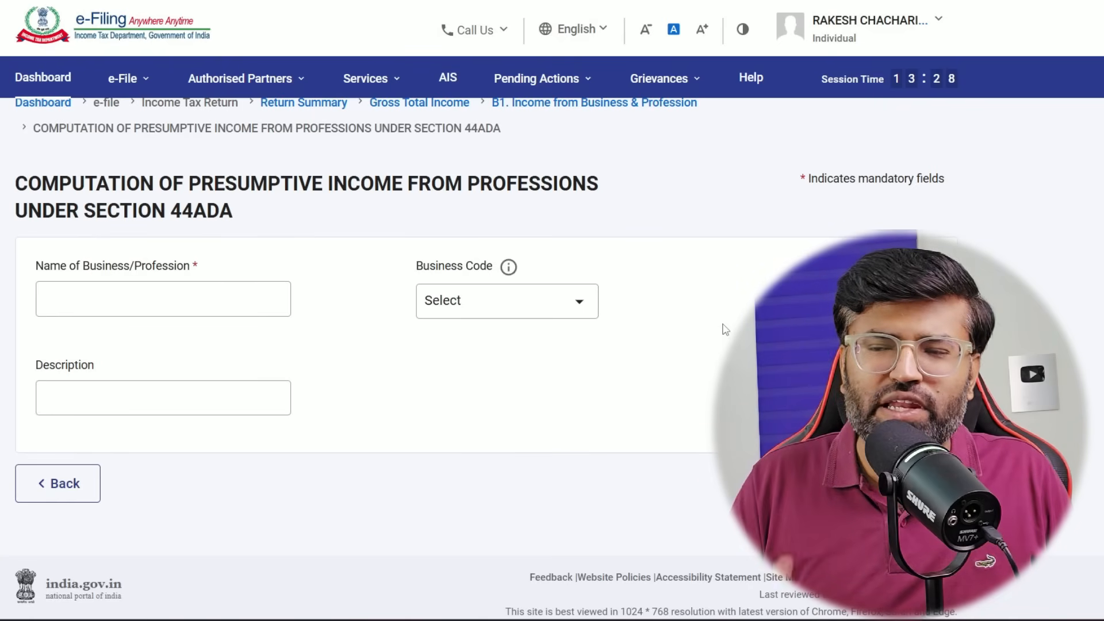
Step: Examine the business codes offered for professions under section 44ADA, from software development through medical and diagnostic services
click(524, 309)
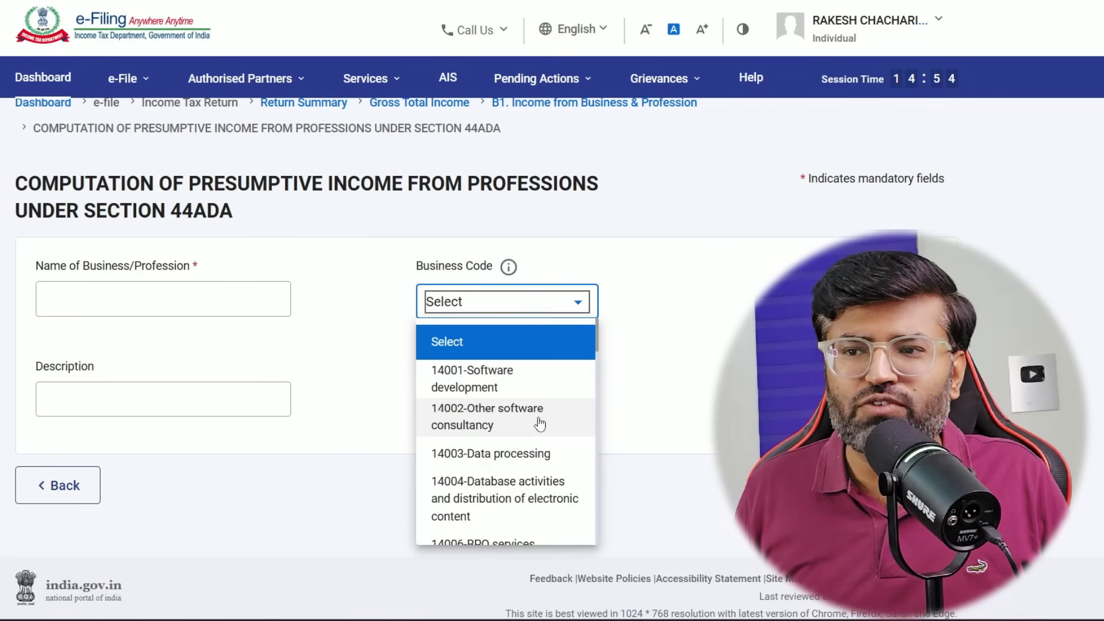
scroll(540, 426, down, 1)
scroll(580, 423, down, 3)
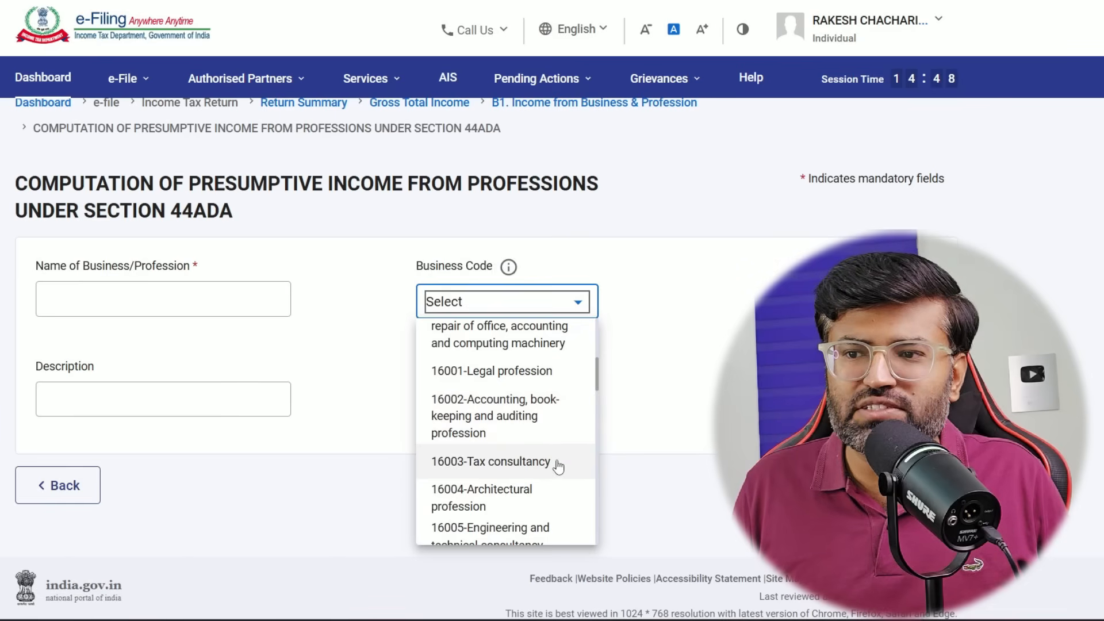
scroll(514, 398, down, 2)
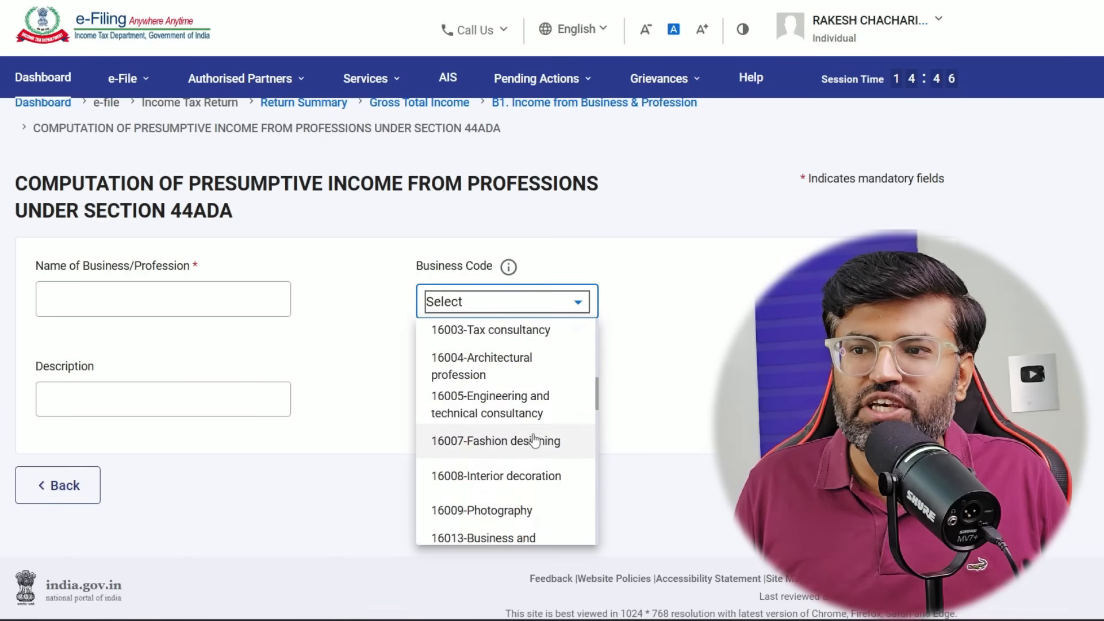
scroll(543, 449, down, 1)
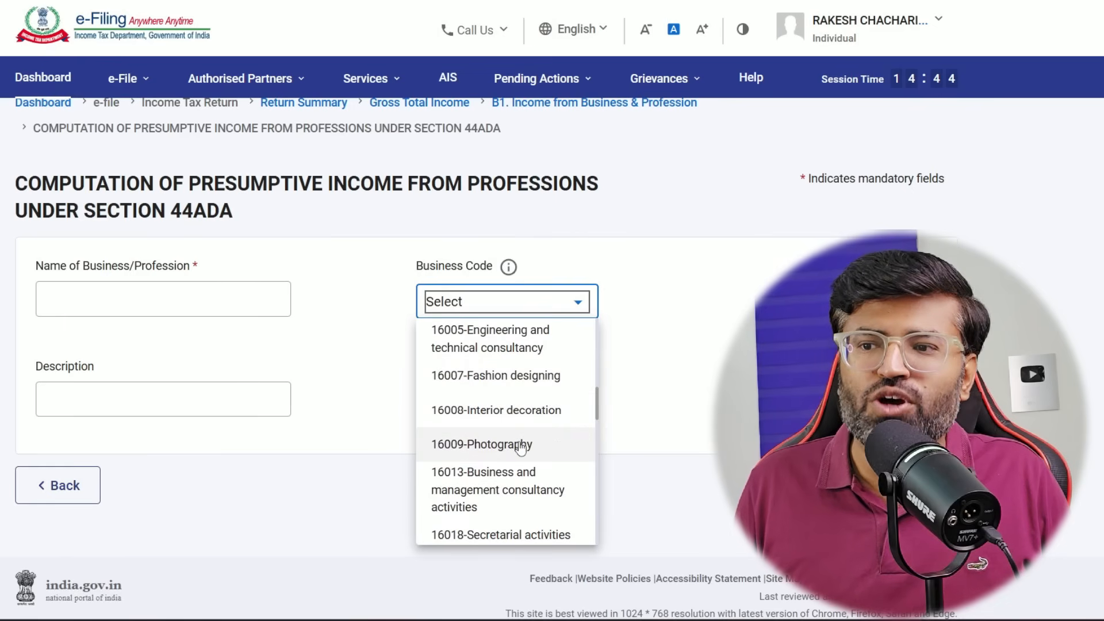
scroll(521, 454, down, 1)
scroll(525, 471, down, 2)
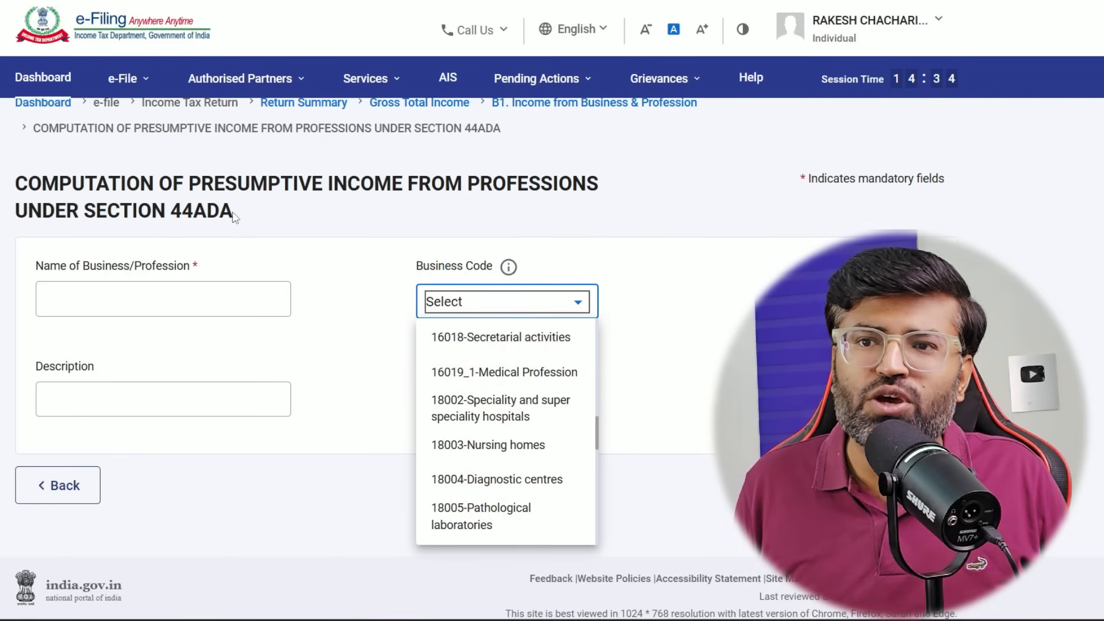
click(176, 217)
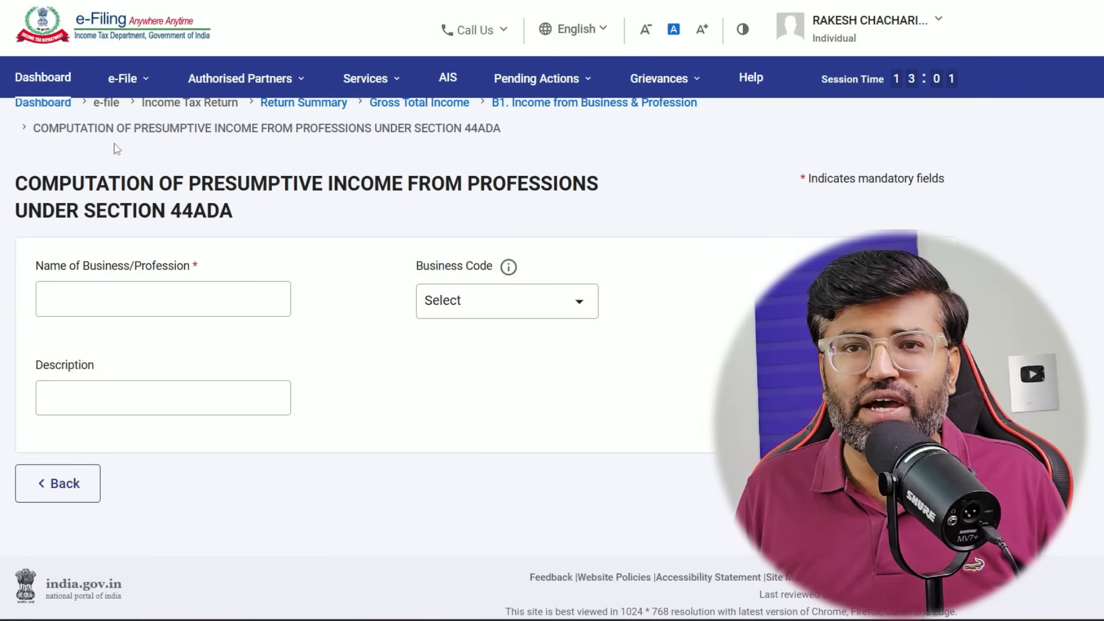
Step: Return to the dashboard and open the profile's list of bank accounts
scroll(69, 144, up, 1)
click(50, 132)
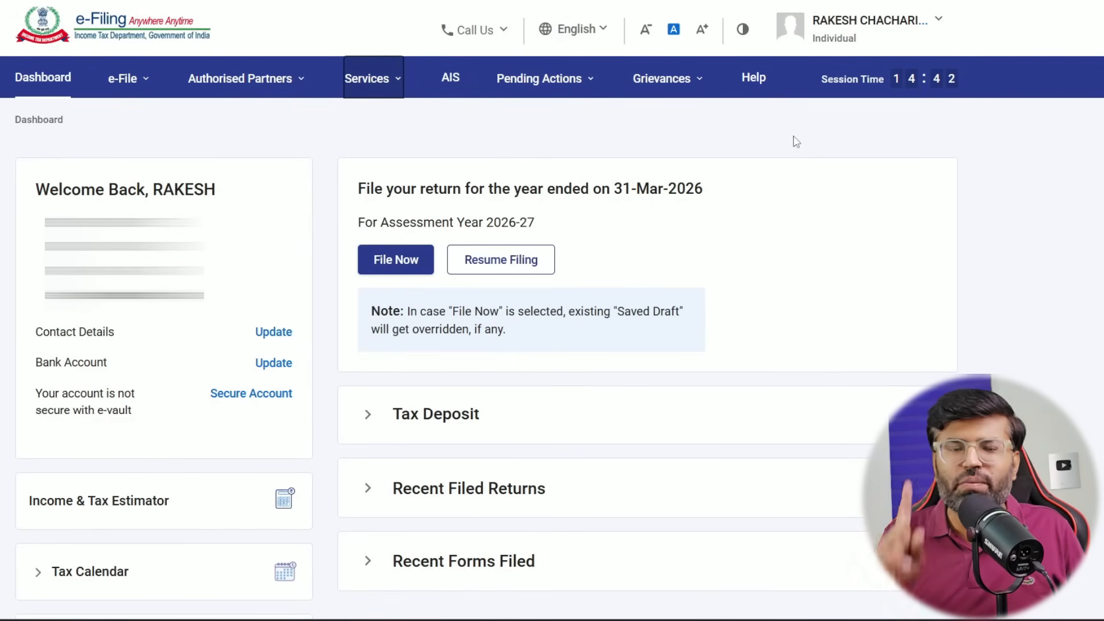
click(851, 23)
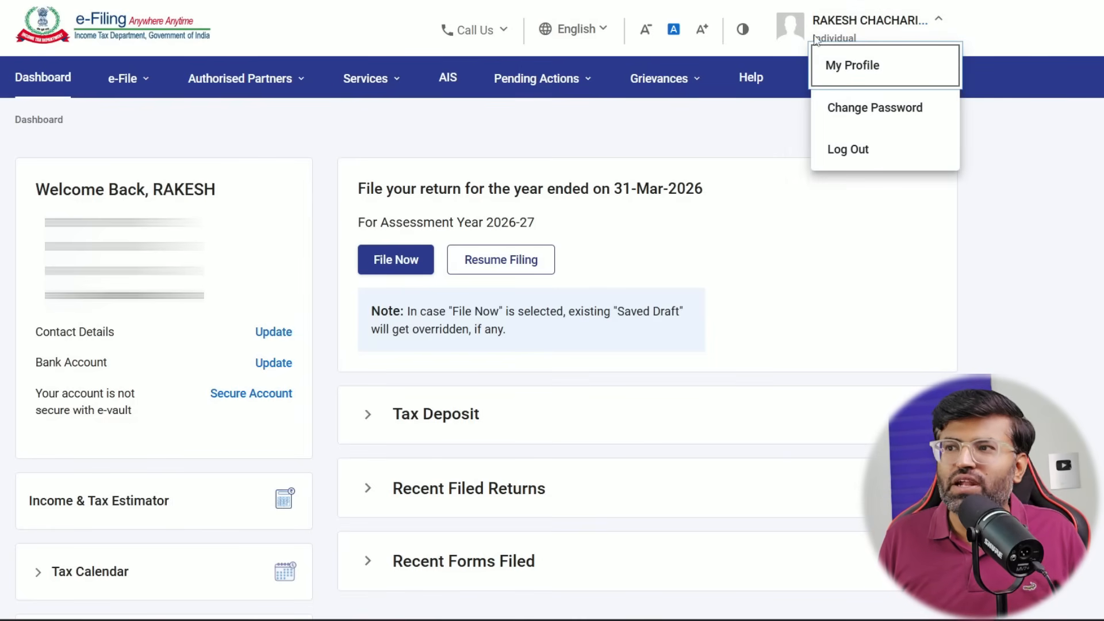
click(851, 66)
click(93, 325)
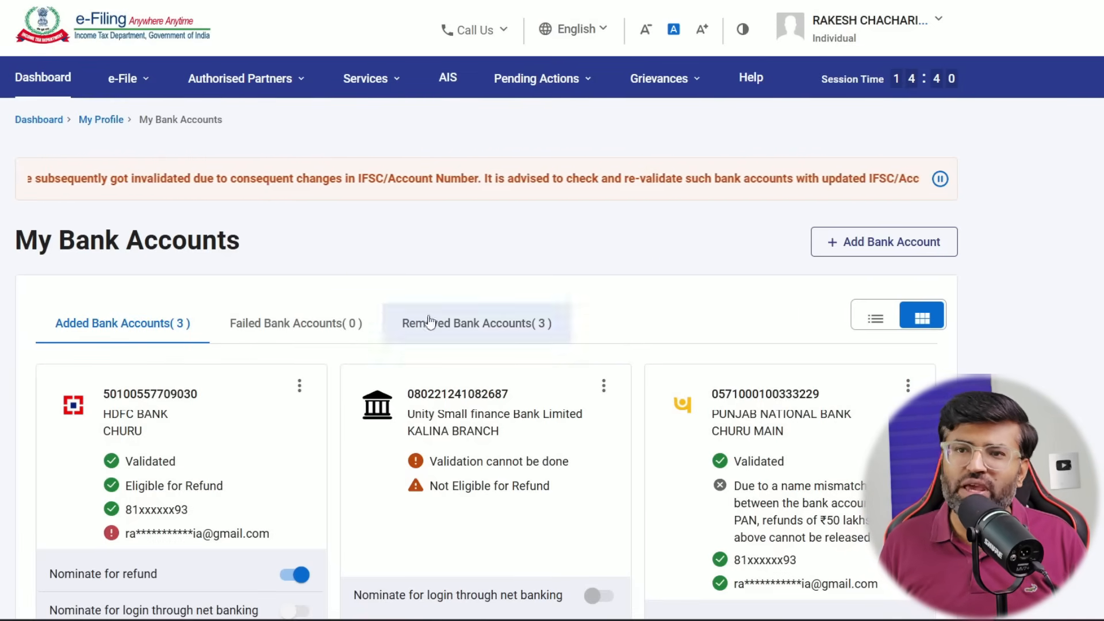
Step: Begin filing an income tax return for assessment year 2026-27 (Current A.Y.) in online mode
click(132, 91)
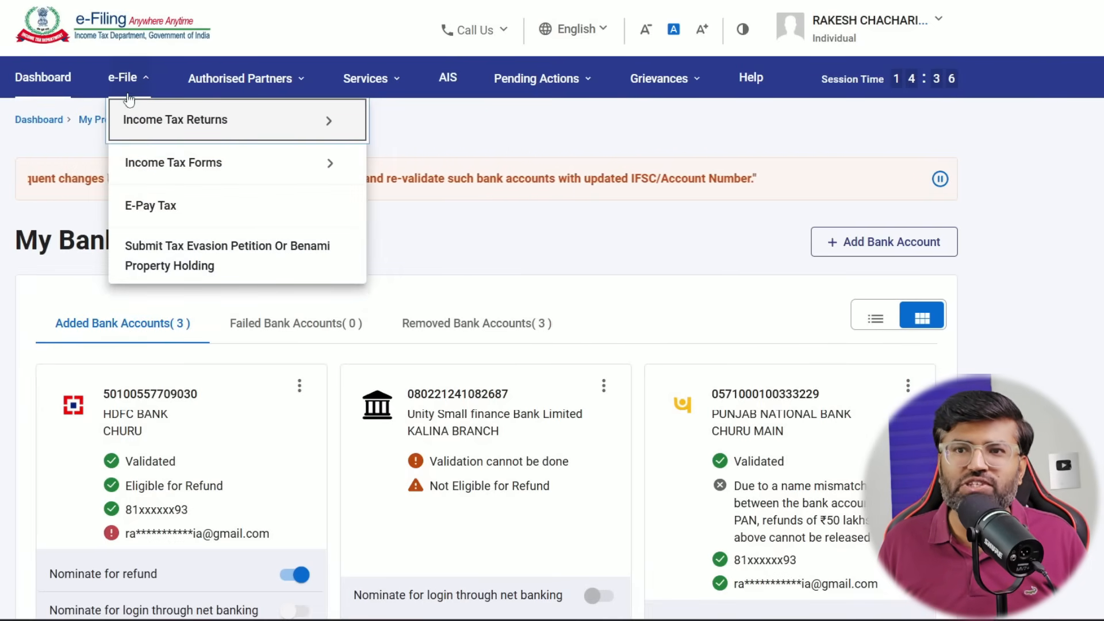
mouse_move(296, 116)
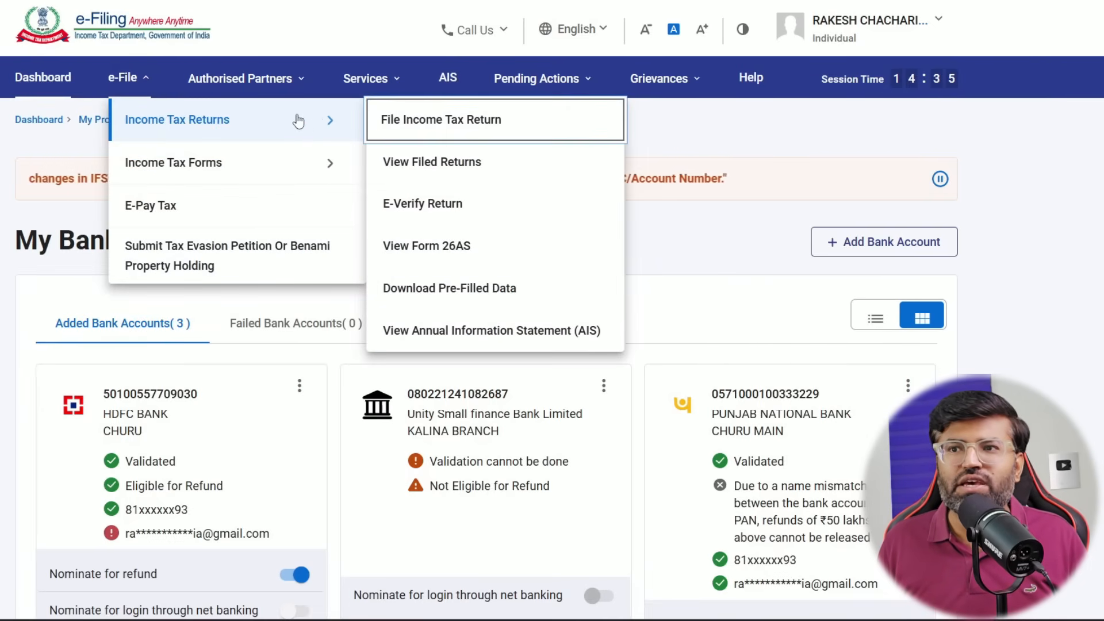
click(396, 127)
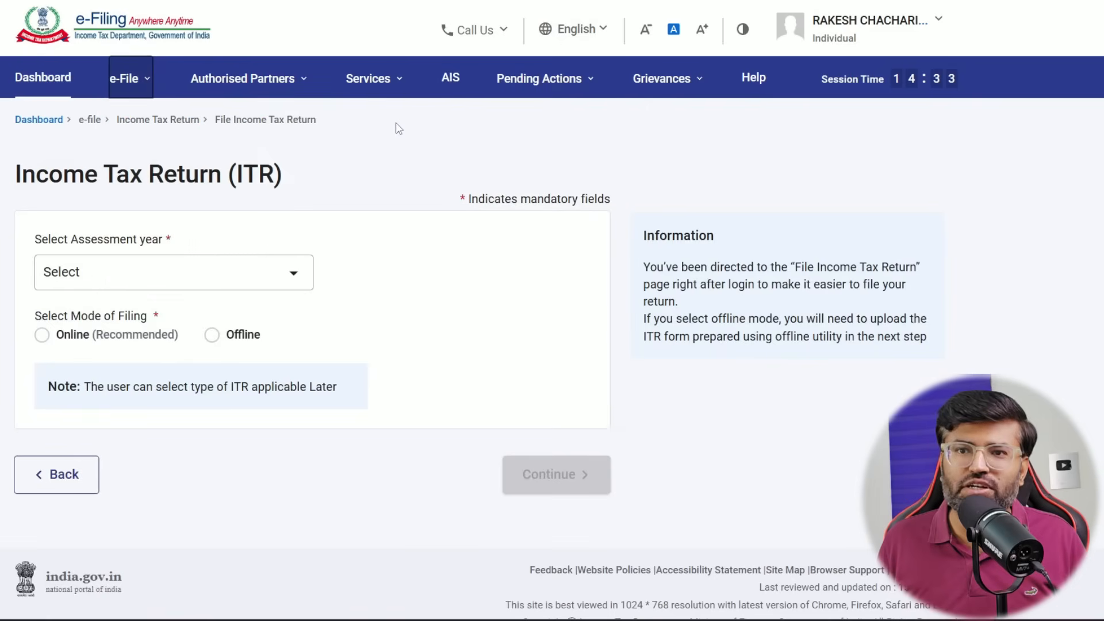
click(216, 285)
click(149, 353)
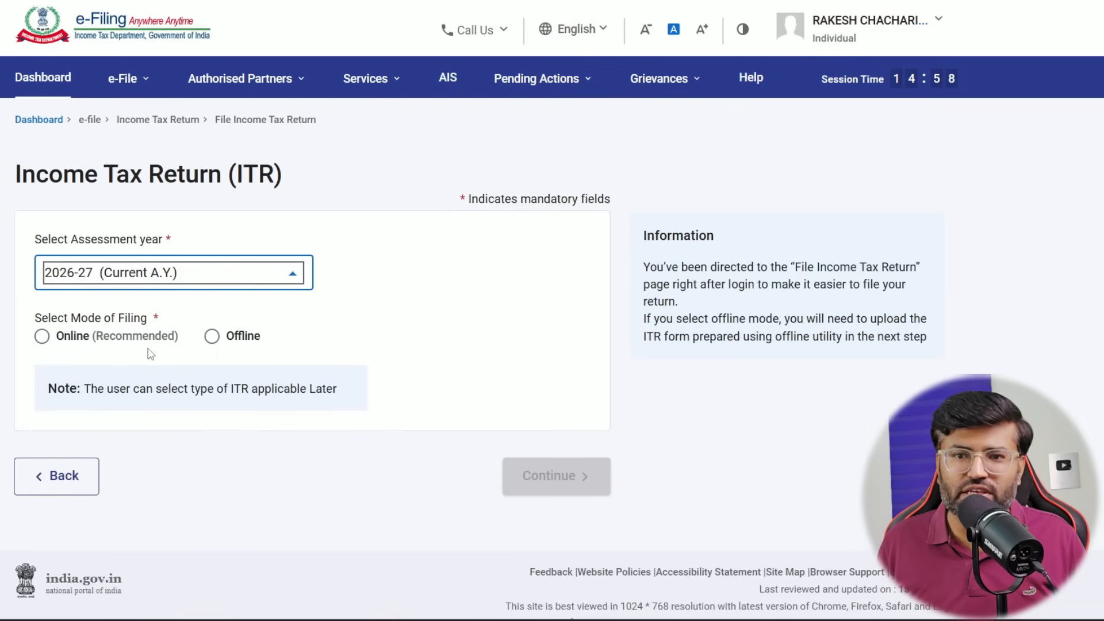
click(42, 337)
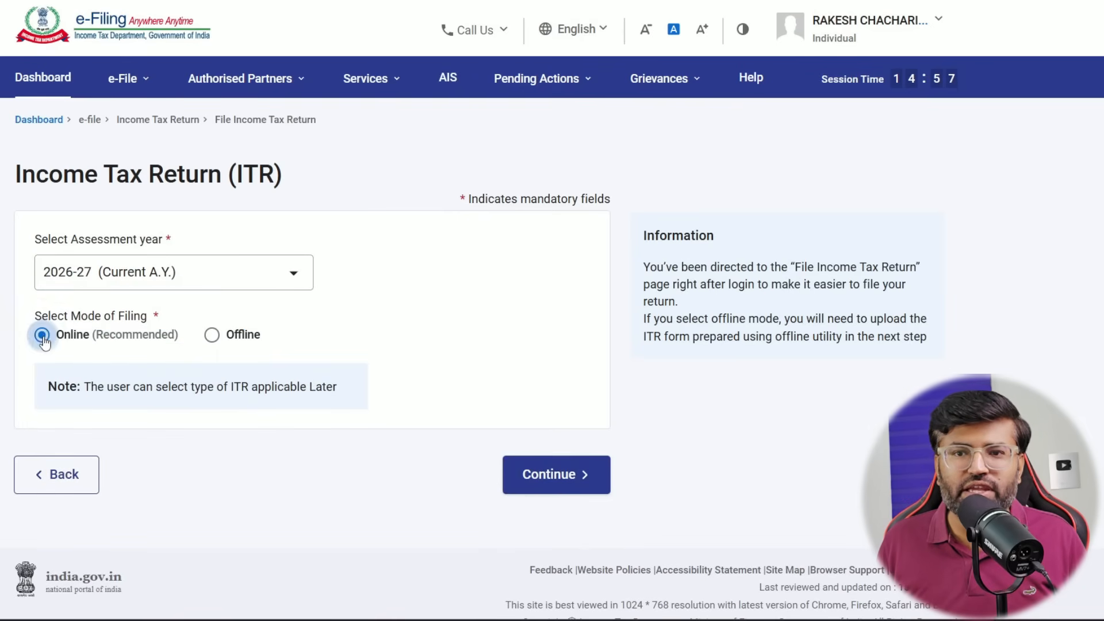
click(577, 482)
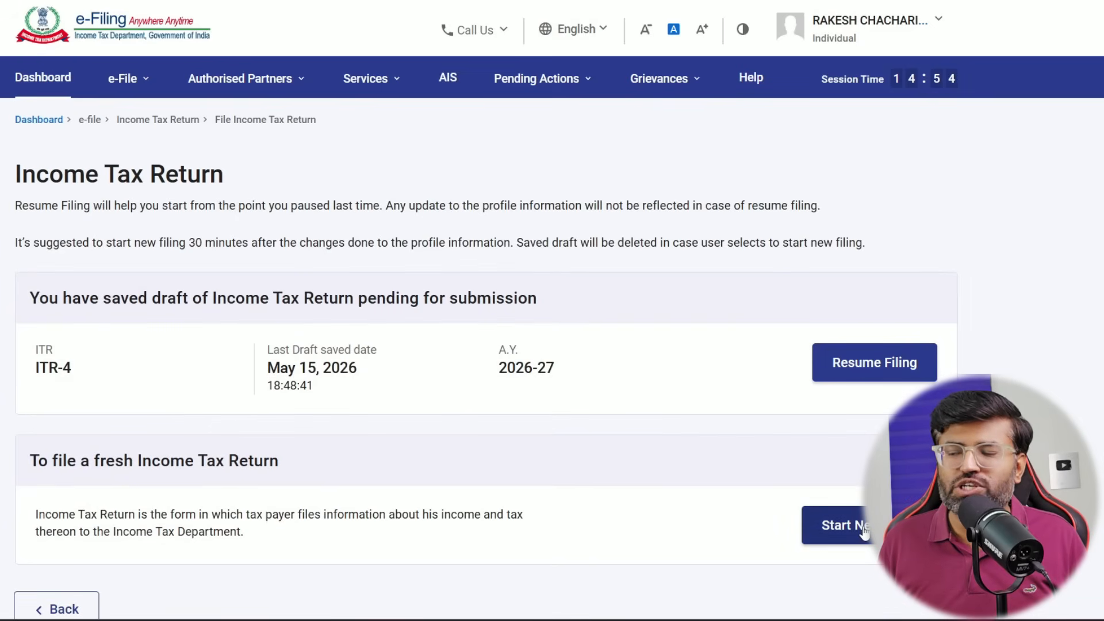
Step: Start a new filing with Individual status and proceed with the ITR-4 form
click(864, 532)
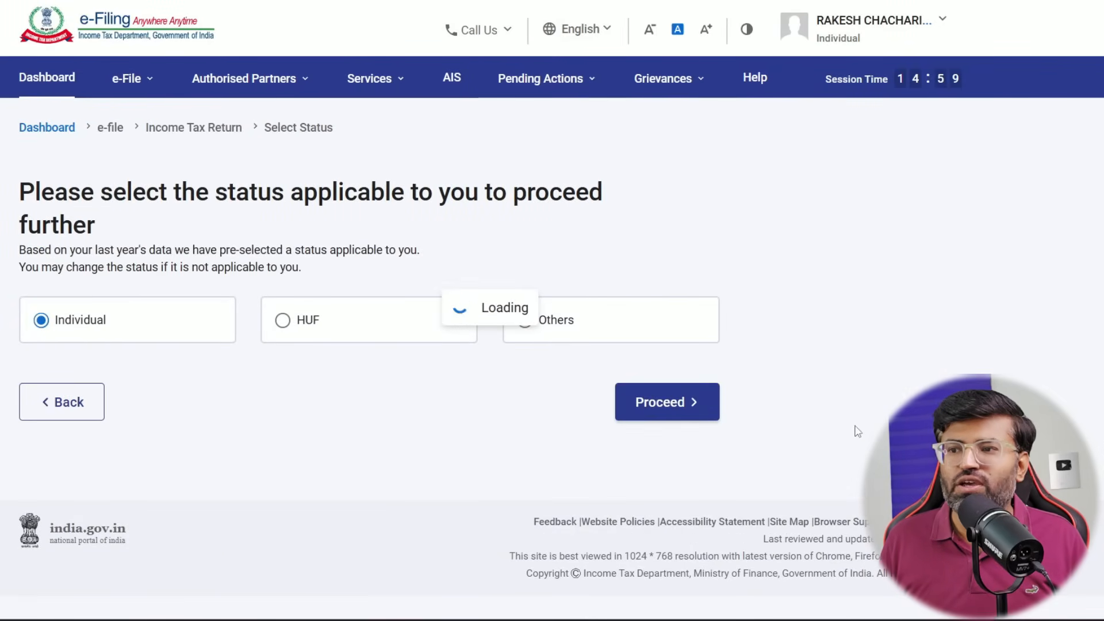
click(689, 406)
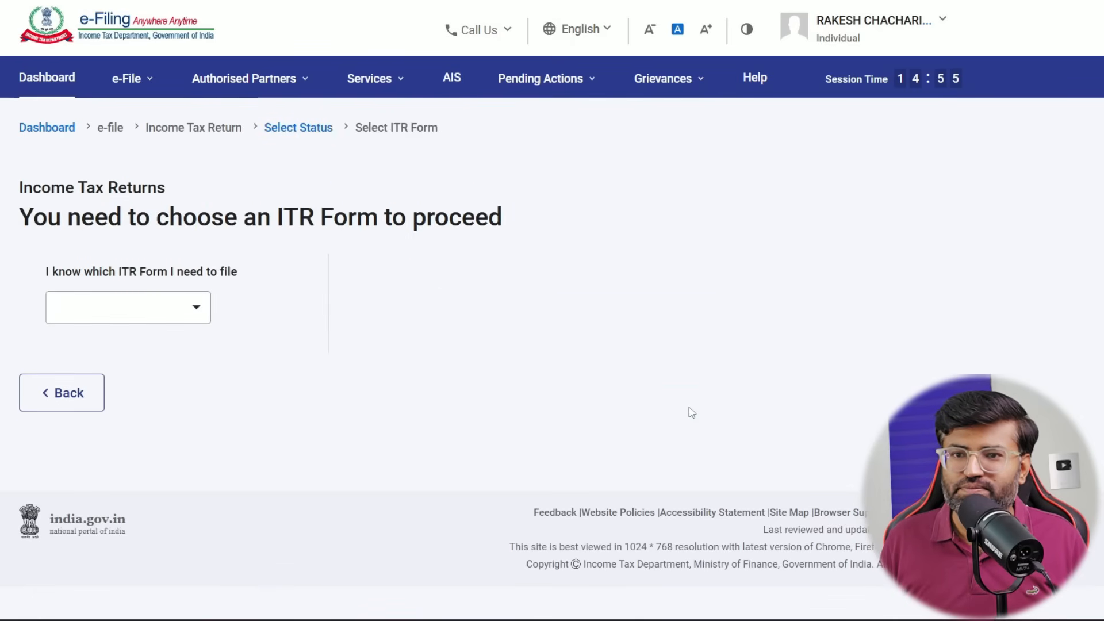
click(180, 315)
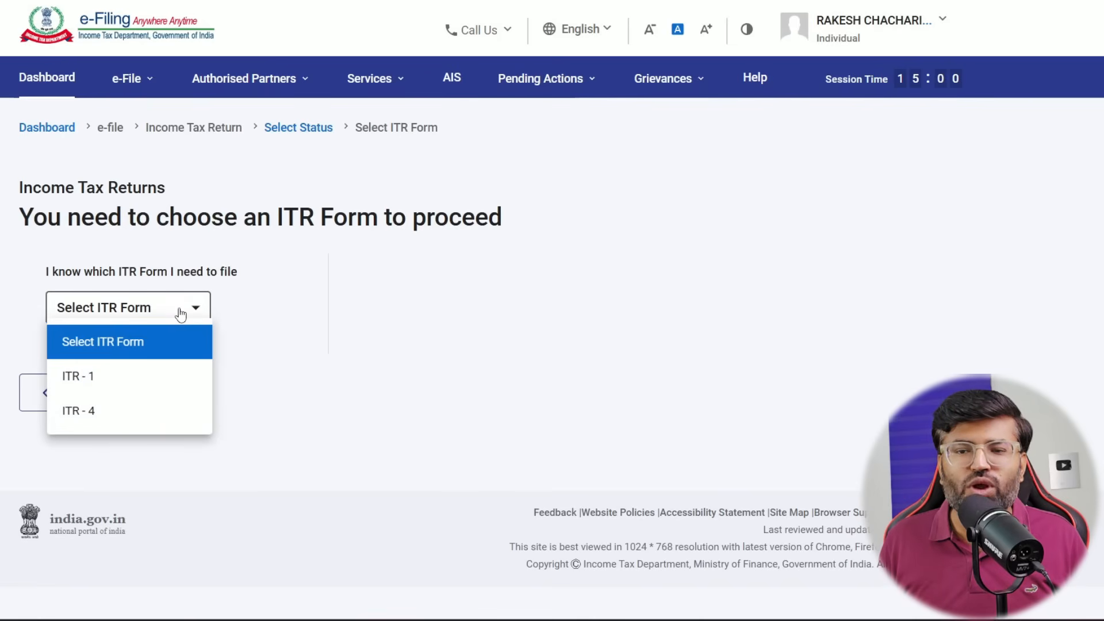
click(165, 409)
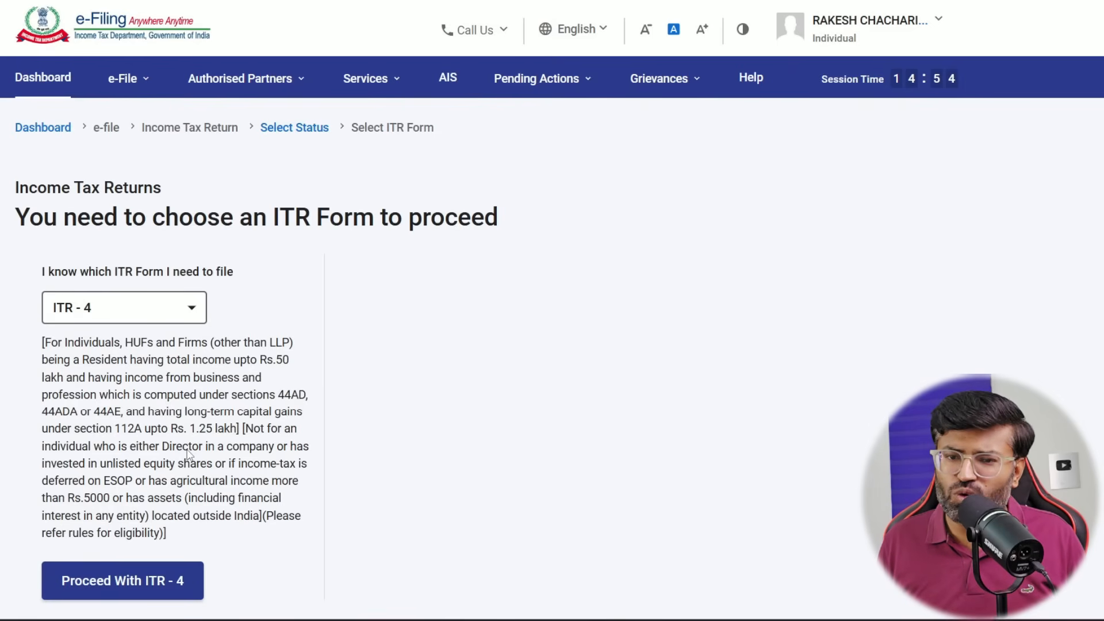
scroll(171, 524, down, 2)
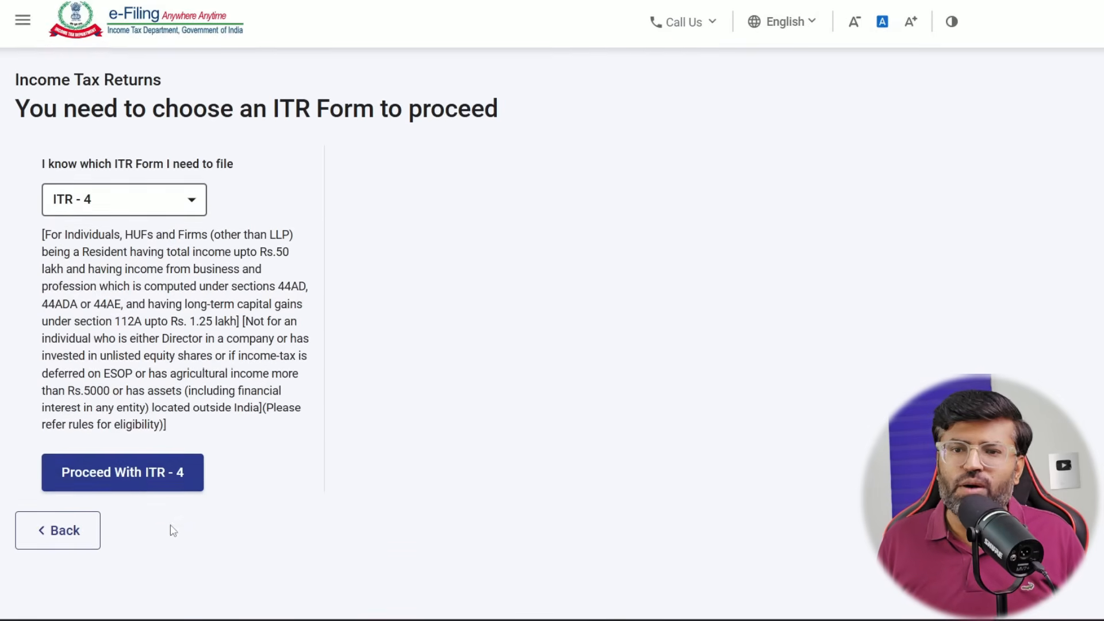
click(140, 477)
click(509, 435)
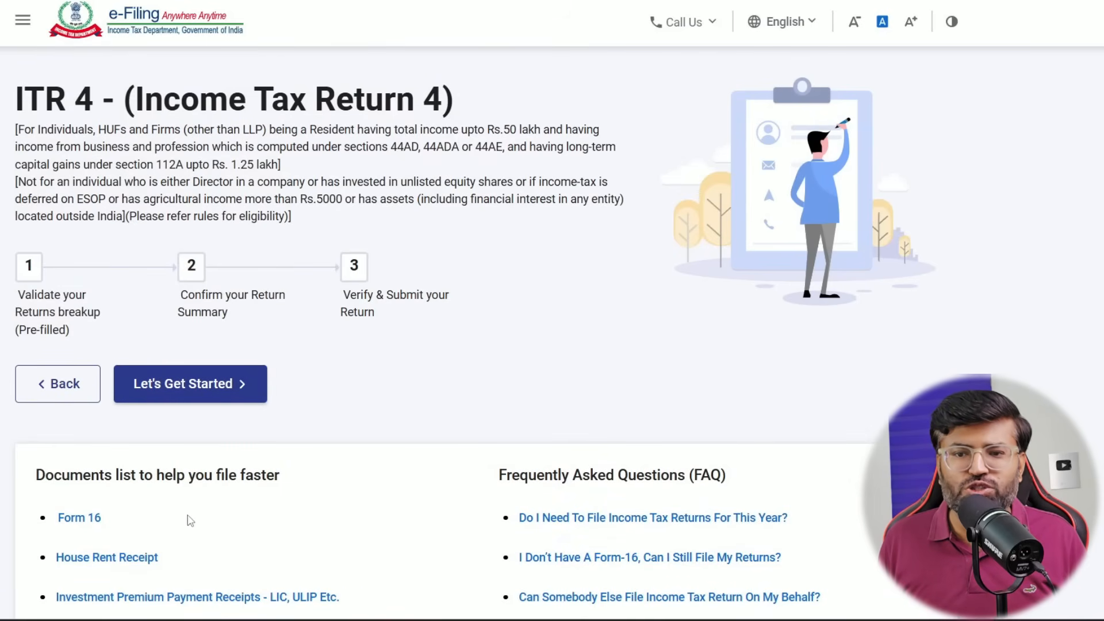
Step: Get started with the return, give taxable income above the basic exemption limit as the filing reason, and acknowledge the pre-fill notice
click(235, 397)
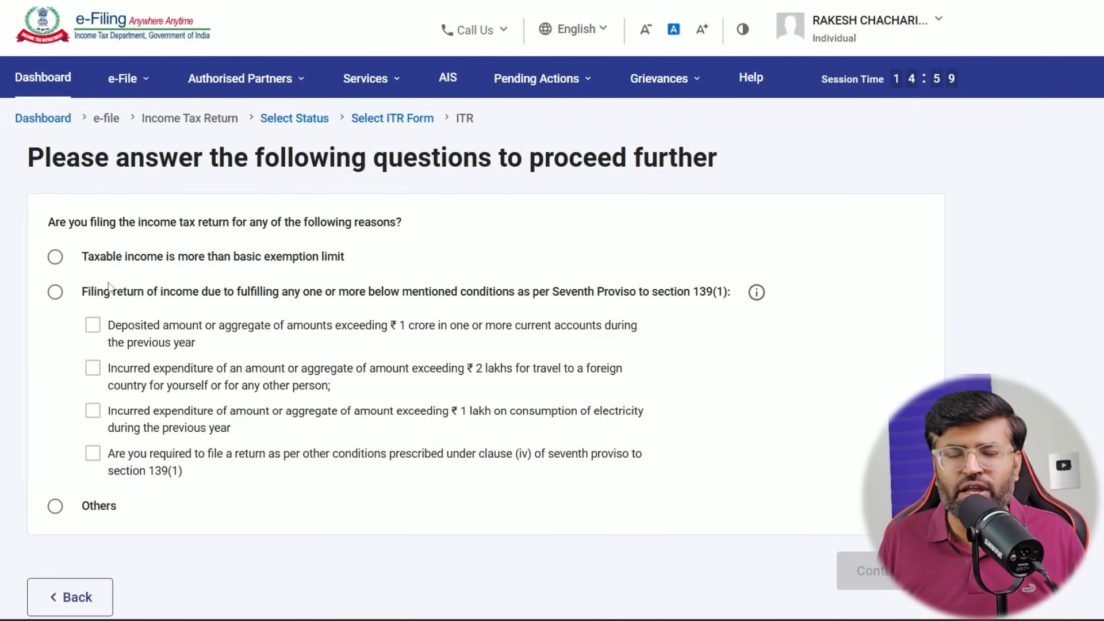
click(57, 259)
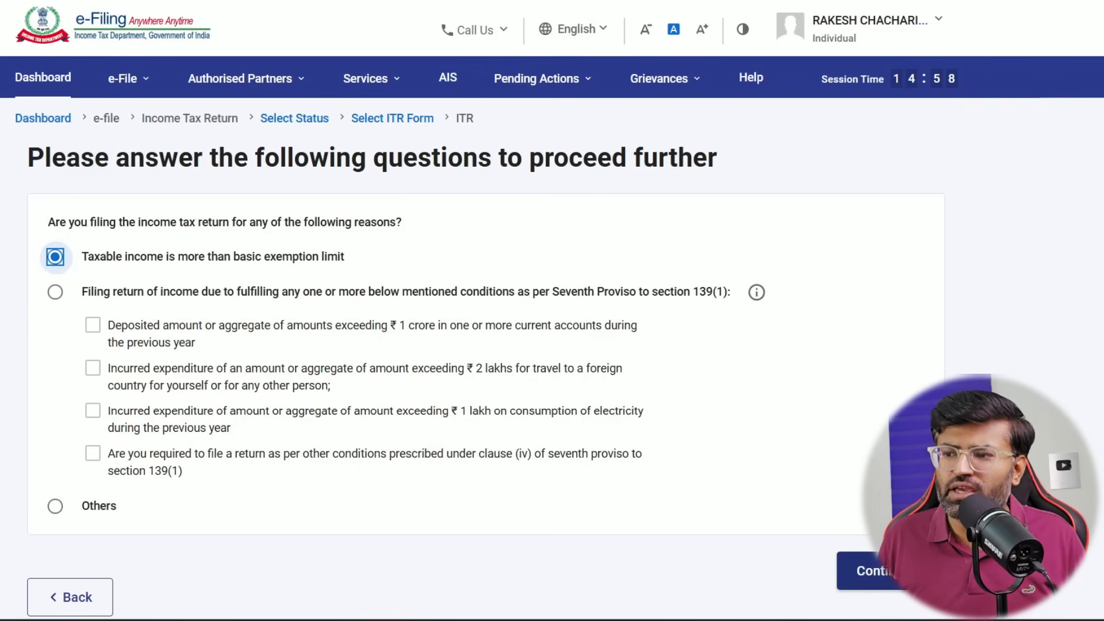
click(891, 571)
click(486, 429)
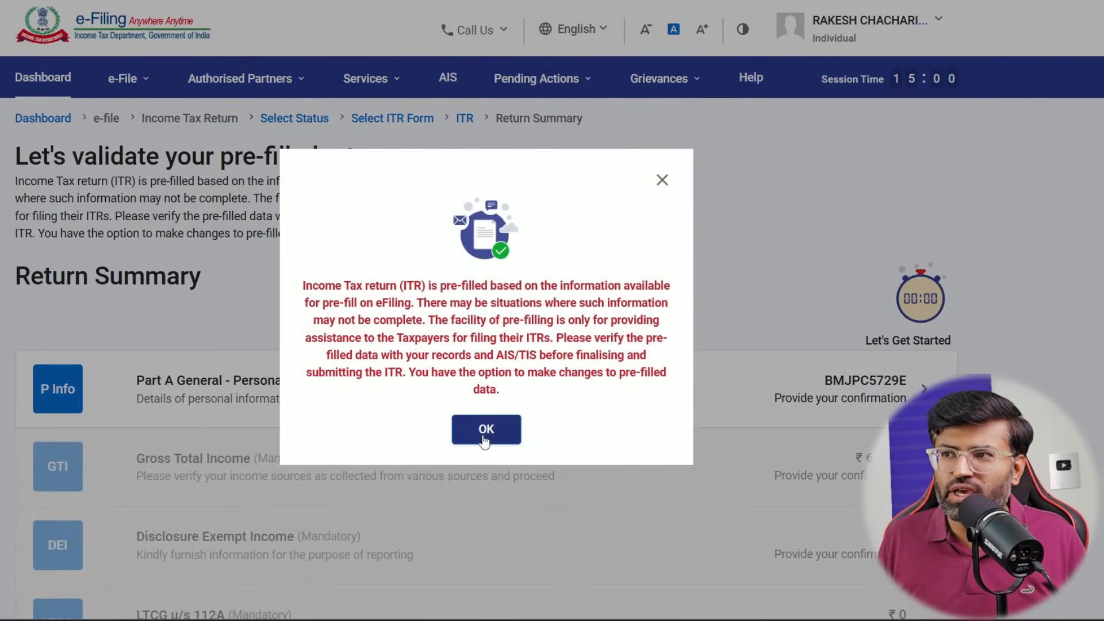
Step: Open Part A General - Personal Information and select Others as the nature of employment
scroll(763, 382, down, 3)
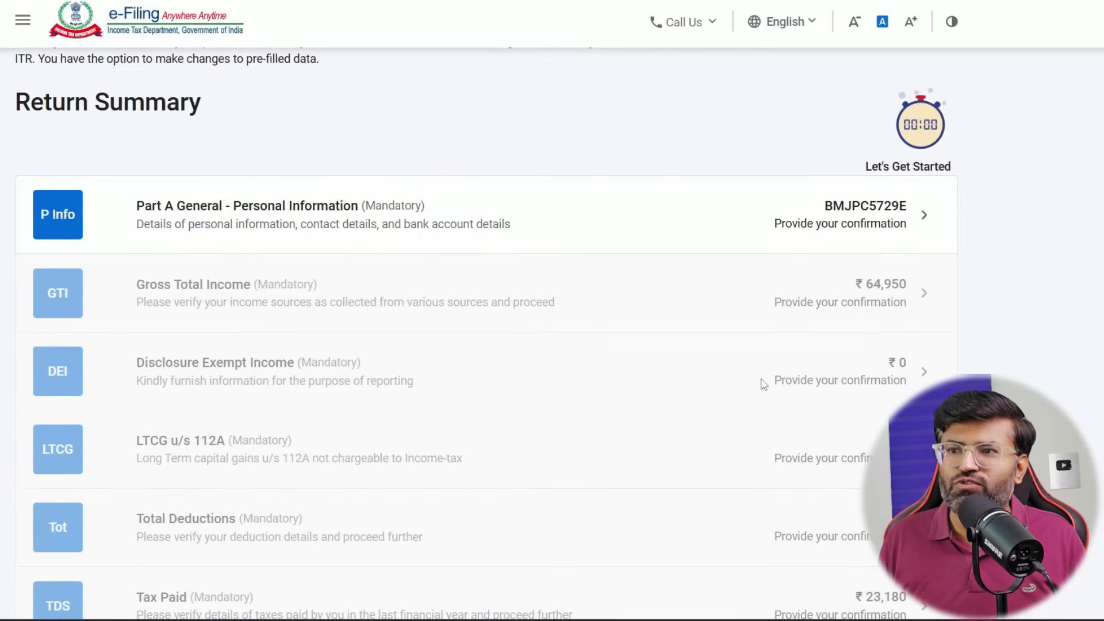
click(457, 240)
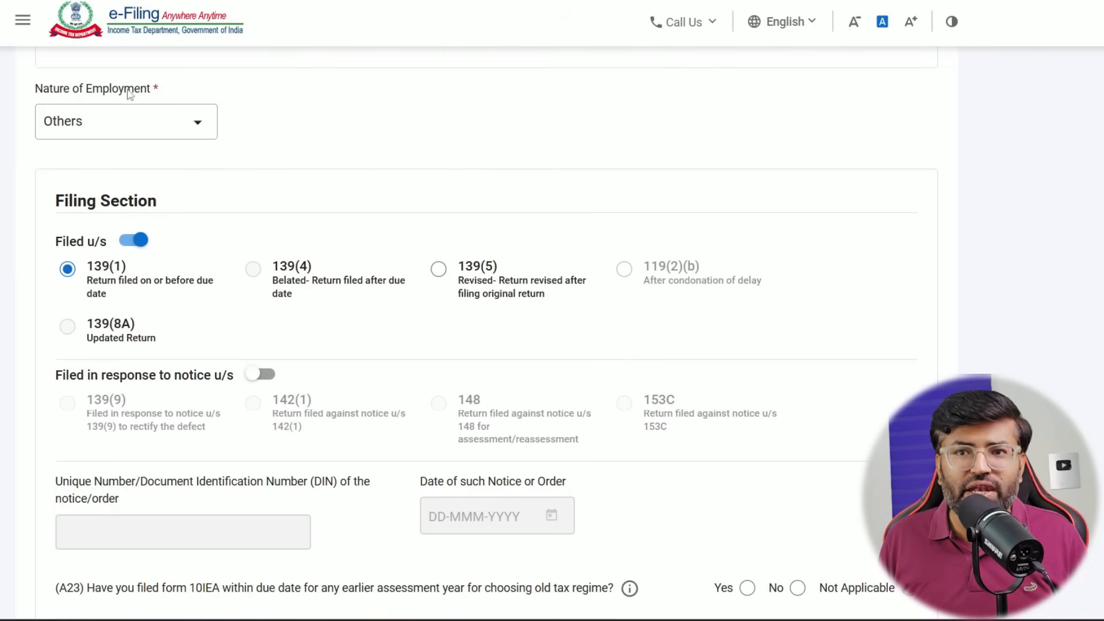
click(188, 131)
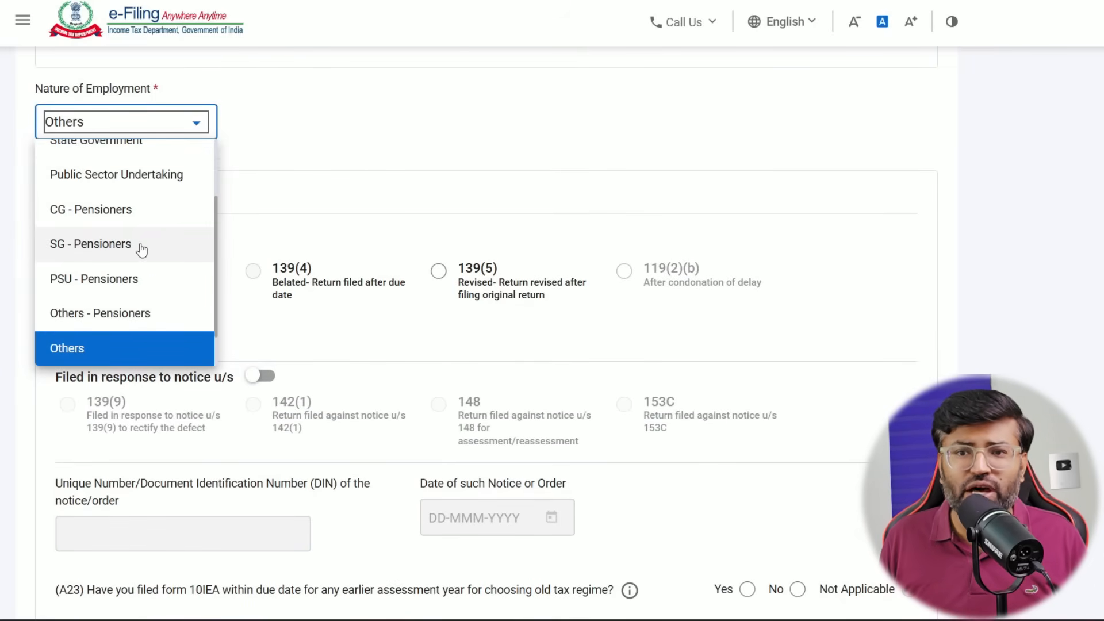
scroll(144, 276, down, 1)
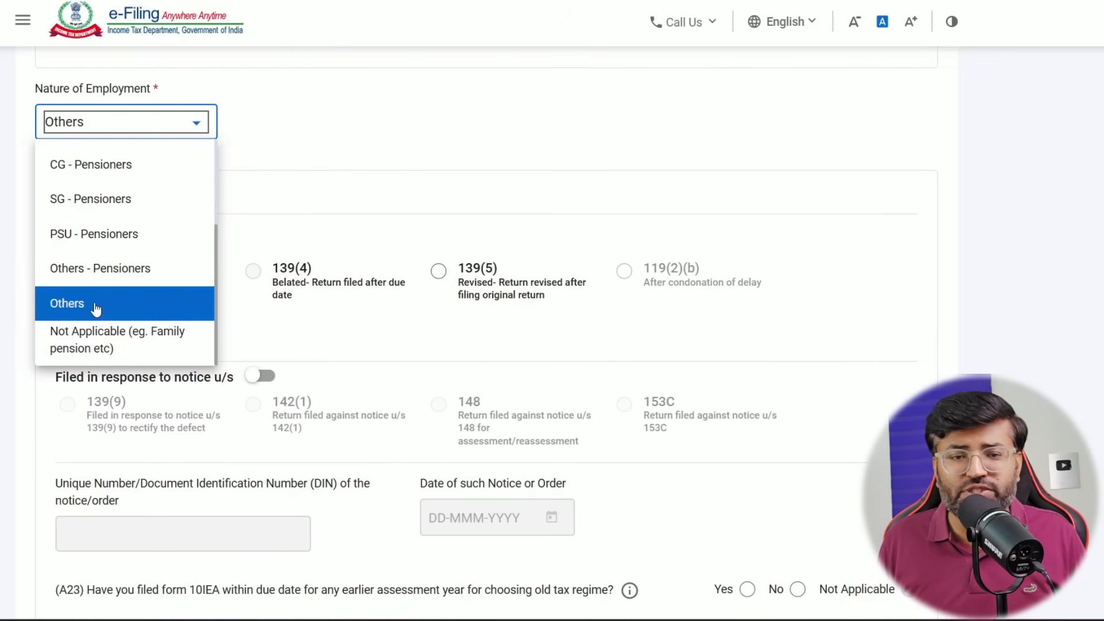
scroll(97, 305, up, 2)
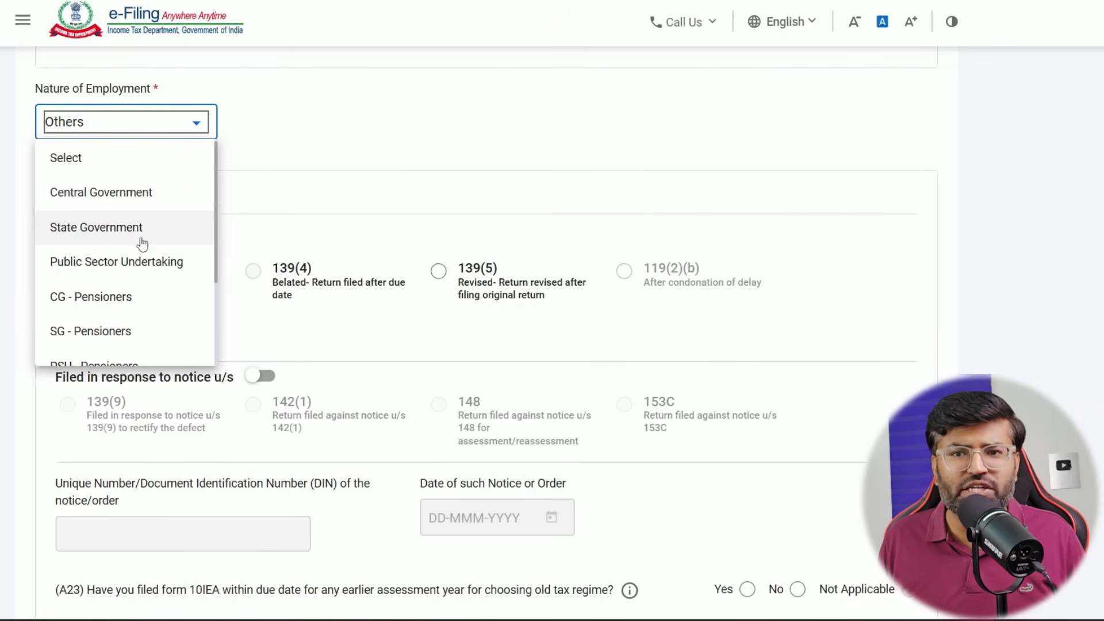
scroll(139, 311, down, 3)
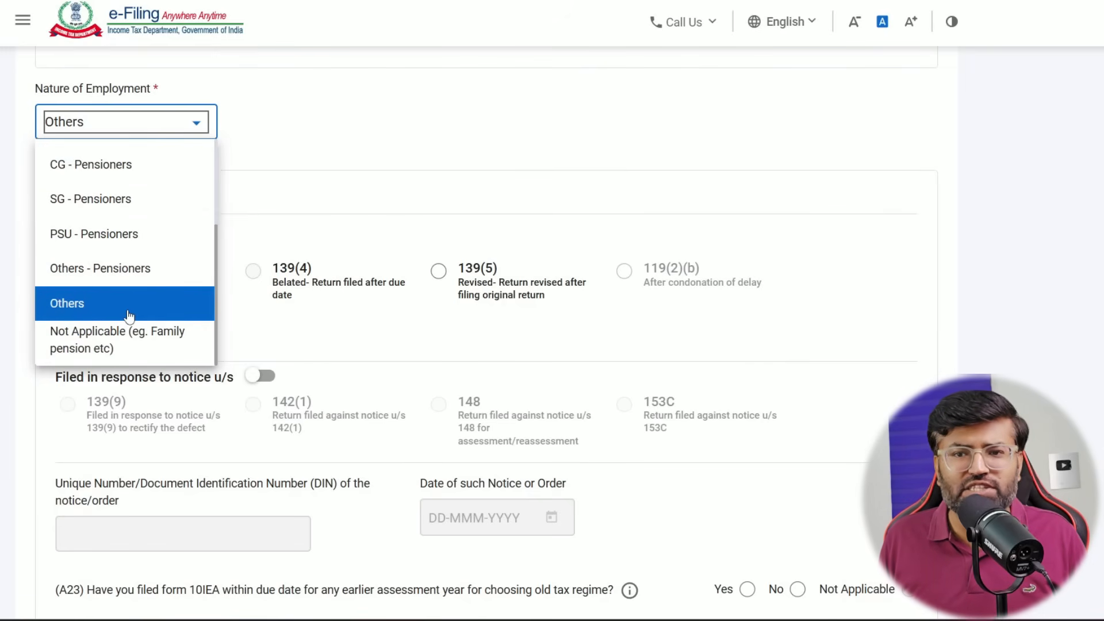
click(112, 305)
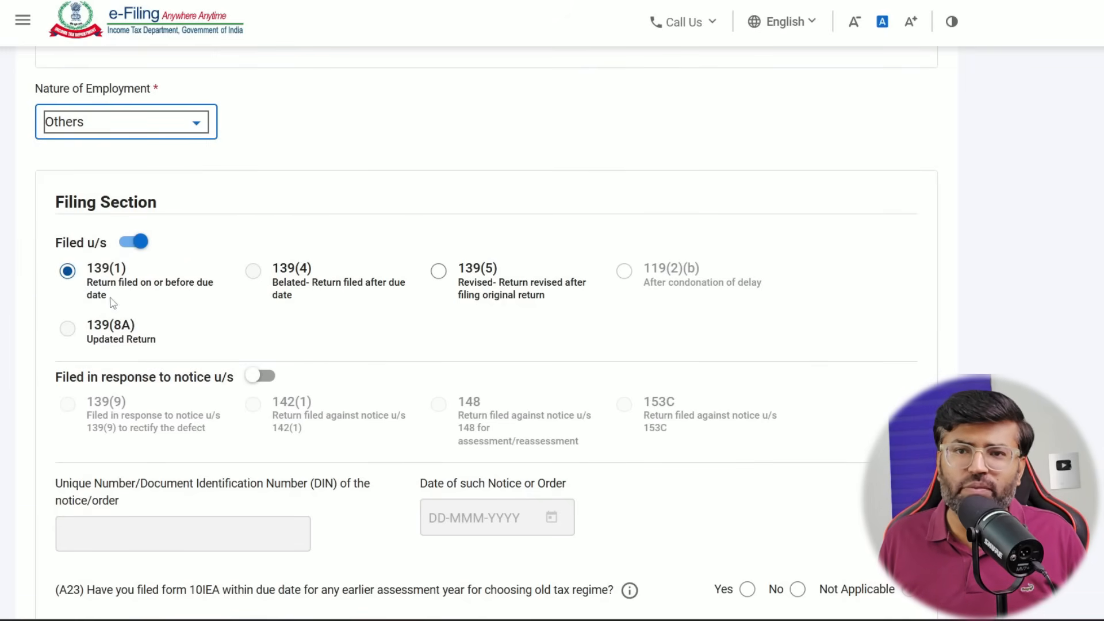
Step: Review the filing section options, including the belated return under 139(4), and the question on form 10IEA
scroll(65, 239, down, 3)
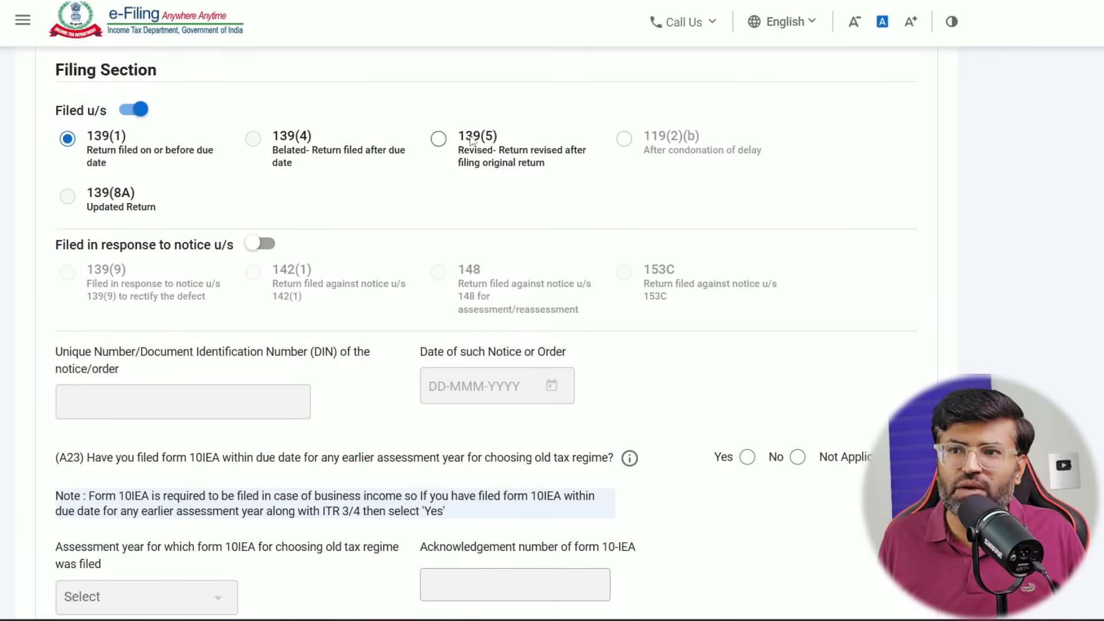
drag(273, 137, 305, 168)
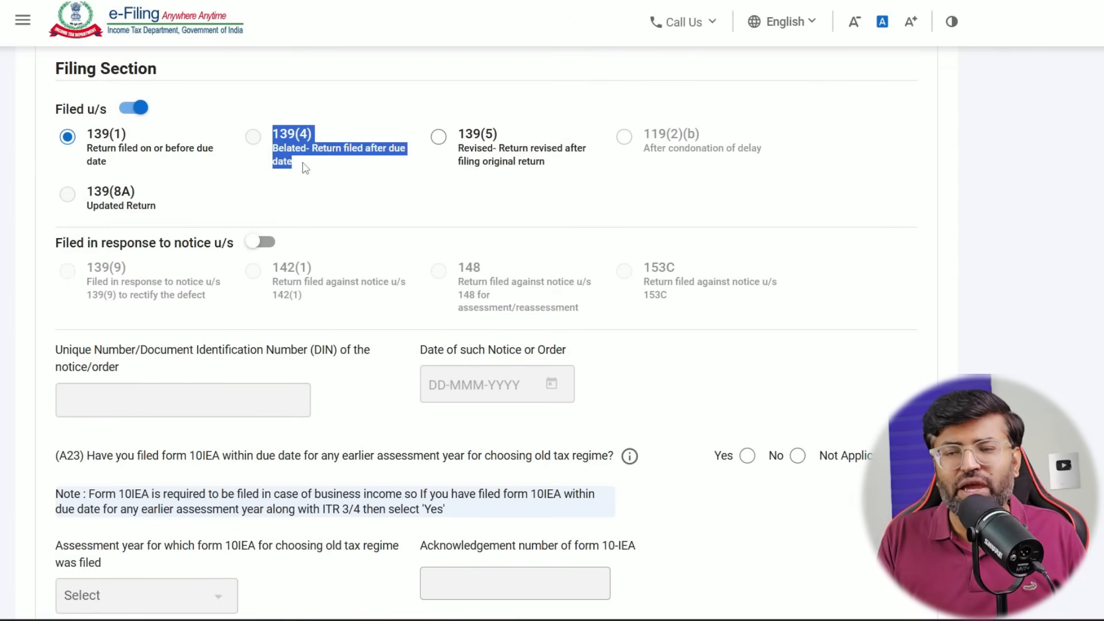
click(305, 168)
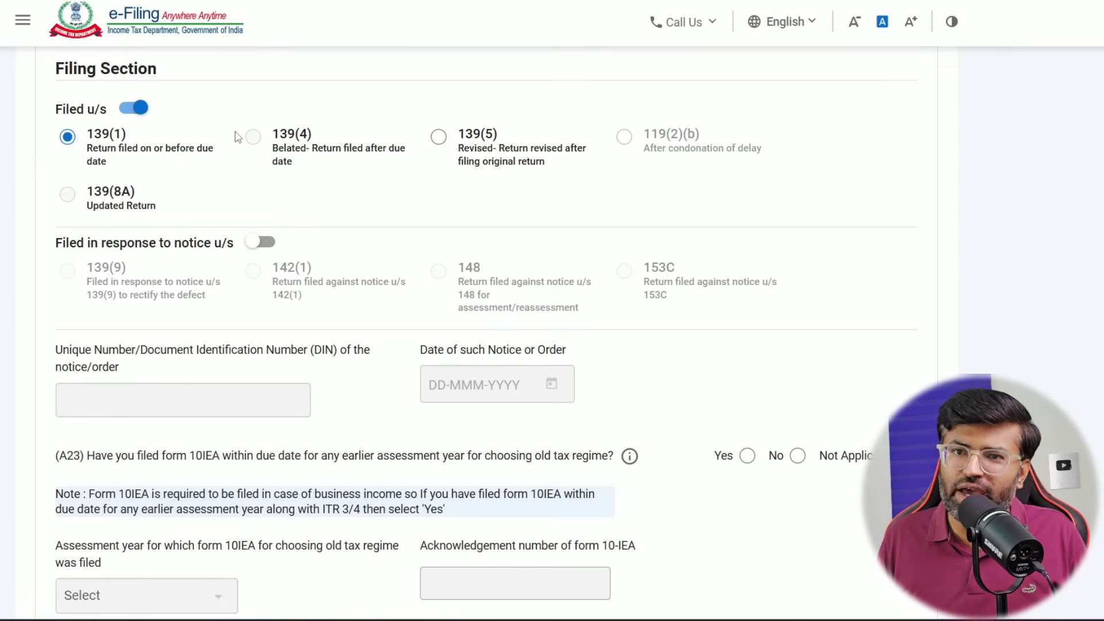
scroll(98, 149, down, 5)
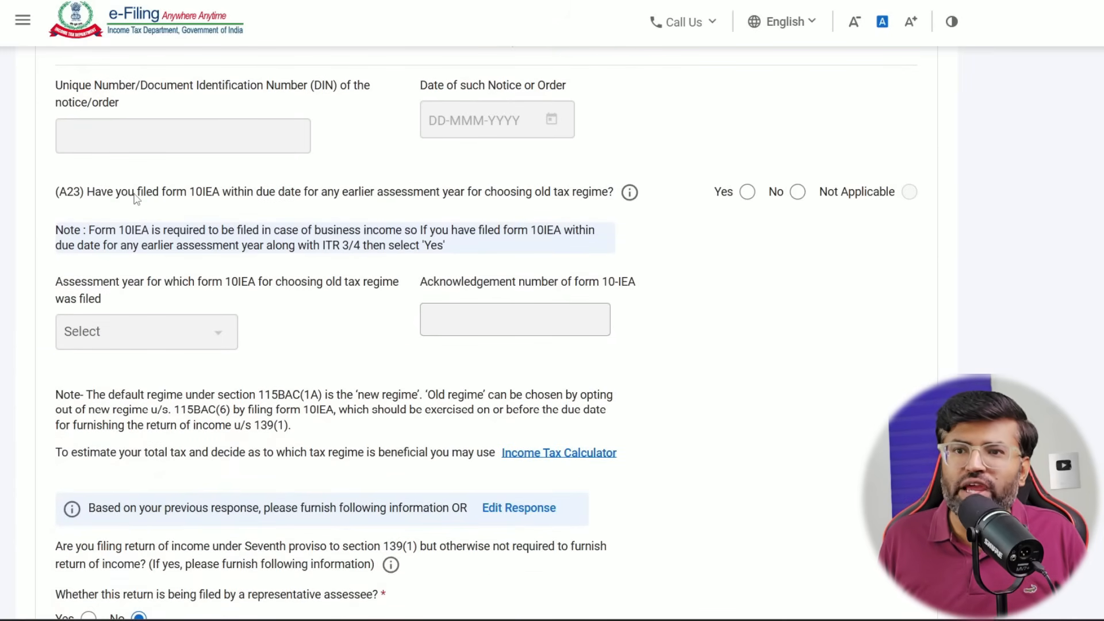
Step: Answer No to question A23 on having filed form 10IEA within the due date for any earlier assessment year
drag(136, 199, 544, 203)
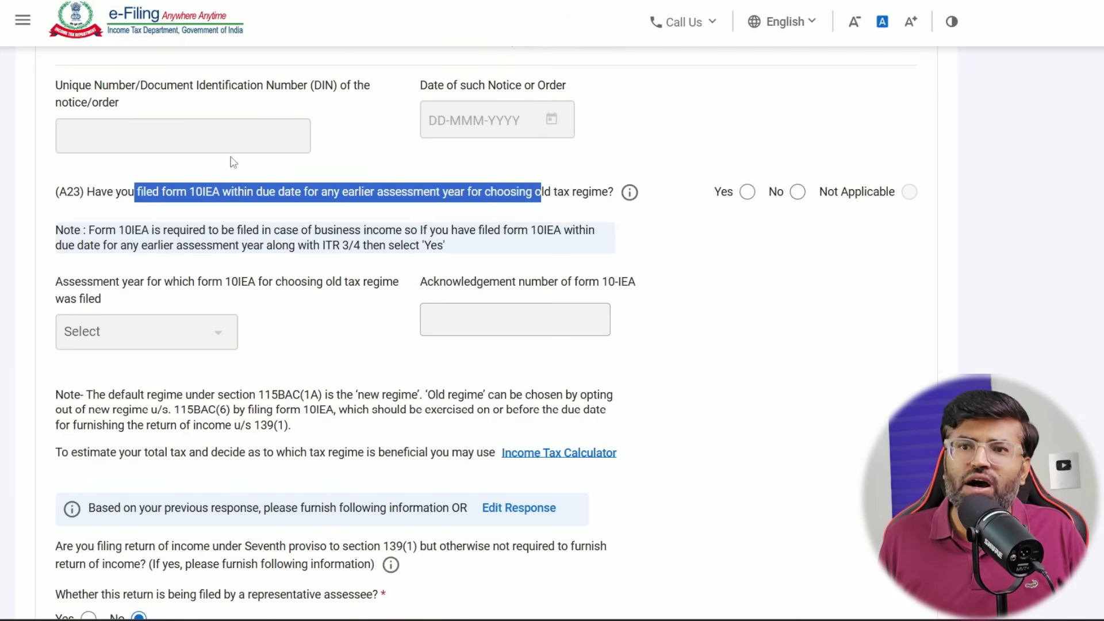
click(223, 185)
double_click(191, 194)
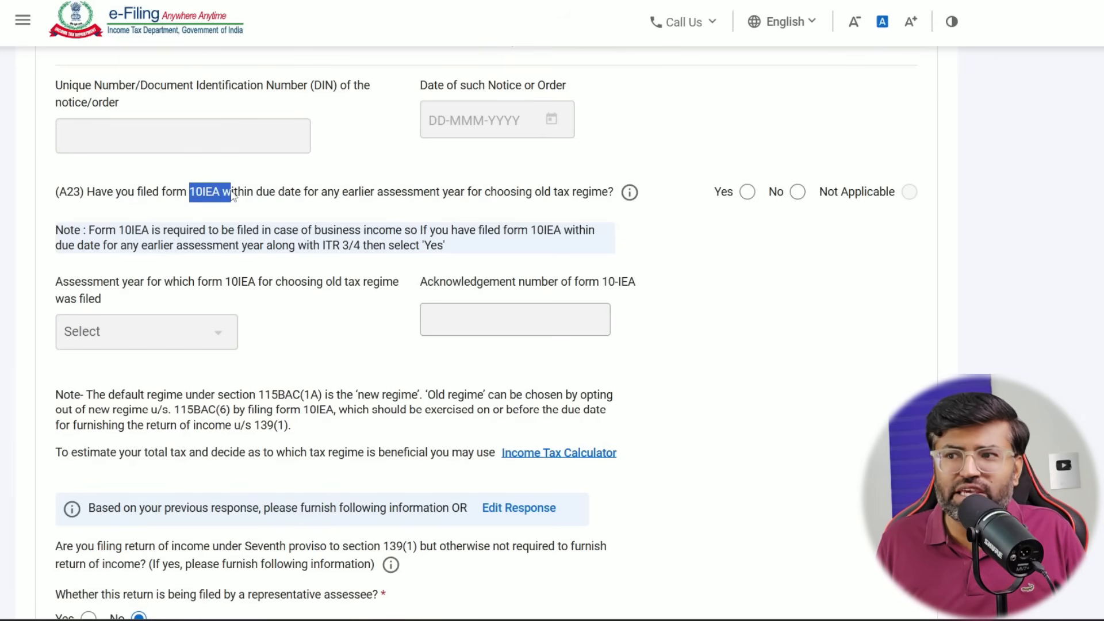
click(884, 247)
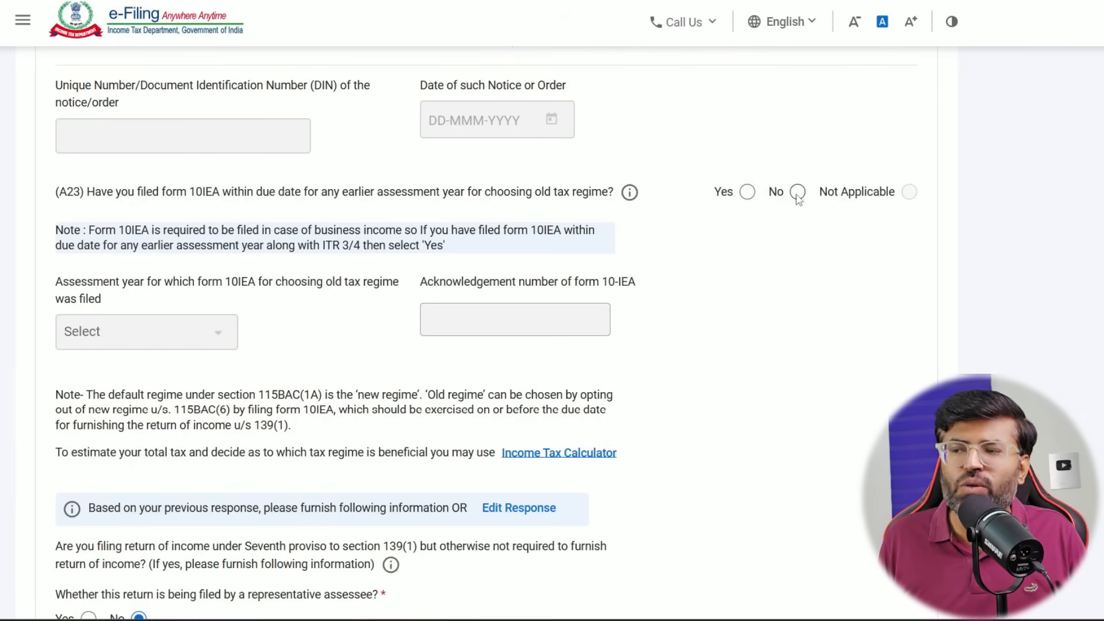
click(798, 192)
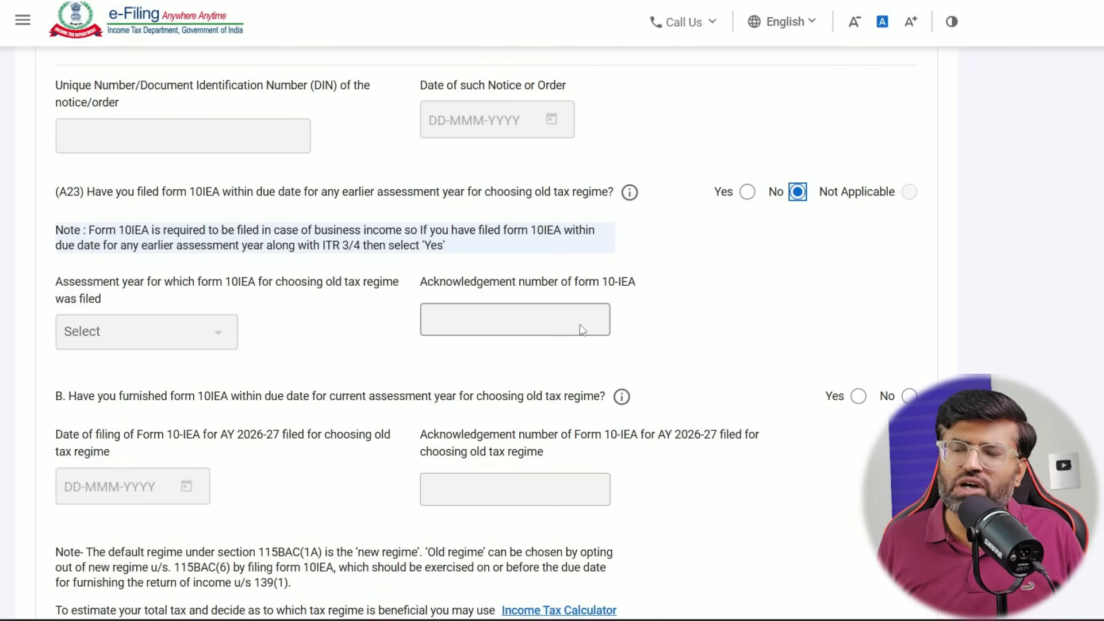
Step: Answer No to question B on having furnished form 10IEA within the due date for the current assessment year
scroll(582, 329, down, 1)
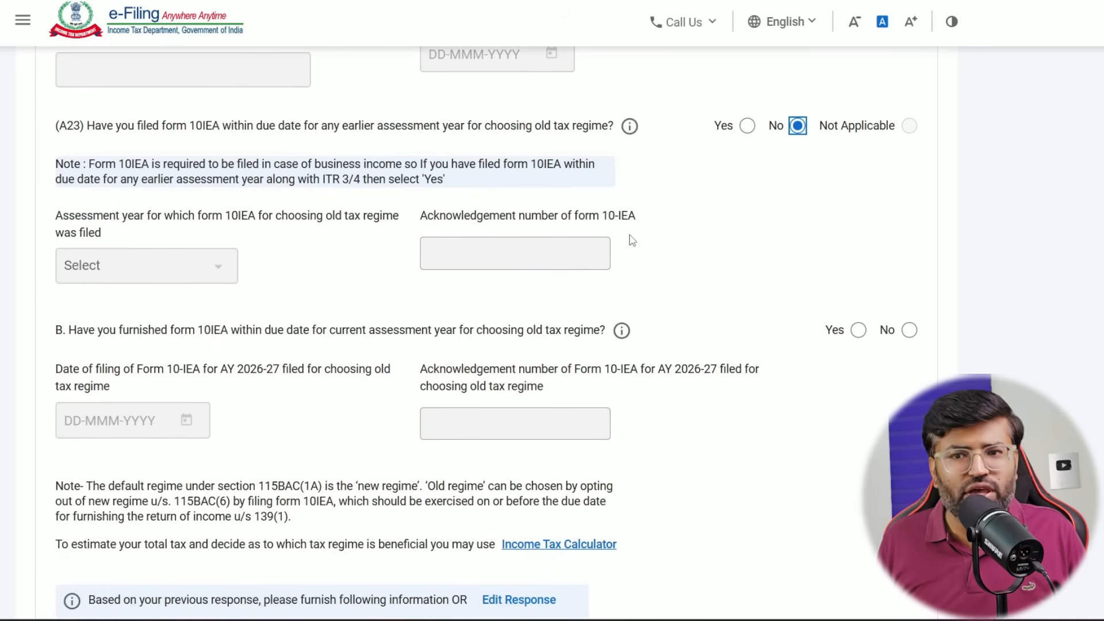
scroll(546, 202, down, 1)
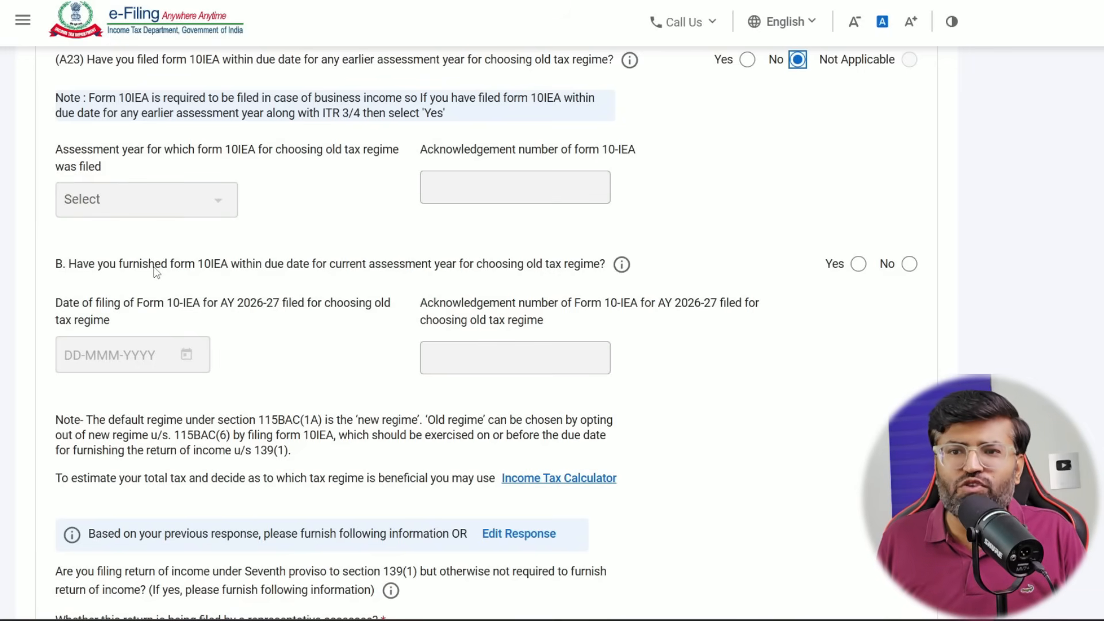
drag(155, 271, 226, 271)
drag(256, 271, 611, 276)
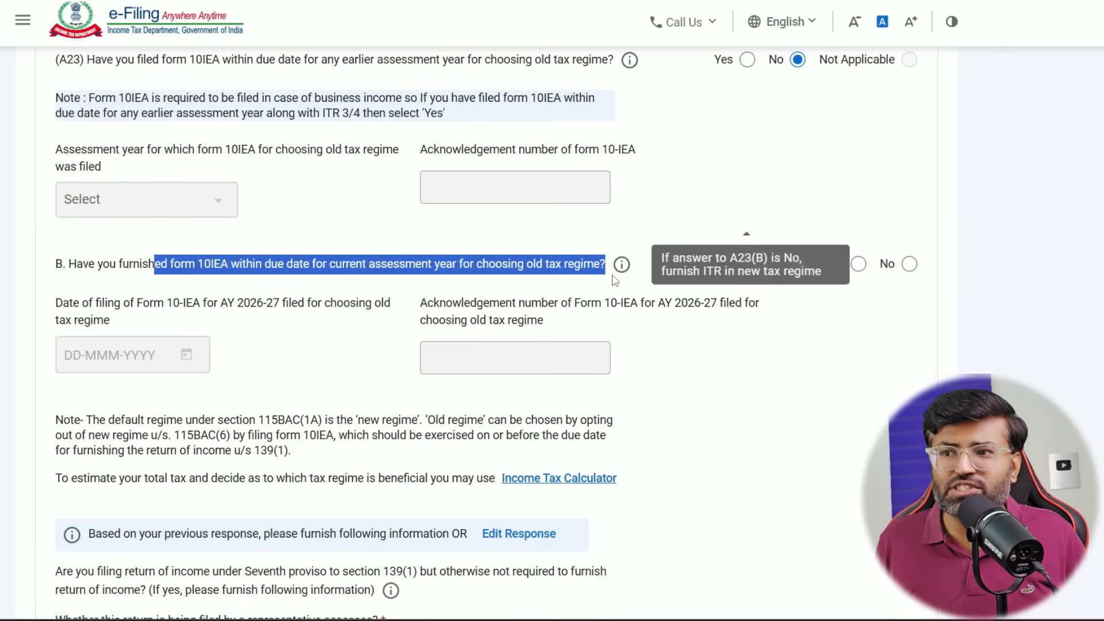
click(470, 262)
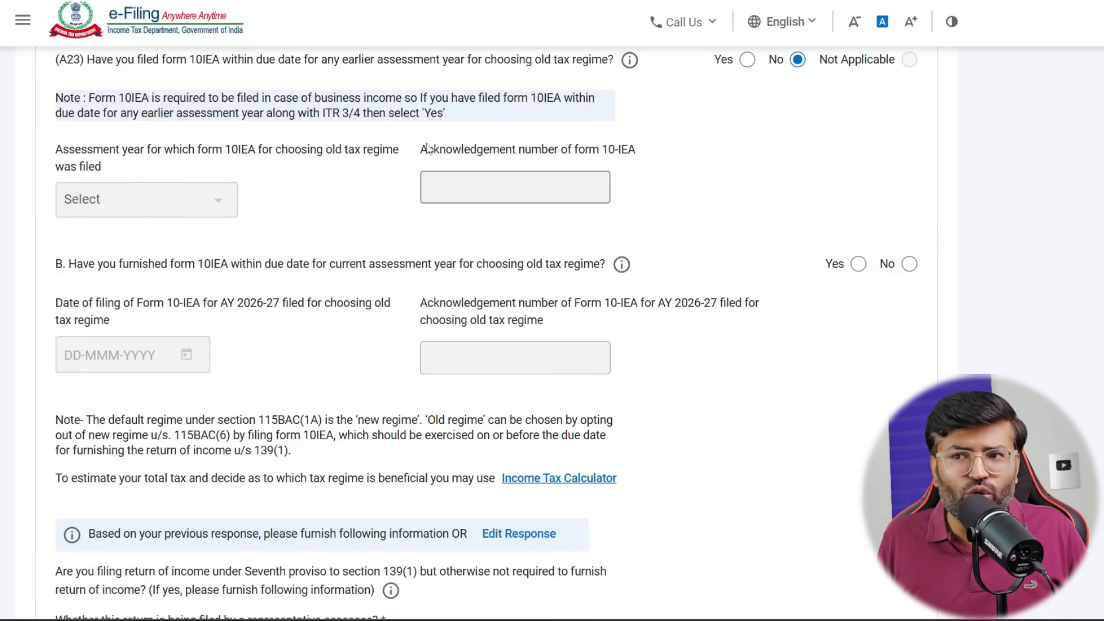
click(910, 264)
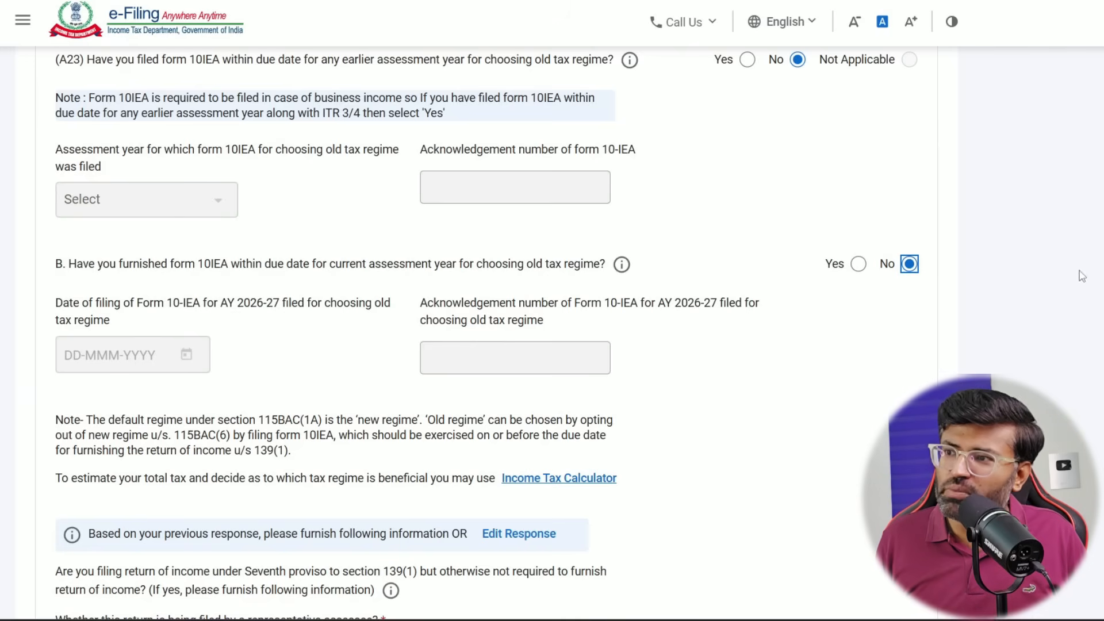
Step: Confirm the personal information section and go back to the return summary
scroll(715, 266, down, 5)
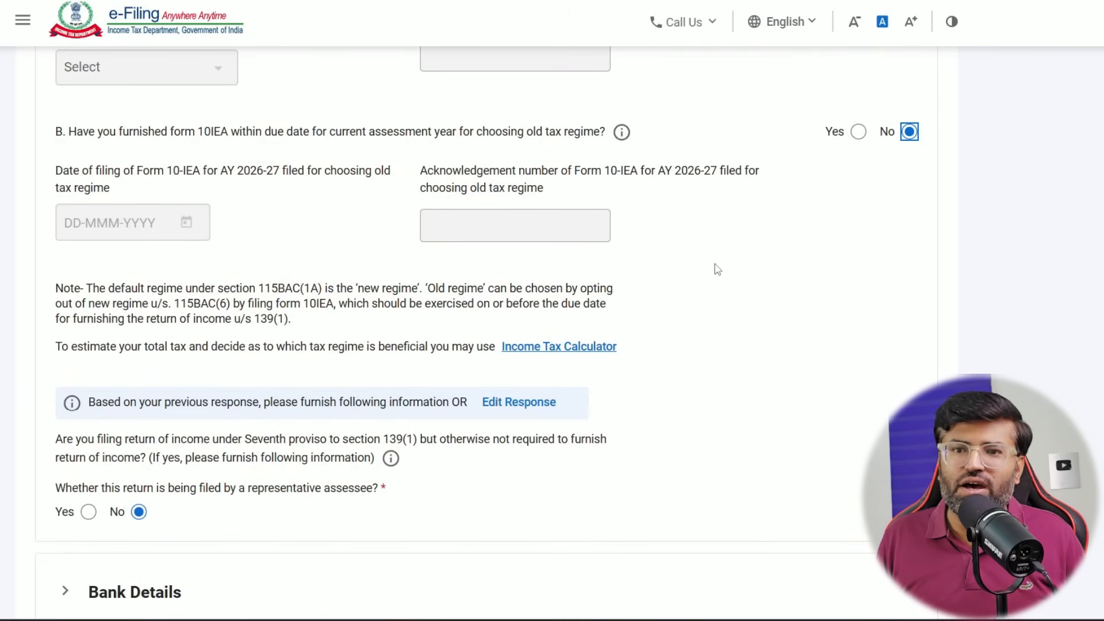
scroll(500, 343, down, 1)
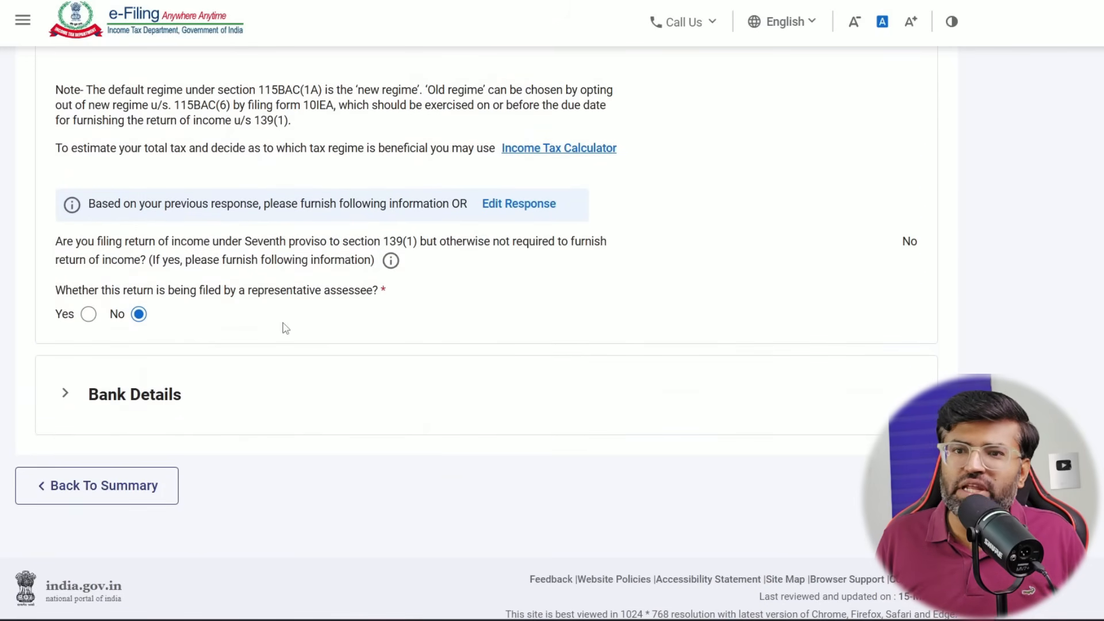
scroll(138, 315, down, 1)
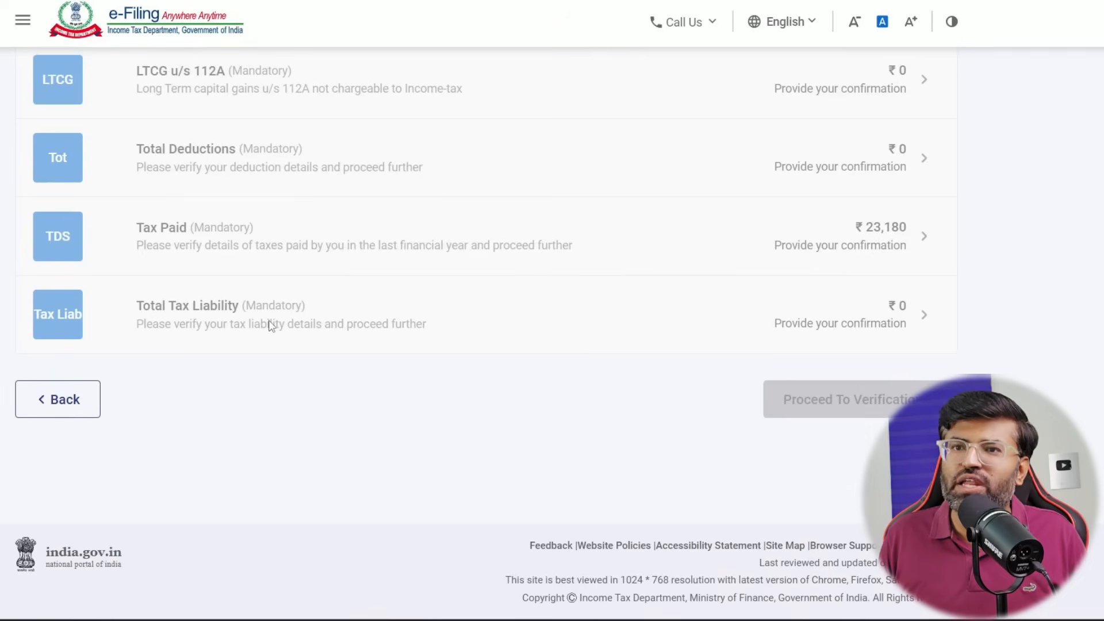
Step: Open Gross Total Income from the return summary and start editing B1. Income from Business & Profession
scroll(271, 323, up, 5)
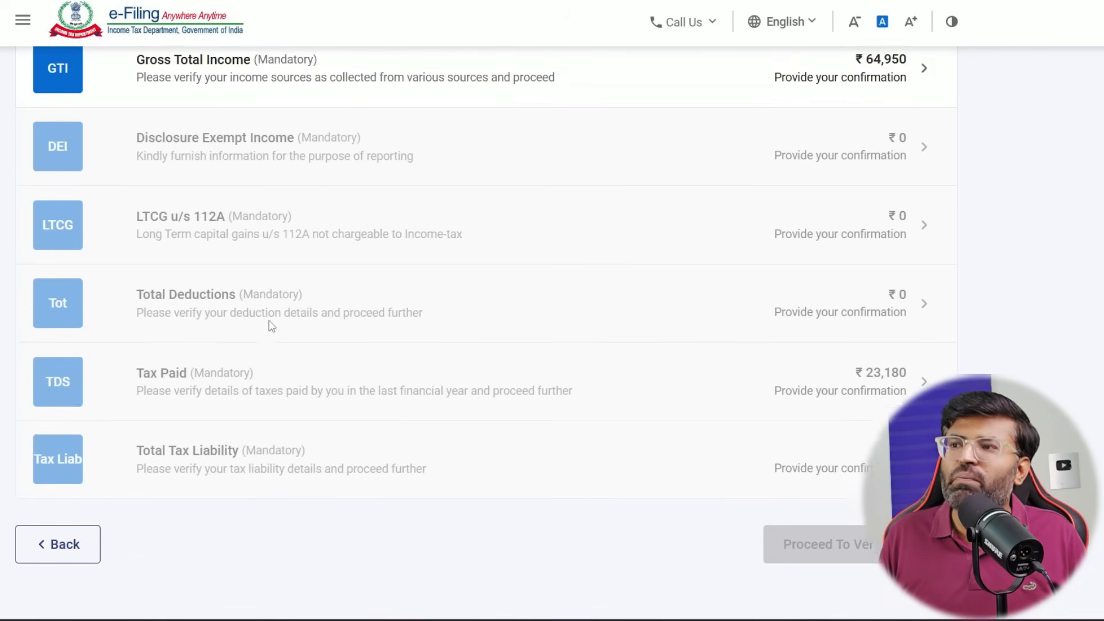
scroll(272, 326, up, 1)
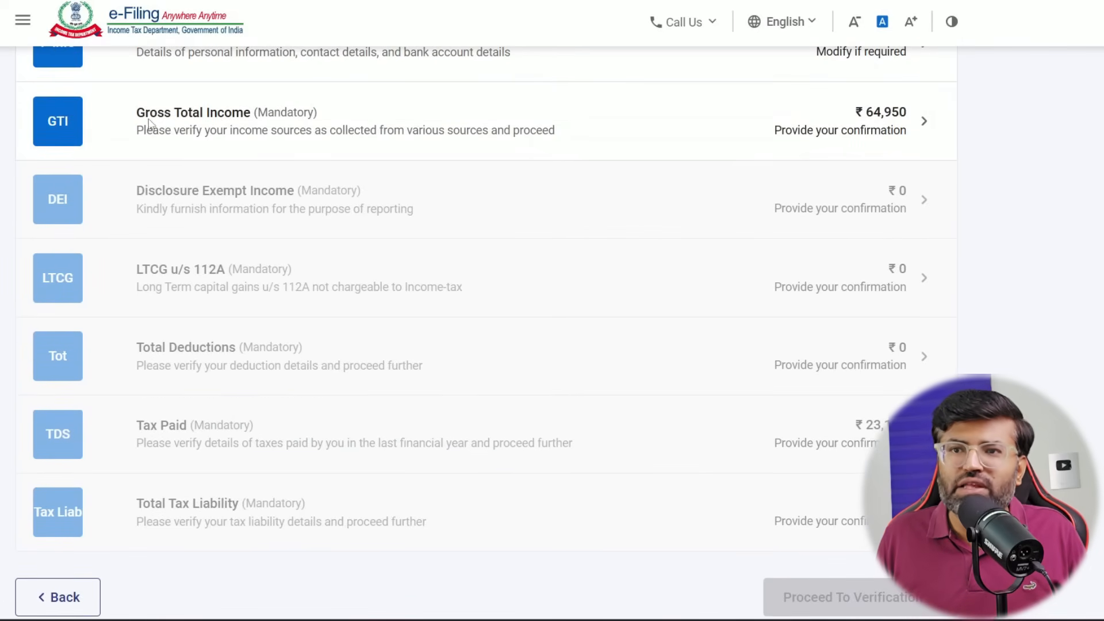
click(240, 135)
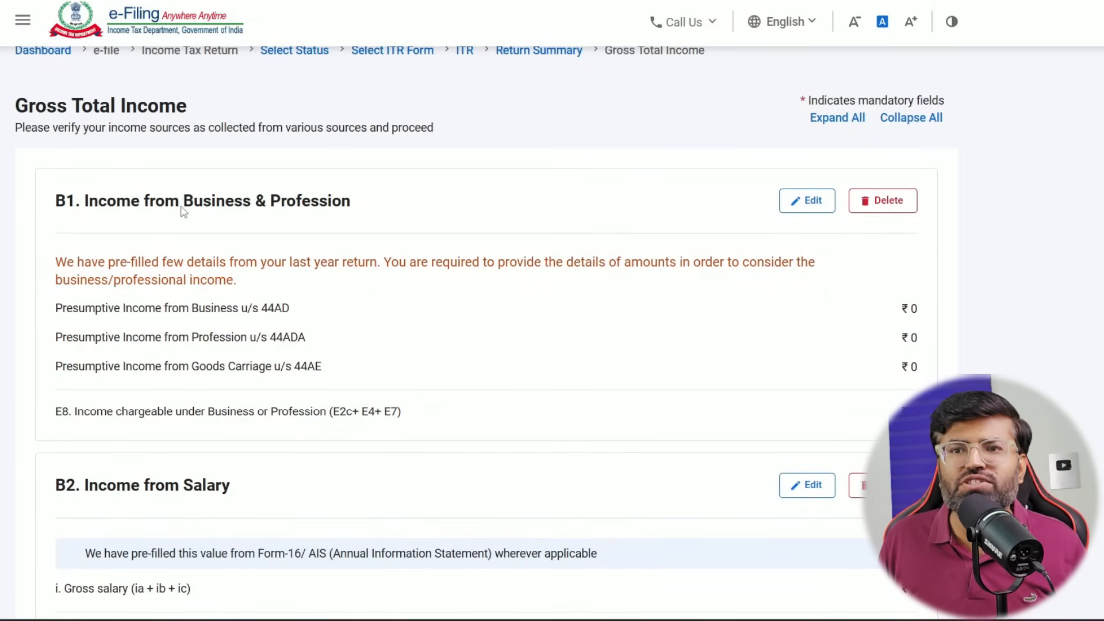
click(808, 200)
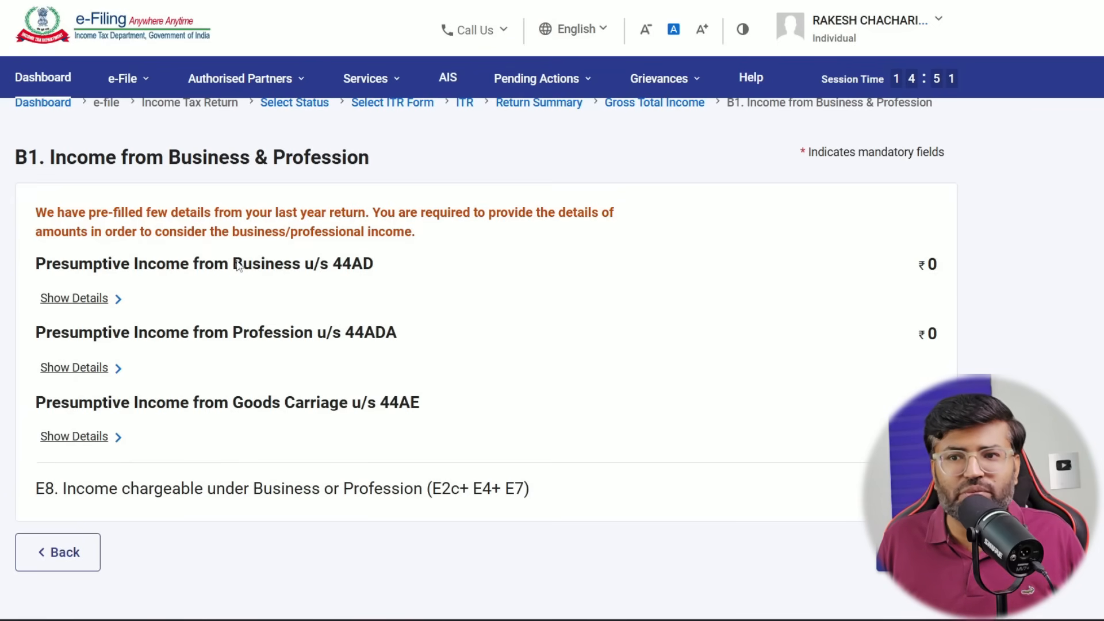
Step: Expand the details of presumptive business income under section 44AD and start adding another business entry
drag(232, 264, 375, 270)
drag(232, 334, 314, 340)
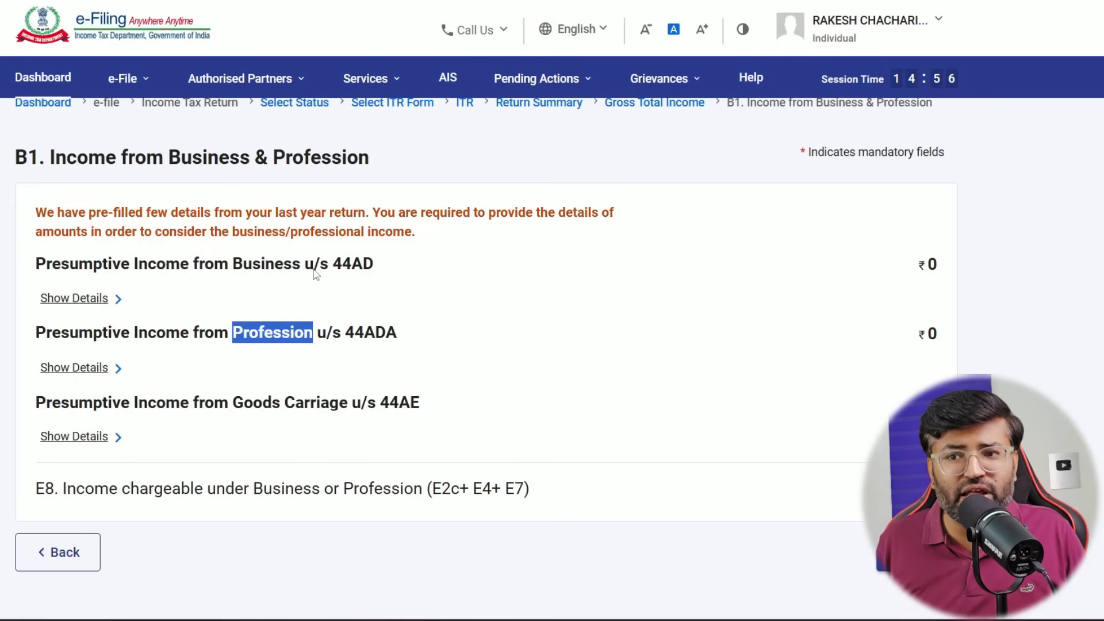
click(330, 341)
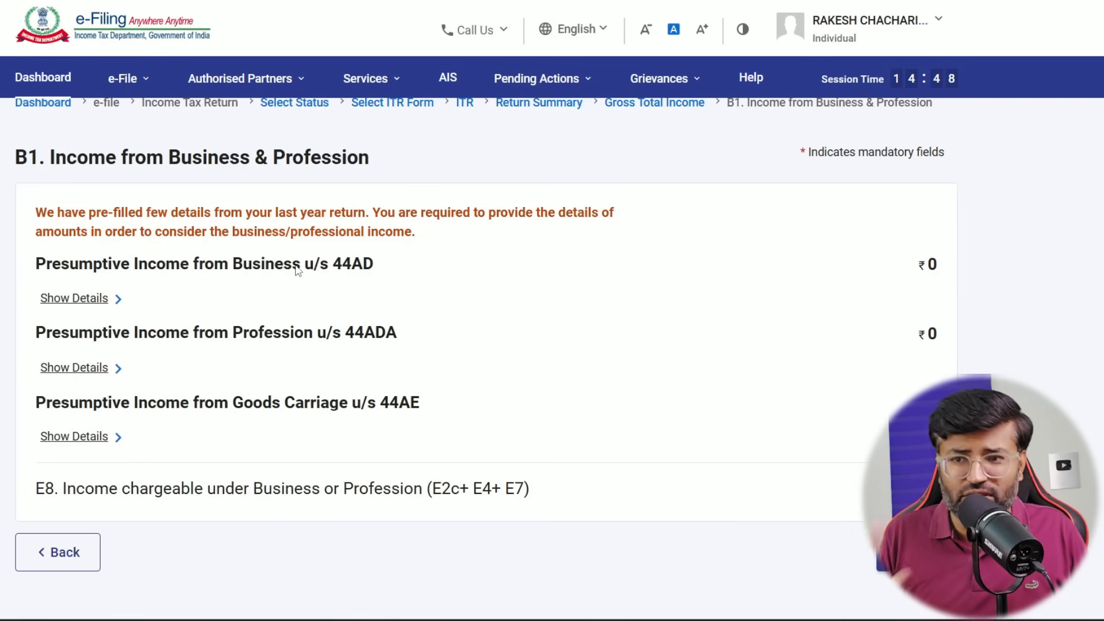
drag(346, 333, 407, 333)
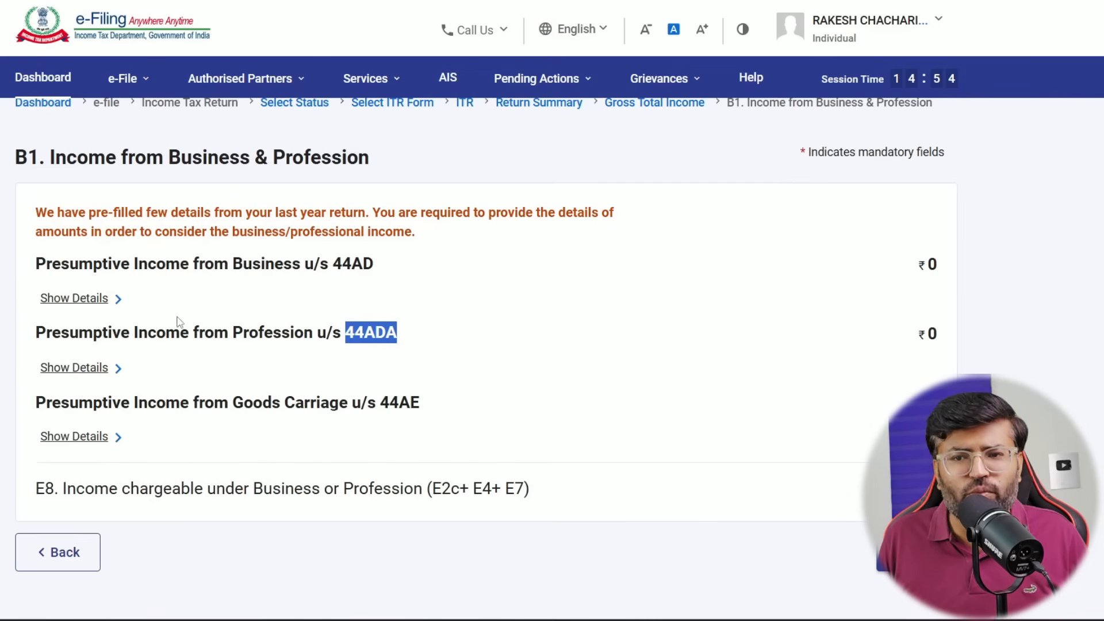
click(86, 300)
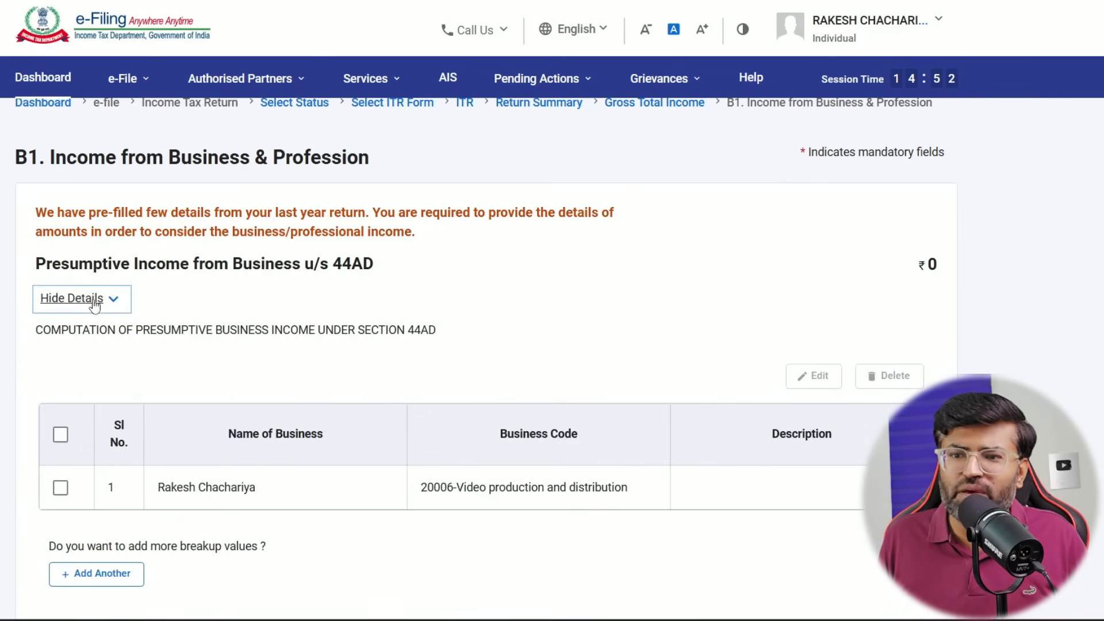
scroll(111, 321, down, 2)
scroll(316, 362, down, 3)
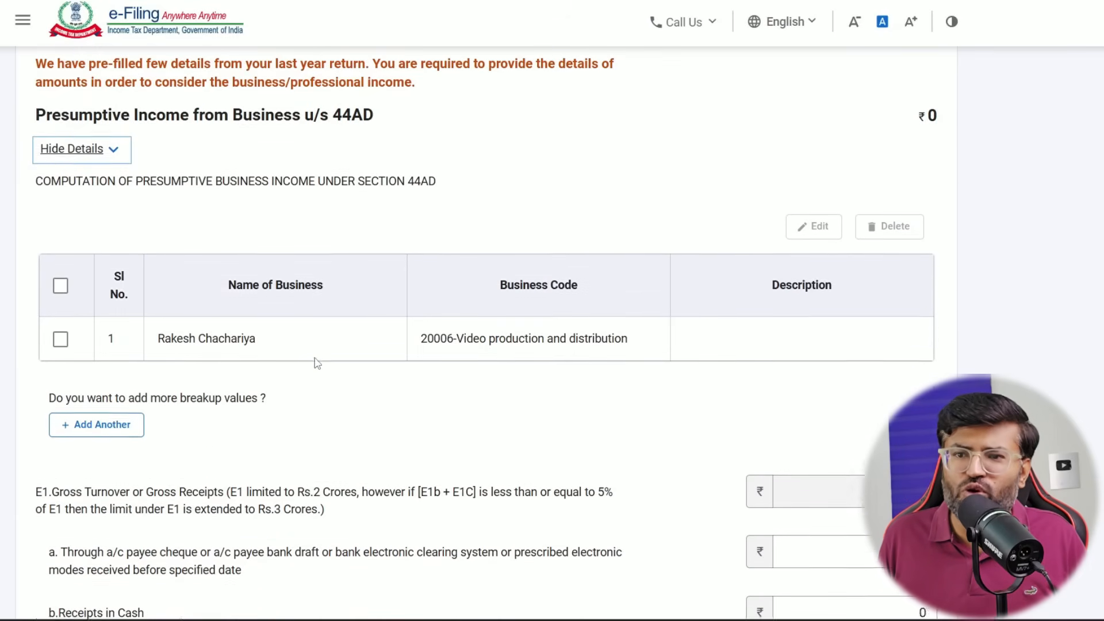
click(107, 343)
scroll(109, 346, down, 1)
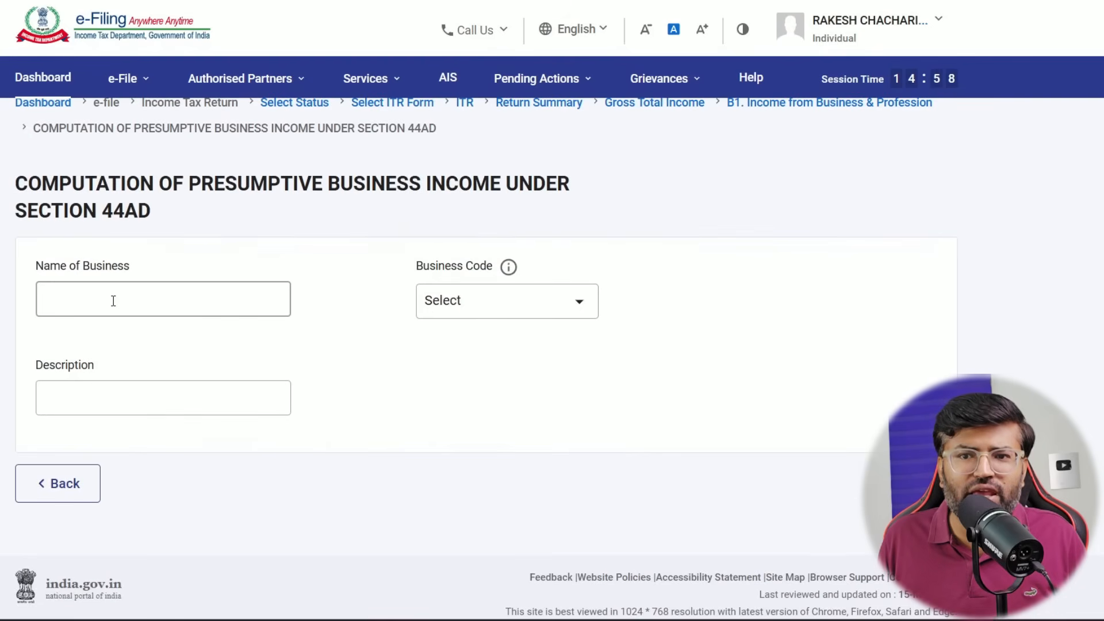
click(113, 301)
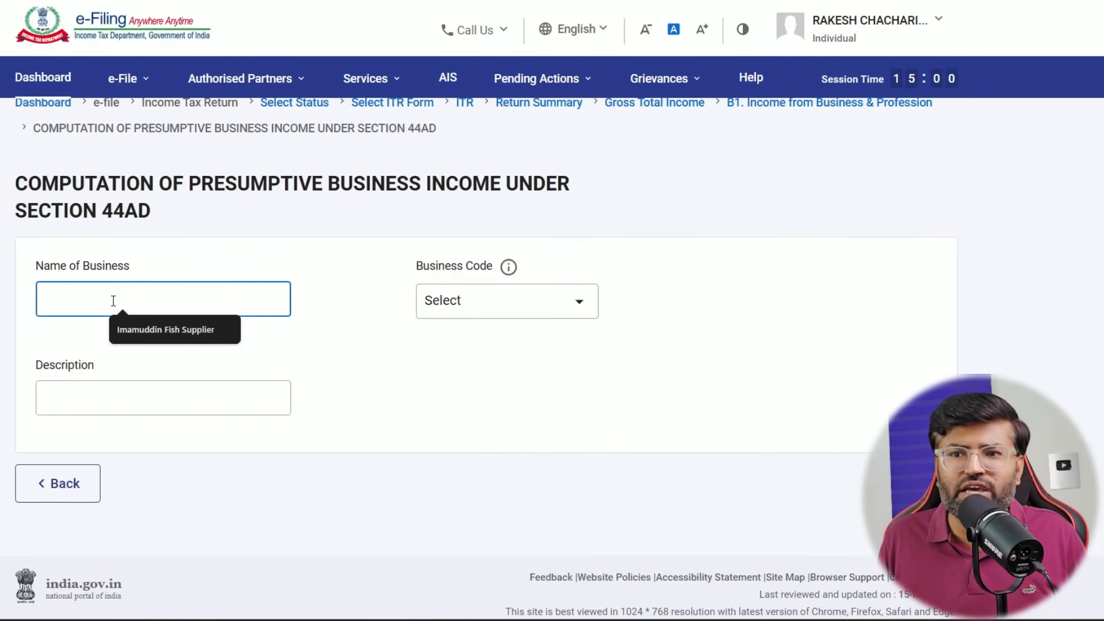
Step: Examine the business codes available for a section 44AD business entry, through to the trading and cyber café codes, without choosing one
click(582, 311)
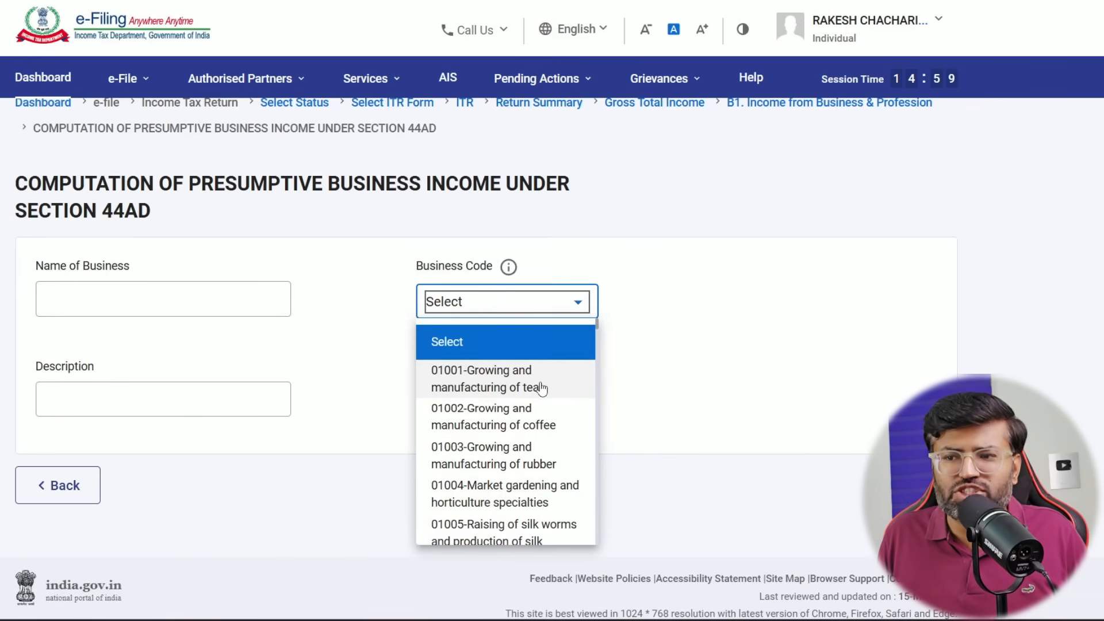
scroll(541, 384, down, 5)
scroll(541, 389, down, 15)
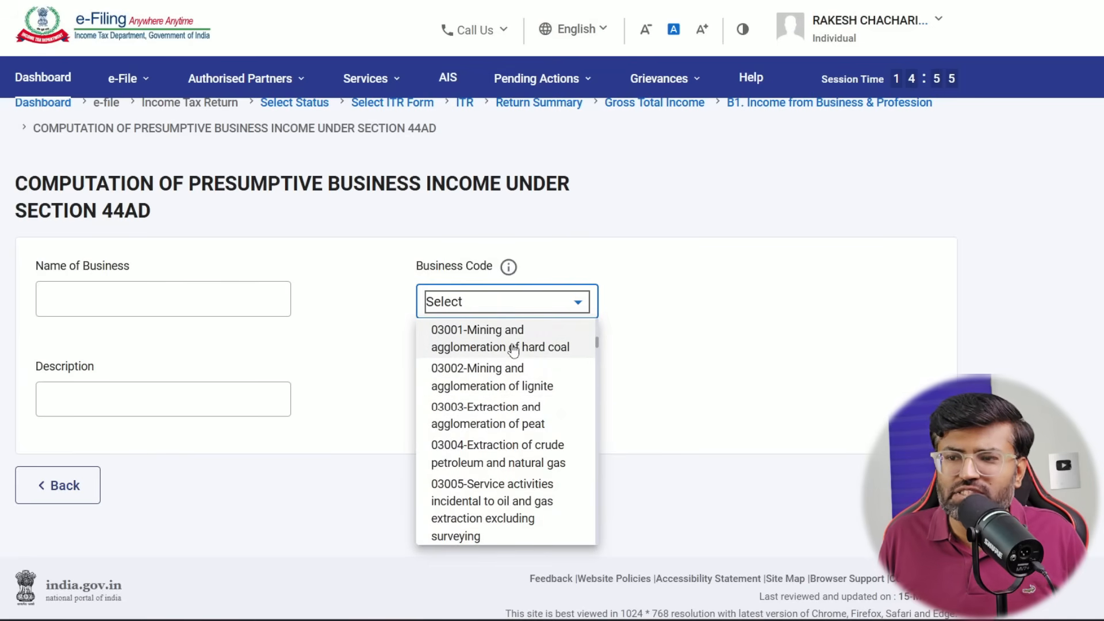
scroll(515, 389, down, 5)
scroll(497, 406, down, 4)
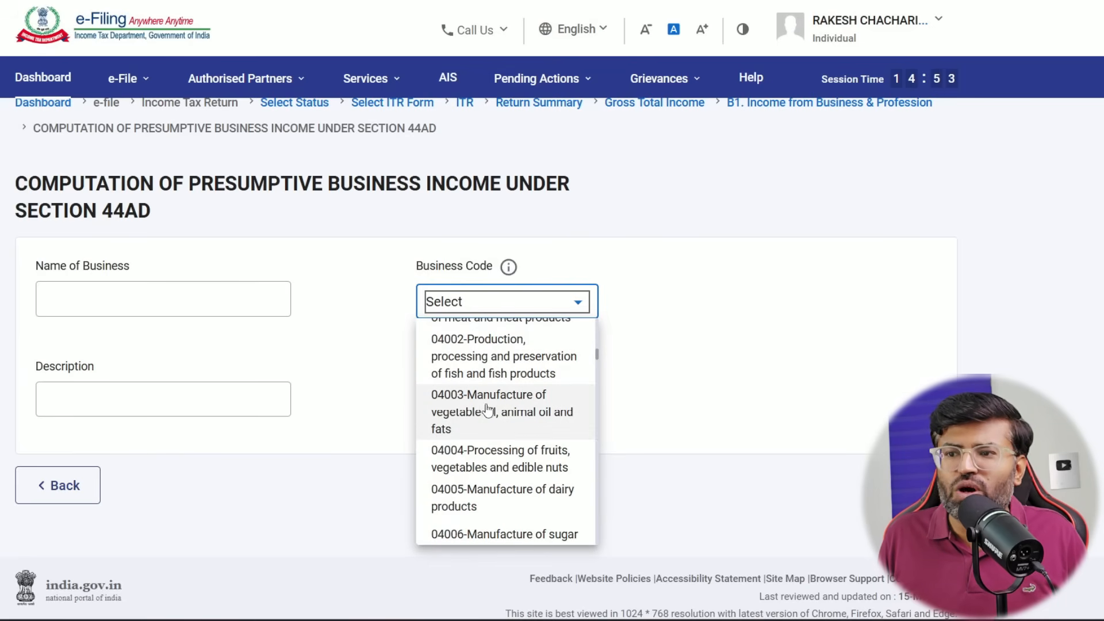
scroll(469, 424, down, 3)
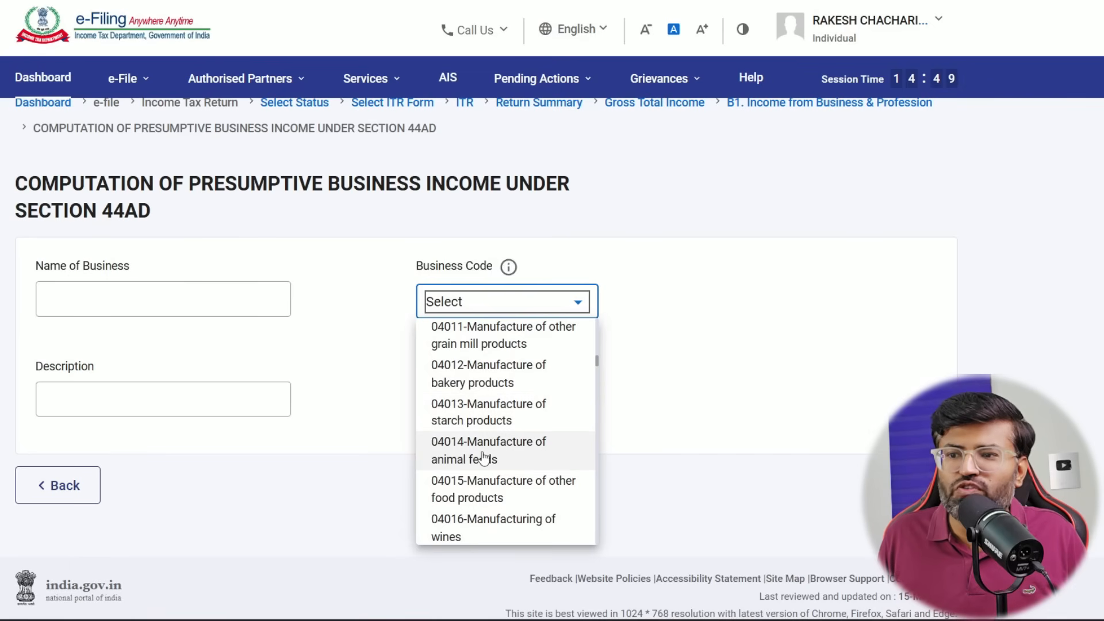
scroll(483, 454, down, 15)
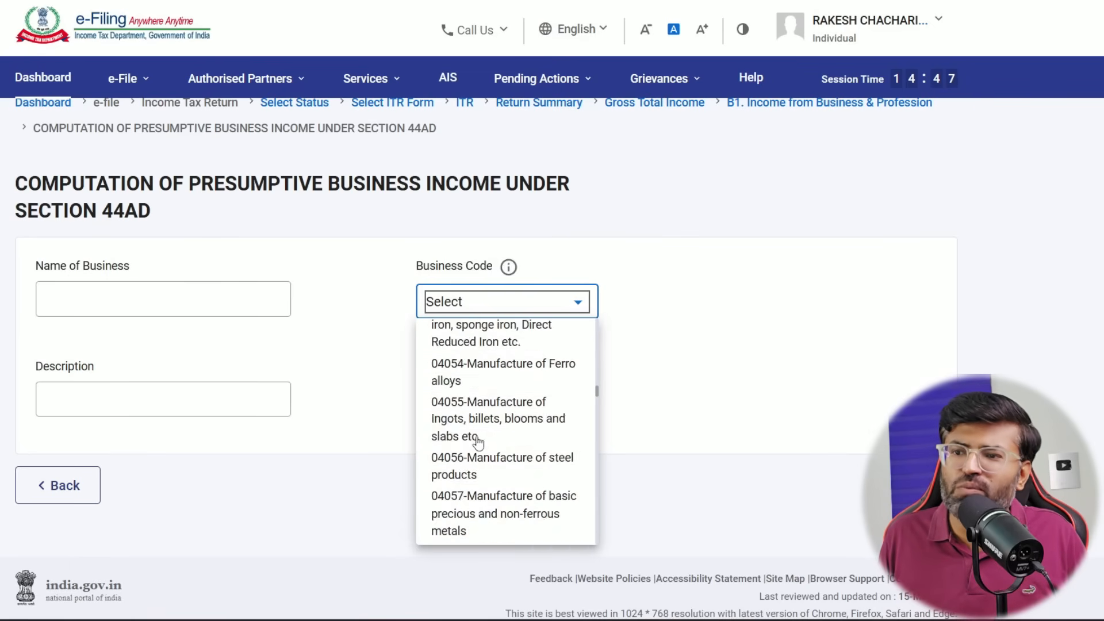
scroll(477, 442, down, 20)
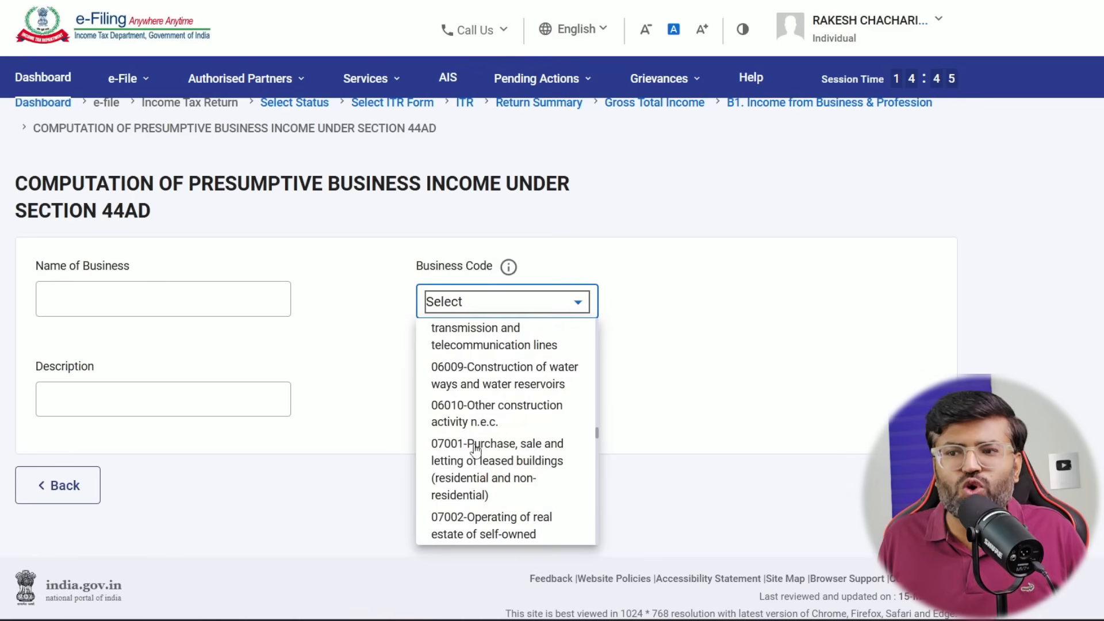
scroll(476, 452, up, 3)
scroll(476, 452, down, 3)
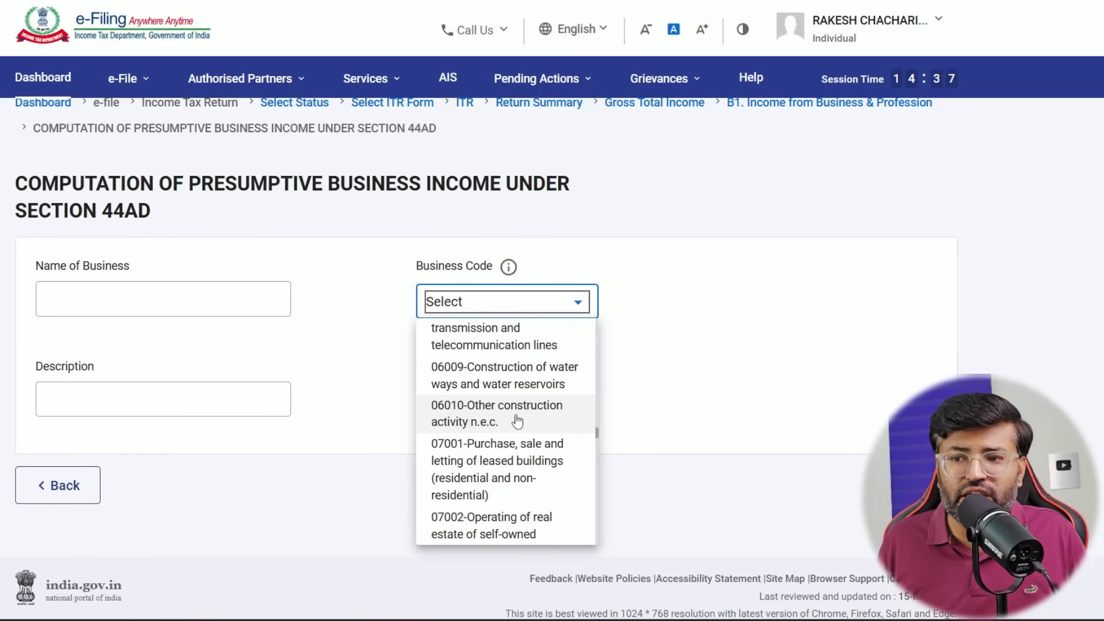
scroll(506, 421, down, 6)
scroll(515, 421, down, 15)
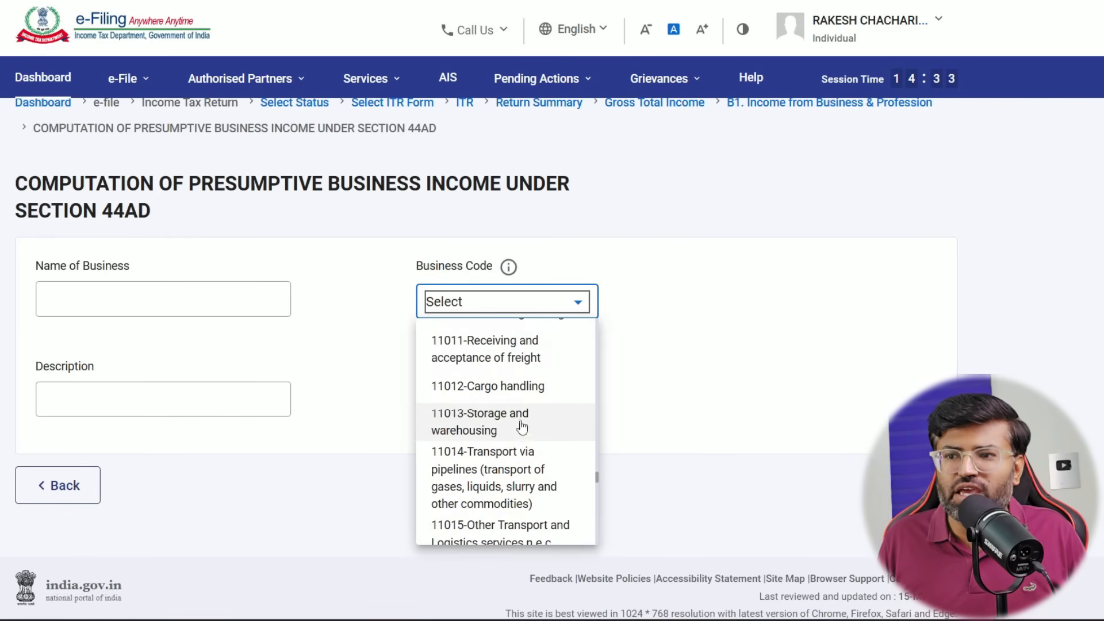
scroll(506, 451, down, 3)
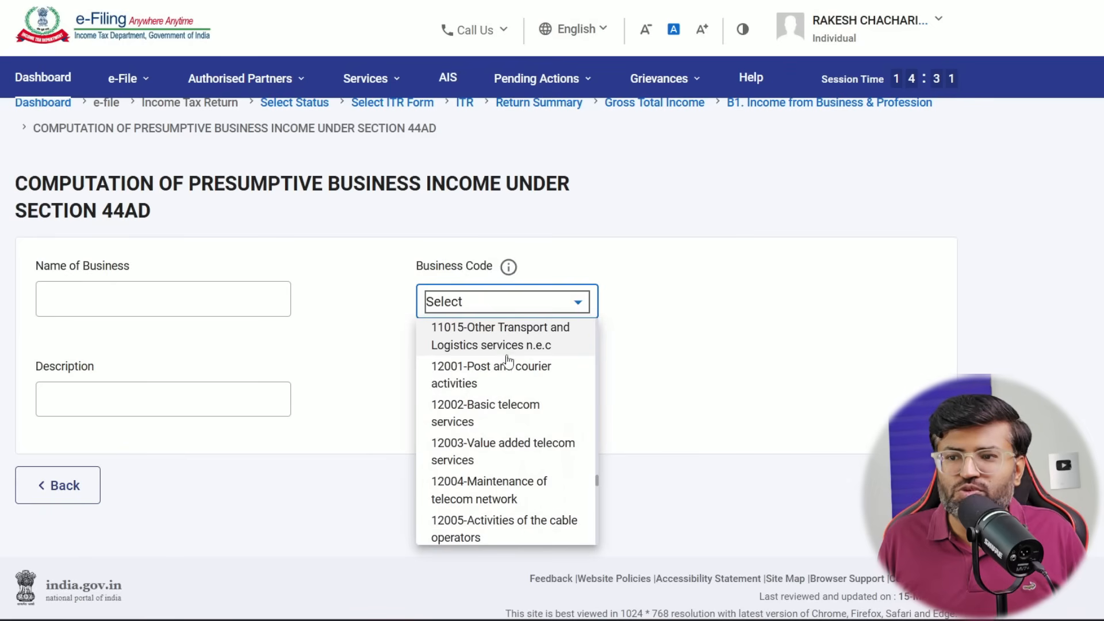
scroll(546, 423, down, 20)
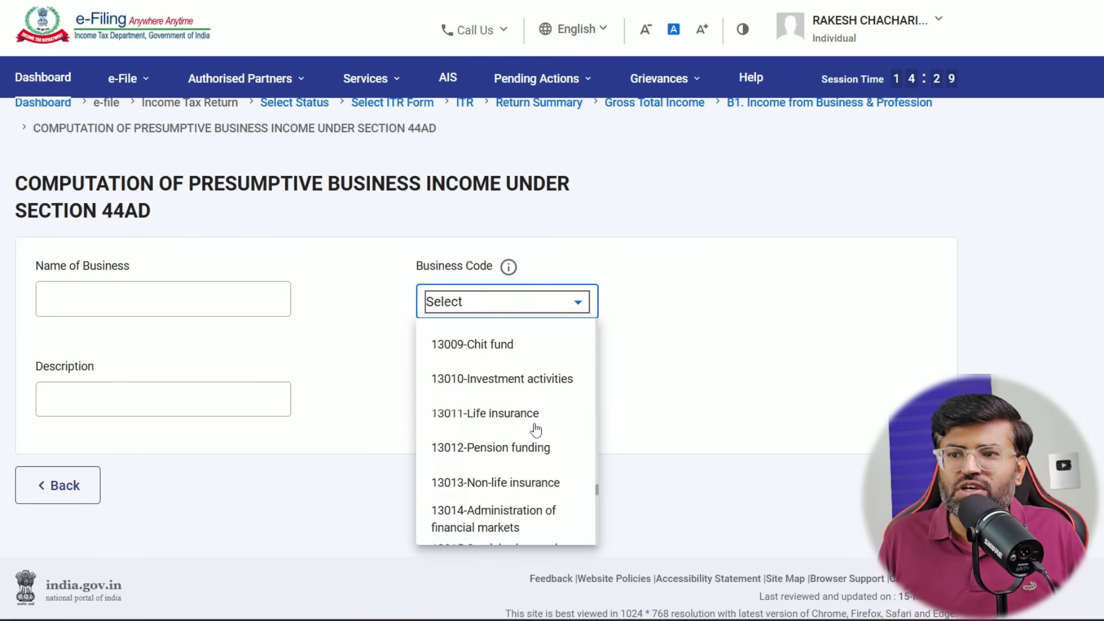
scroll(534, 429, down, 1)
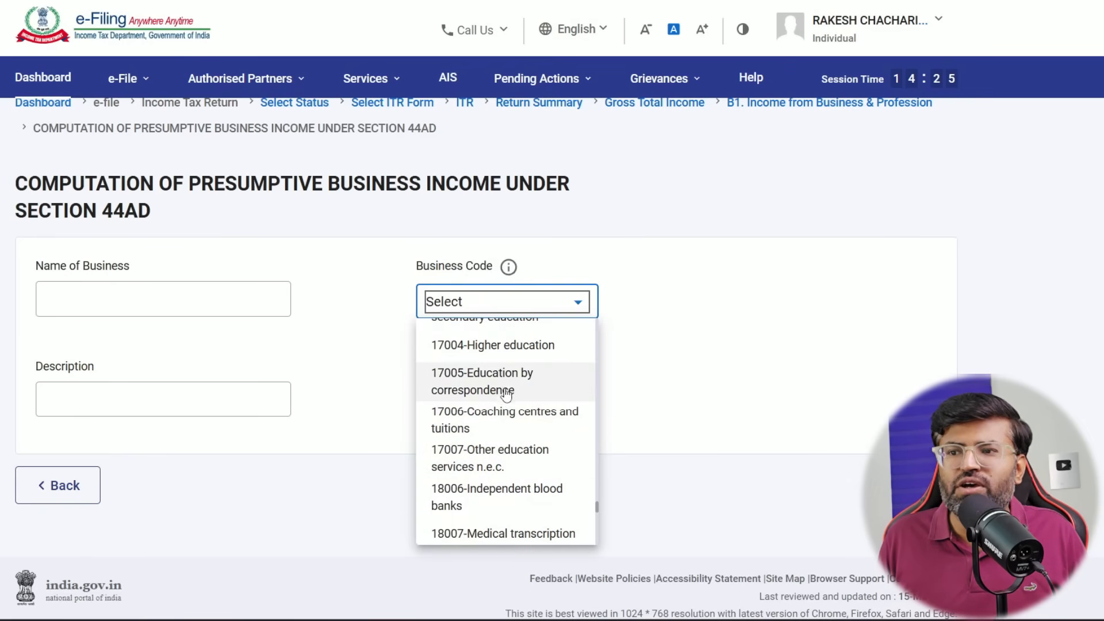
scroll(520, 402, down, 10)
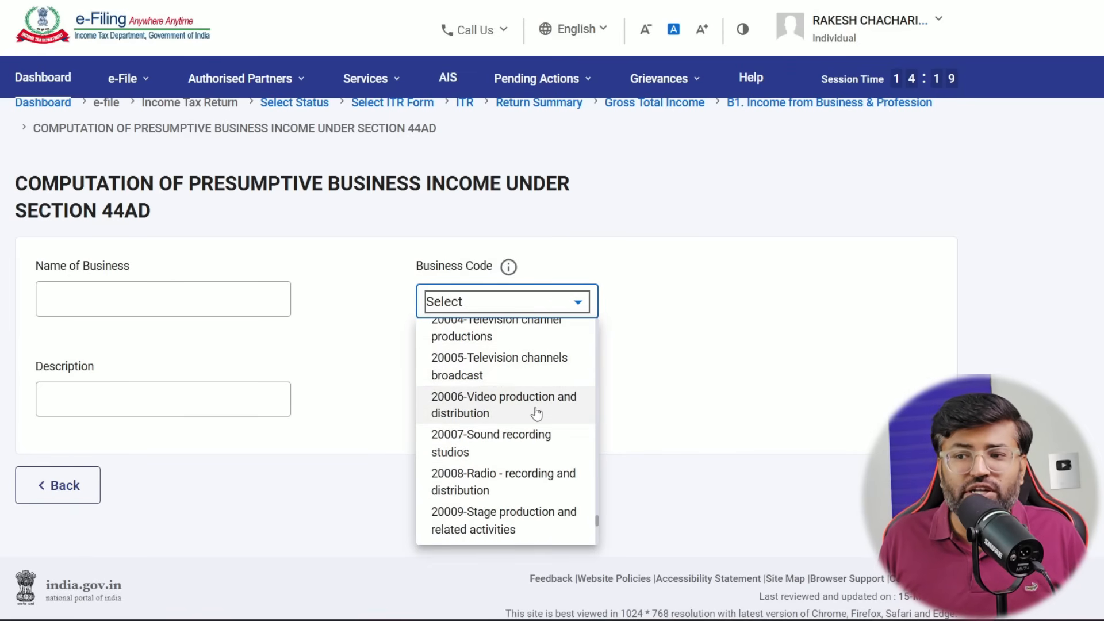
scroll(557, 451, down, 10)
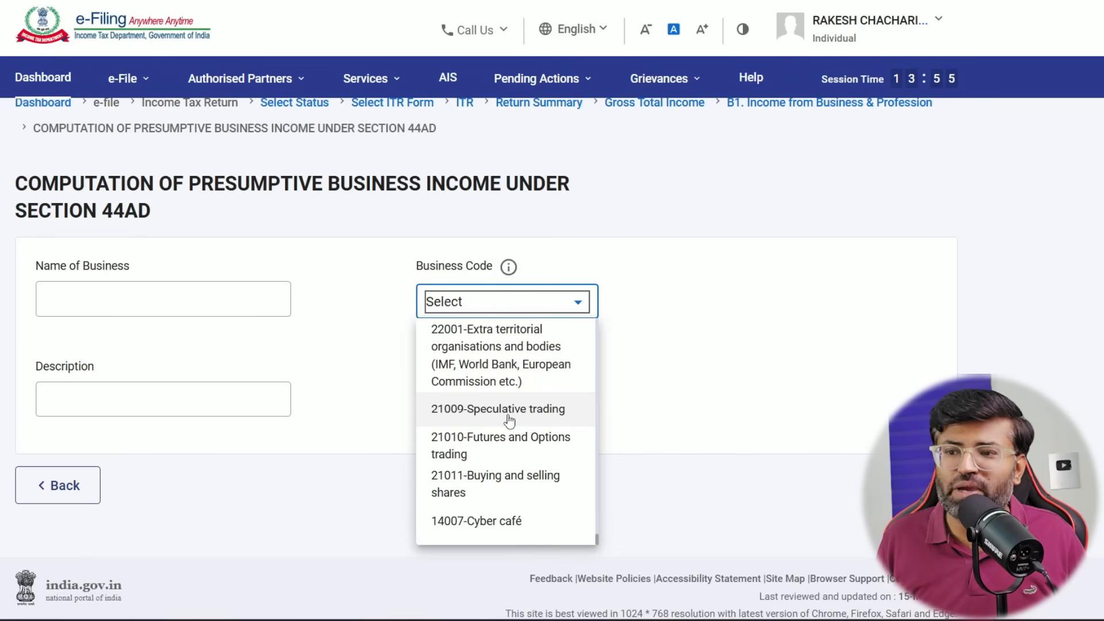
scroll(555, 476, down, 1)
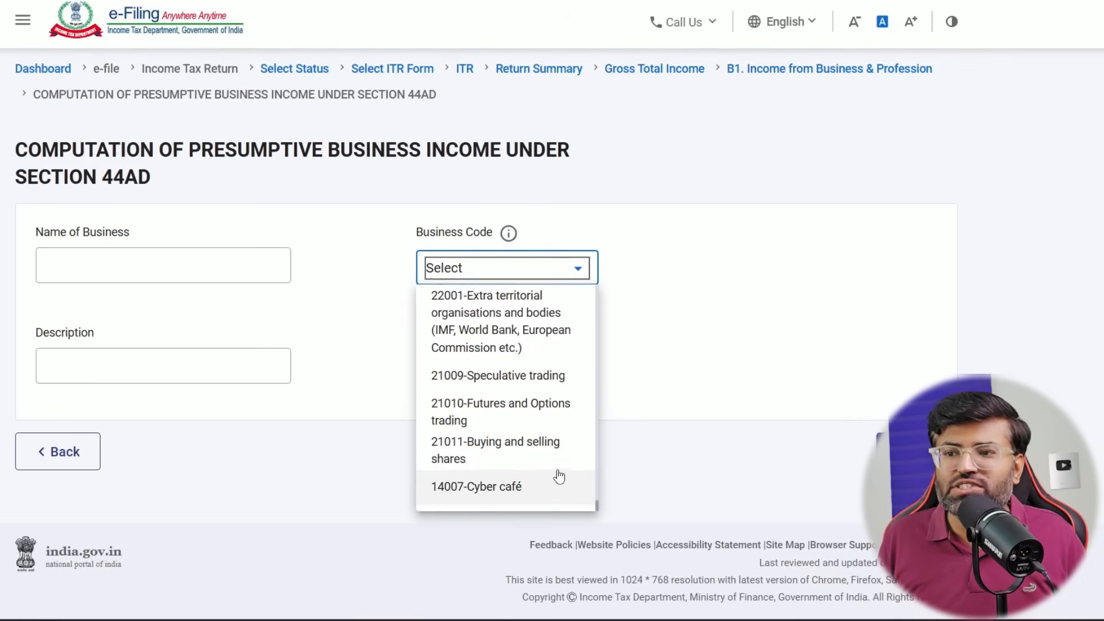
click(724, 287)
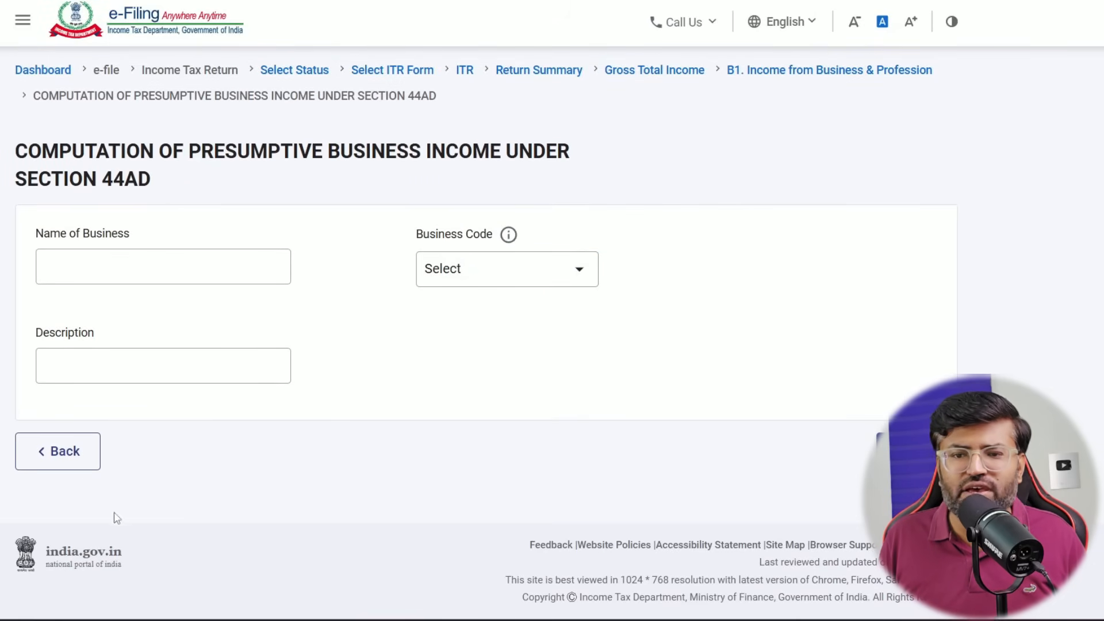
Step: Leave the new business entry empty, go back to B1. Income from Business & Profession and expand the section 44AD details
click(63, 450)
click(84, 331)
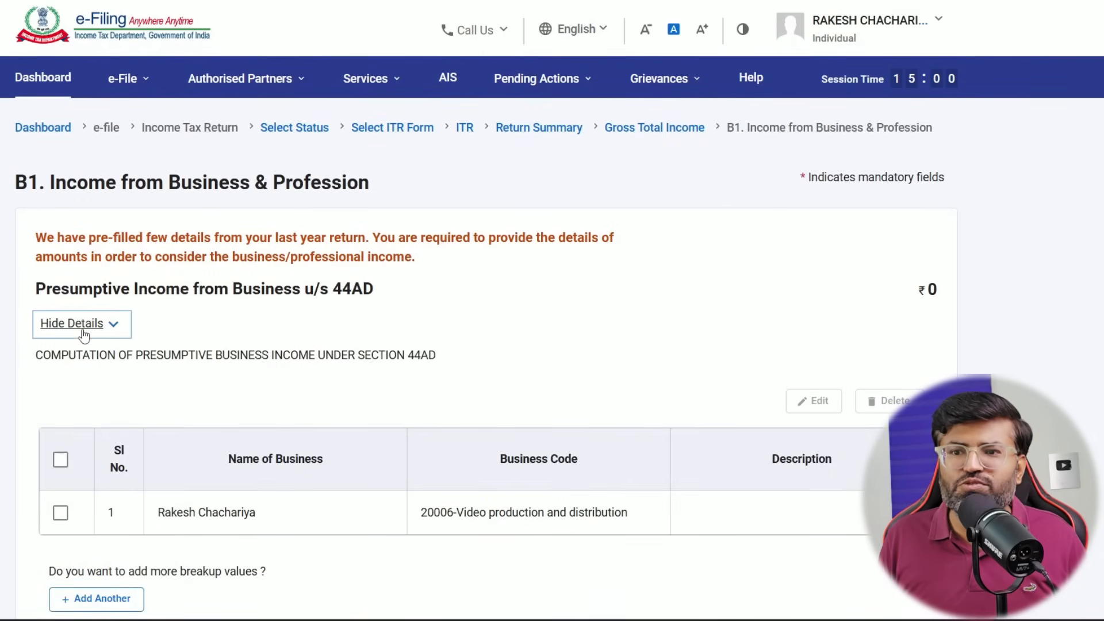
scroll(492, 303, down, 5)
scroll(356, 299, down, 4)
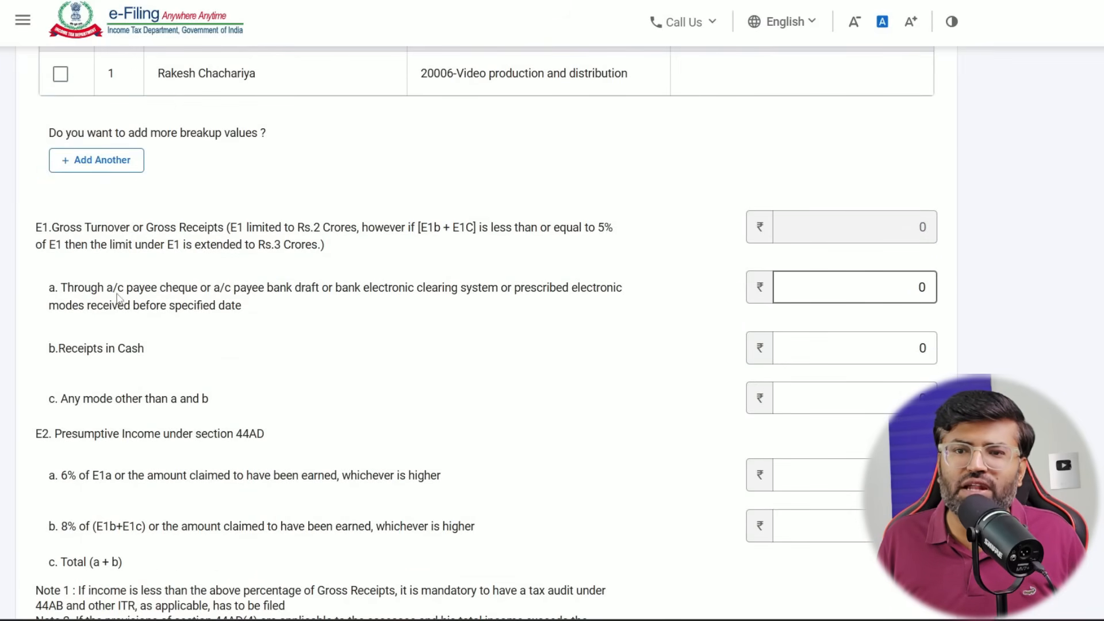
Step: Enter section 44AD gross receipts of 500000 through bank or electronic modes (E1a) and 200000 in cash (E1b)
drag(117, 294, 422, 293)
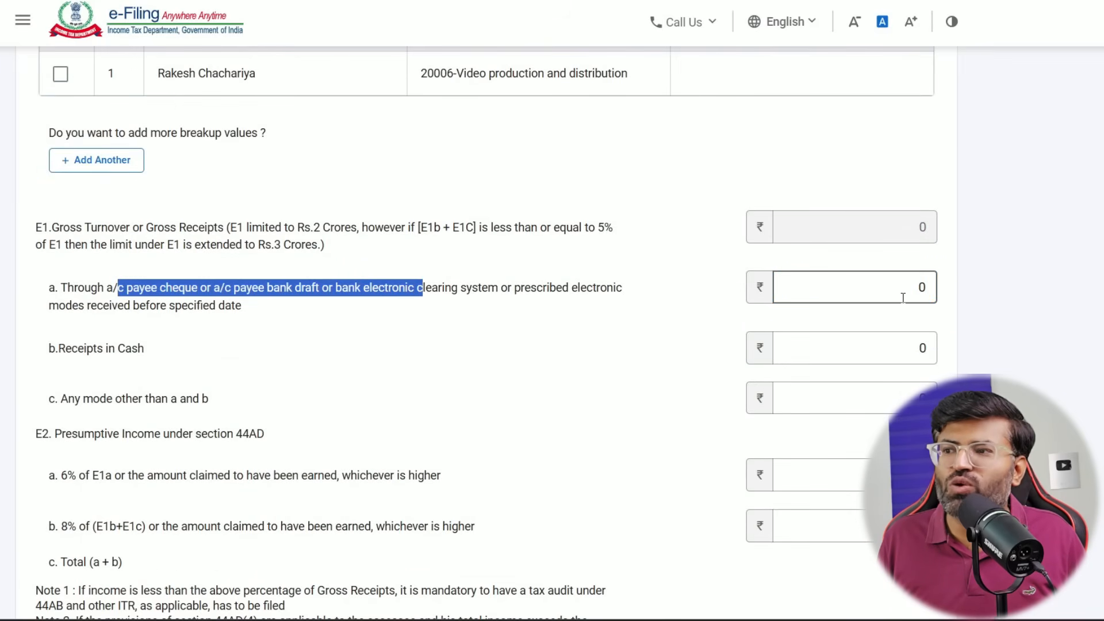
double_click(919, 287)
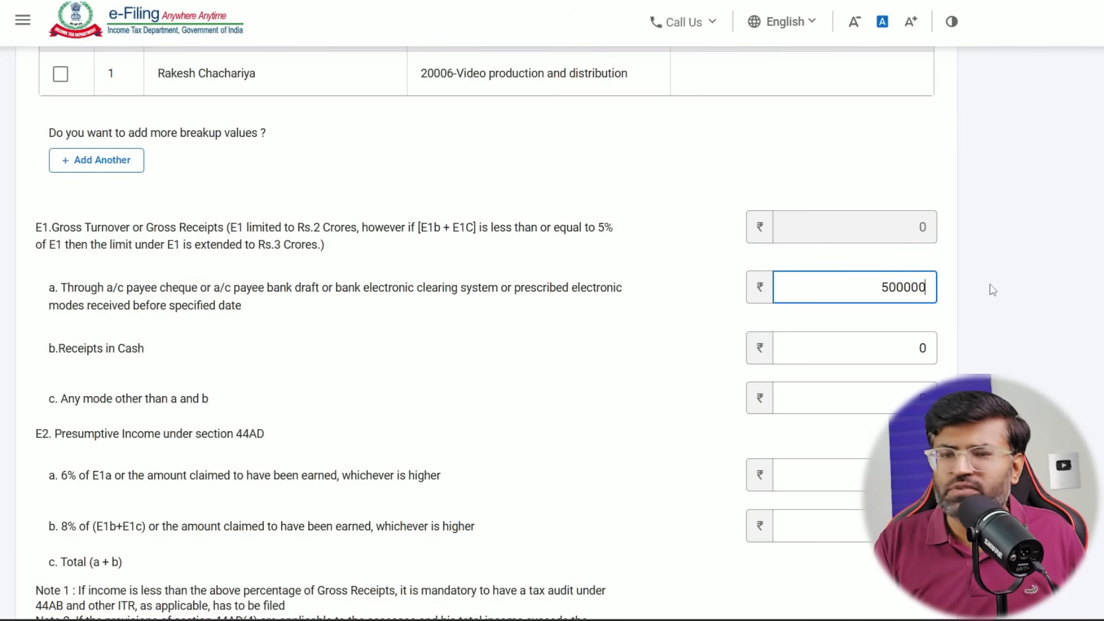
click(855, 339)
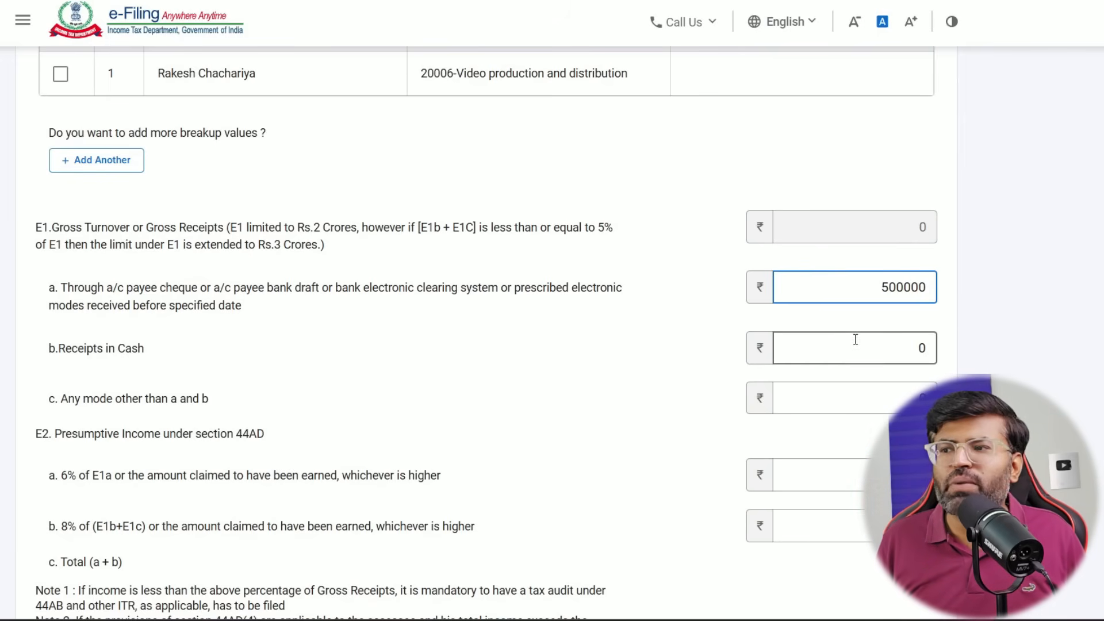
click(1046, 344)
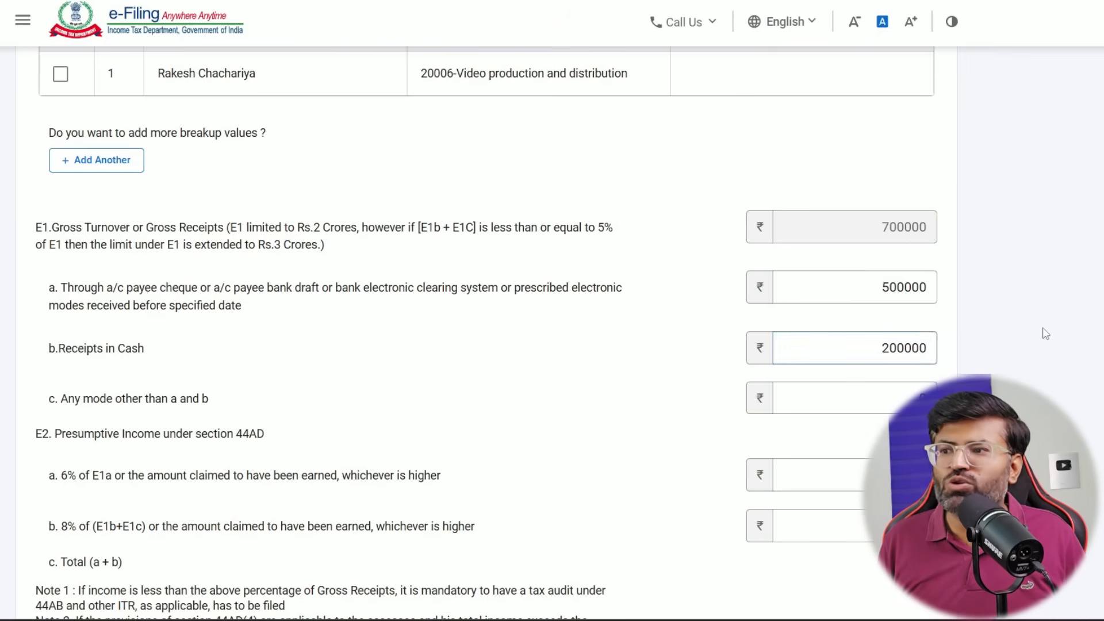
Step: Set the presumptive income under section 44AD to 400000 for E2a and 100000 for E2b
click(914, 287)
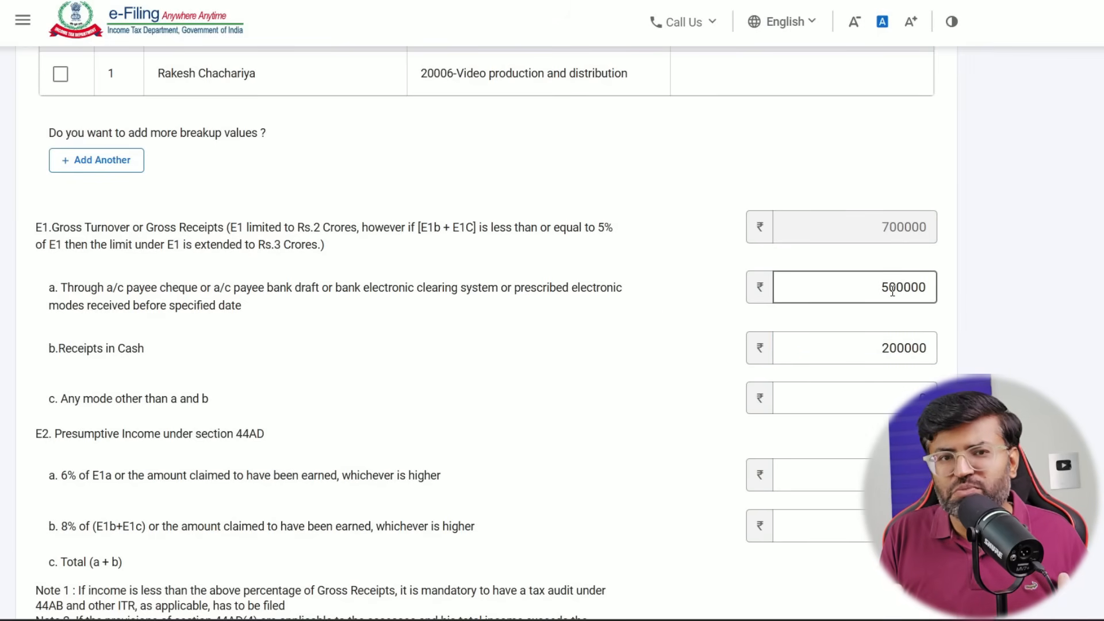
key(Tab)
key(Tab)
key(Tab)
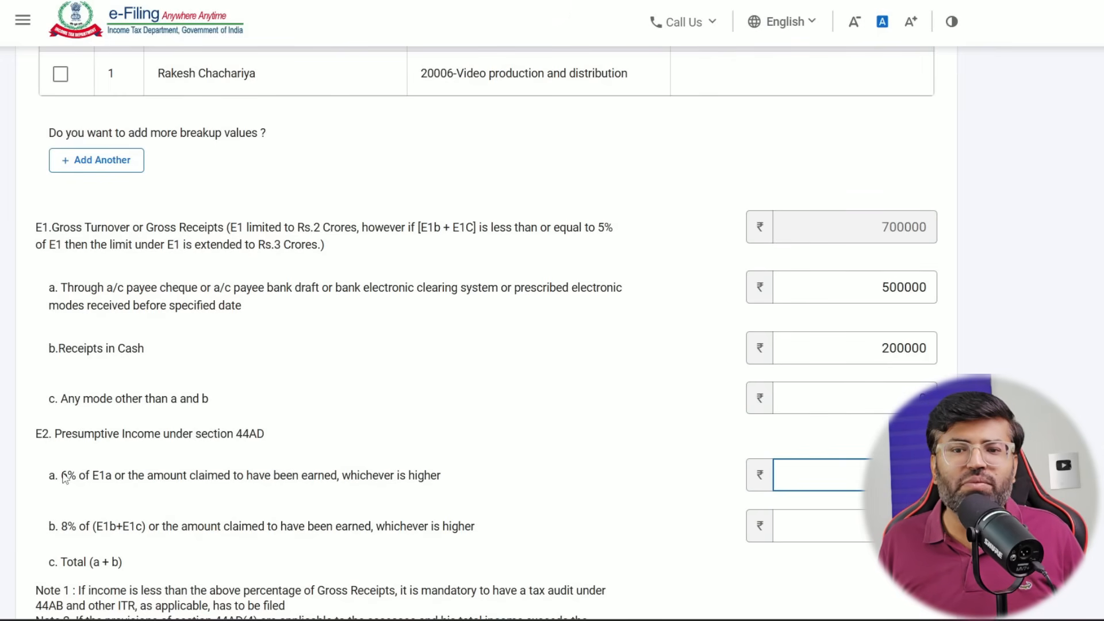
mouse_move(61, 475)
mouse_down()
mouse_move(90, 479)
mouse_move(79, 482)
mouse_up()
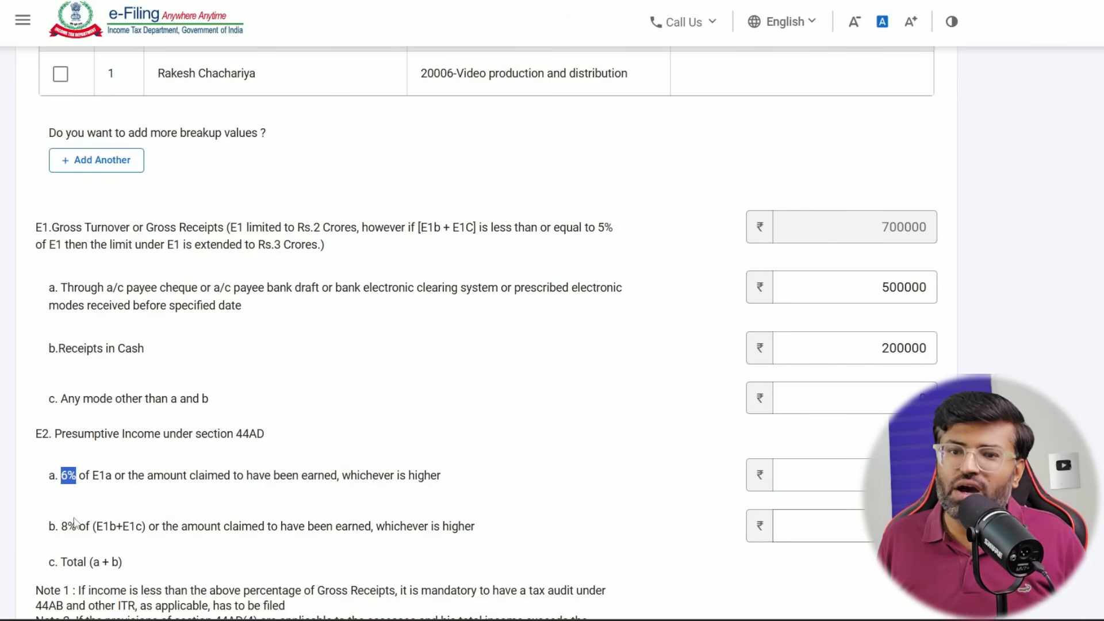
drag(61, 527, 85, 528)
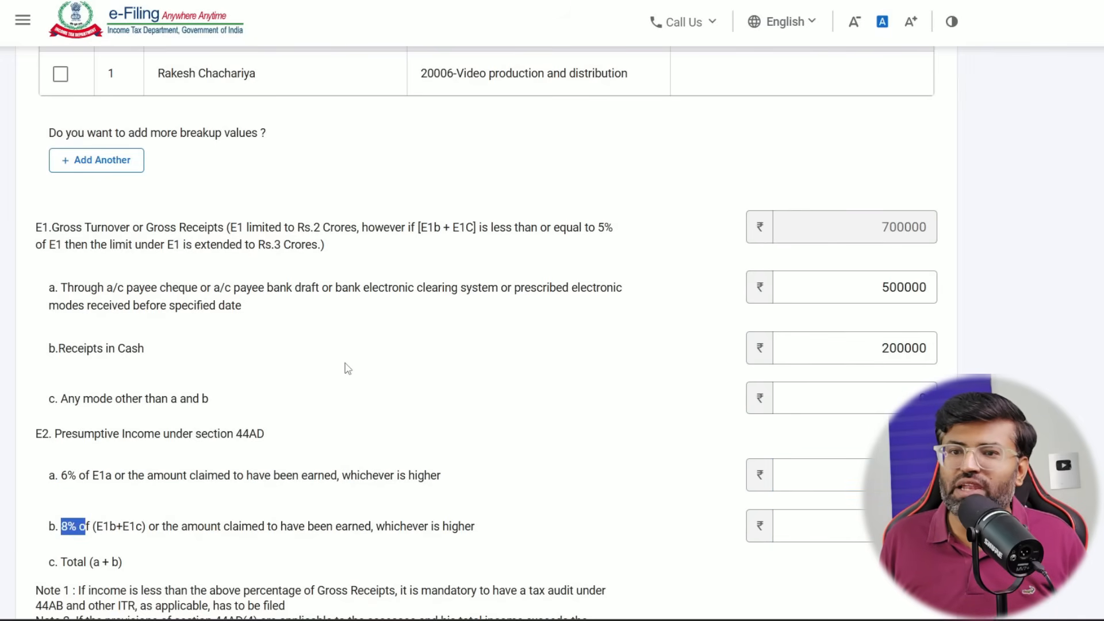
double_click(873, 349)
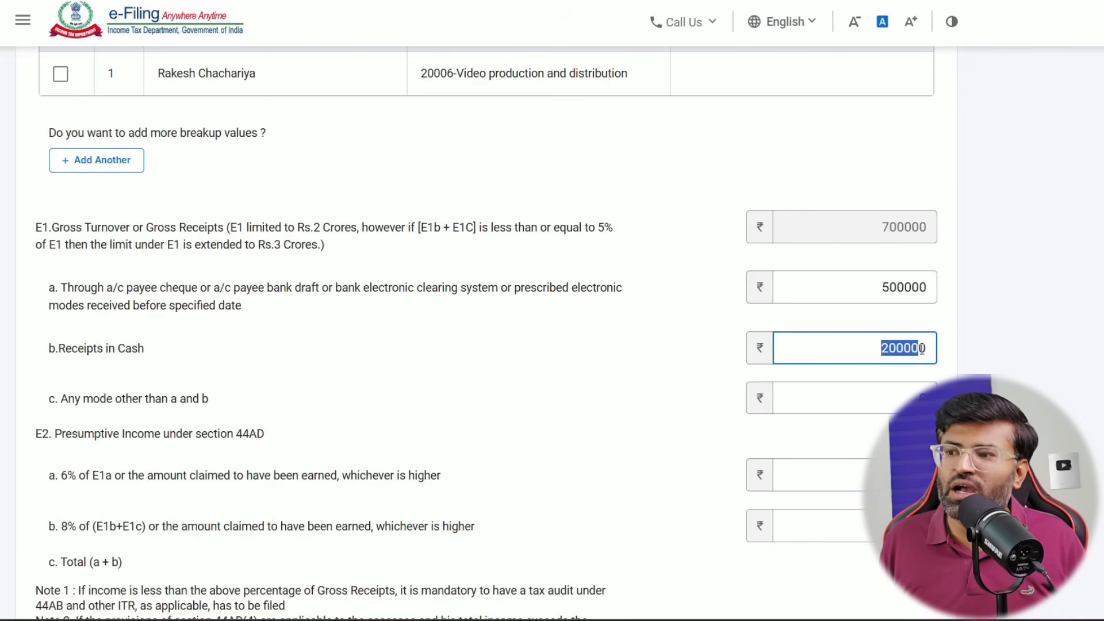
click(822, 526)
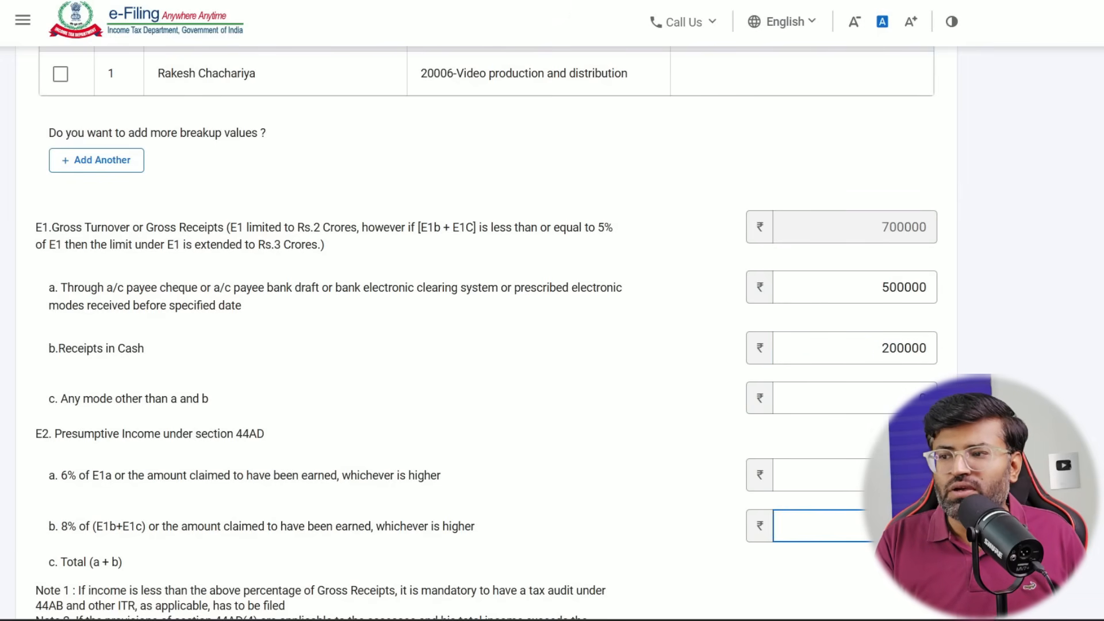
click(823, 475)
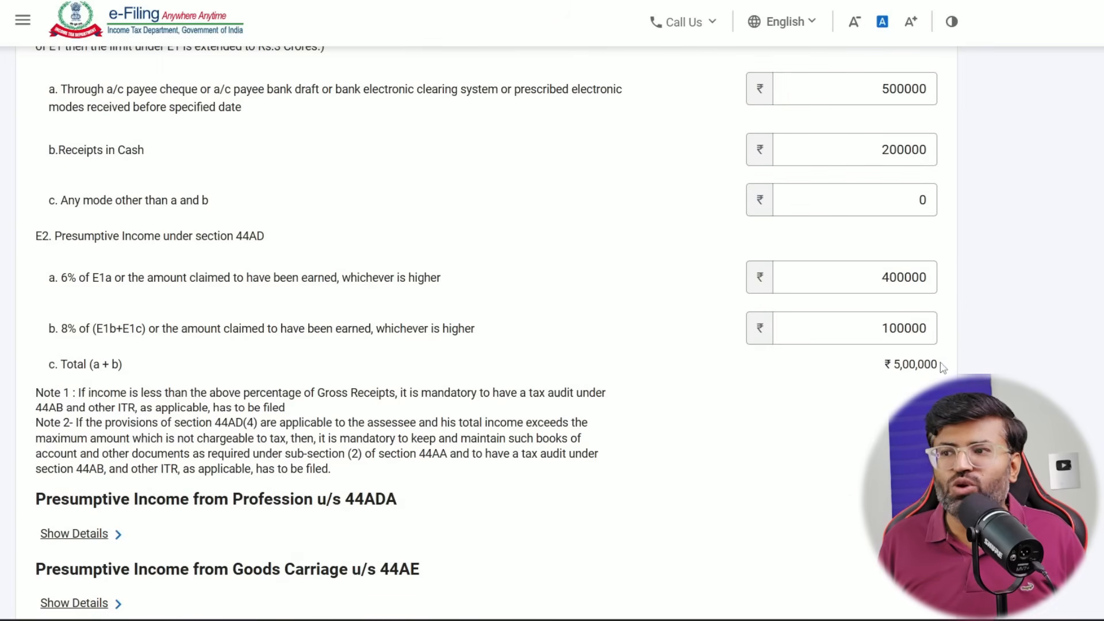
scroll(556, 357, up, 2)
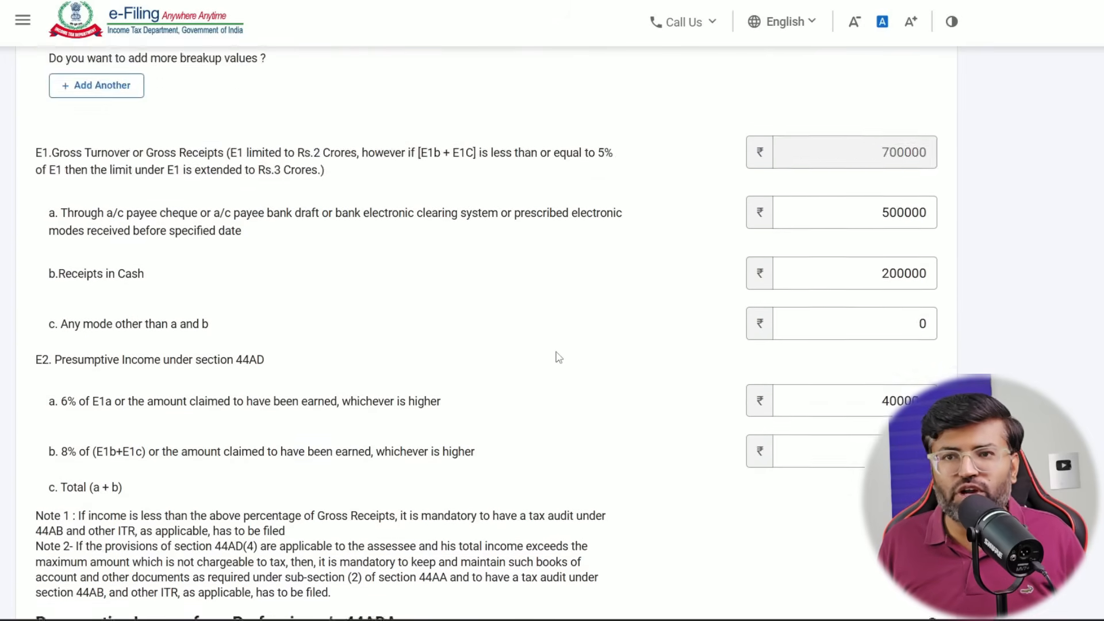
Step: Expand the details of presumptive income from profession under section 44ADA and check the business code of the listed profession
scroll(557, 345, down, 6)
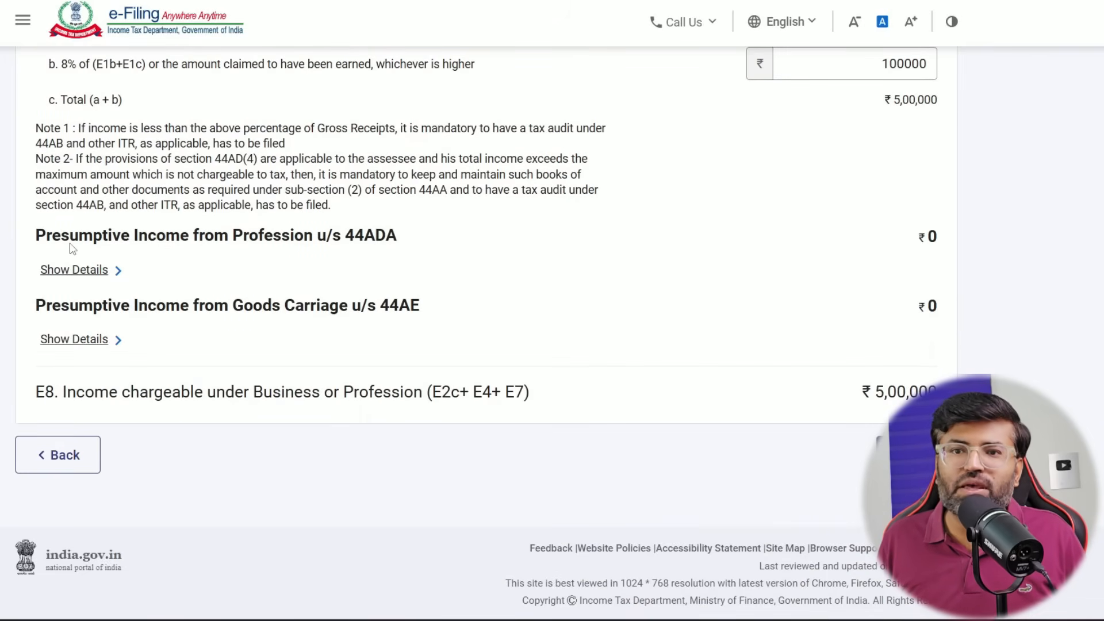
click(88, 277)
scroll(389, 384, down, 2)
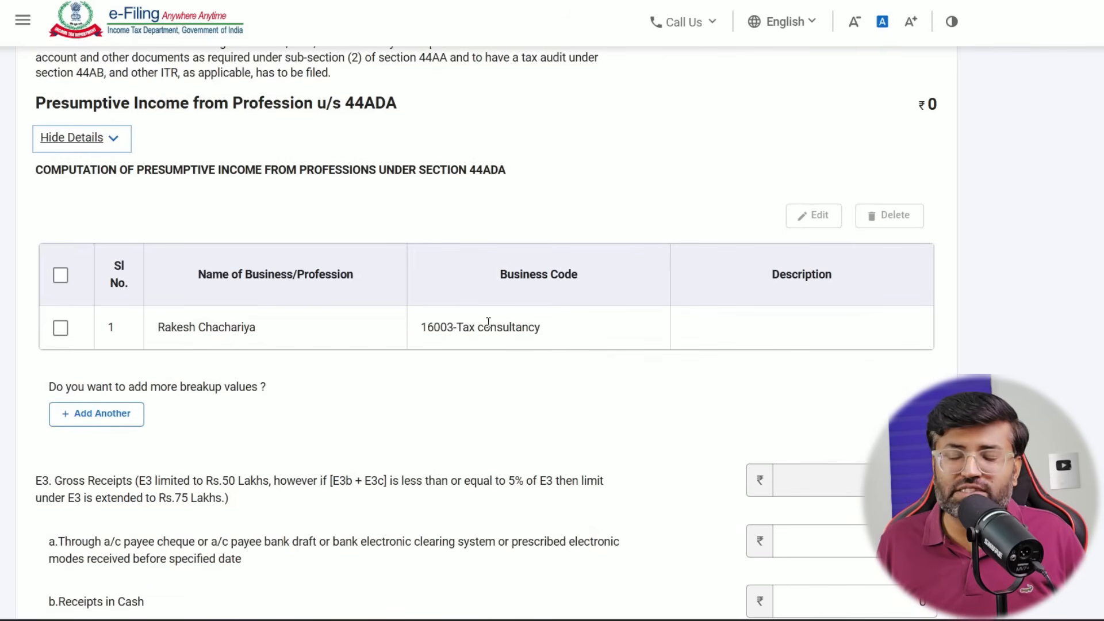
drag(460, 327, 548, 331)
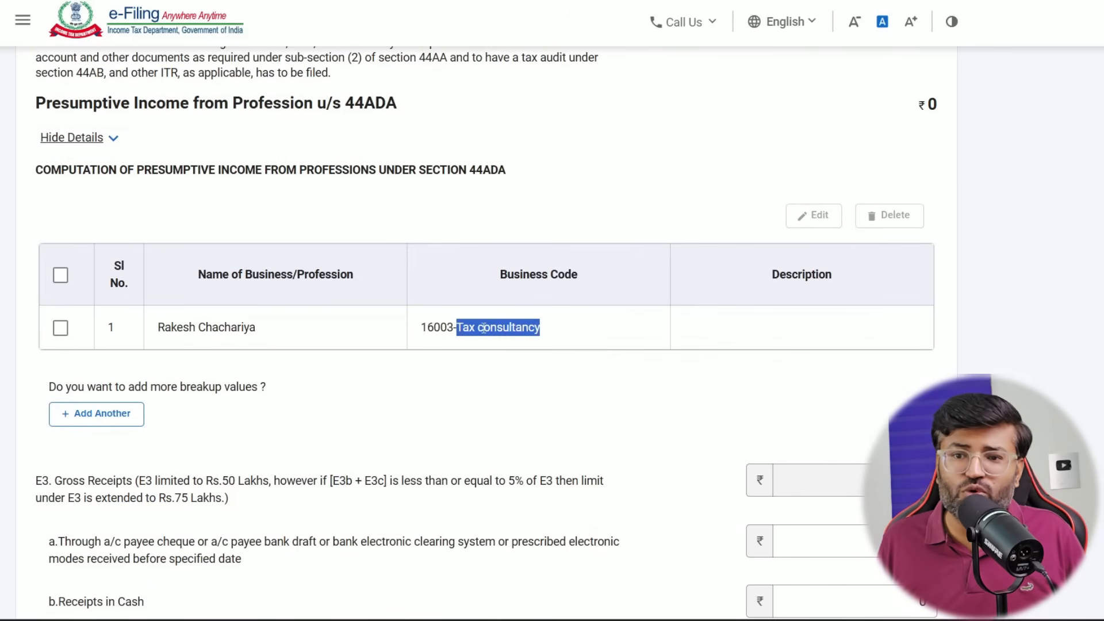
Step: Start another profession entry under section 44ADA, look through the available business codes, and go back without adding it
scroll(484, 328, down, 2)
click(132, 280)
click(549, 302)
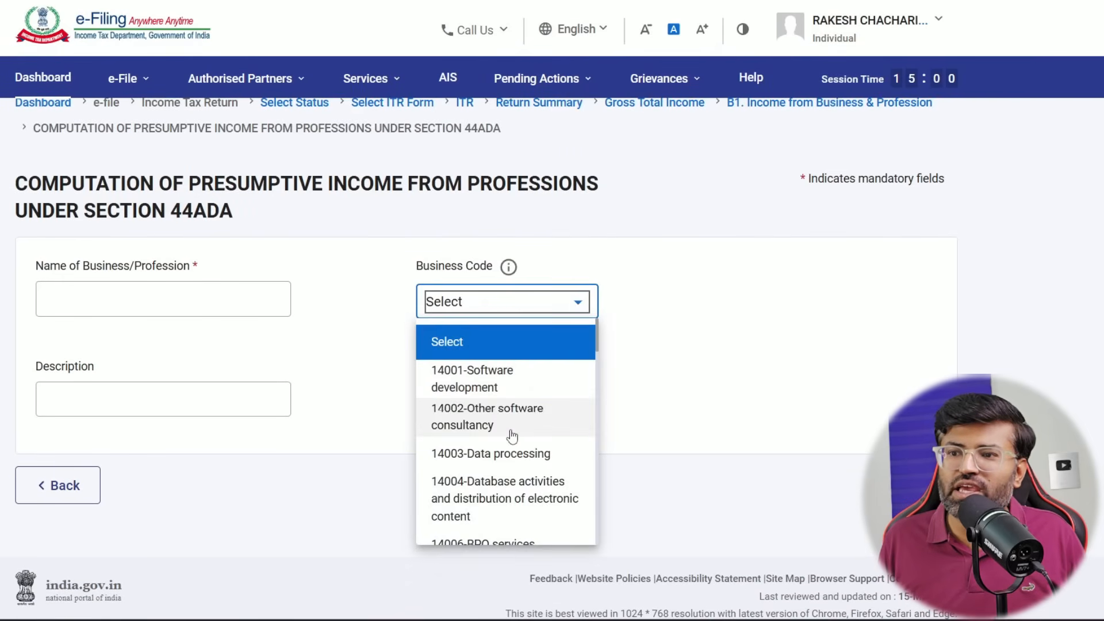
scroll(512, 437, down, 15)
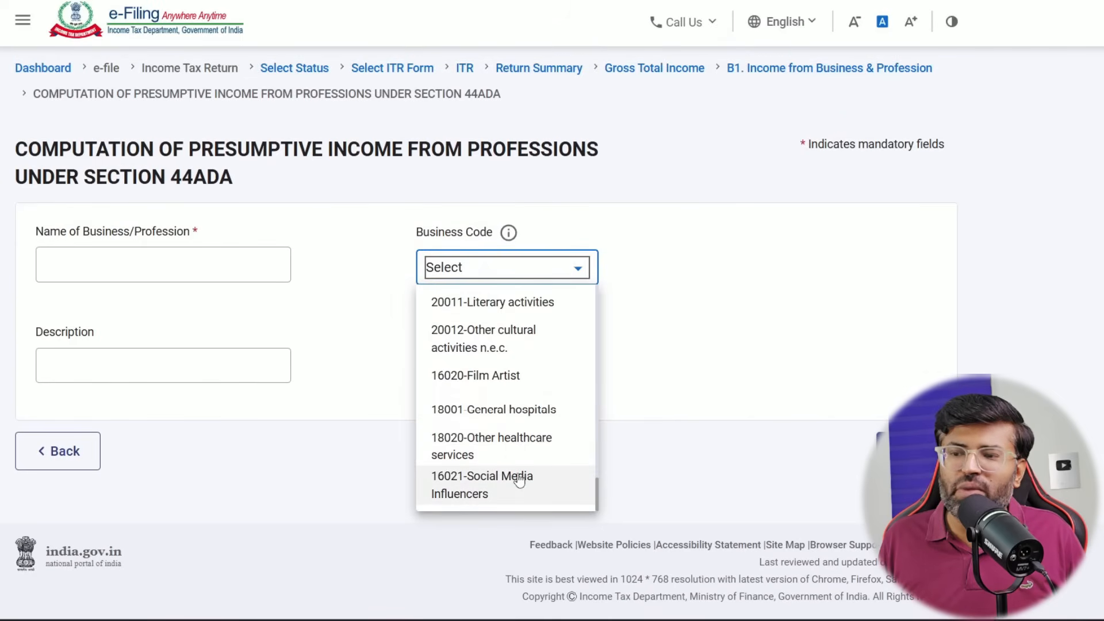
scroll(520, 479, up, 4)
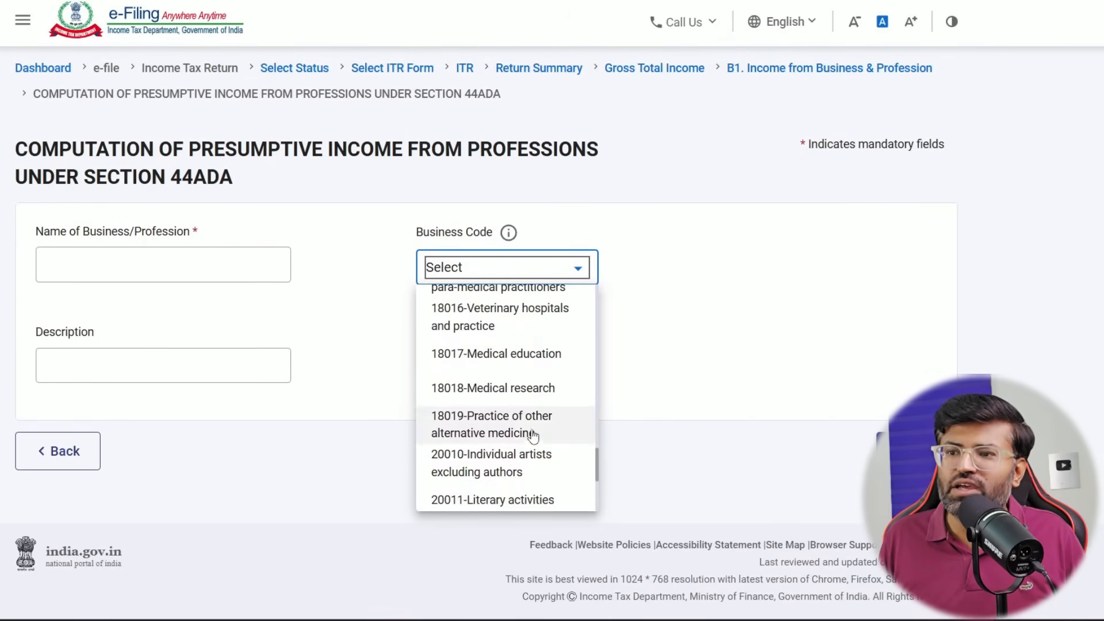
scroll(506, 398, up, 4)
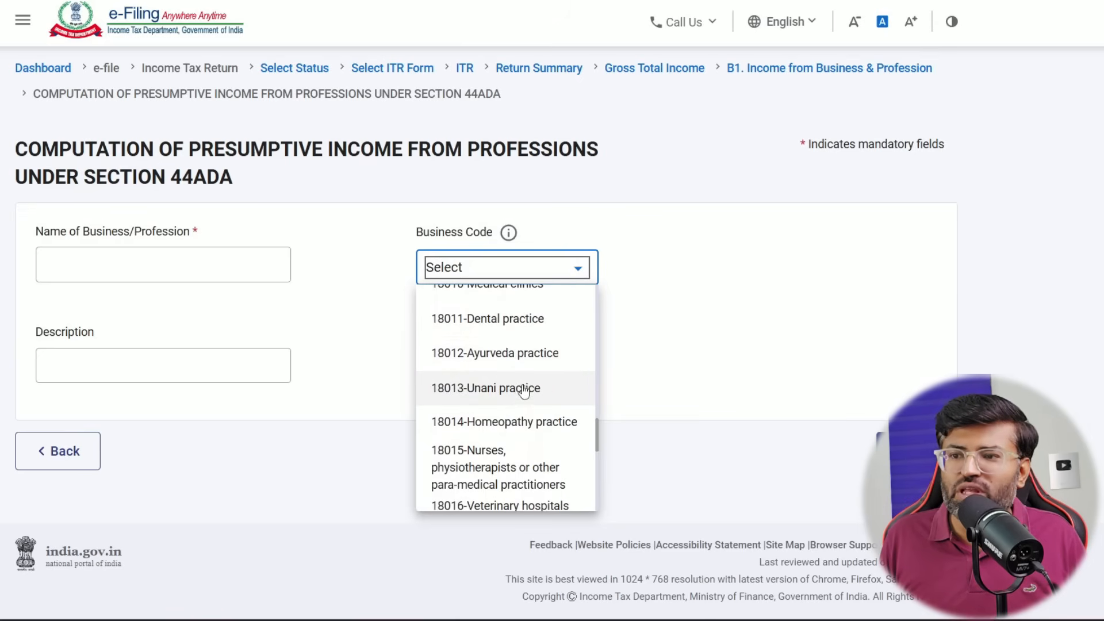
scroll(511, 345, up, 2)
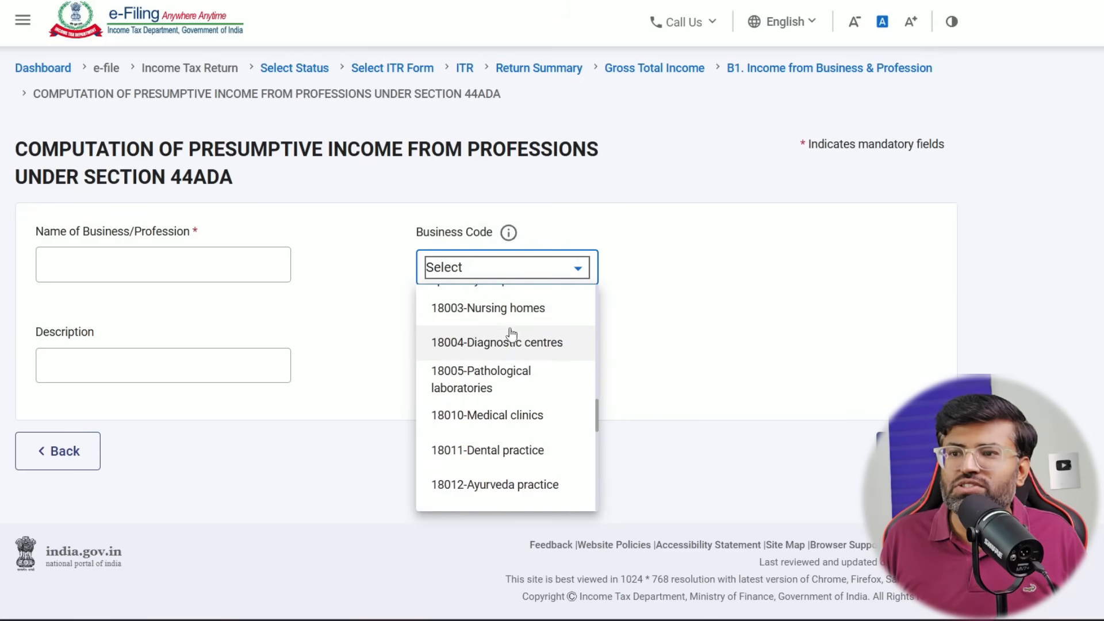
scroll(511, 357, up, 2)
scroll(534, 377, up, 1)
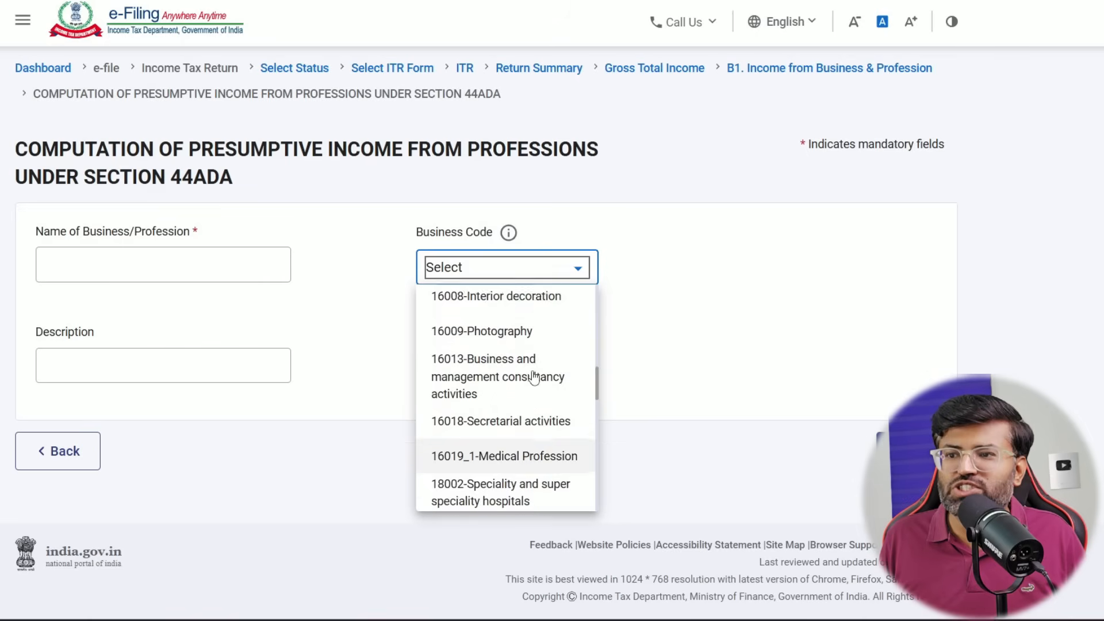
scroll(533, 378, up, 1)
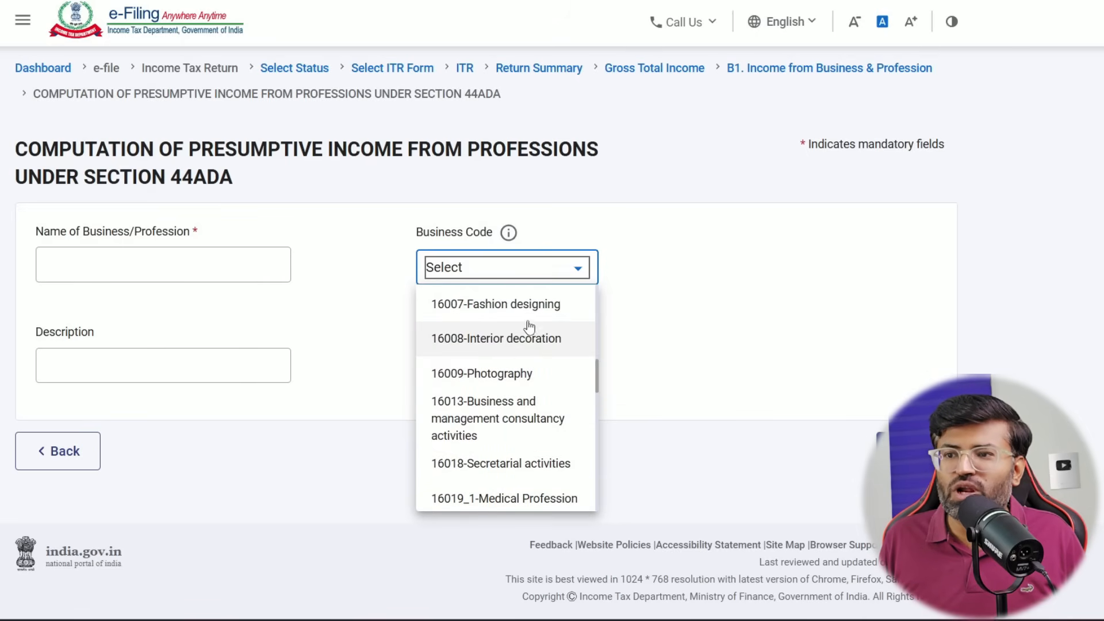
scroll(532, 333, up, 3)
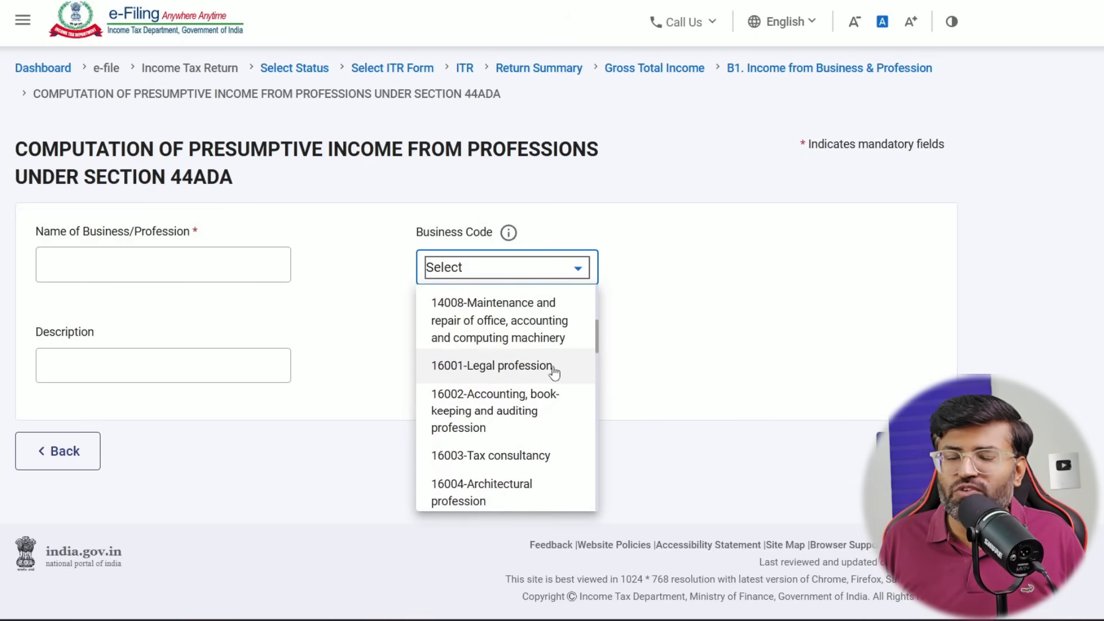
click(46, 463)
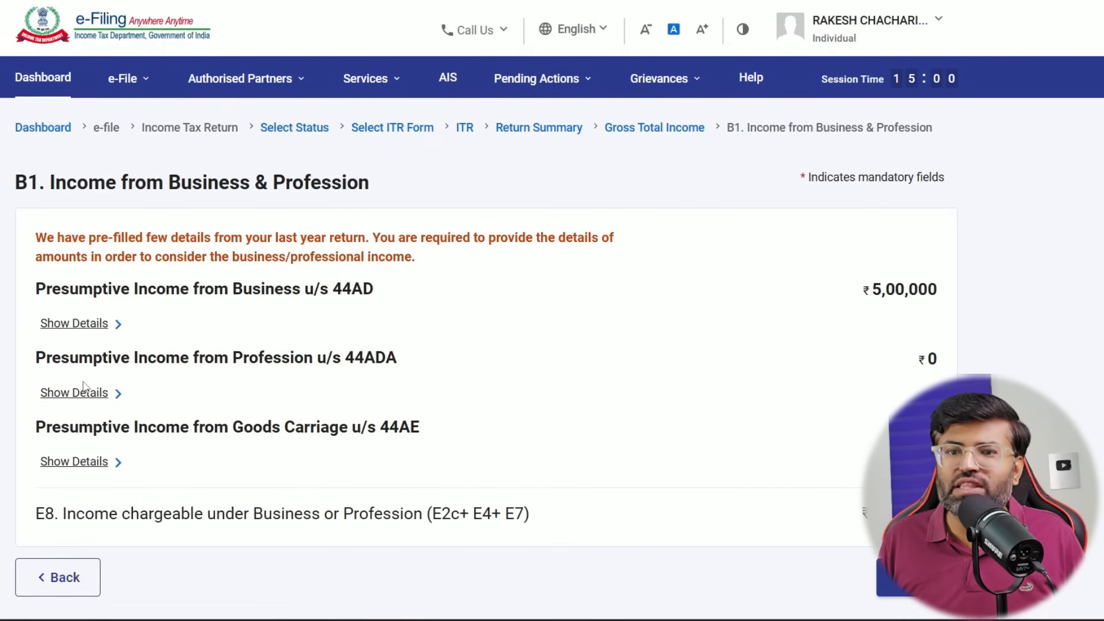
Step: Expand the section 44ADA details again and read the E3 gross receipts categories for bank or electronic modes and cash
click(84, 394)
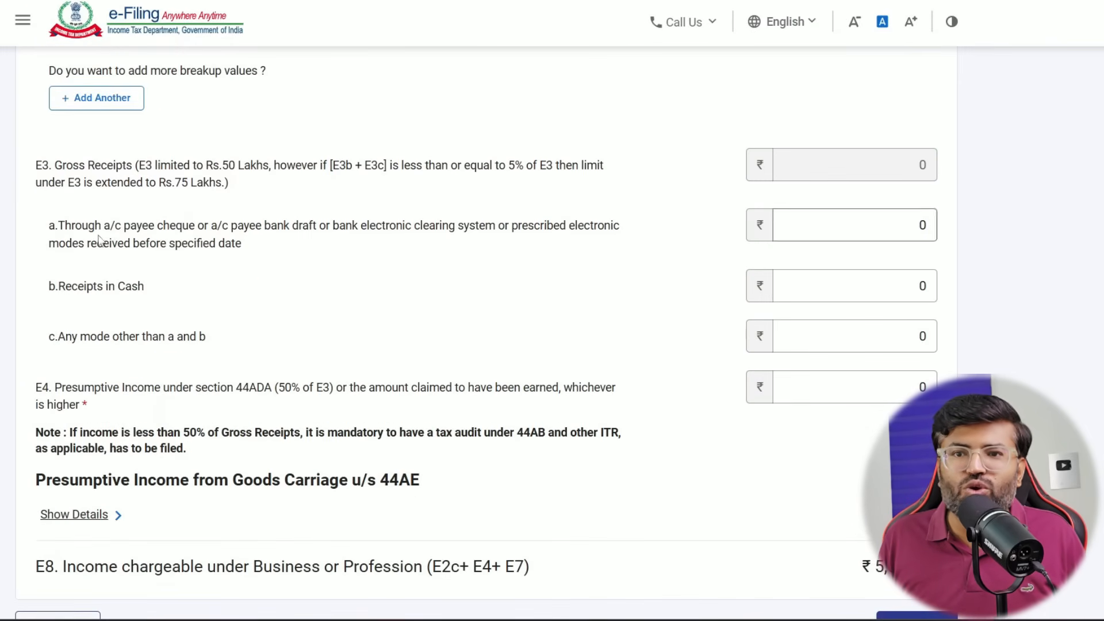
drag(76, 229, 246, 241)
drag(153, 291, 65, 293)
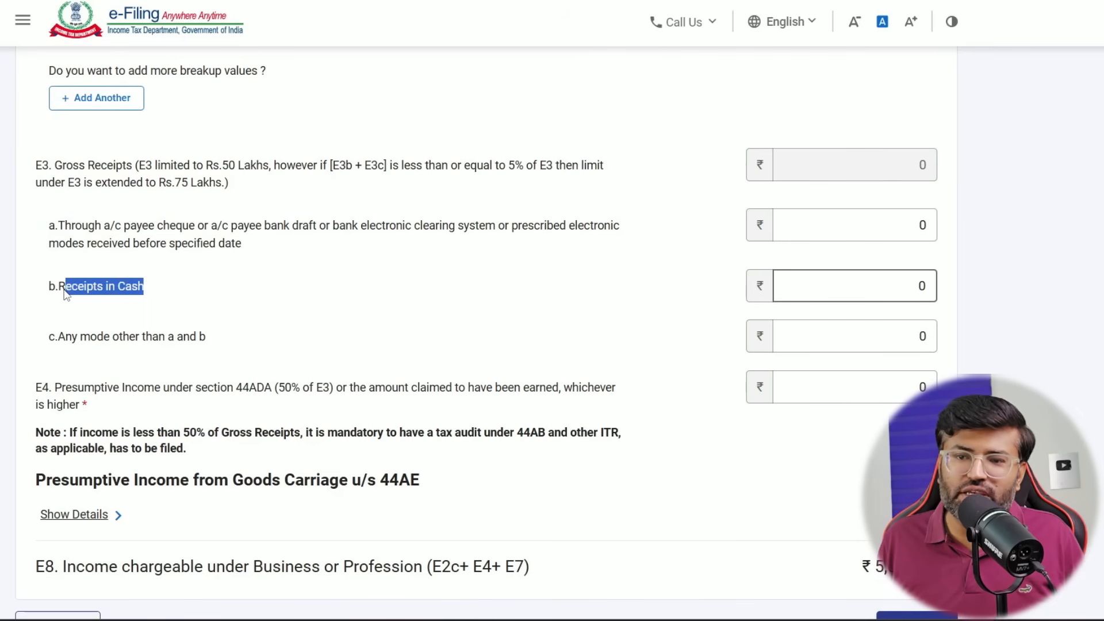
click(113, 292)
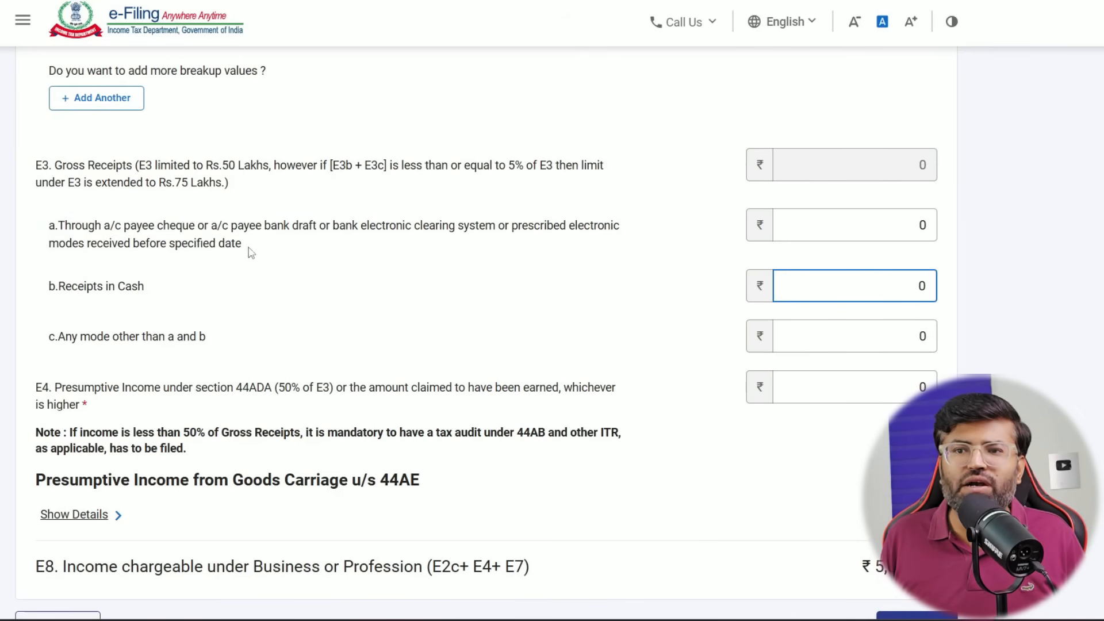
drag(246, 249, 102, 225)
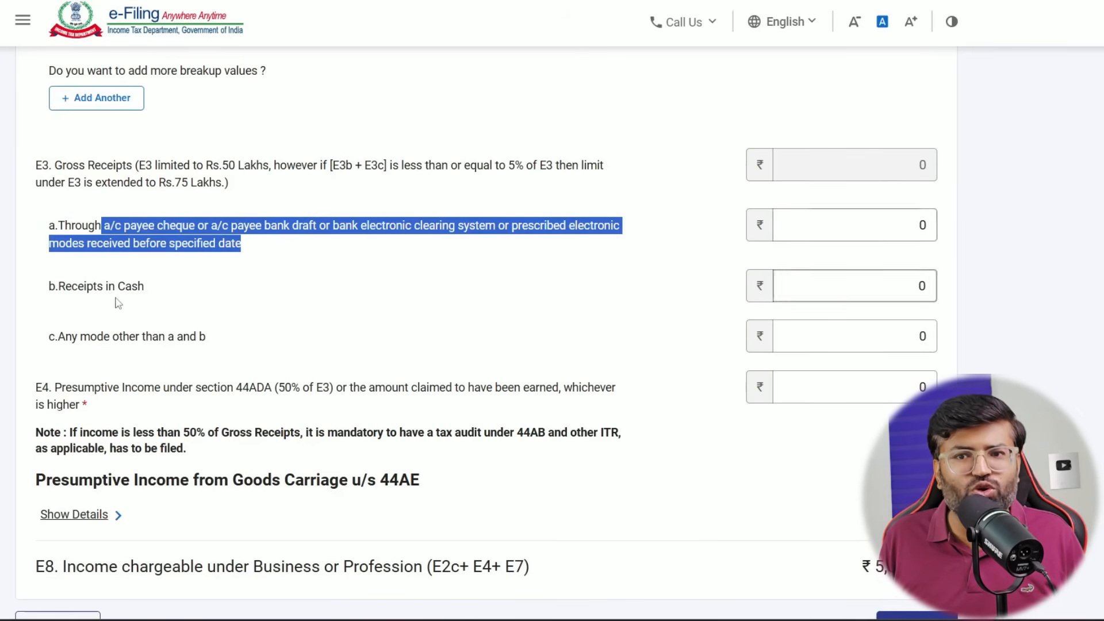
click(138, 289)
Step: Enter section 44ADA gross receipts of 400000 through bank or electronic modes (E3a) and 300000 in cash (E3b)
click(916, 224)
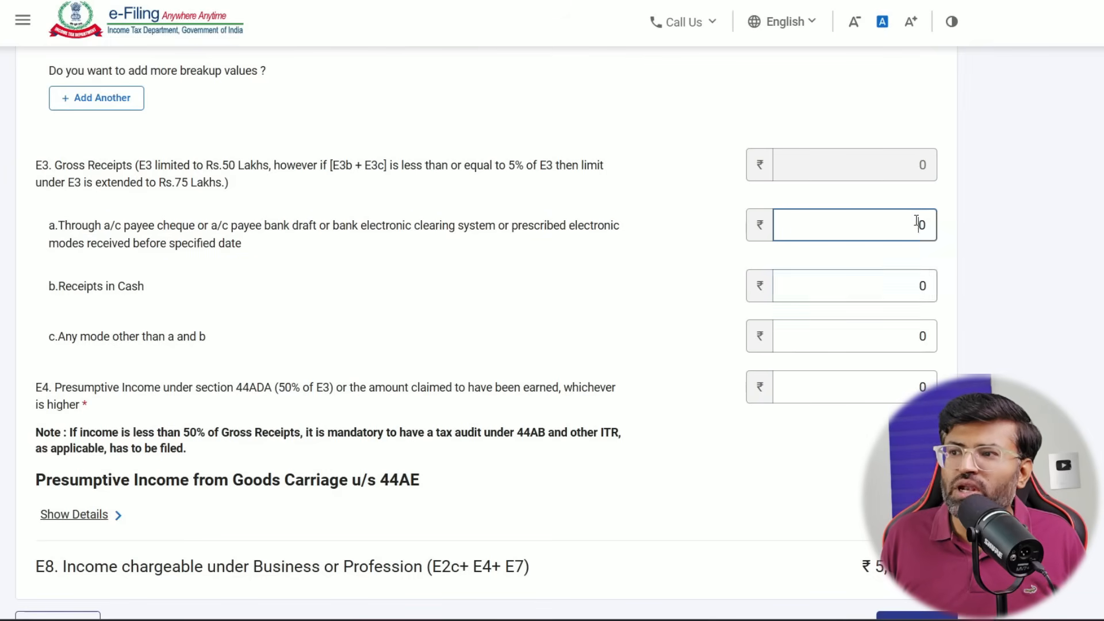
text(400000)
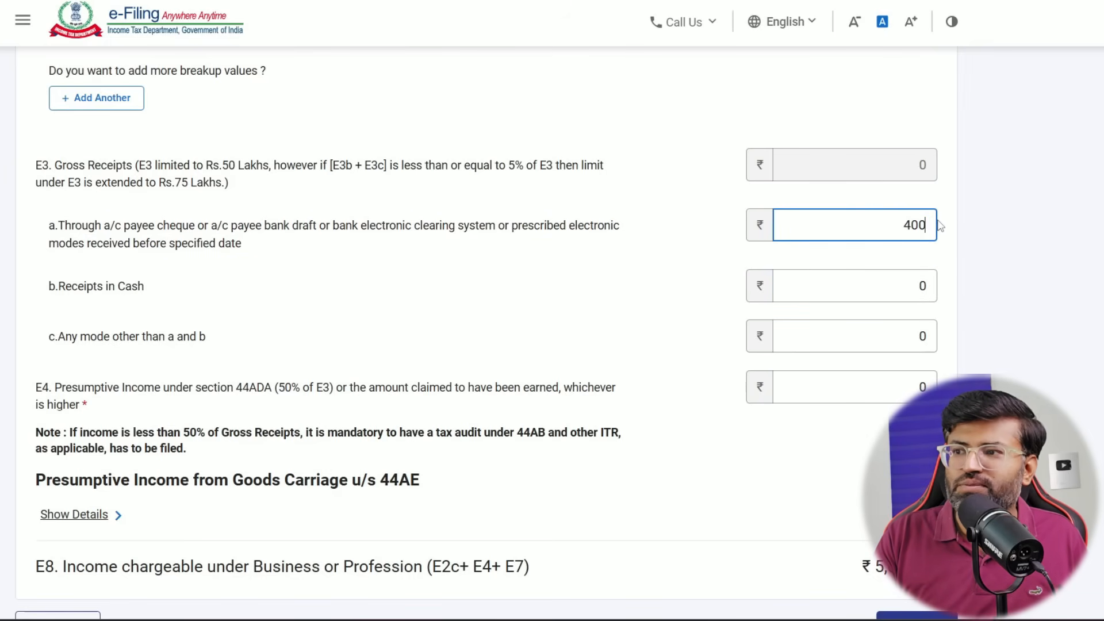
click(918, 281)
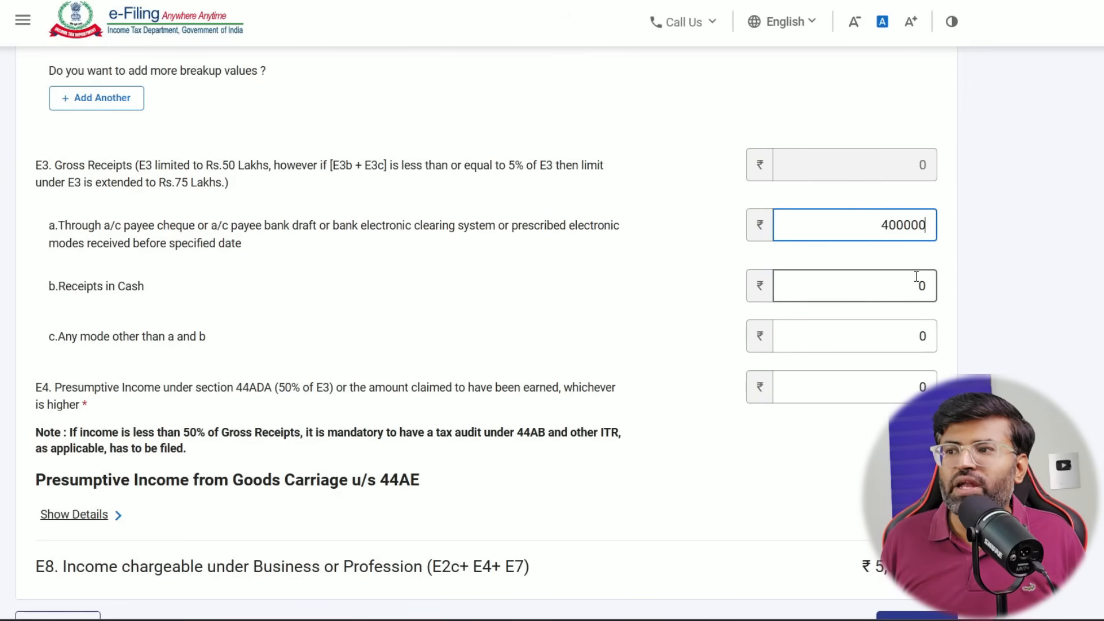
text(30000)
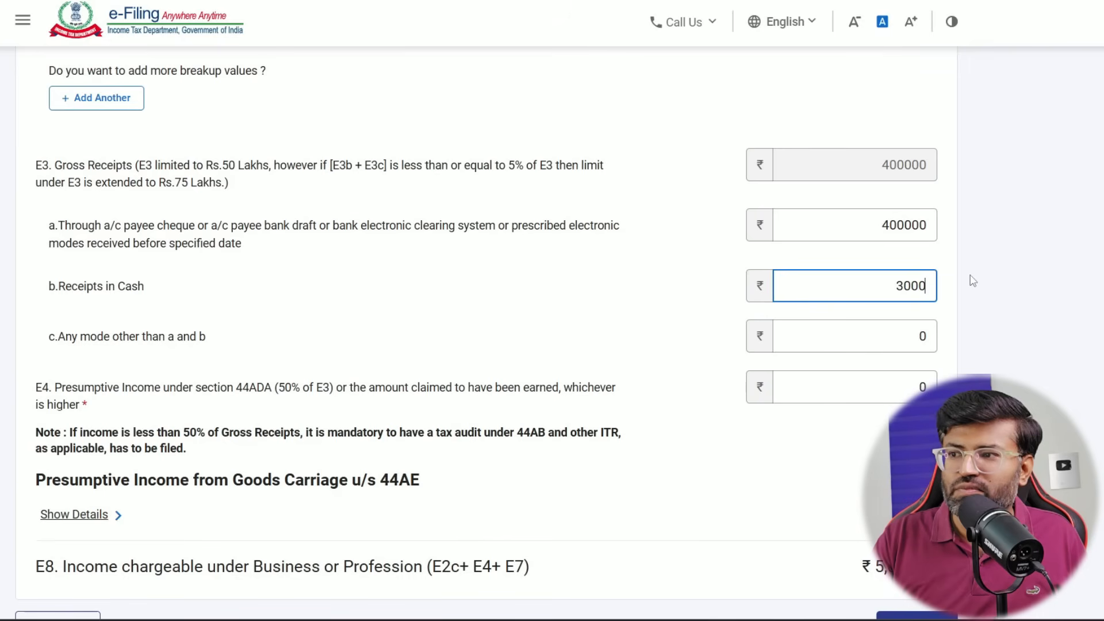
text(0)
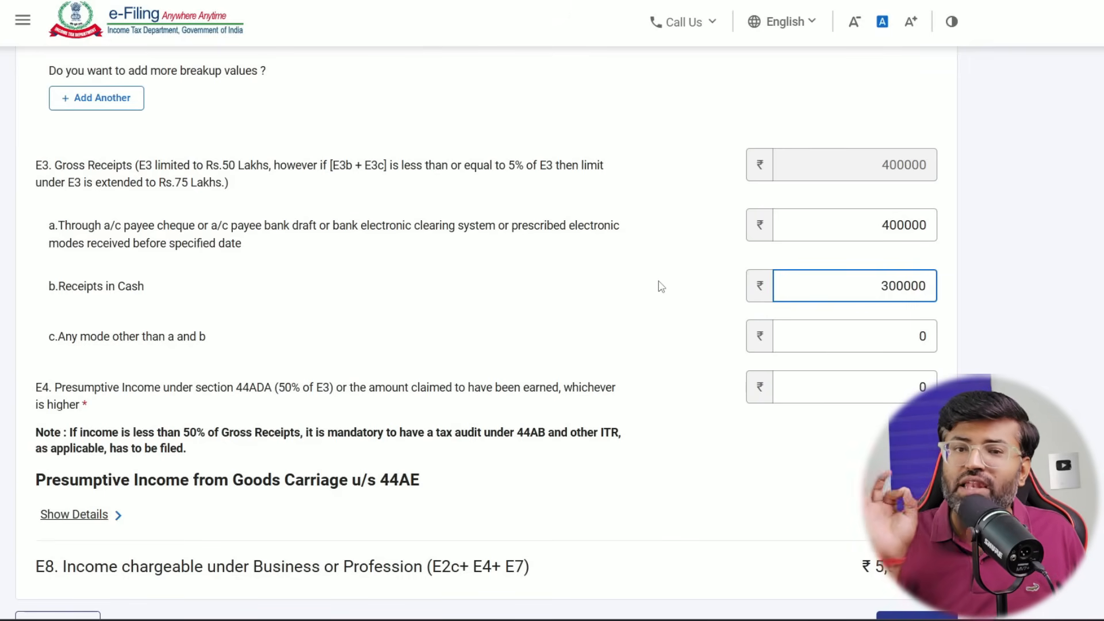
Step: Try 300000 as the E4 presumptive income under section 44ADA and change it to 350000
click(859, 387)
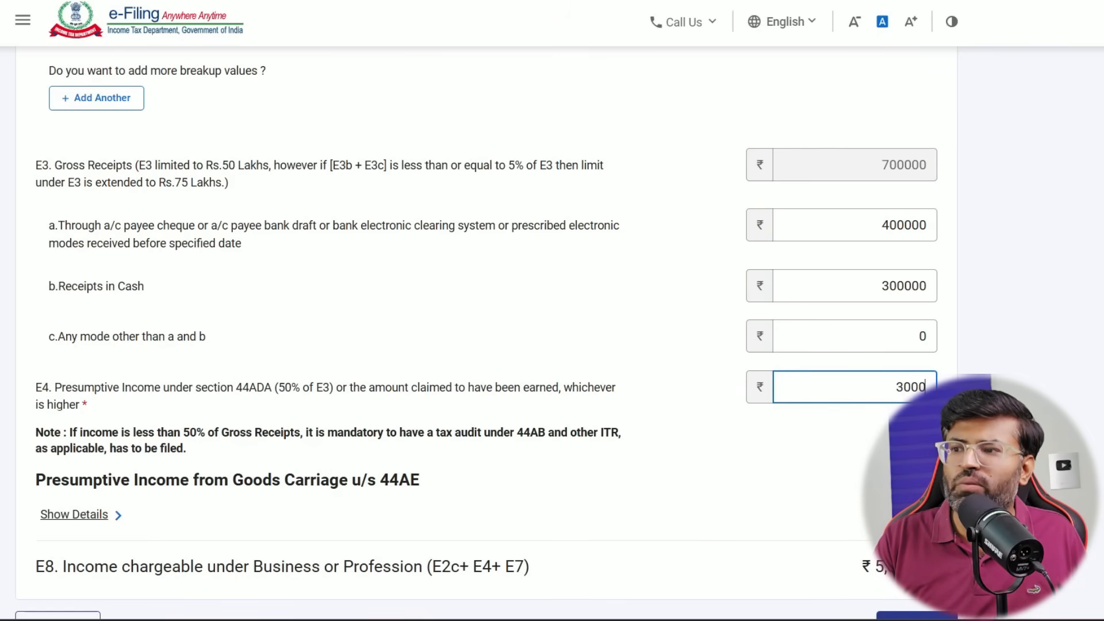
key(Tab)
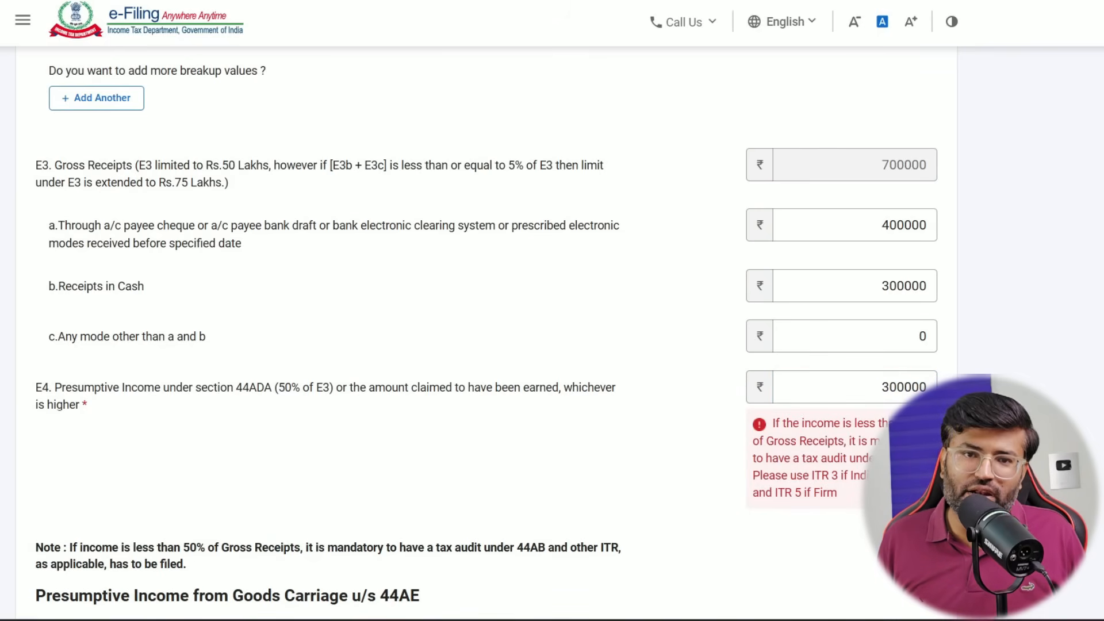
click(902, 390)
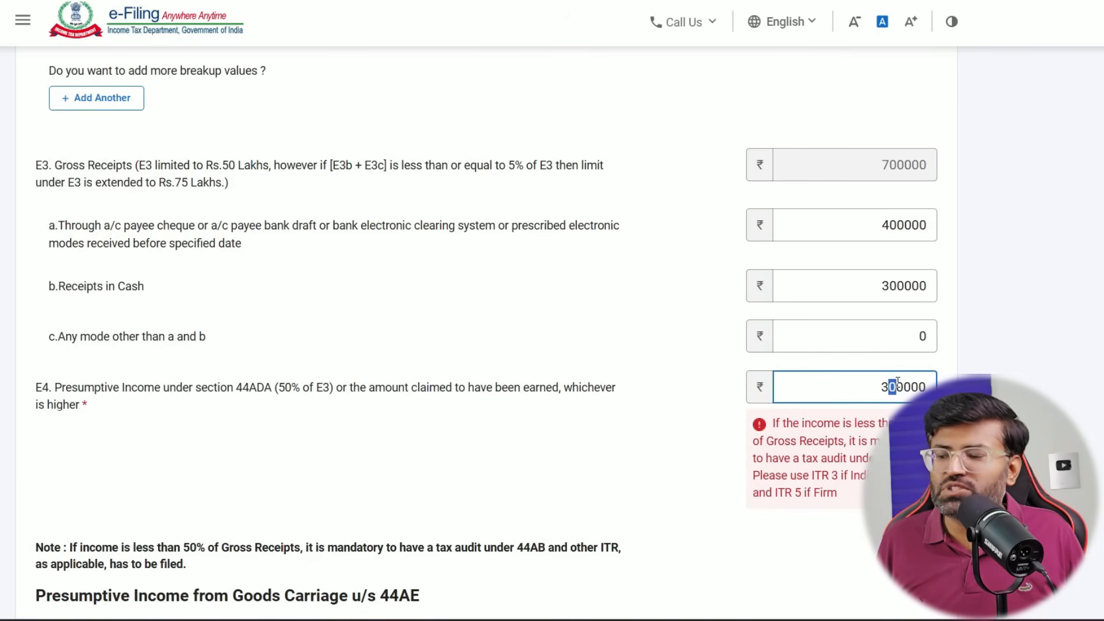
key(Tab)
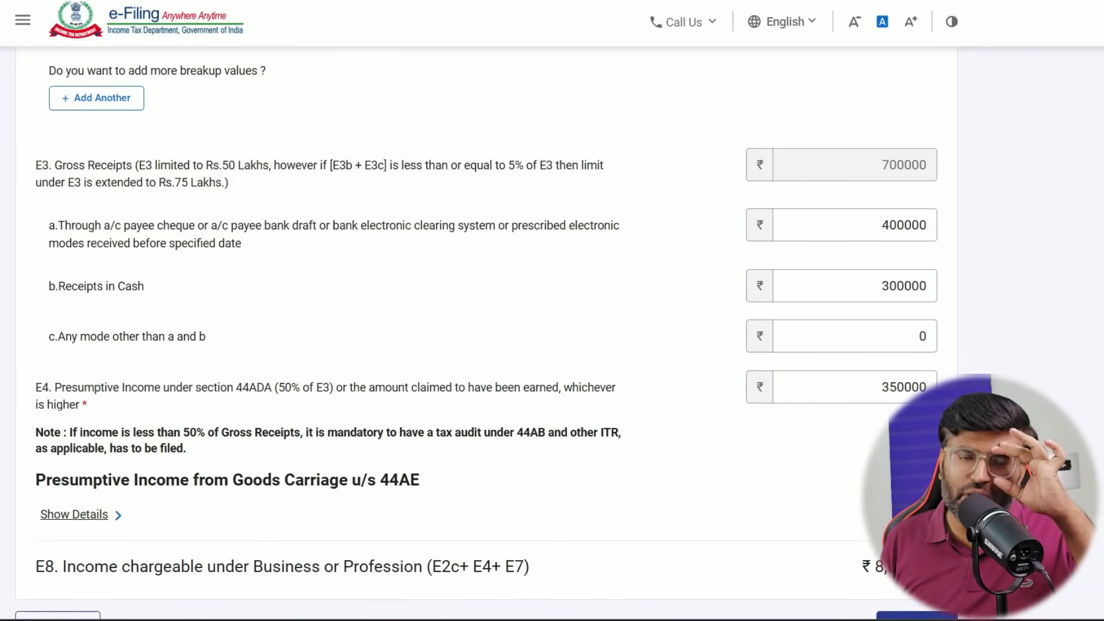
scroll(883, 345, down, 1)
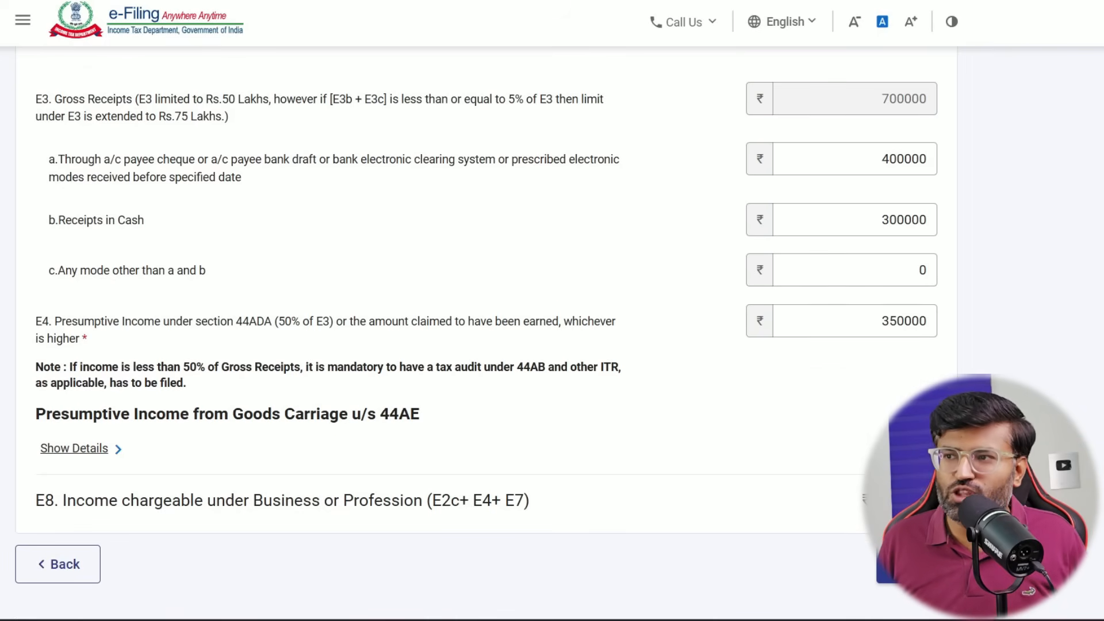
click(883, 322)
drag(882, 322, 937, 324)
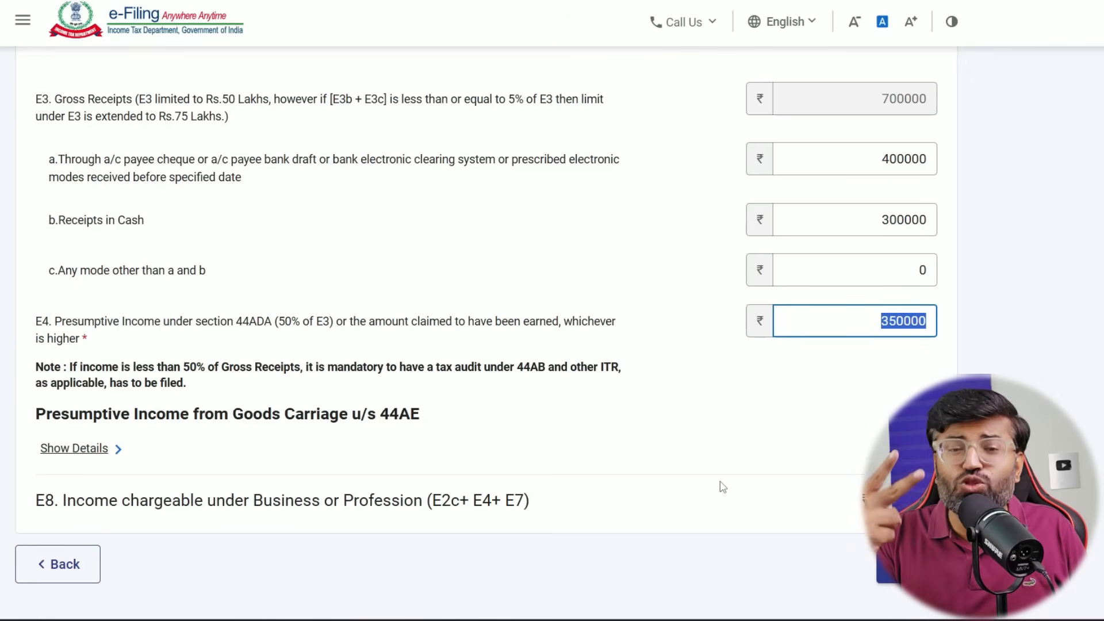
Step: Save the business and profession income and compare the section 44AD and 44ADA lines in the B1 summary
click(916, 564)
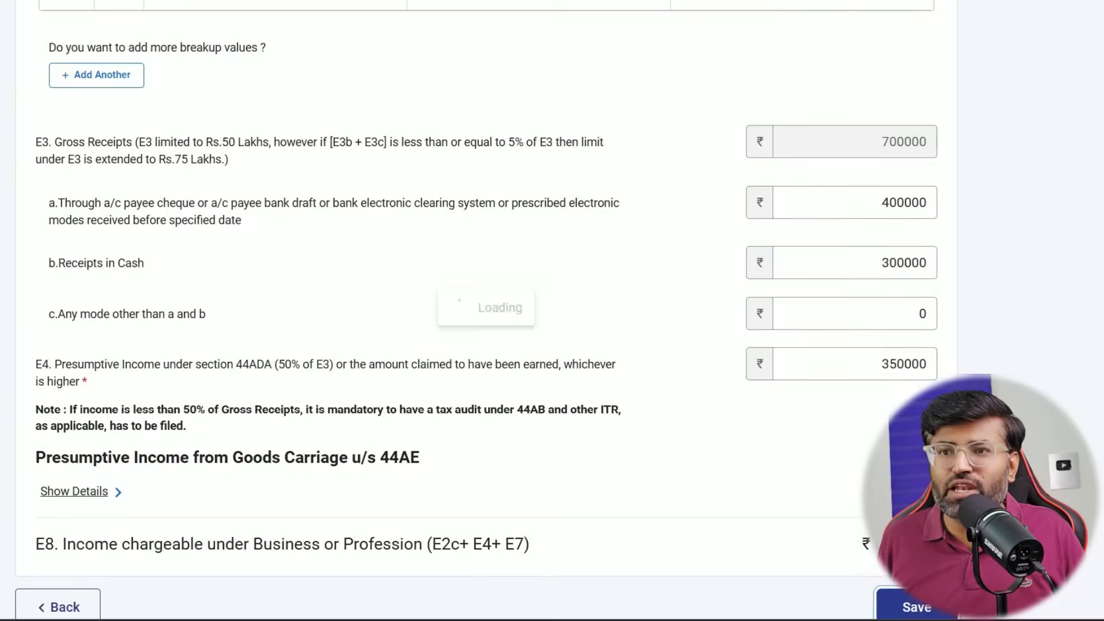
scroll(402, 311, up, 5)
scroll(314, 294, up, 5)
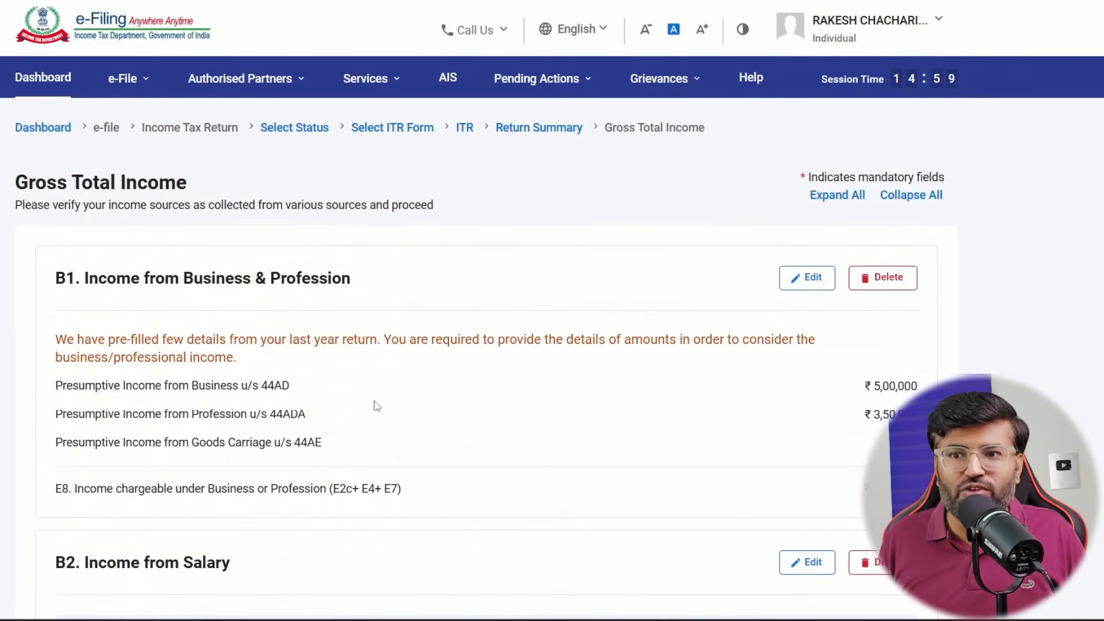
drag(261, 386, 306, 414)
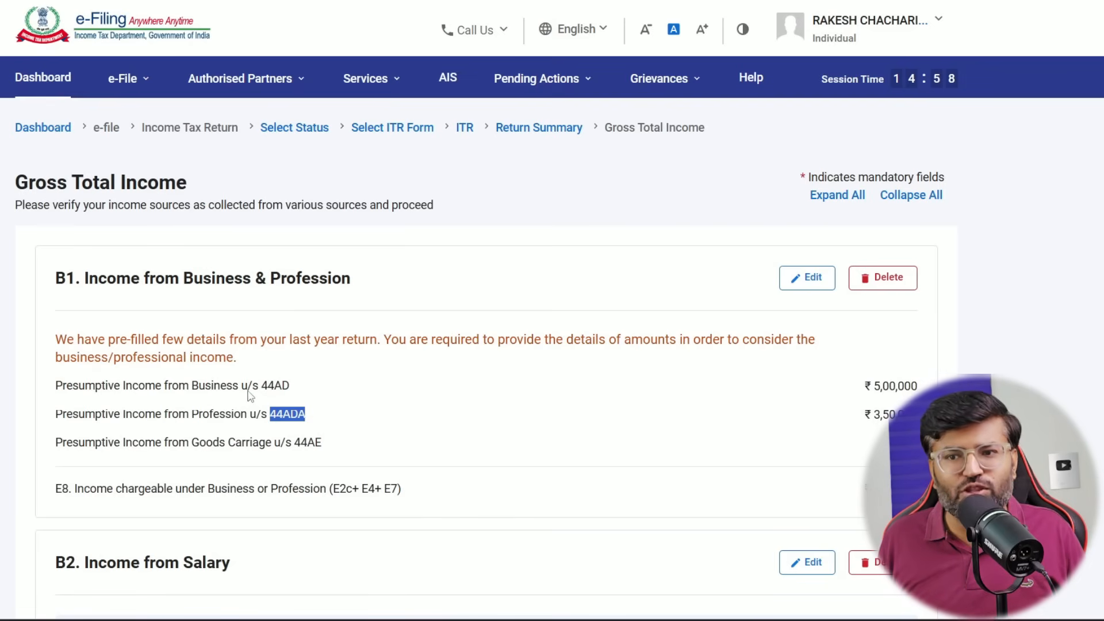
drag(247, 386, 298, 389)
click(284, 418)
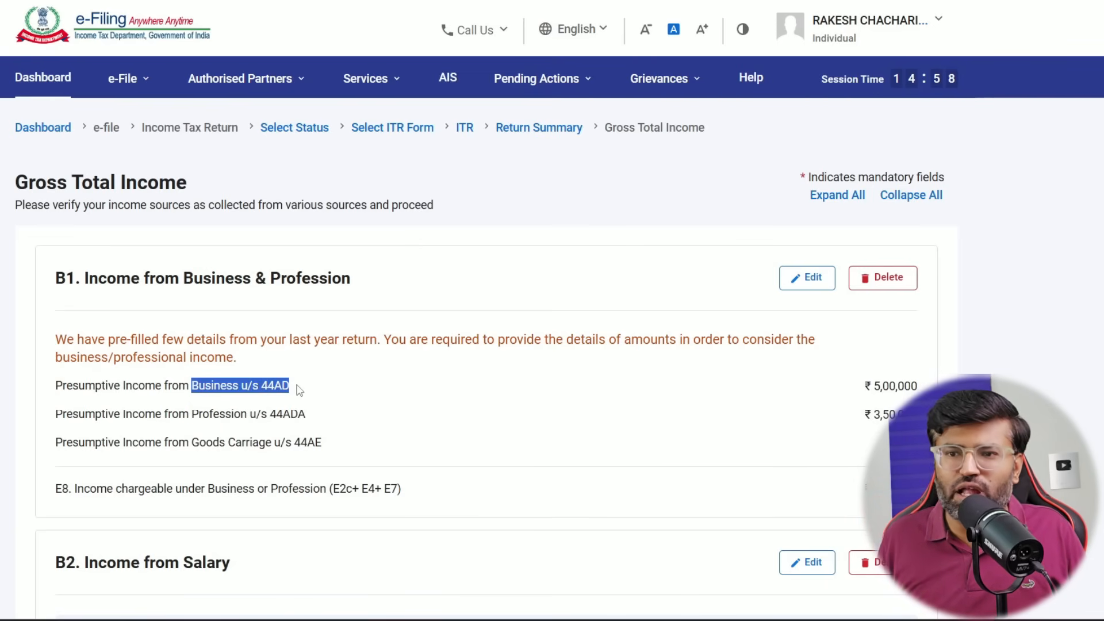
Step: Check the amounts in the B1. Income from Business & Profession summary and open the AIS
scroll(535, 382, down, 3)
click(314, 220)
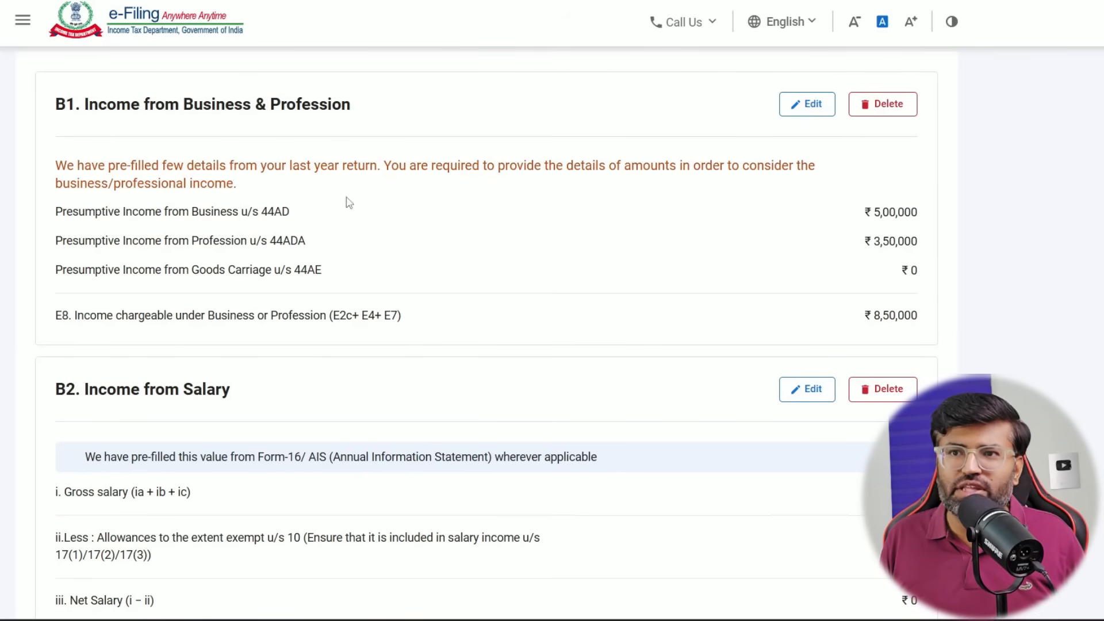
scroll(347, 204, up, 3)
click(447, 77)
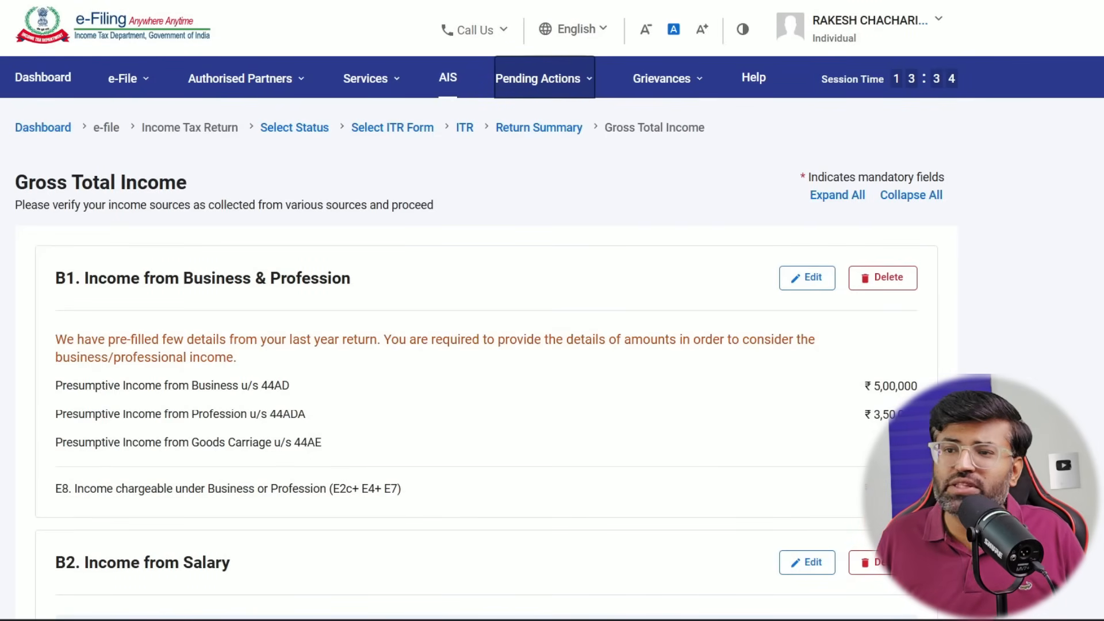
Step: Open B2. Income from Salary for editing and enter 500000 as salary as per section 17(1), then review the salary computation
scroll(719, 337, down, 3)
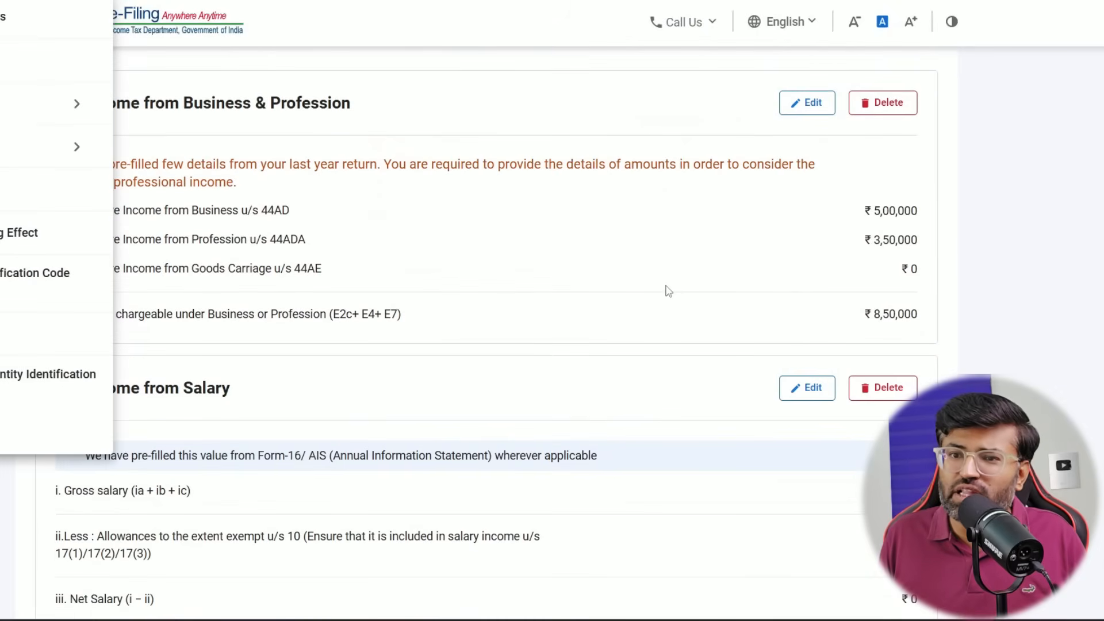
scroll(669, 291, down, 1)
scroll(366, 262, down, 1)
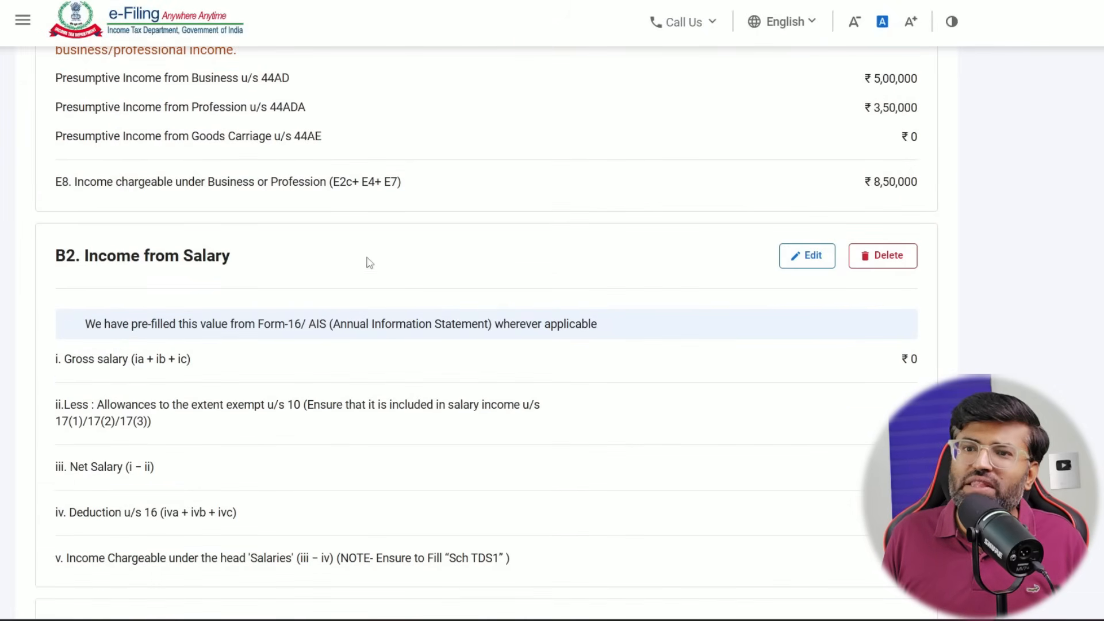
scroll(369, 262, down, 2)
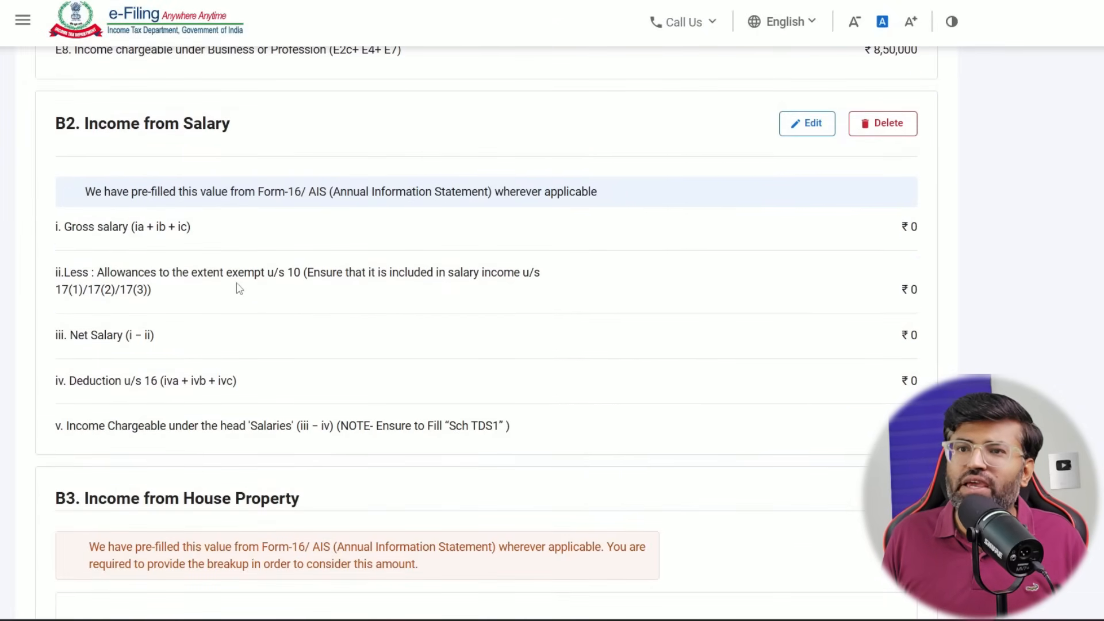
click(808, 123)
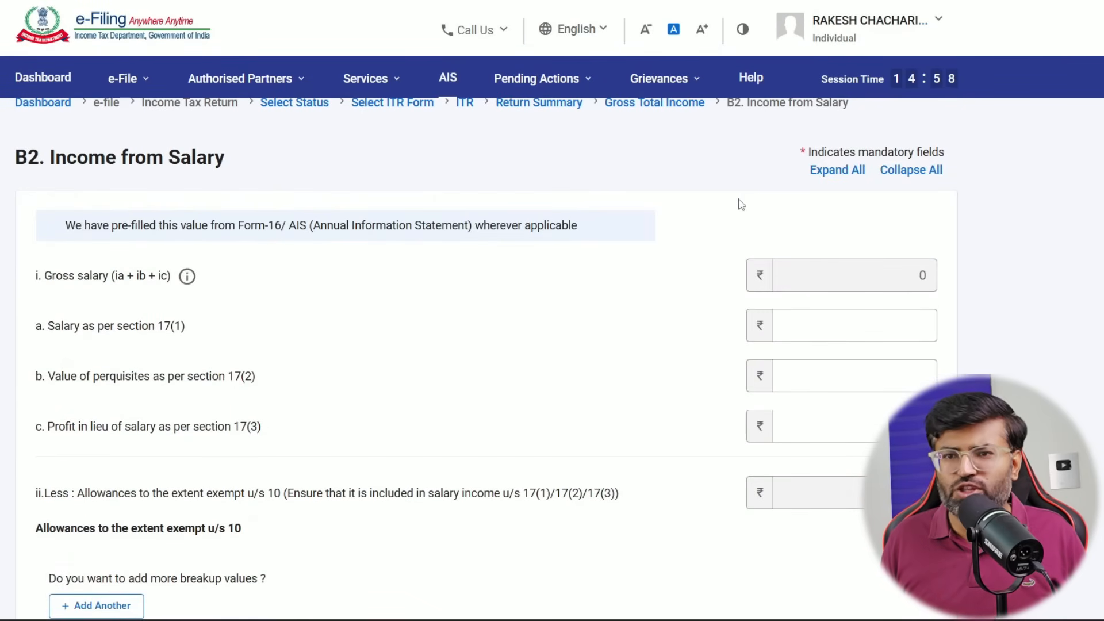
click(814, 311)
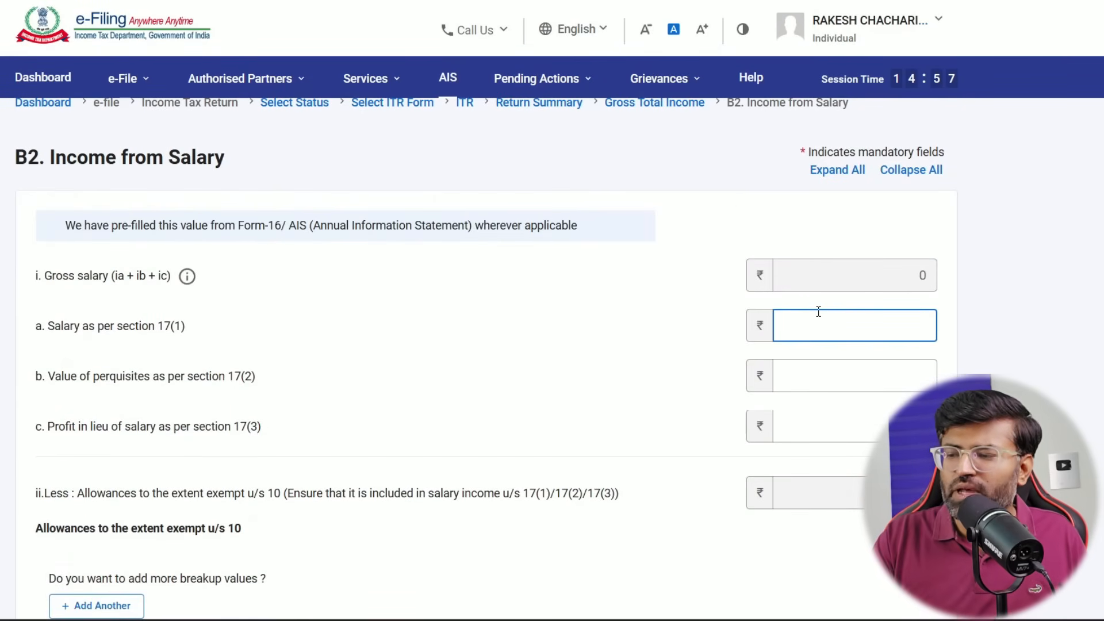
text(500000)
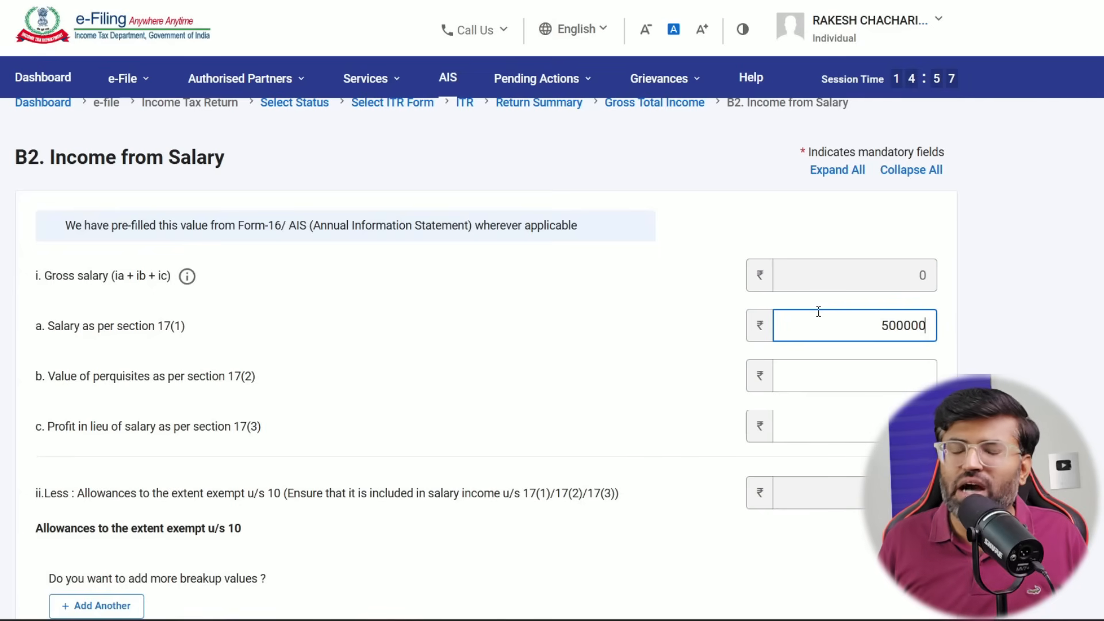
click(677, 353)
scroll(678, 352, down, 10)
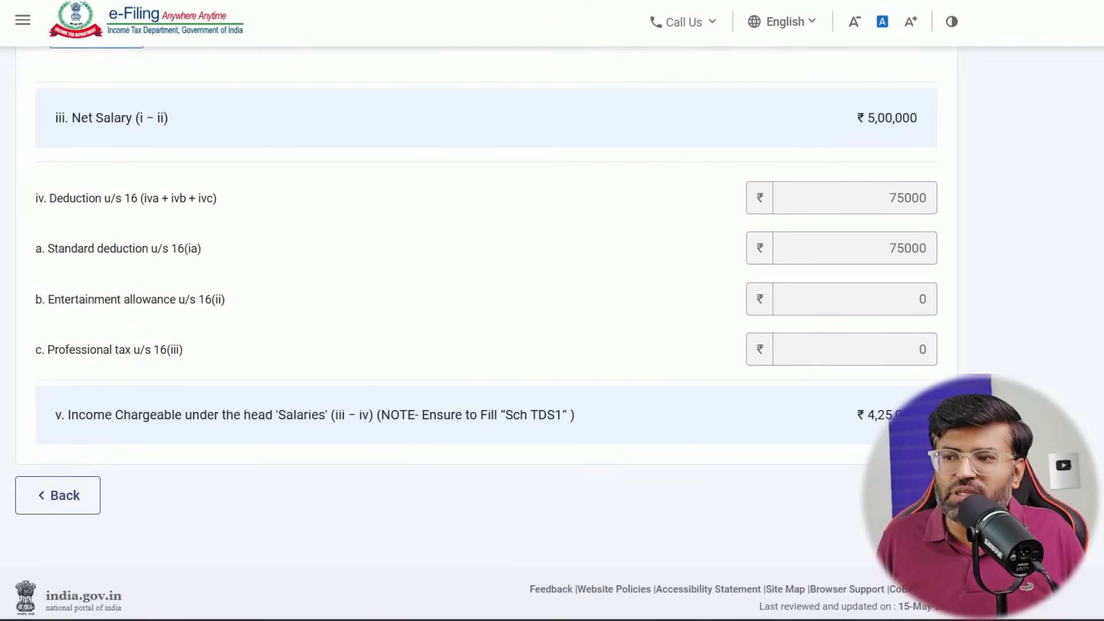
Step: Change the salary as per section 17(1) to 600000, confirm the schedule and review the B2 summary
scroll(709, 205, up, 5)
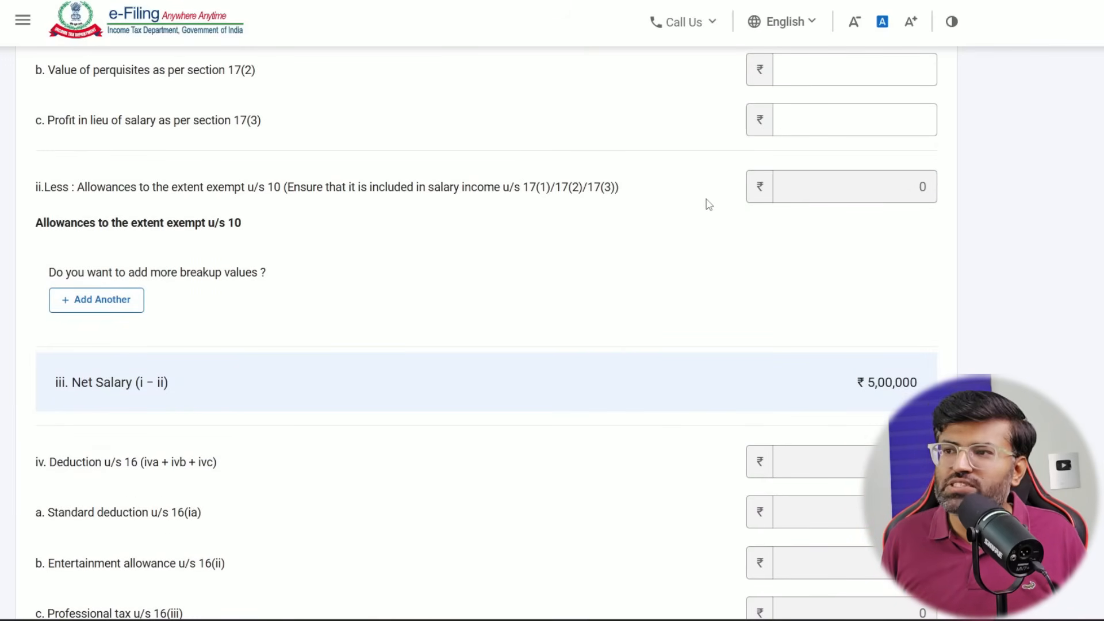
scroll(709, 205, up, 5)
drag(884, 343, 889, 345)
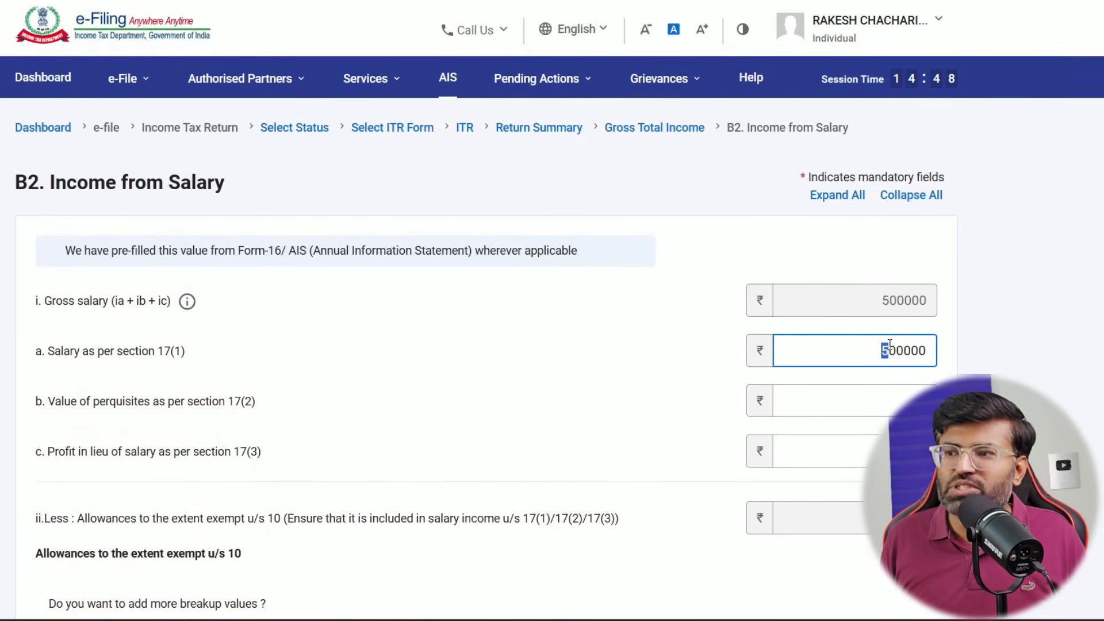
text(6)
click(588, 322)
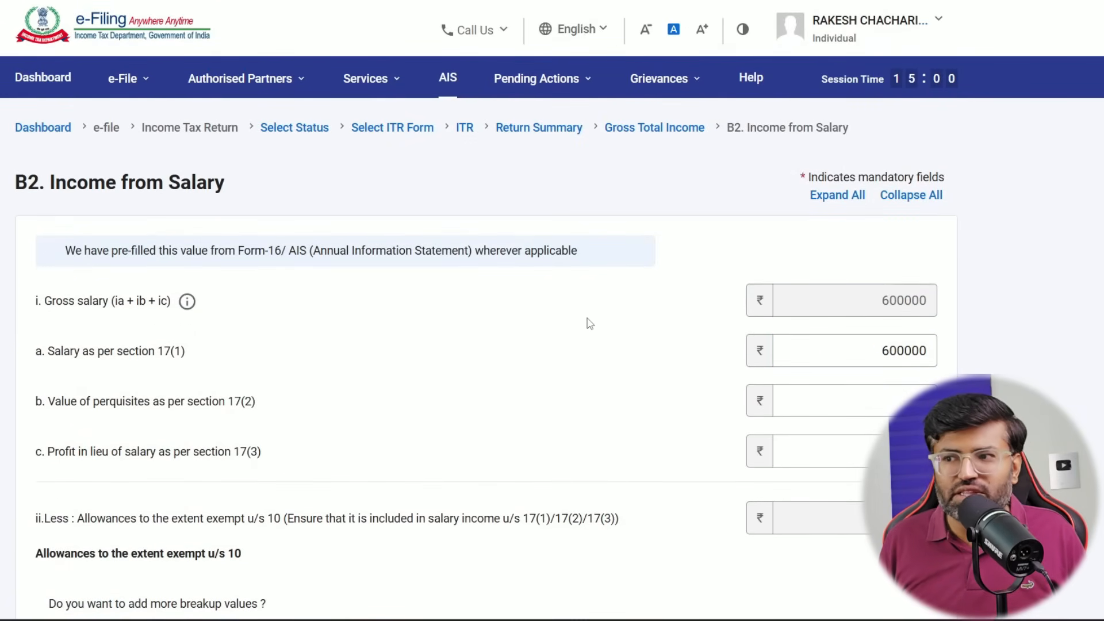
scroll(685, 357, down, 10)
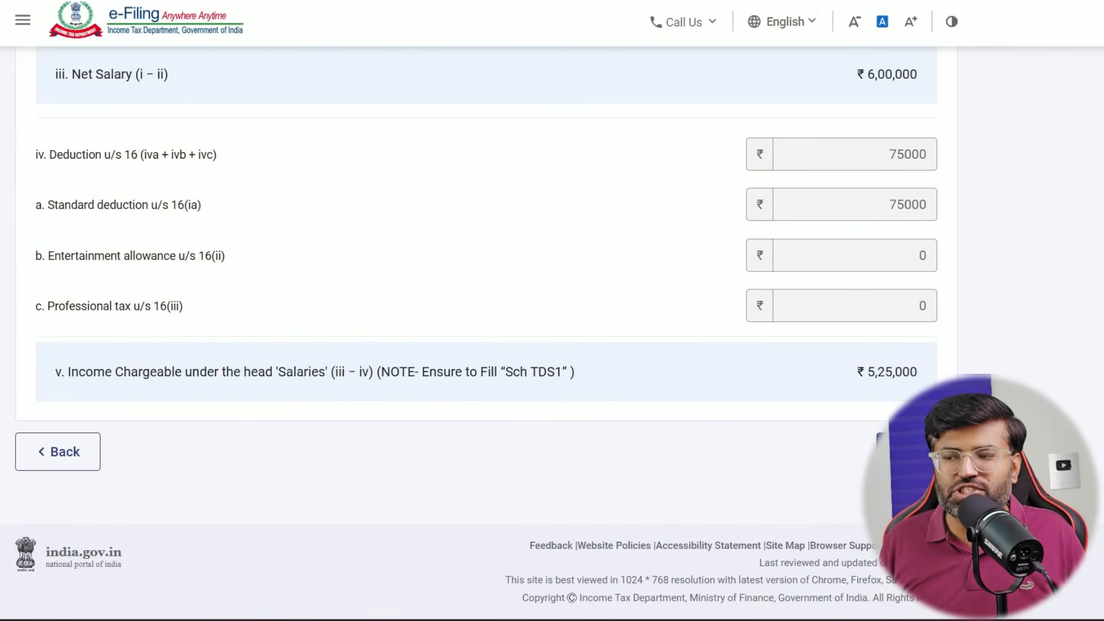
click(907, 452)
scroll(510, 361, up, 1)
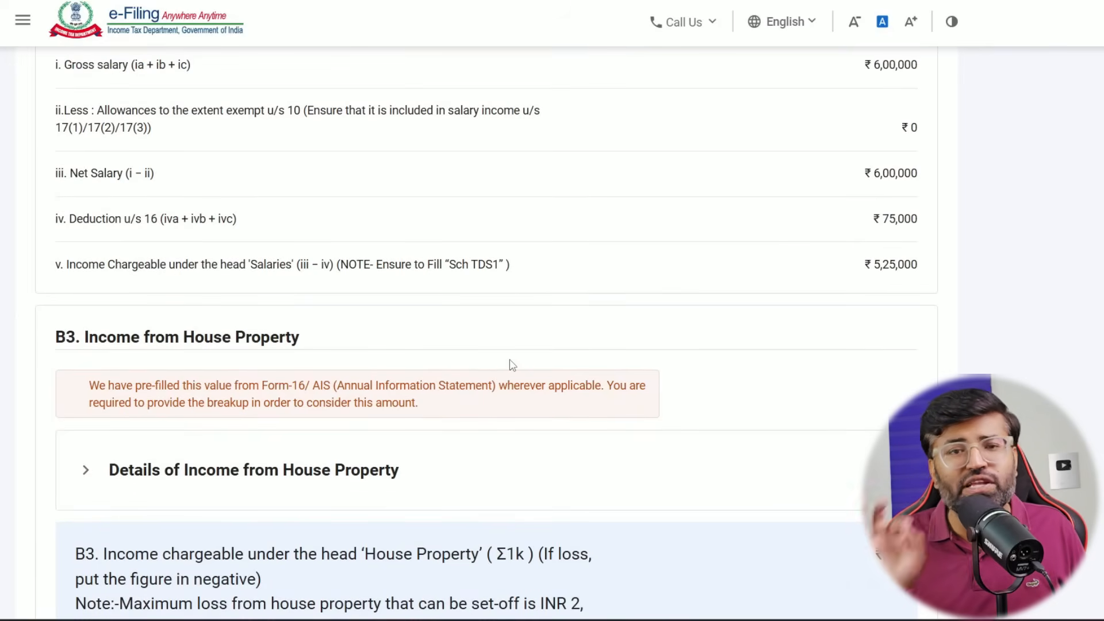
scroll(509, 362, up, 2)
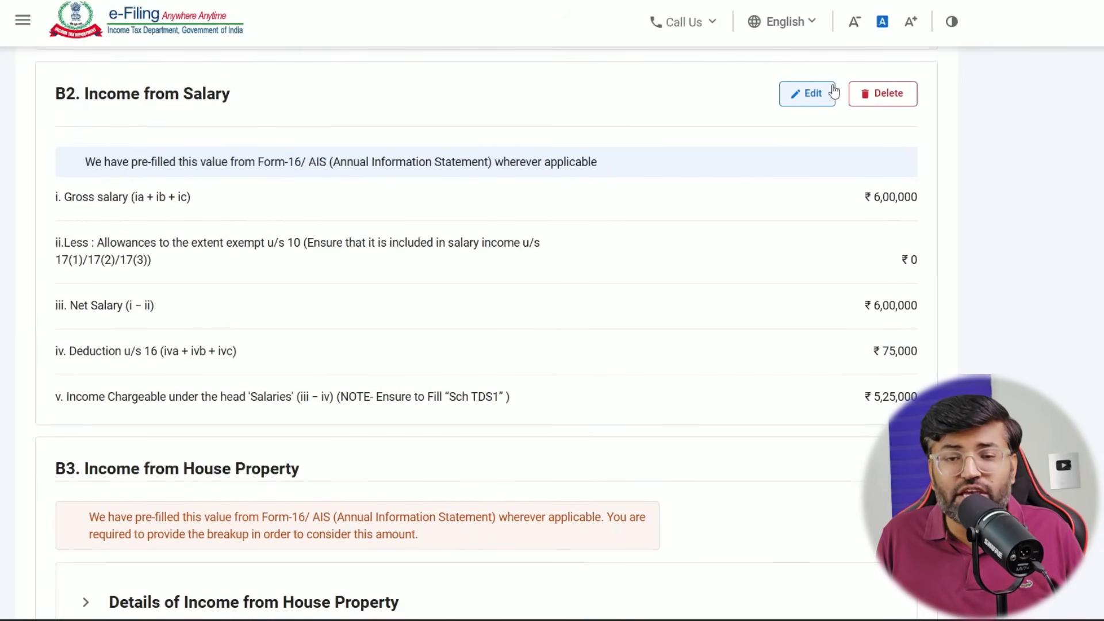
Step: Expand the B3 details of income from house property and add a new property entry
scroll(381, 239, down, 2)
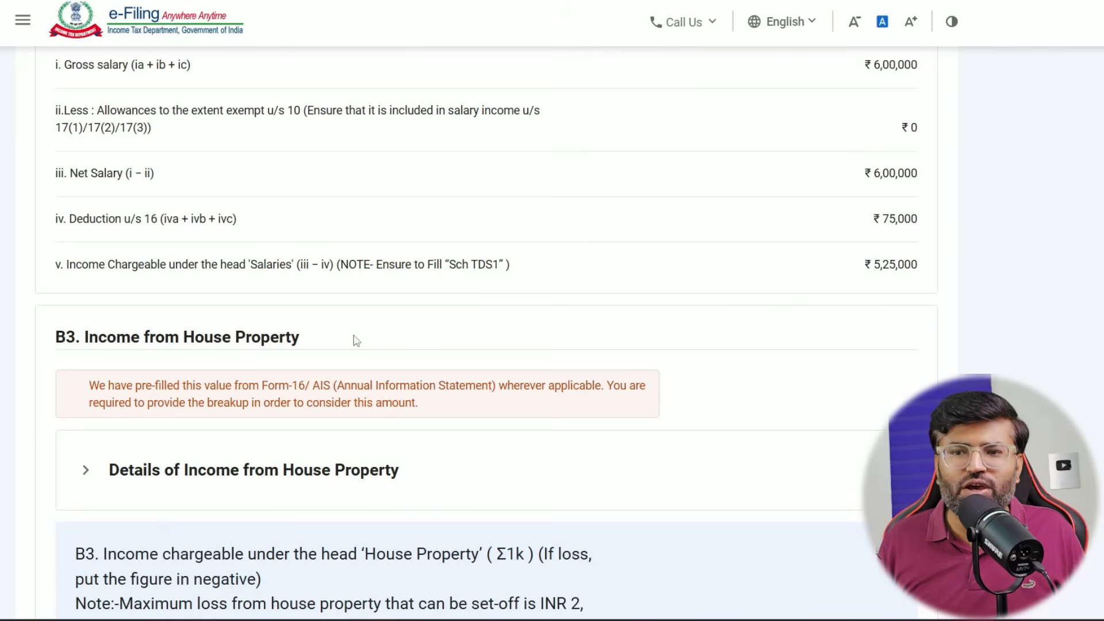
scroll(220, 371, down, 2)
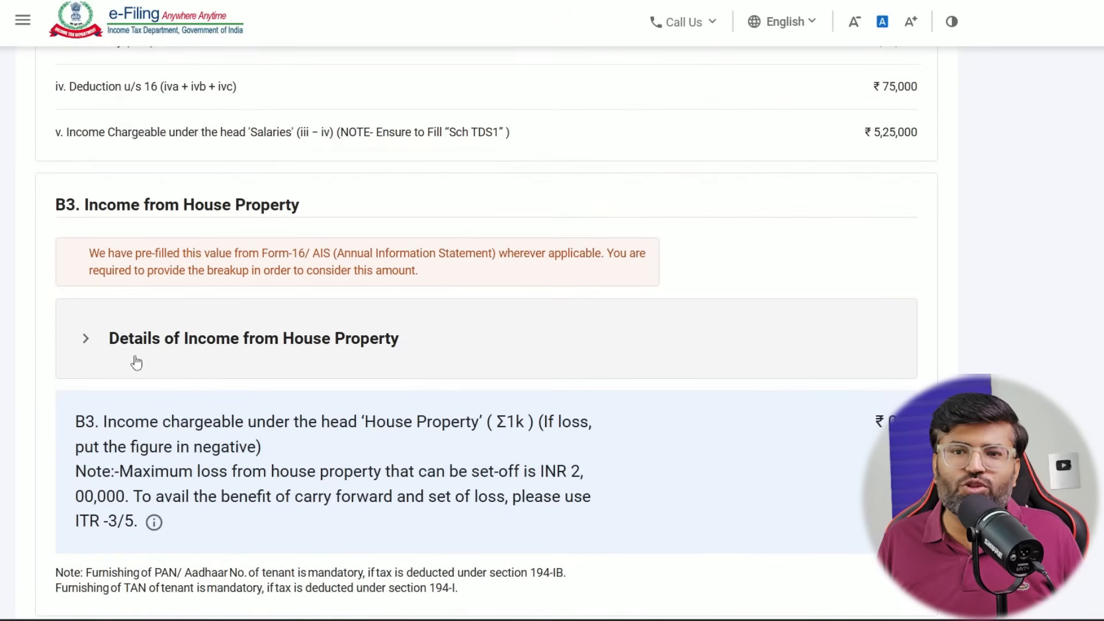
click(87, 340)
scroll(89, 345, down, 2)
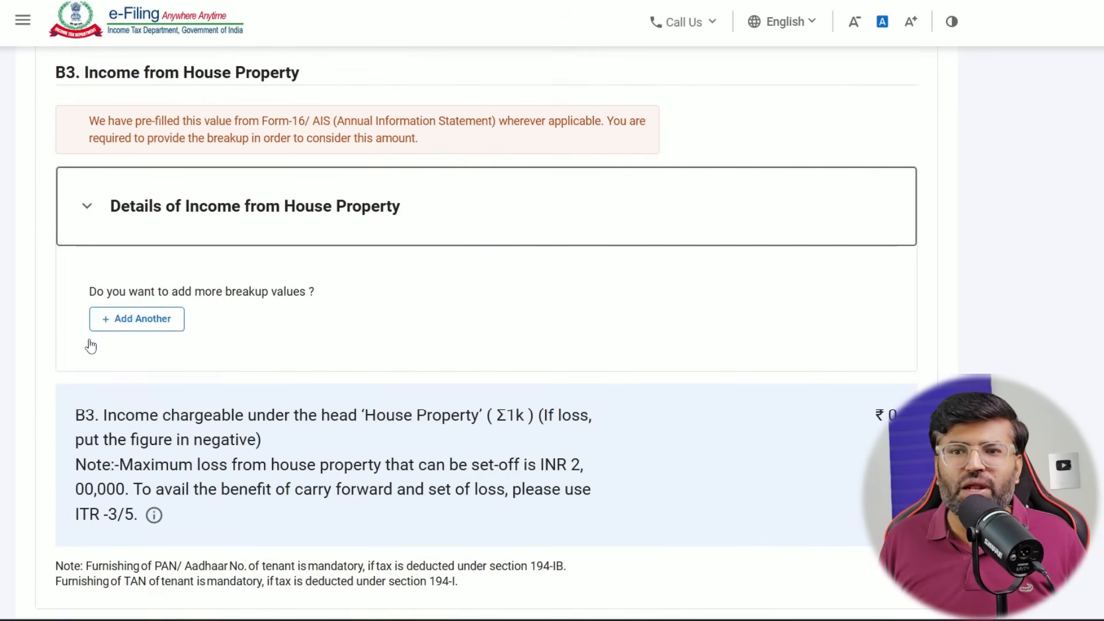
click(168, 319)
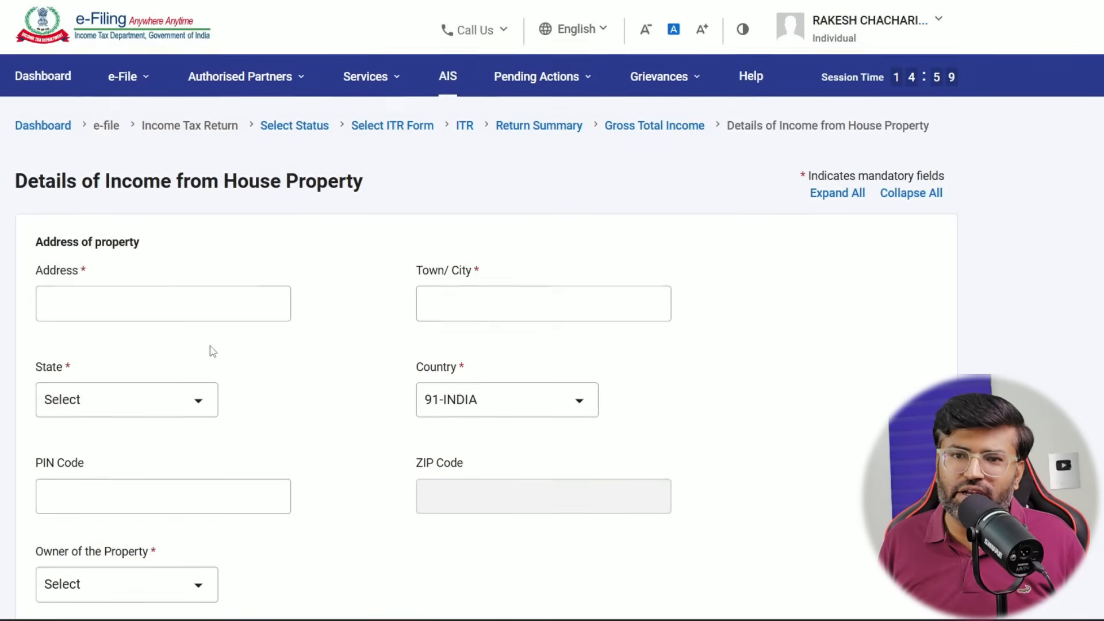
Step: Enter "a" as the property's address and town, choose 27-Rajasthan as the state and fill in the postal code
click(154, 282)
text(a)
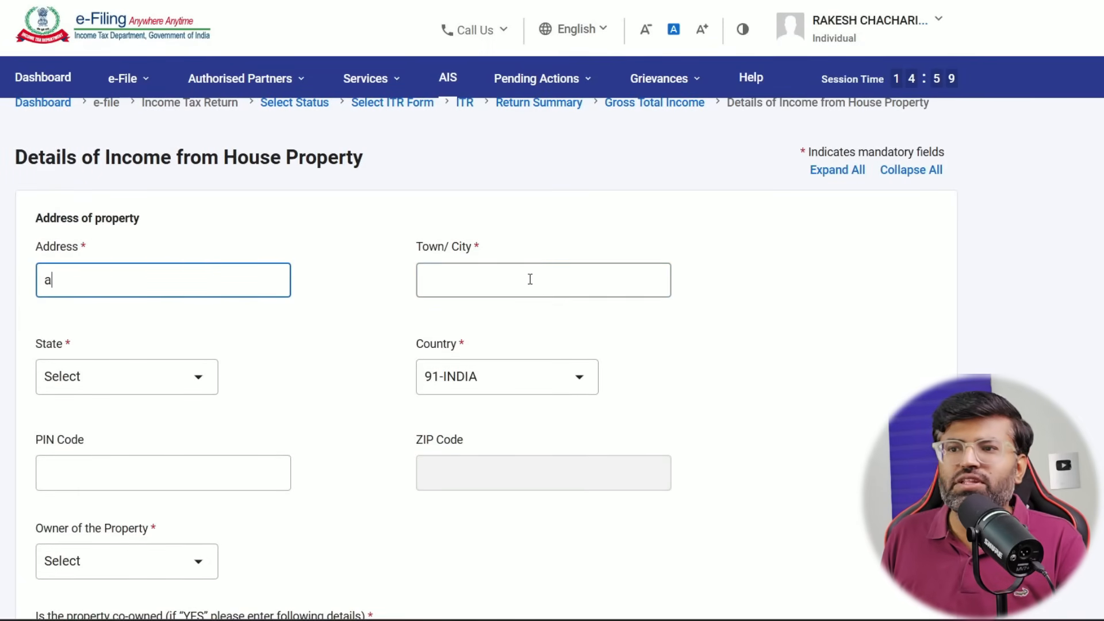
click(527, 279)
text(a)
click(190, 377)
scroll(156, 279, down, 8)
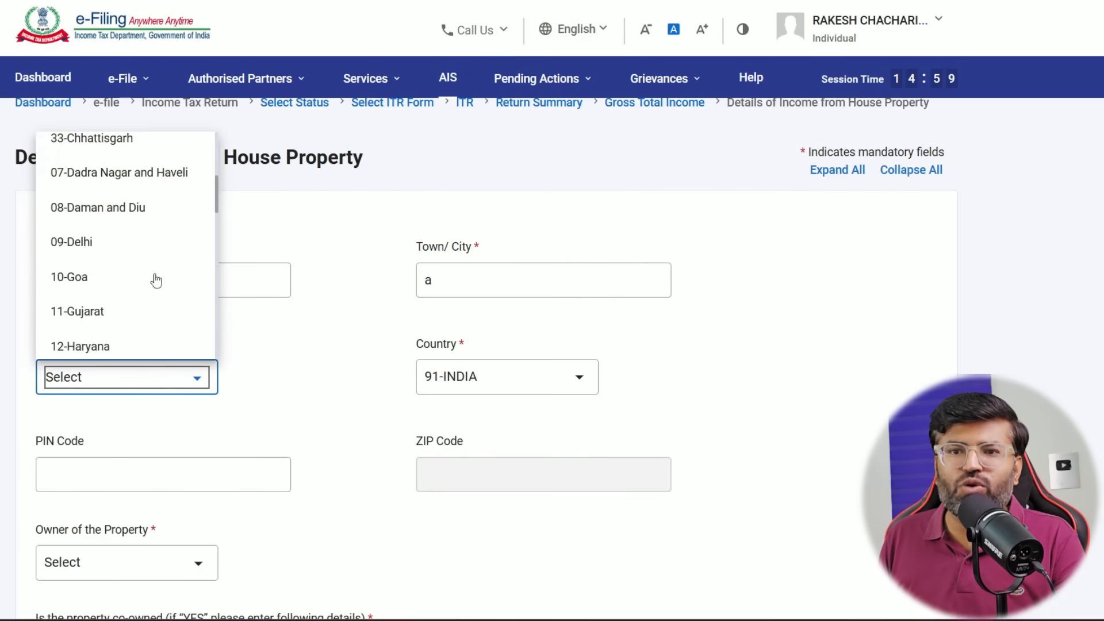
scroll(129, 261, down, 10)
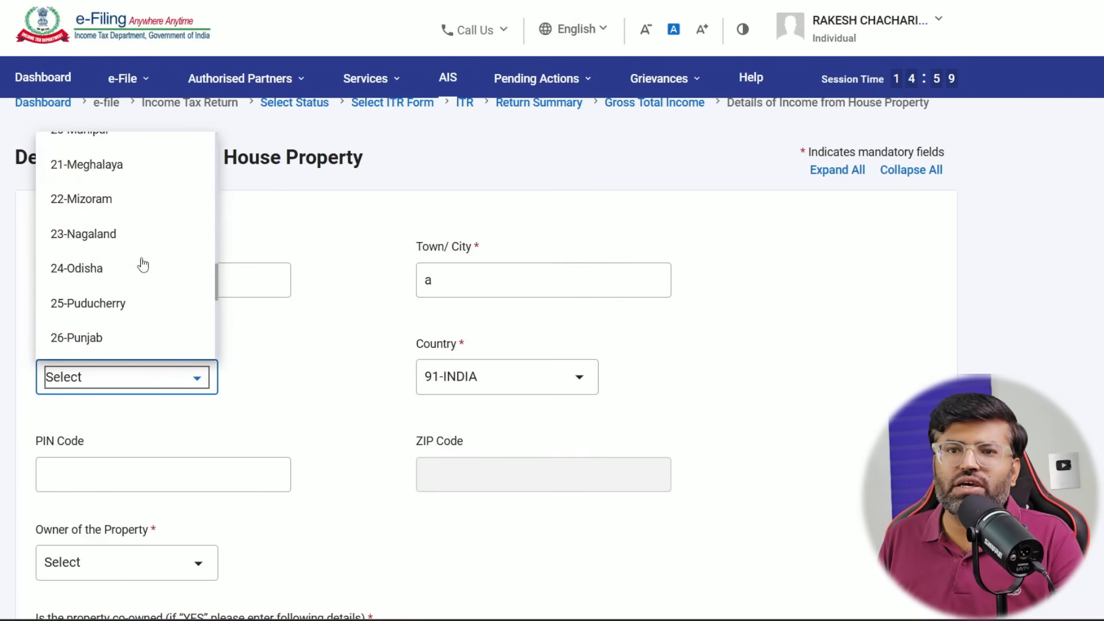
scroll(149, 267, up, 3)
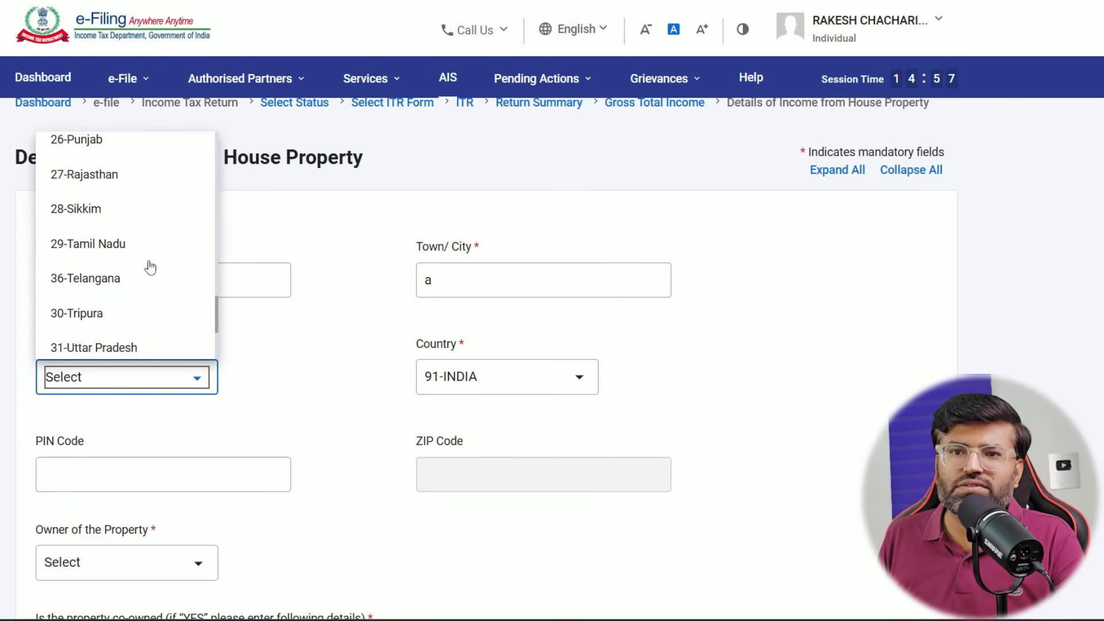
click(147, 172)
click(160, 468)
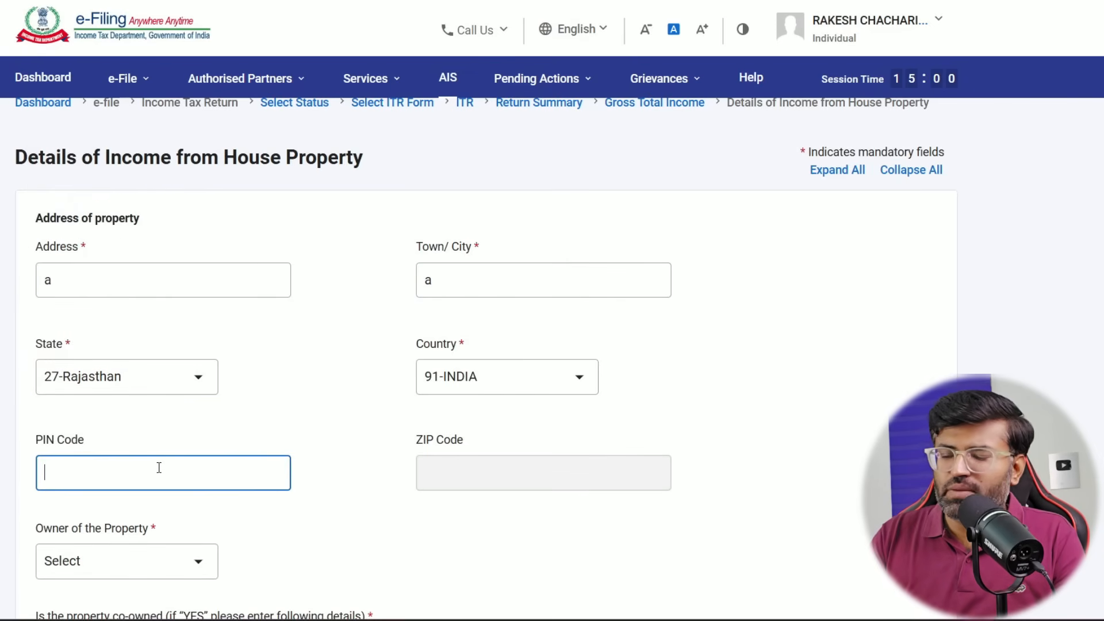
text(331001)
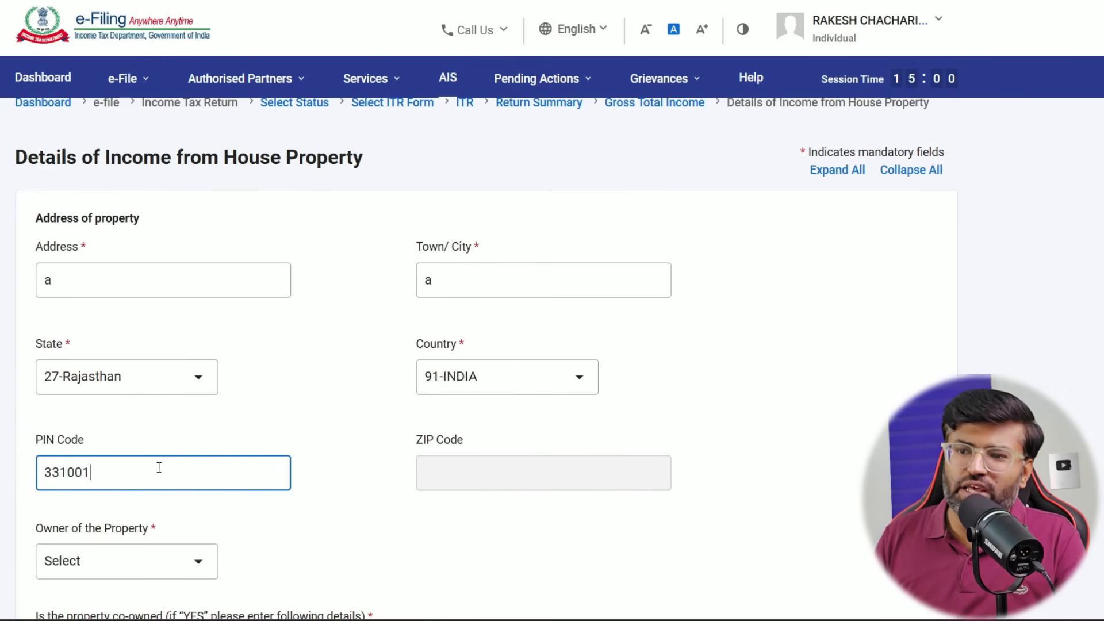
Step: Set the owner of the property to Self and answer Yes to whether the property is co-owned
click(163, 575)
click(114, 415)
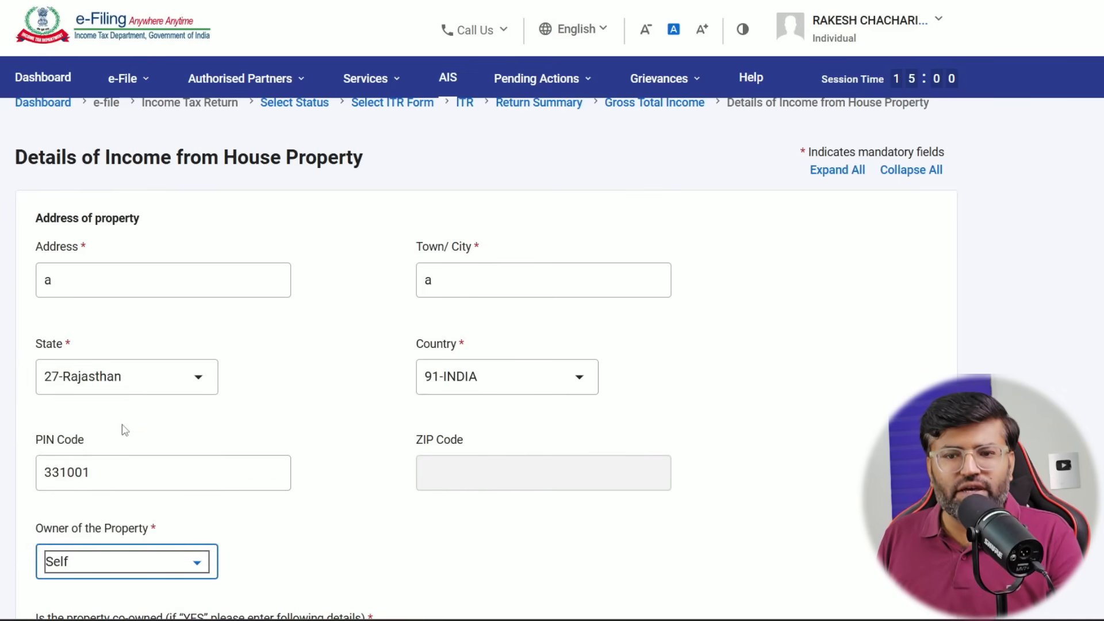
scroll(239, 409, down, 4)
drag(51, 377, 168, 400)
click(199, 414)
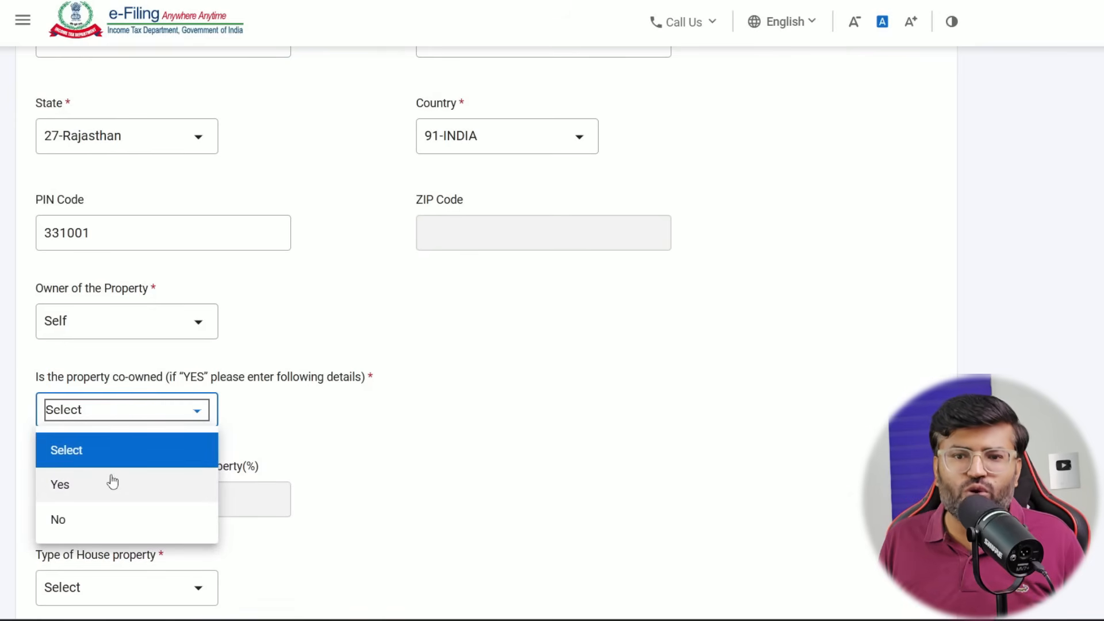
click(113, 489)
scroll(209, 451, down, 2)
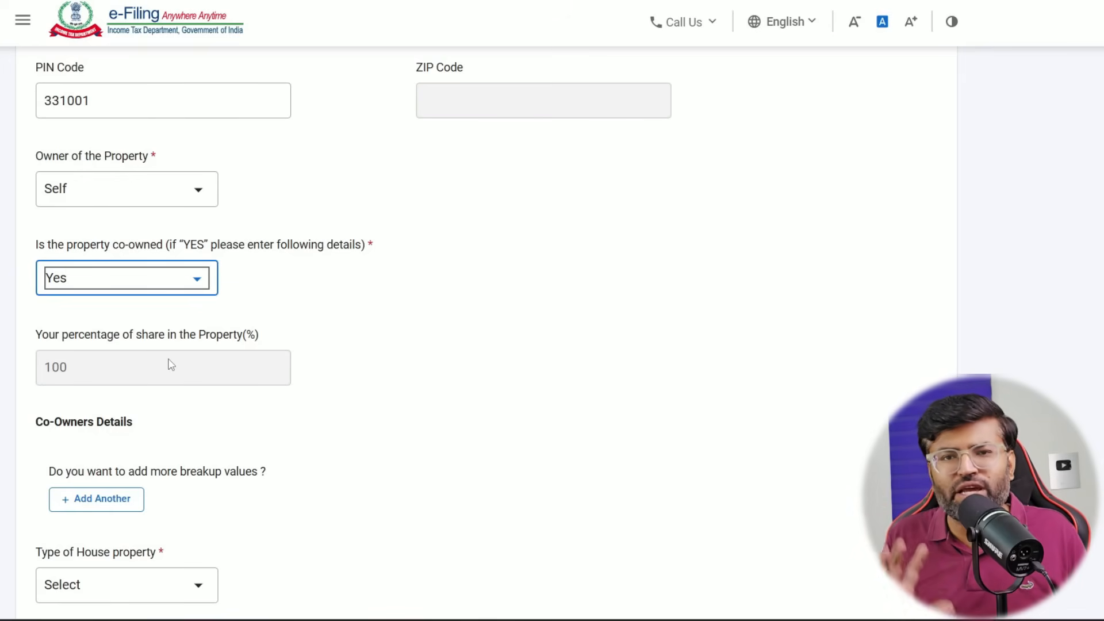
Step: Change the co-owned answer to No and set the type of house property to Let Out
click(154, 283)
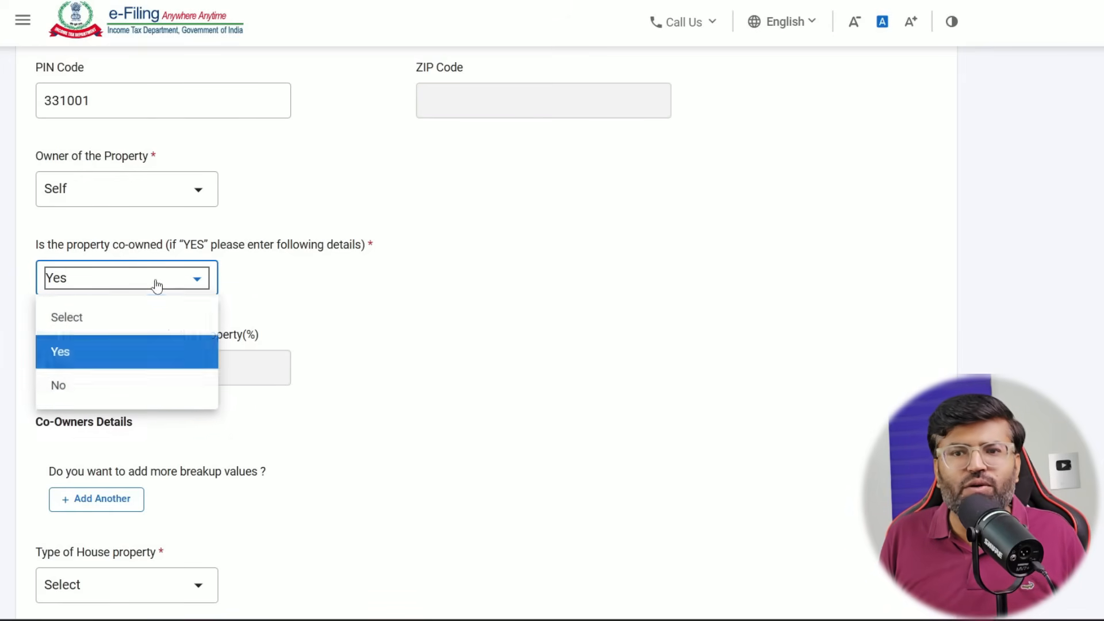
click(153, 395)
scroll(148, 330, down, 2)
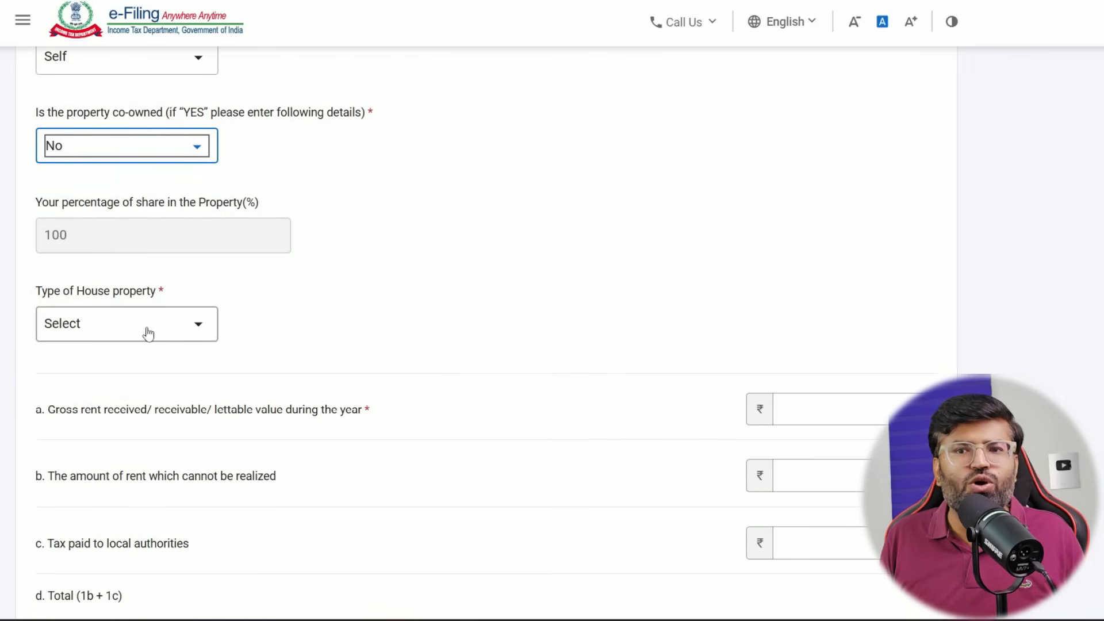
click(185, 328)
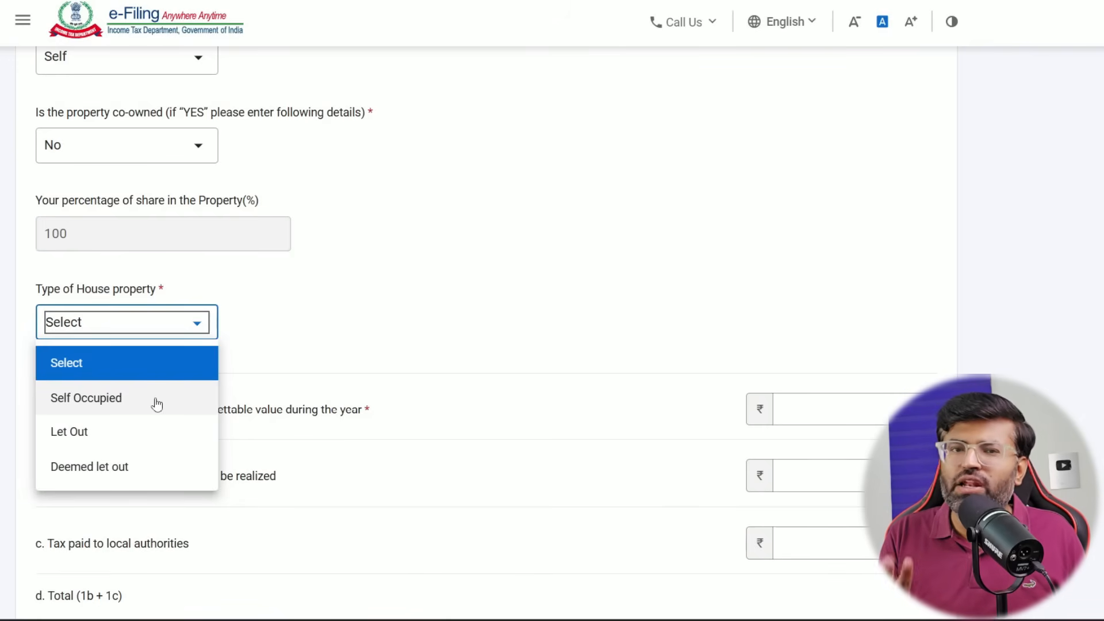
click(153, 434)
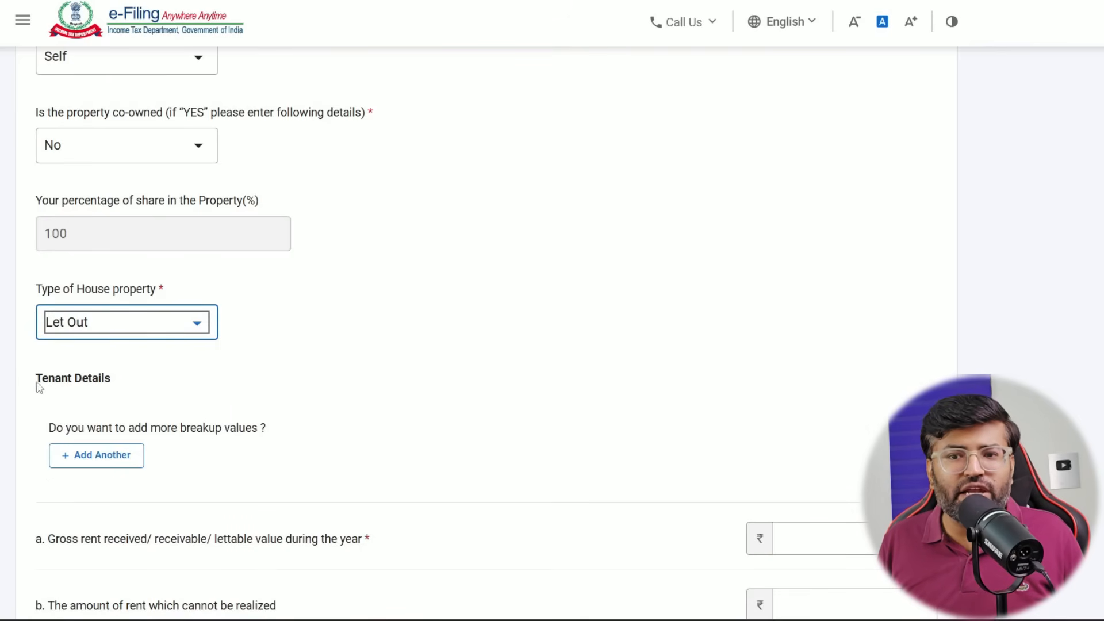
drag(39, 388, 131, 386)
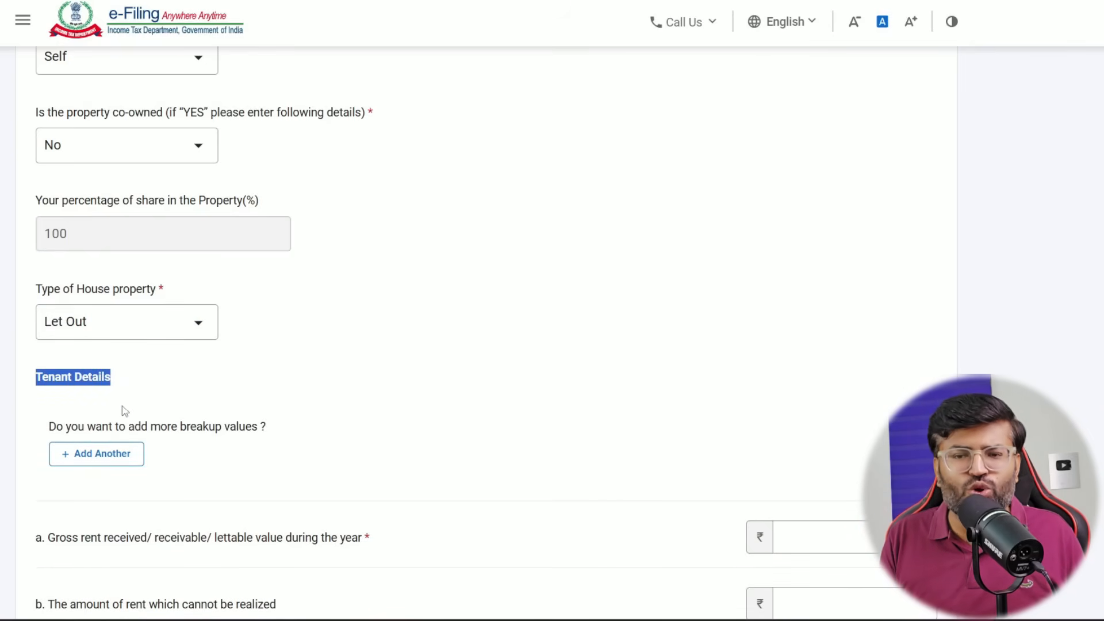
click(173, 424)
Step: Enter 240000 as the gross rent received for the let-out property during the year
scroll(203, 437, down, 2)
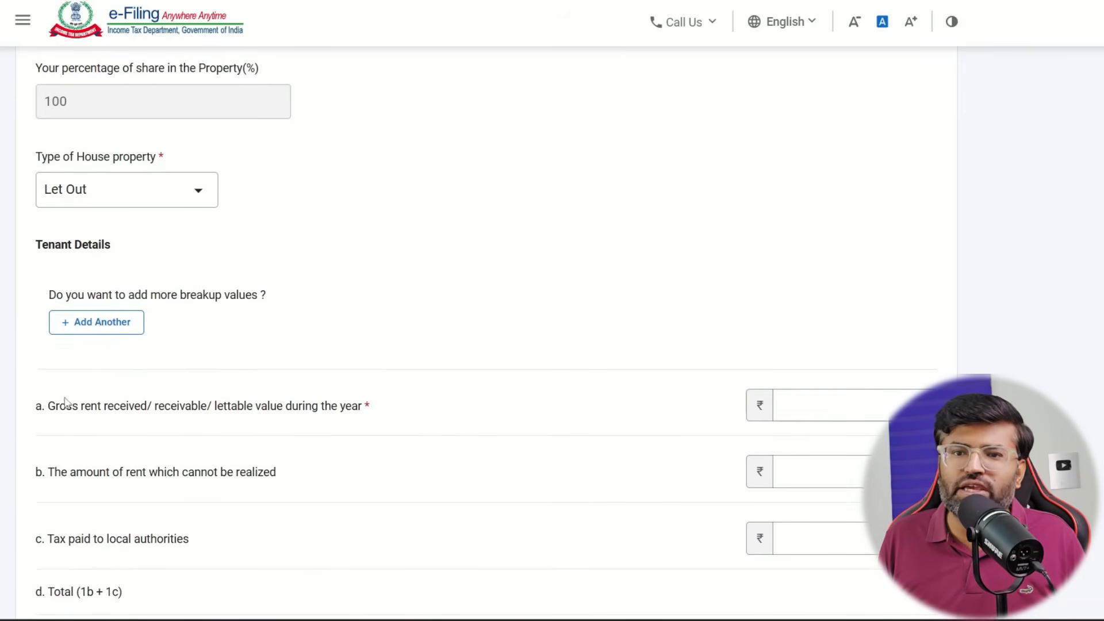
drag(55, 406, 269, 408)
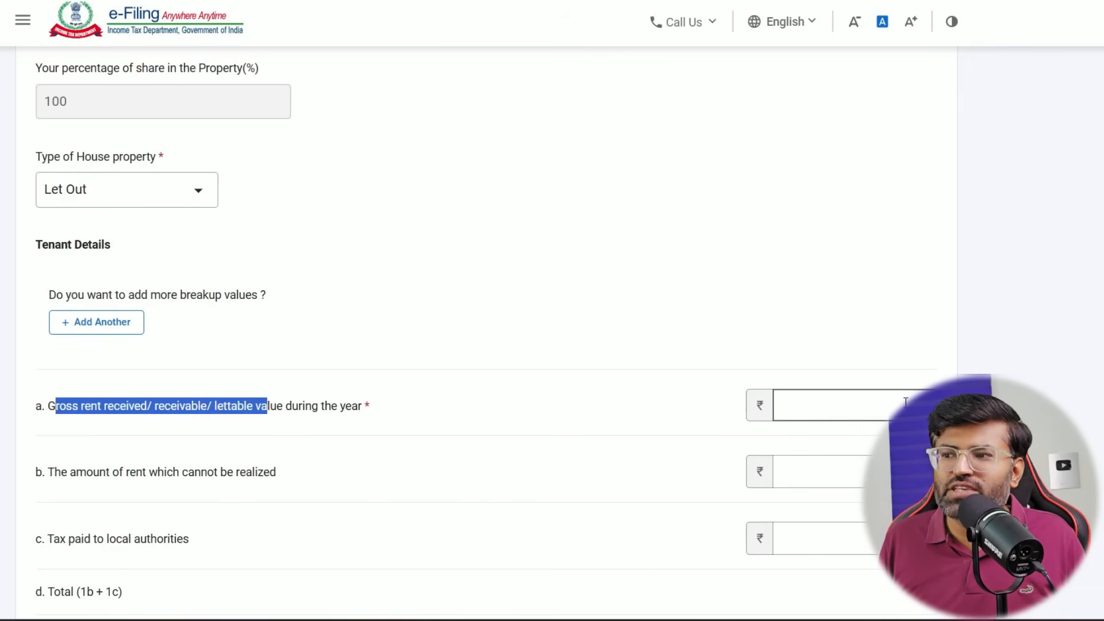
click(269, 407)
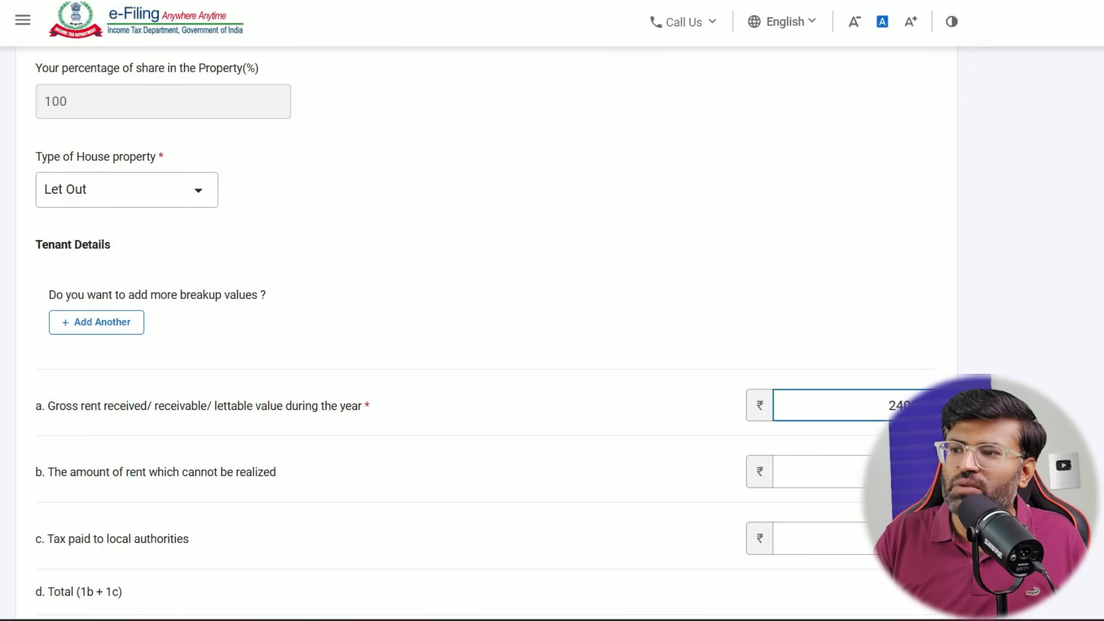
text(240000)
click(670, 401)
scroll(633, 405, down, 4)
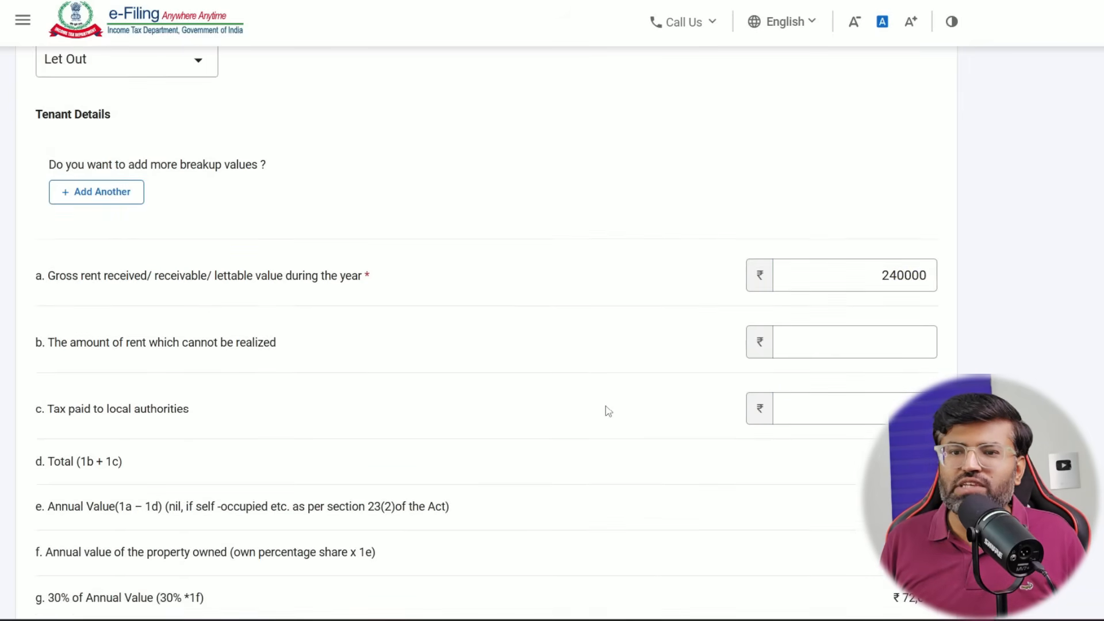
Step: Review the let-out property's annual value, 30% deduction and computed income from house property
scroll(204, 248, down, 3)
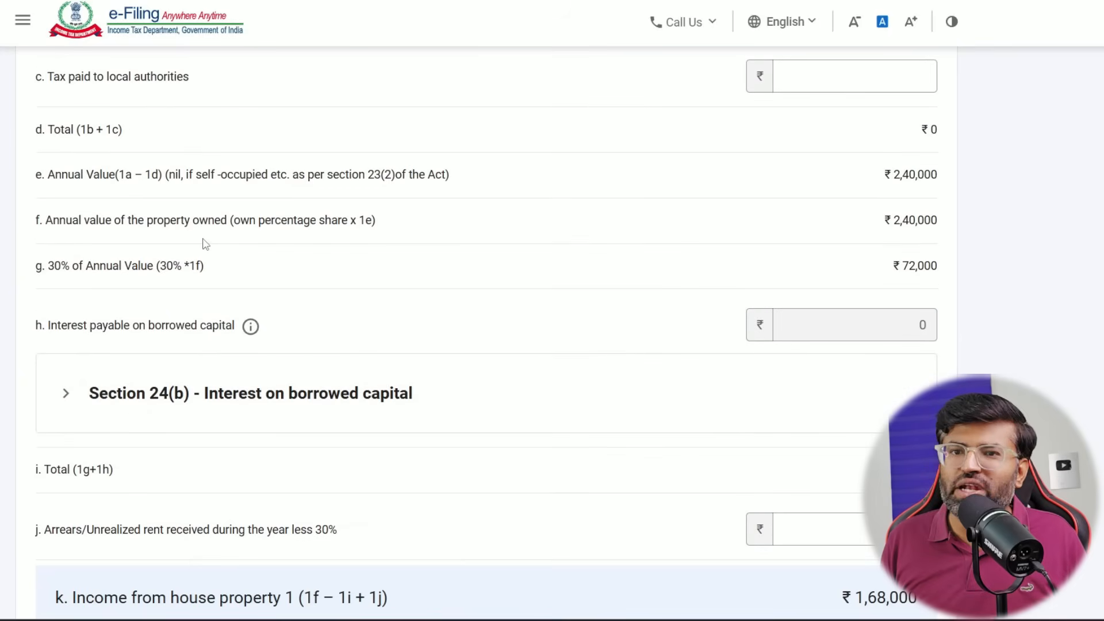
scroll(838, 407, down, 2)
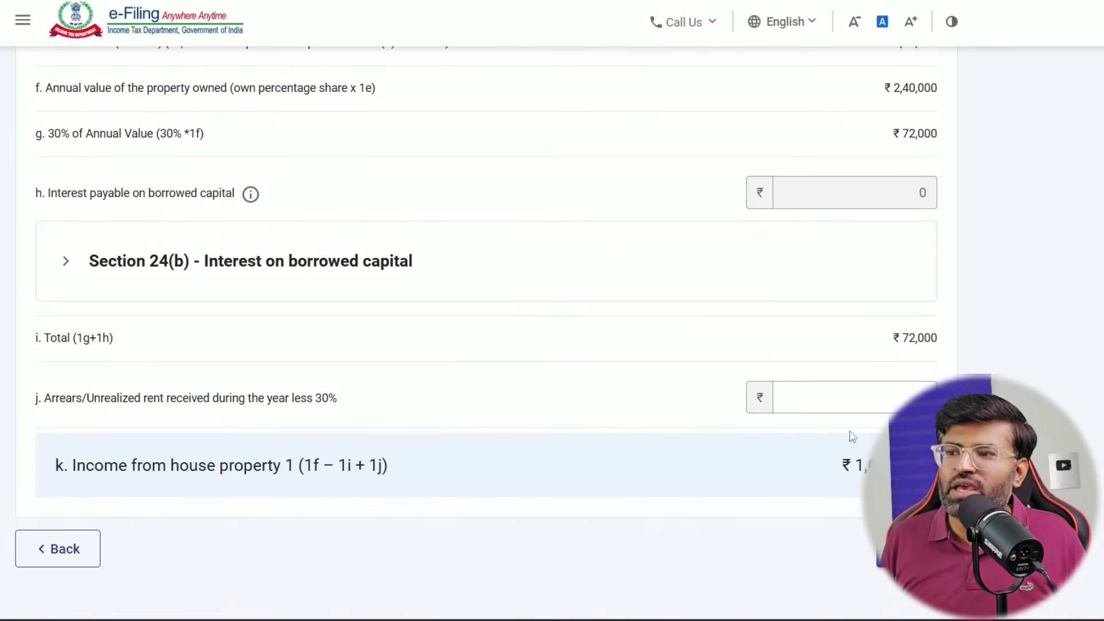
drag(855, 460, 908, 464)
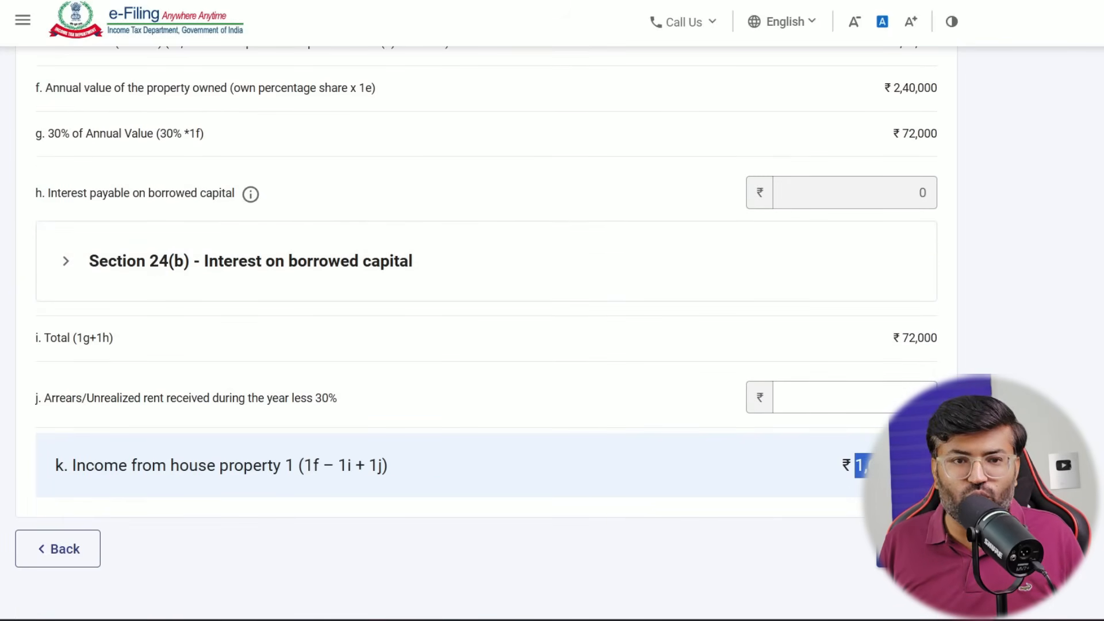
click(469, 355)
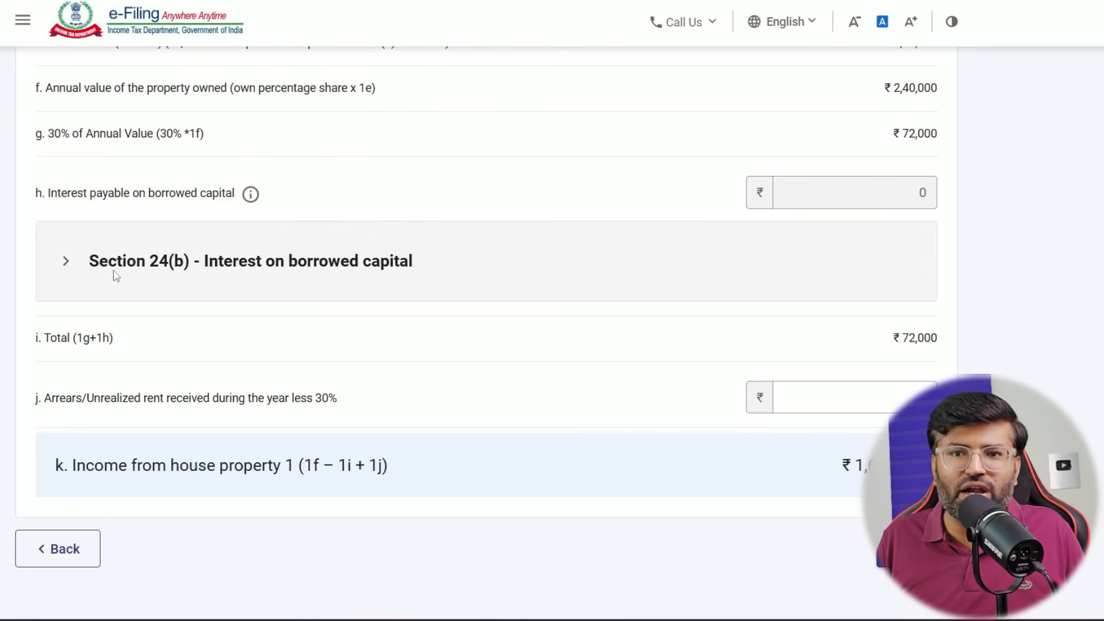
Step: Add a loan entry under Section 24(b) - Interest on borrowed capital and set Loan taken from to Bank
click(72, 259)
scroll(74, 257, down, 1)
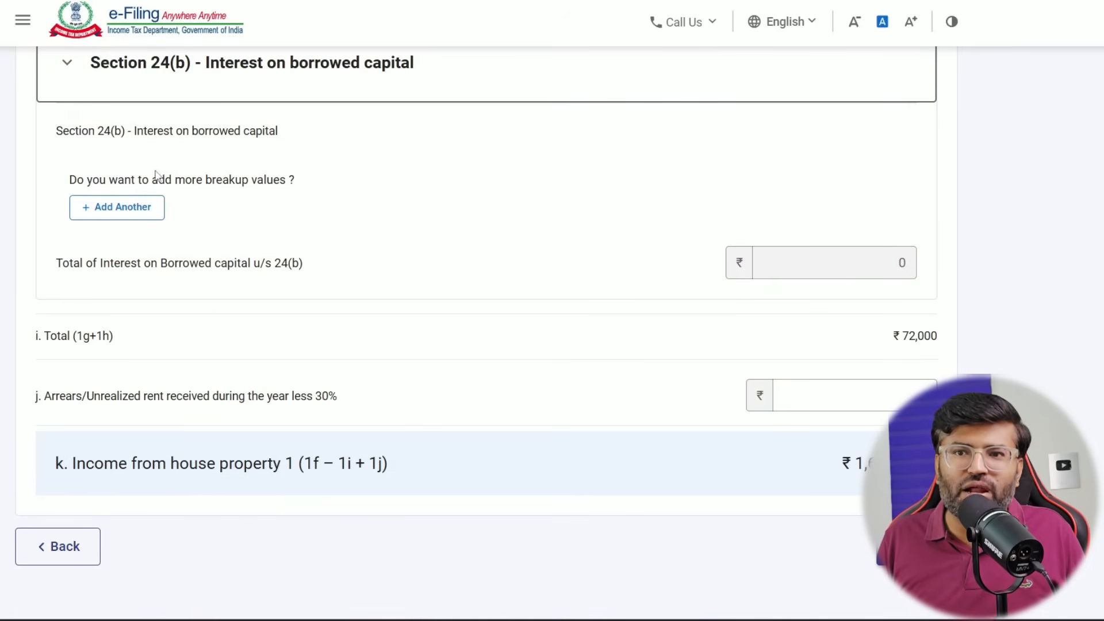
click(143, 209)
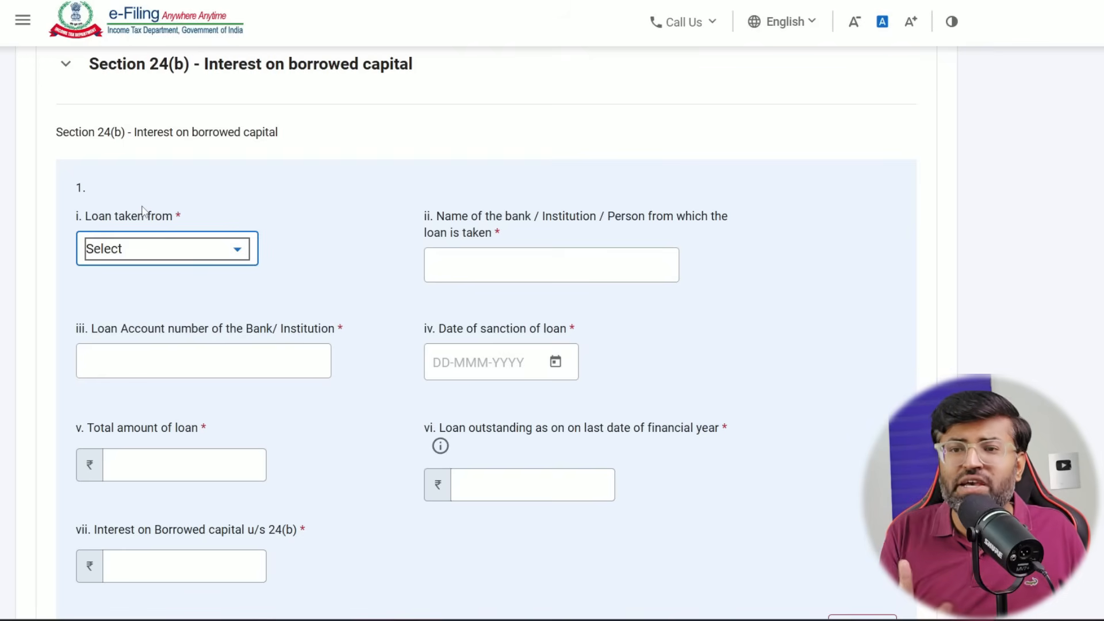
click(238, 249)
click(196, 323)
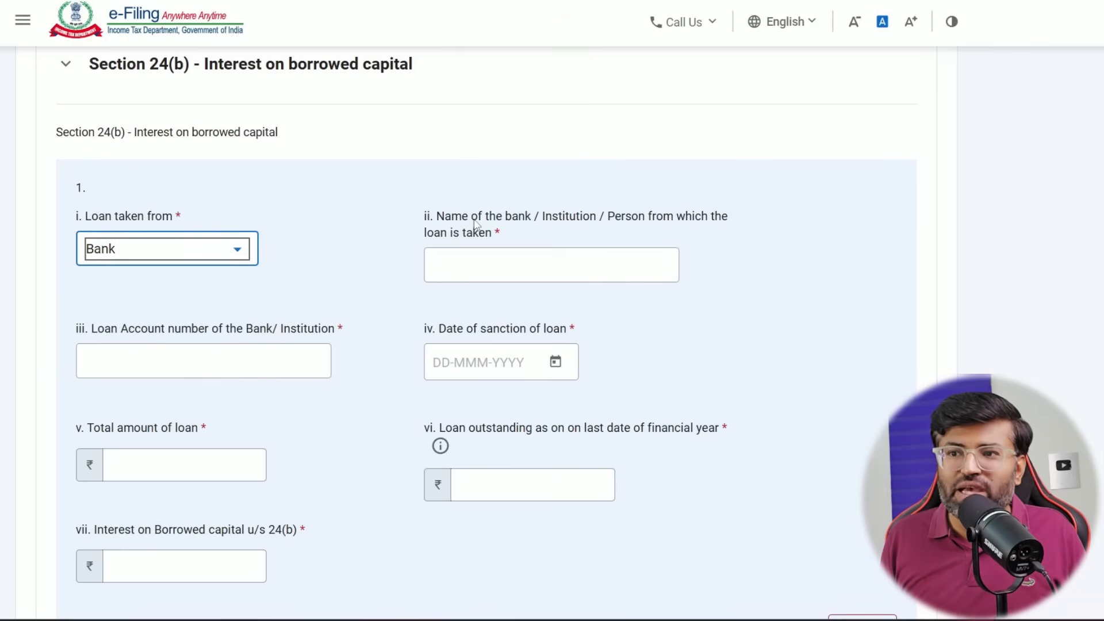
Step: Go through the loan entry's remaining required fields up to the Section 24(b) interest, and delete the entry
click(456, 259)
click(106, 359)
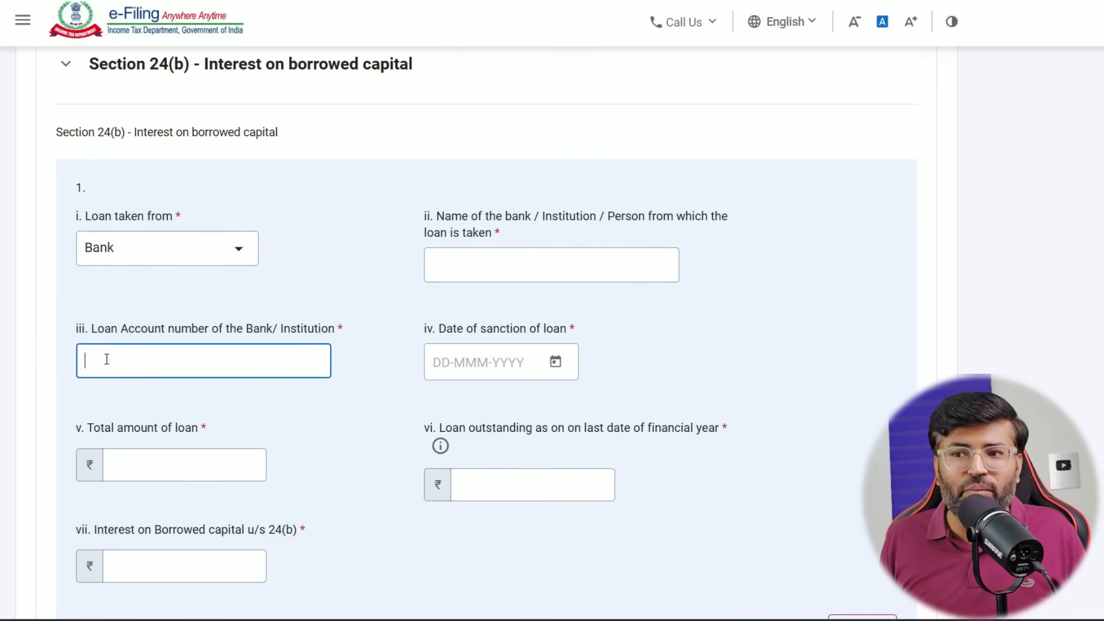
drag(486, 329, 559, 329)
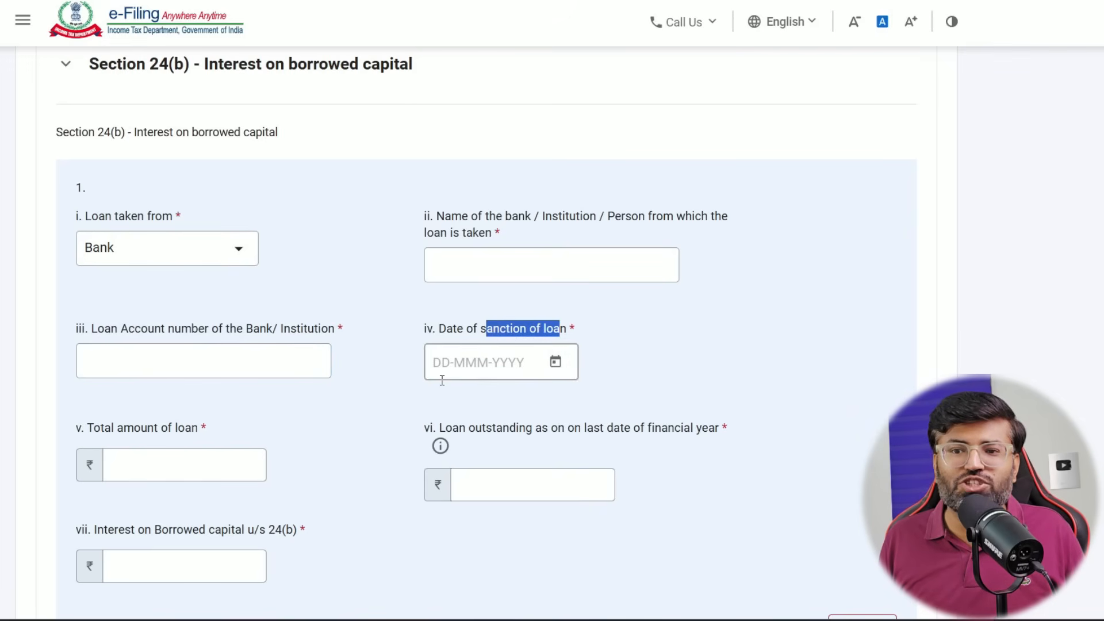
drag(117, 428, 199, 474)
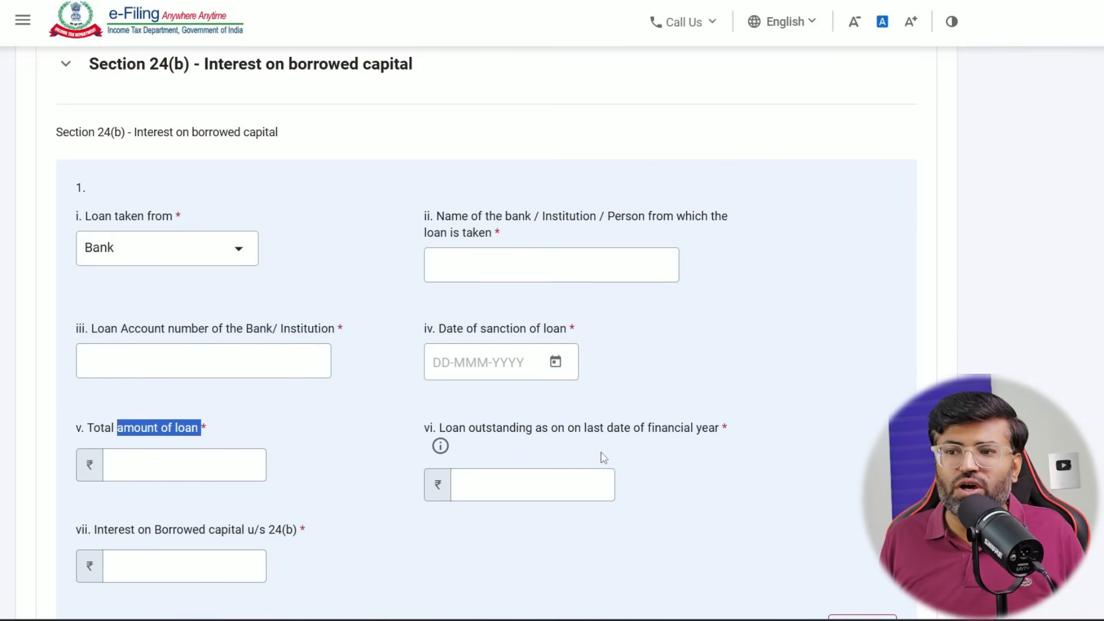
drag(460, 428, 709, 430)
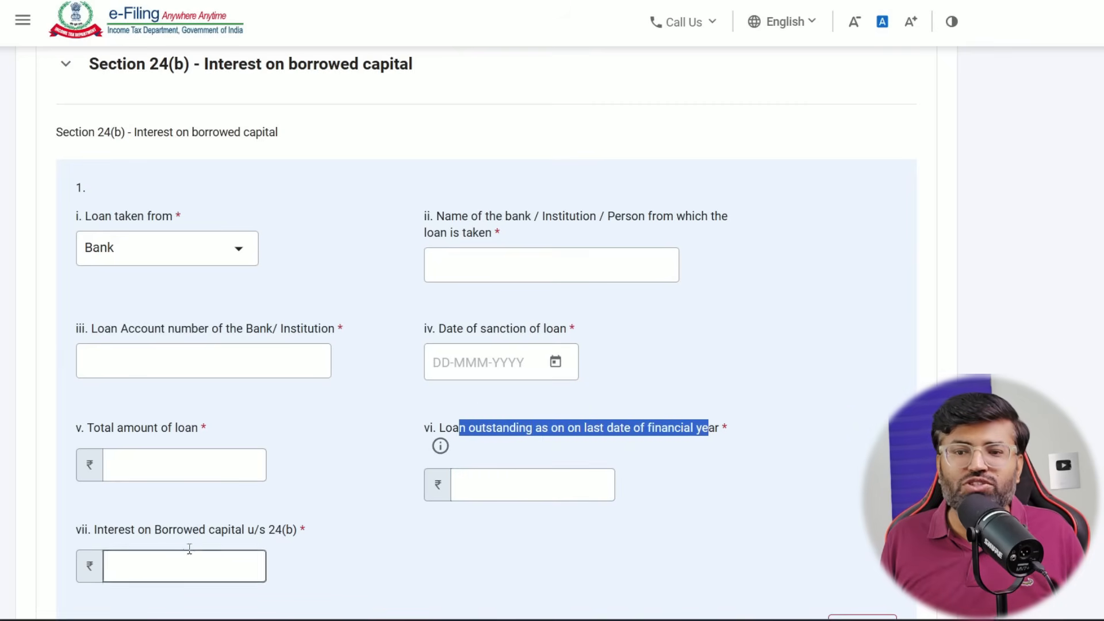
scroll(190, 520, down, 2)
click(147, 431)
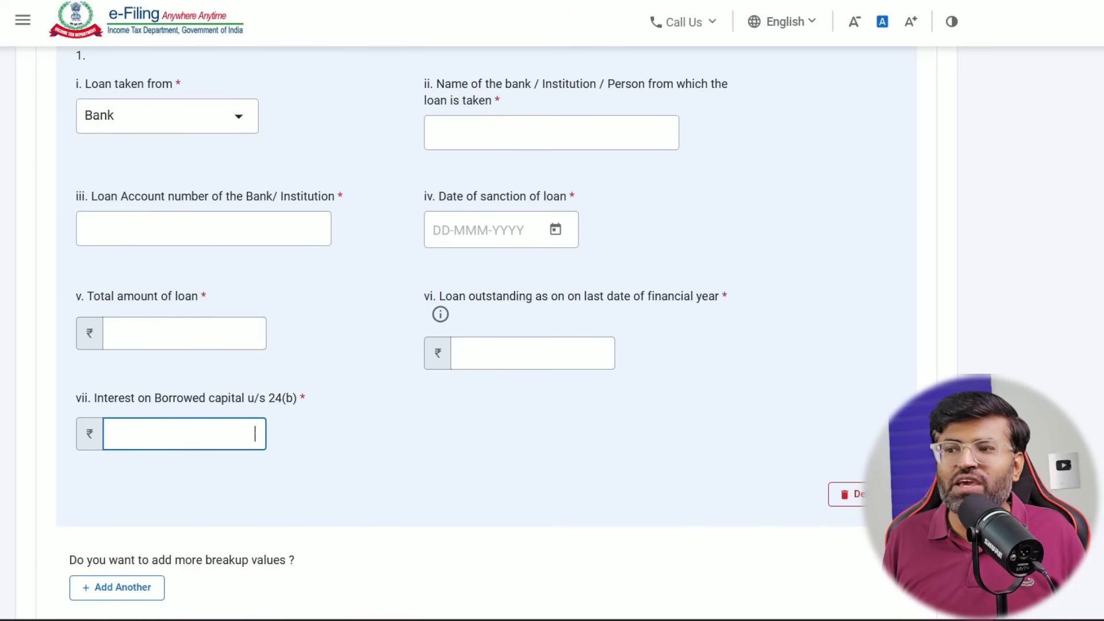
click(847, 495)
click(555, 354)
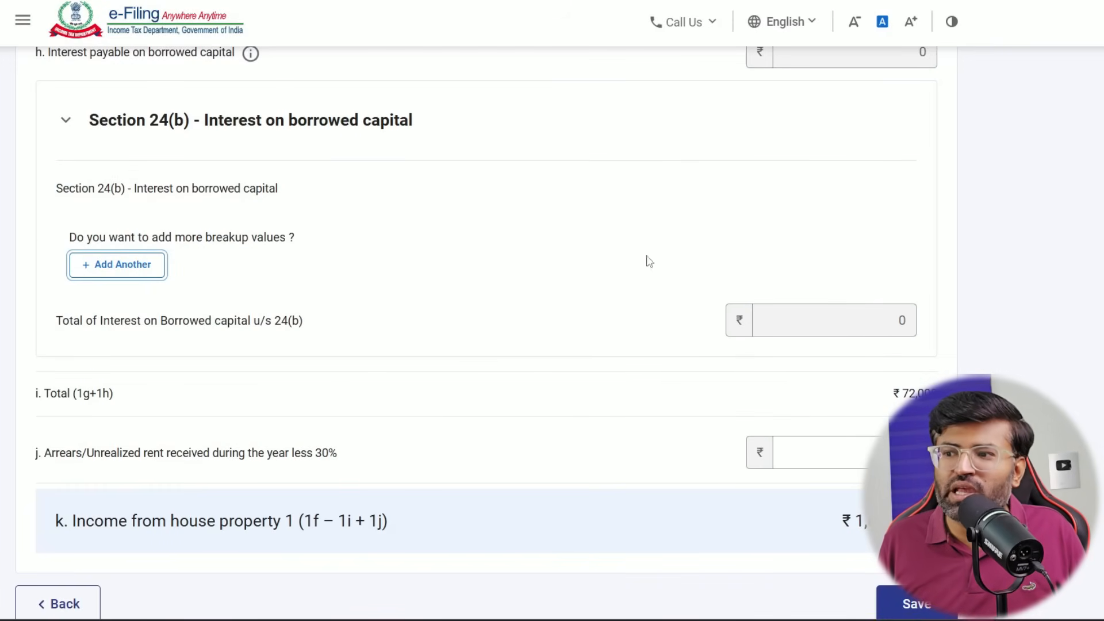
Step: Recheck the property's annual value and net income, and save the house property details
scroll(690, 310, up, 5)
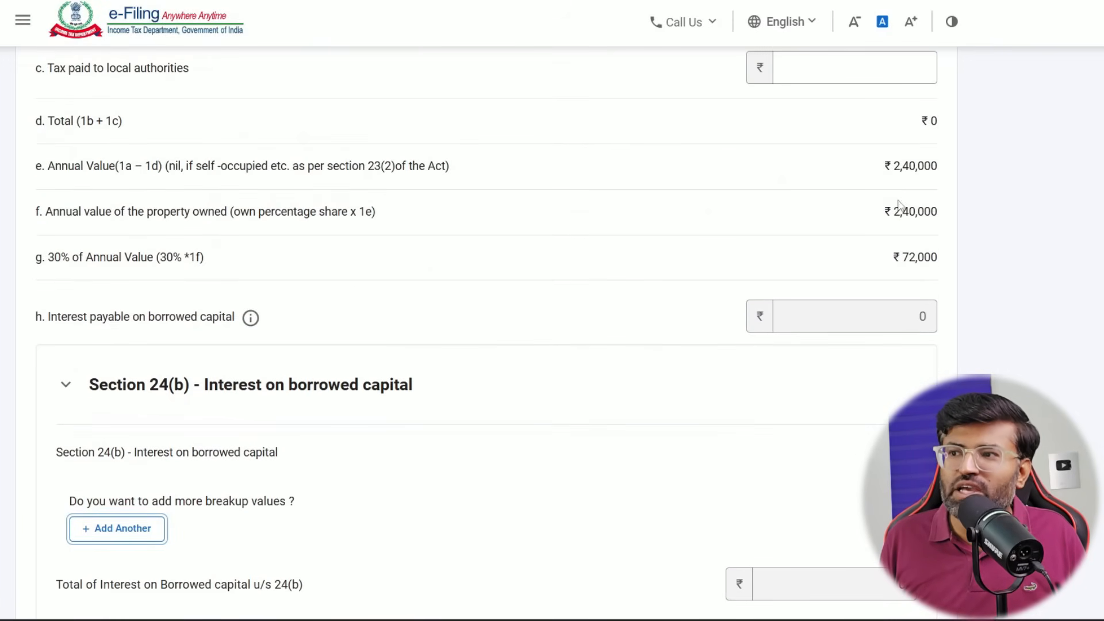
scroll(894, 211, down, 7)
drag(859, 369, 889, 373)
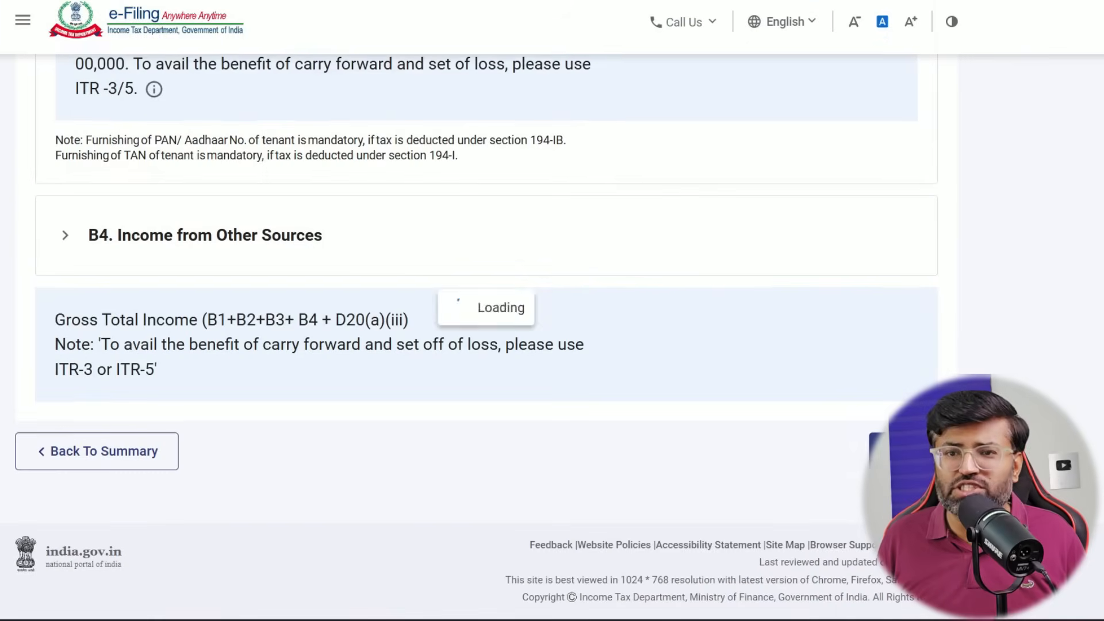
Step: Examine the saved House Property 1 entry, from its address and ownership details to the rent and interest figures
scroll(720, 399, up, 10)
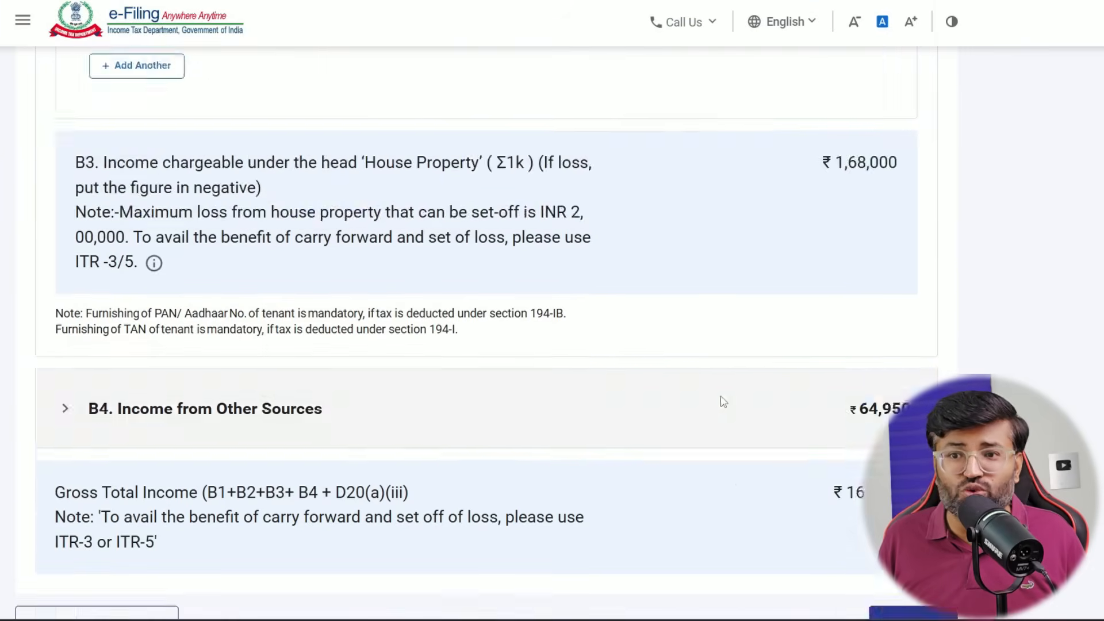
scroll(581, 428, up, 3)
scroll(581, 429, down, 1)
scroll(581, 428, up, 2)
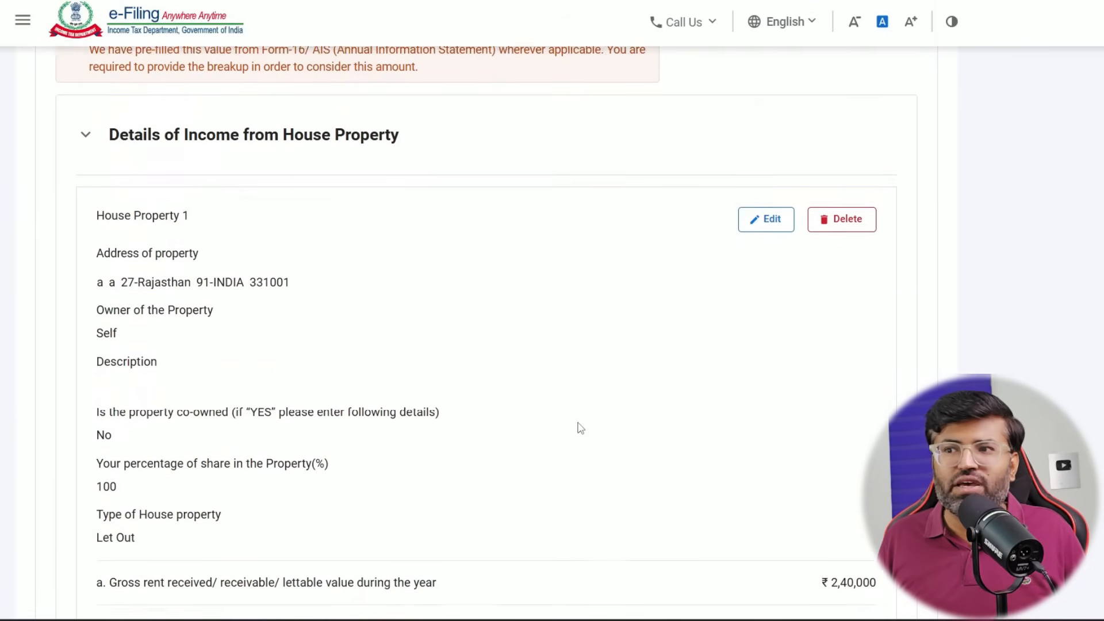
scroll(400, 308, down, 1)
scroll(587, 288, down, 14)
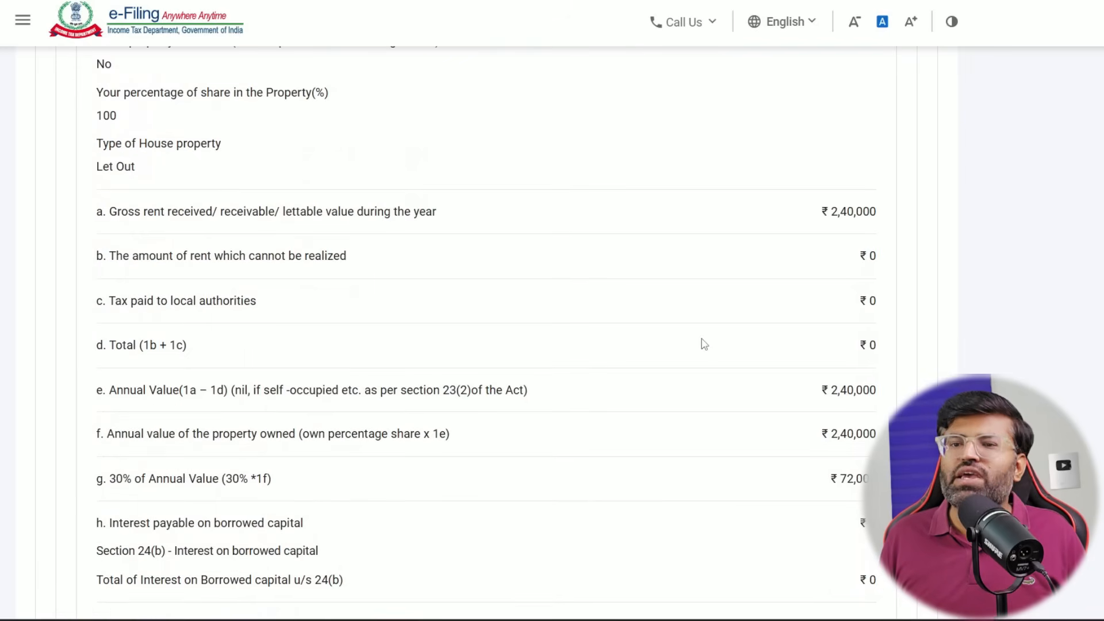
scroll(436, 341, down, 8)
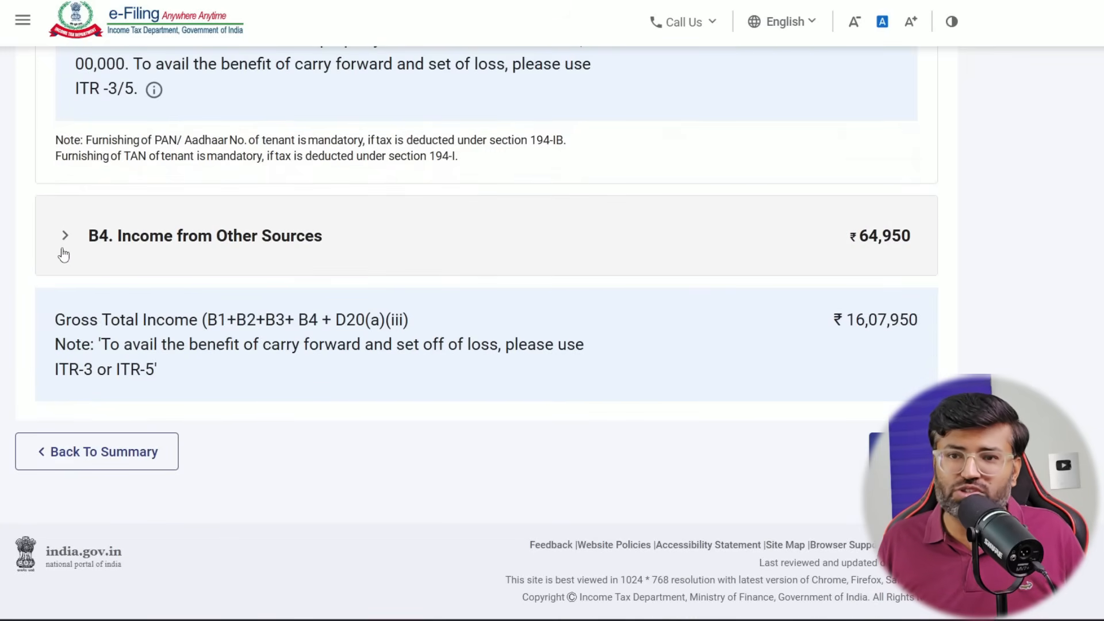
Step: Expand B4. Income from Other Sources and compare the Any Other amount with Interest from others in the Taxpayer Information Summary
click(64, 253)
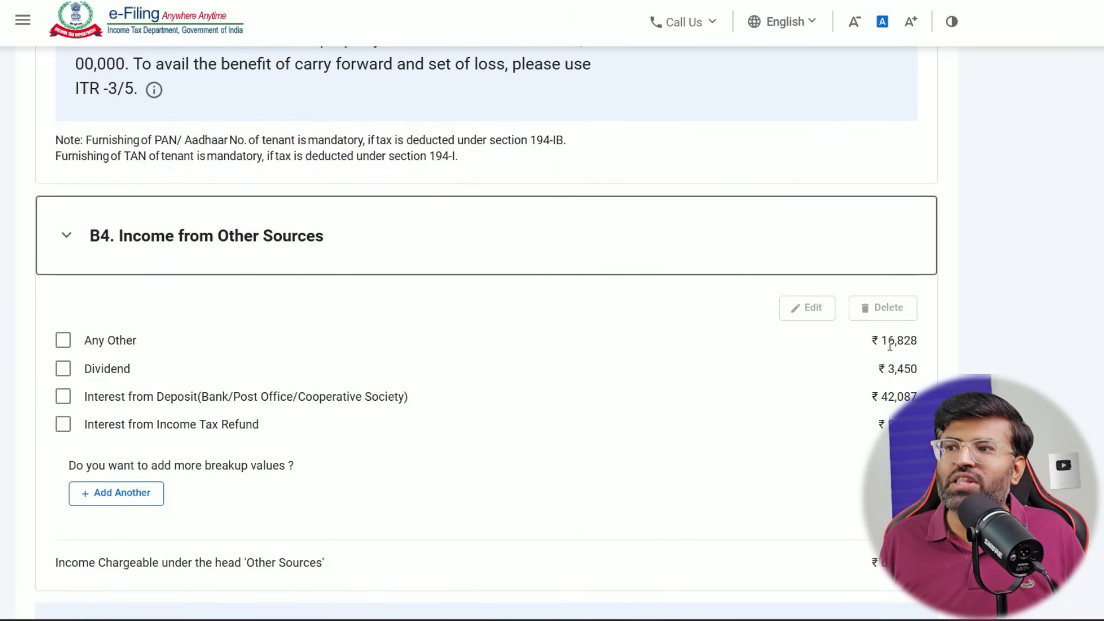
drag(879, 341, 916, 340)
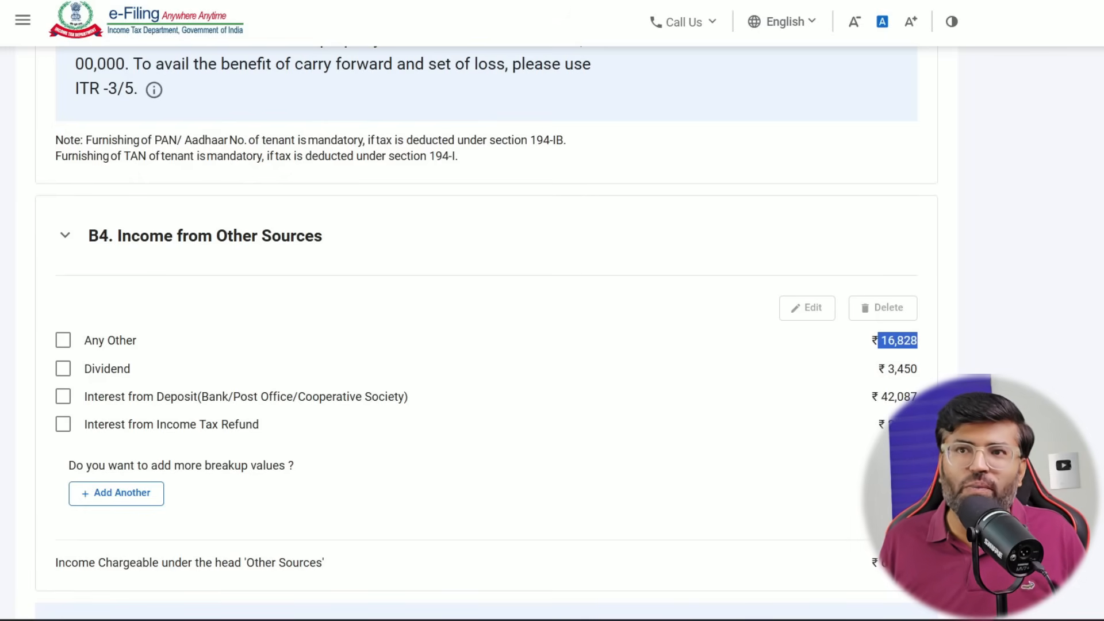
click(191, 1)
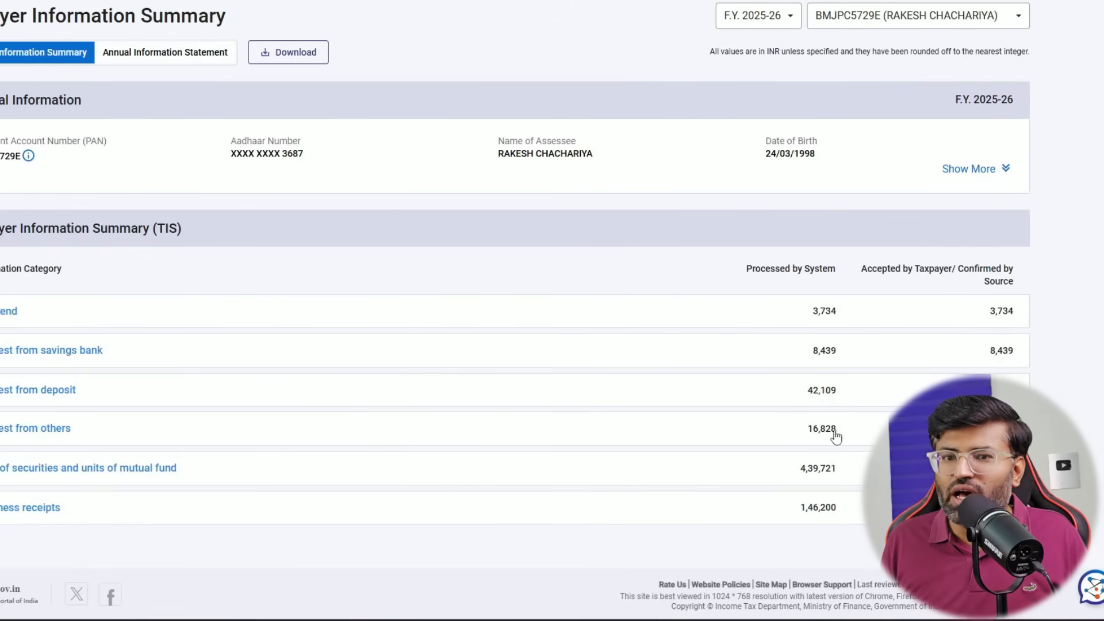
drag(835, 435, 802, 438)
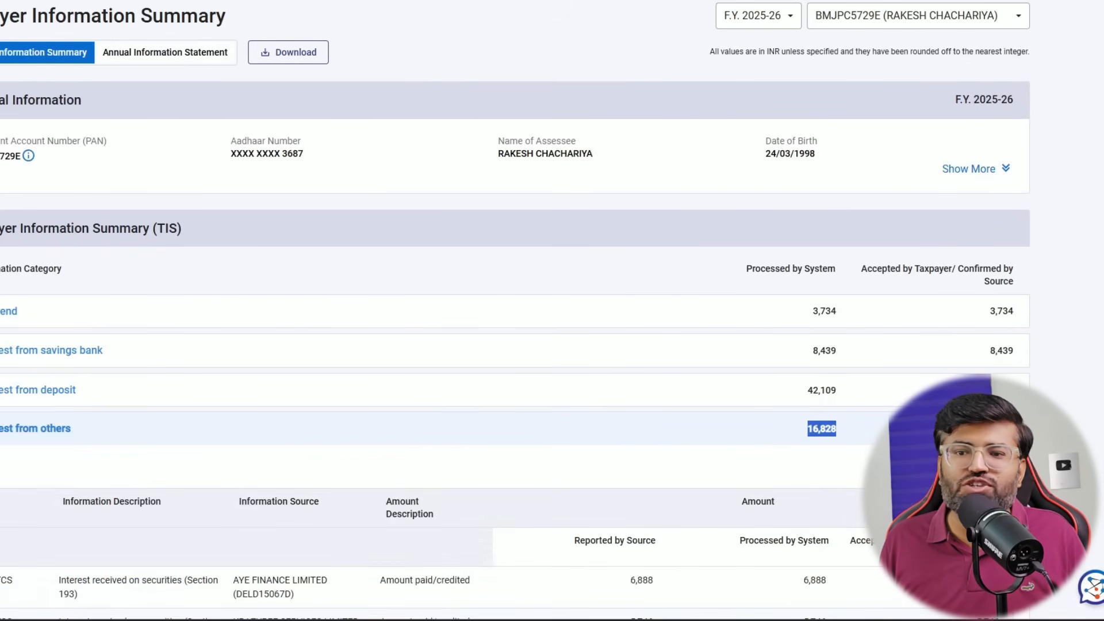
click(51, 436)
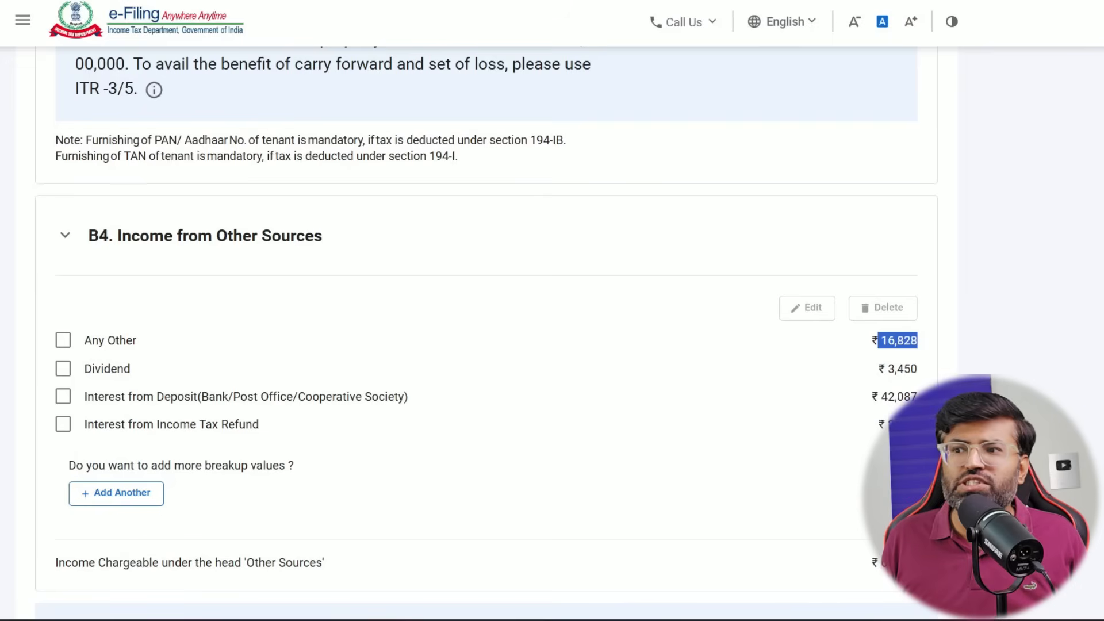
click(866, 384)
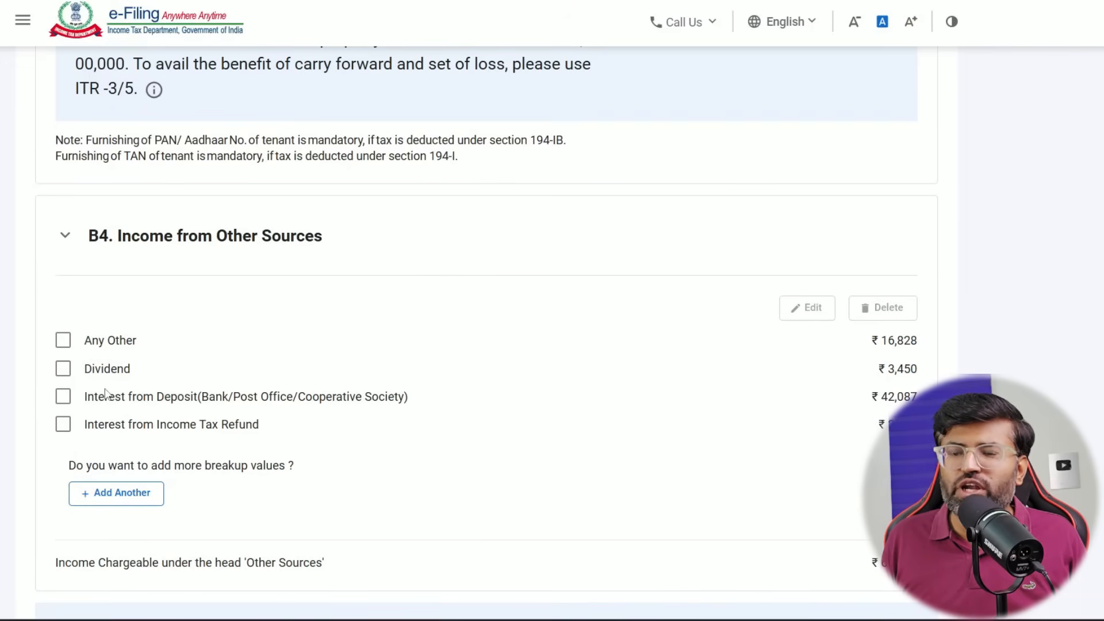
Step: Compare the prefilled dividend amount with the Dividend figure in the Taxpayer Information Summary and return to the ITR form
drag(890, 369, 918, 369)
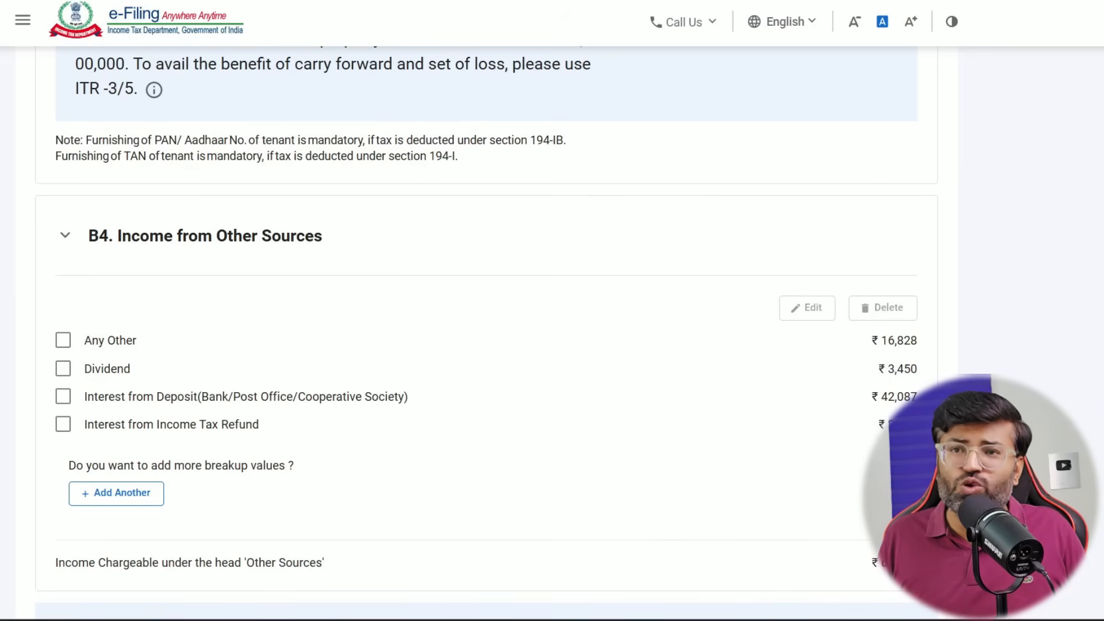
click(255, 1)
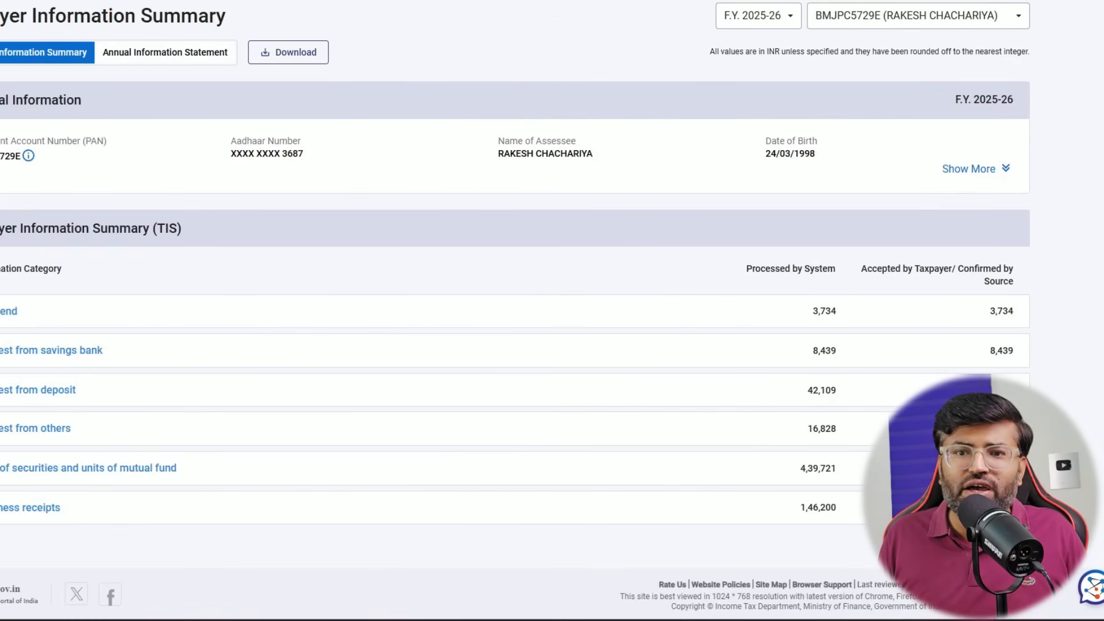
click(115, 1)
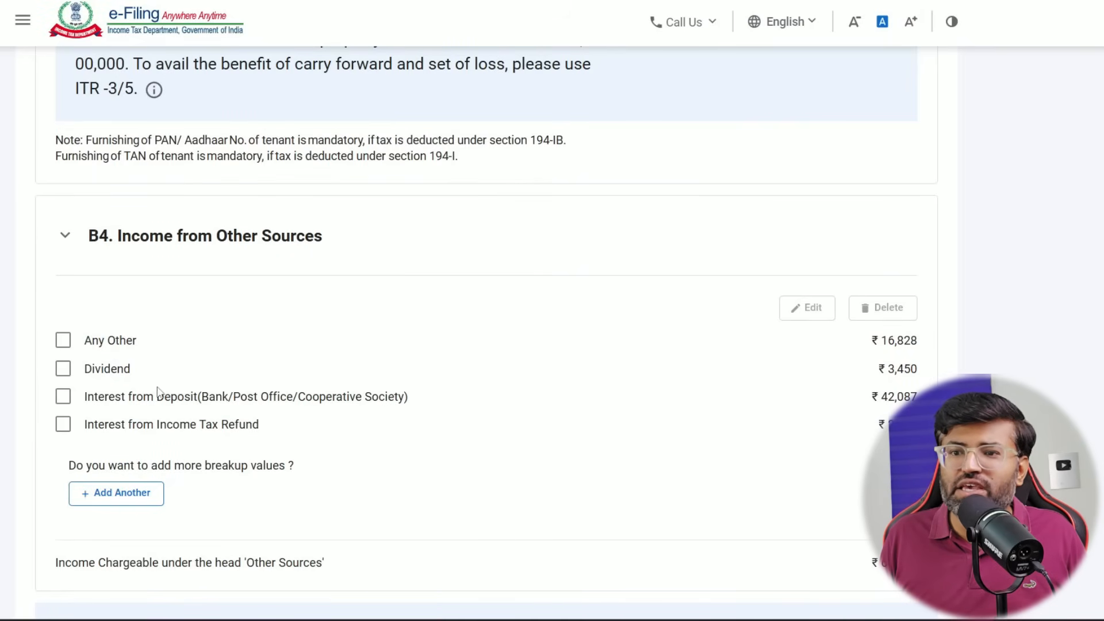
Step: Add another income entry under Other Sources with Interest from Saving Bank Account as the nature of income
click(131, 494)
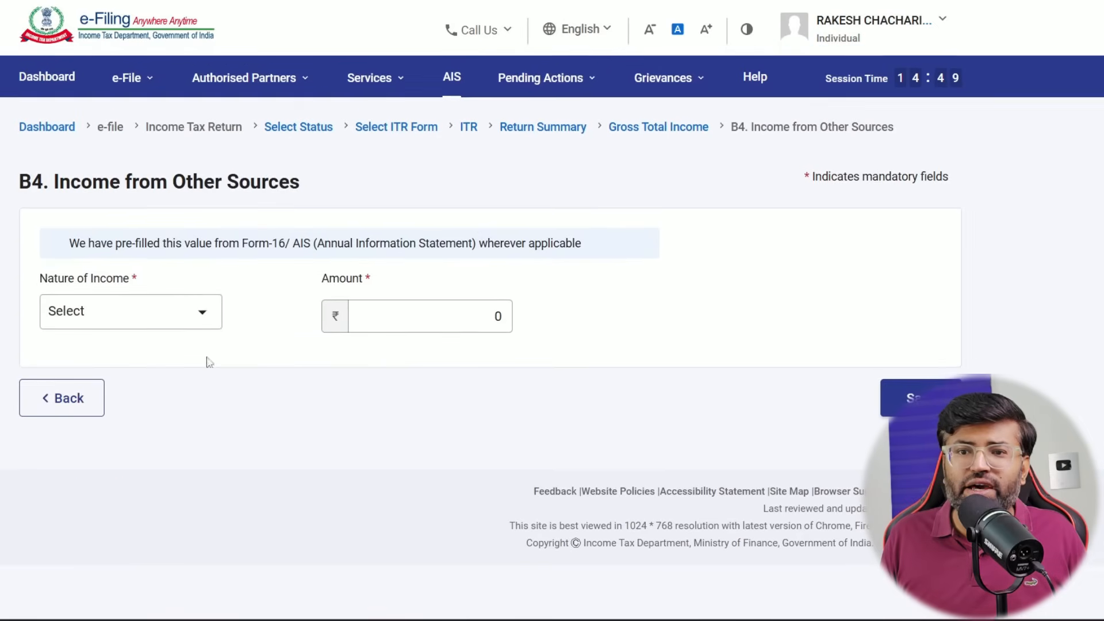
click(205, 316)
click(153, 395)
click(397, 326)
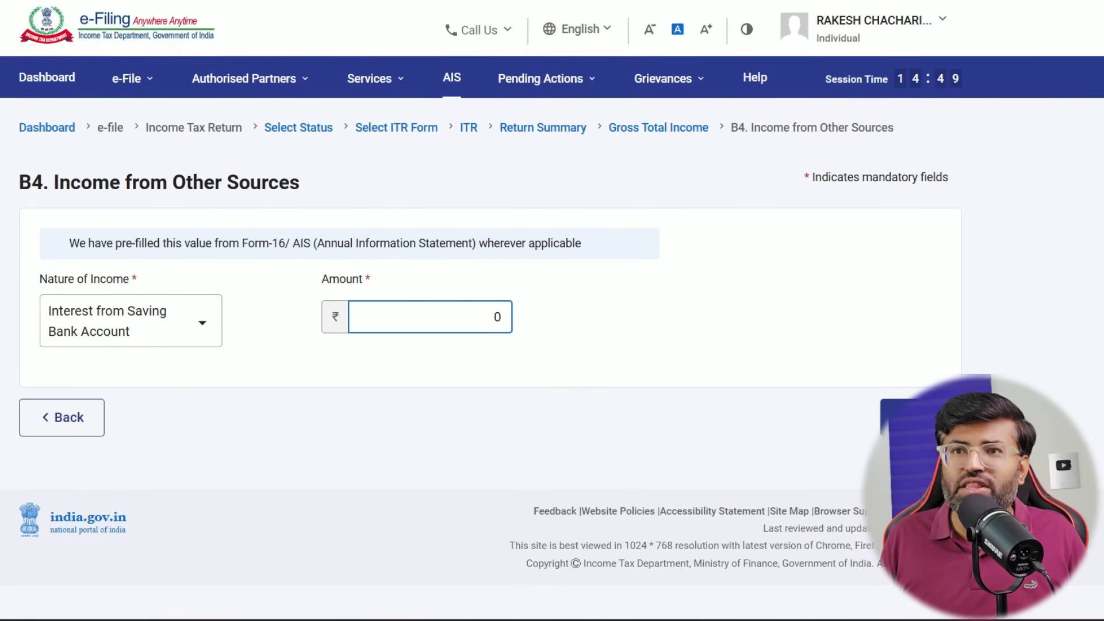
Step: Look up the savings bank interest in the Taxpayer Information Summary and enter 8439 as the amount
click(241, 1)
click(115, 1)
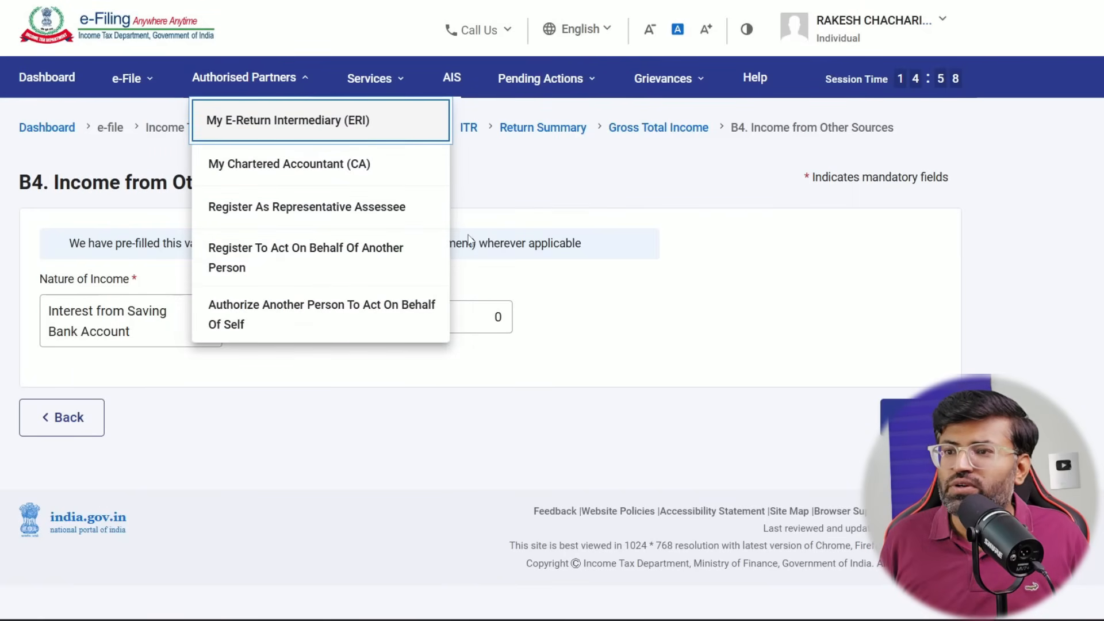
double_click(496, 316)
text(8439)
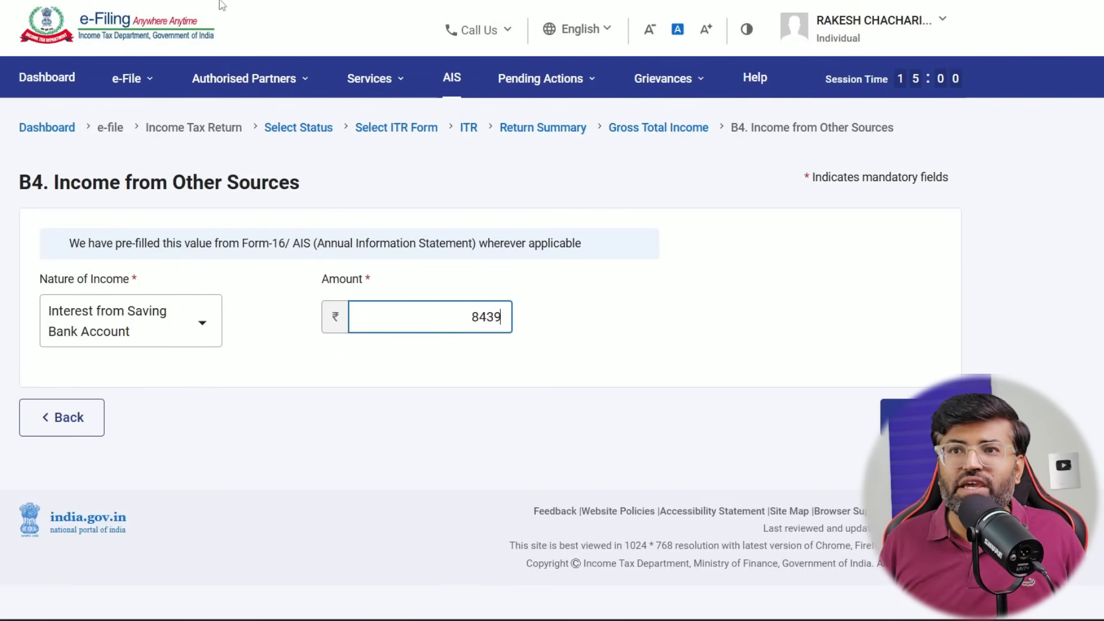
key(ctrl+Tab)
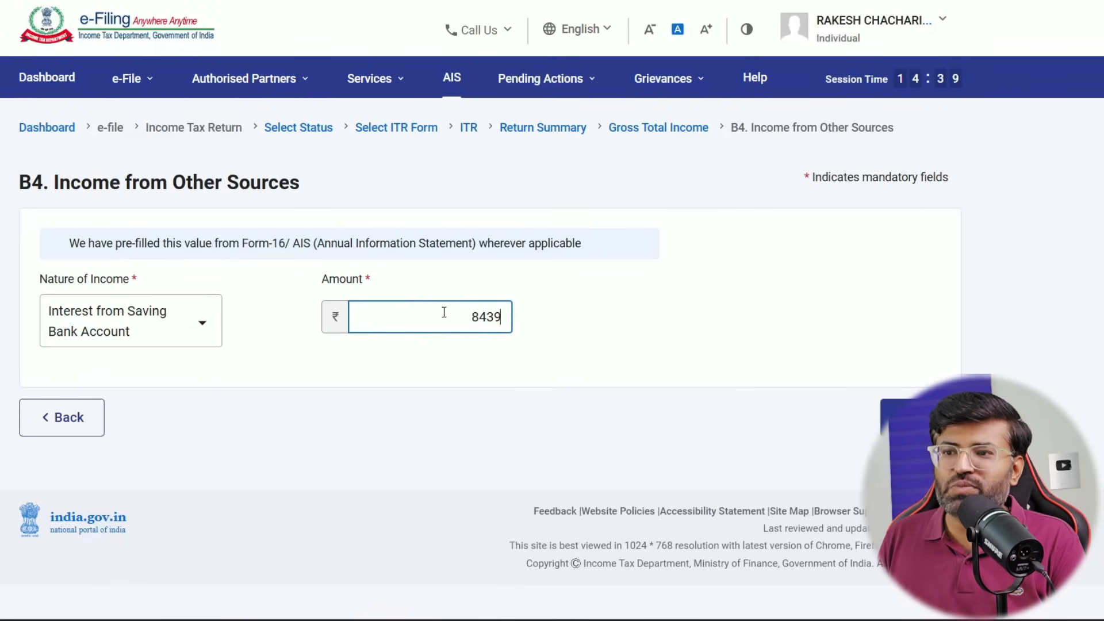
Step: Set the savings account interest amount to 10000 and save the entry
drag(459, 316, 674, 326)
text(10000)
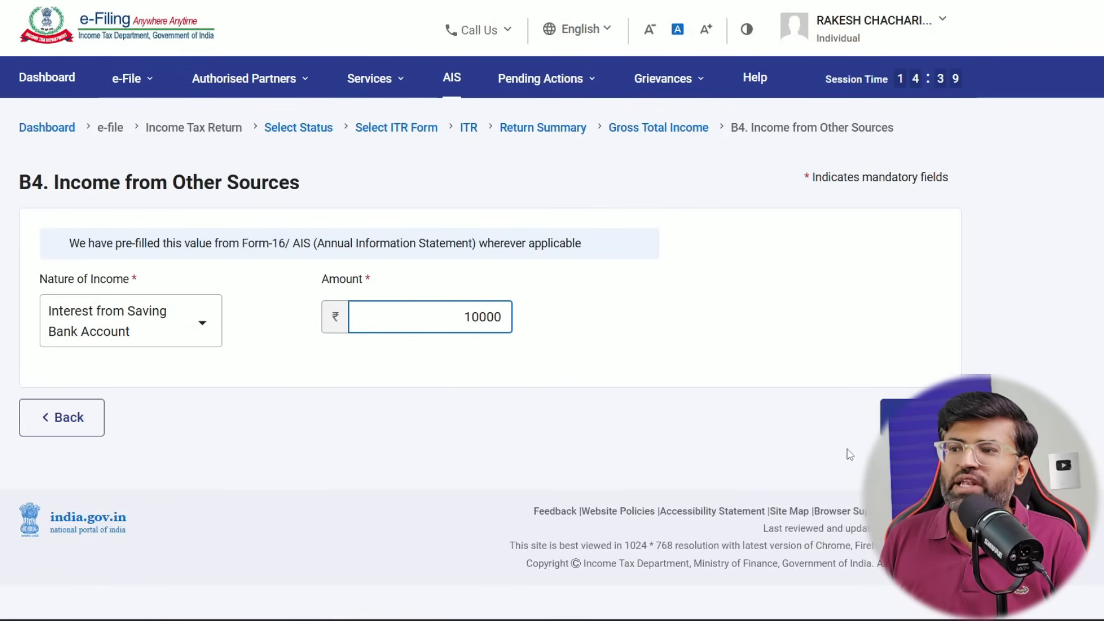
click(921, 418)
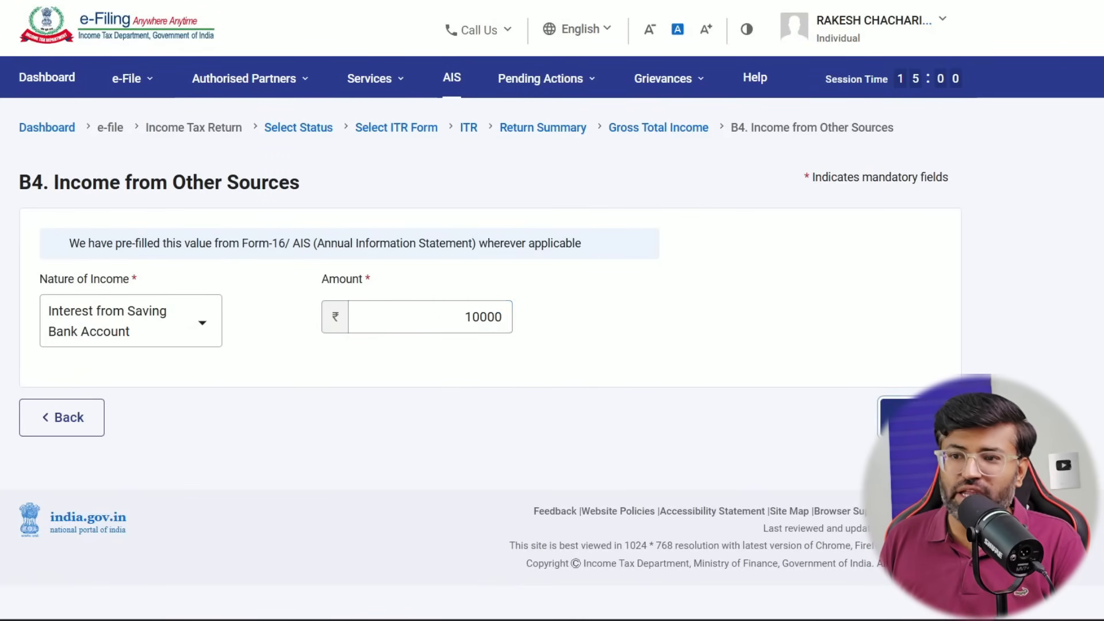
Step: Check the income tax refund interest and the total chargeable under Other Sources, and confirm the Gross Total Income section
scroll(557, 402, down, 15)
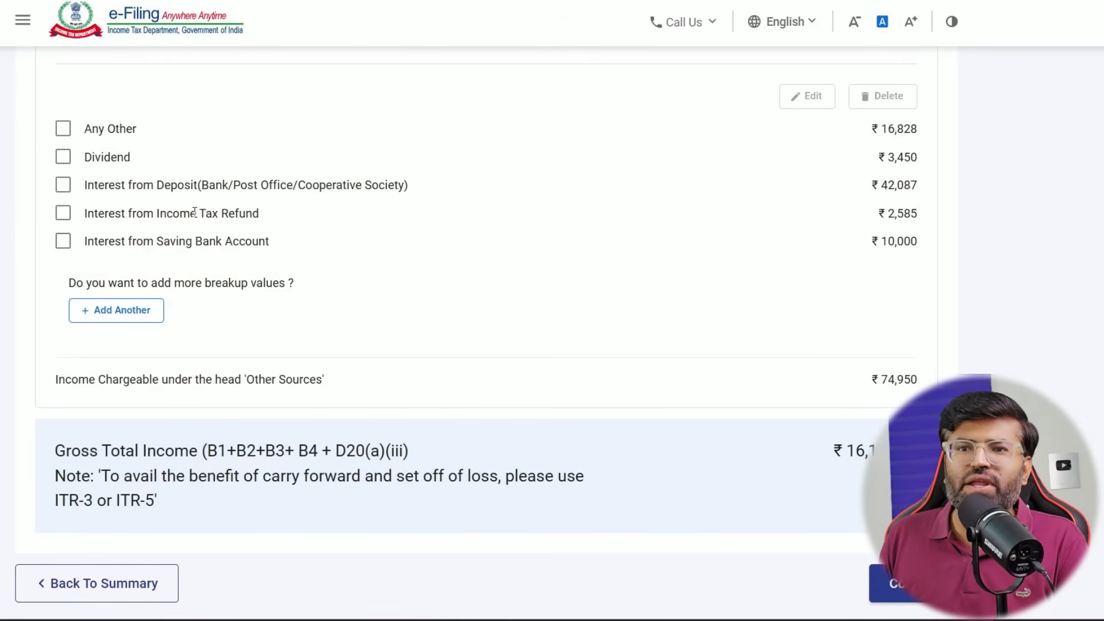
drag(83, 219, 261, 218)
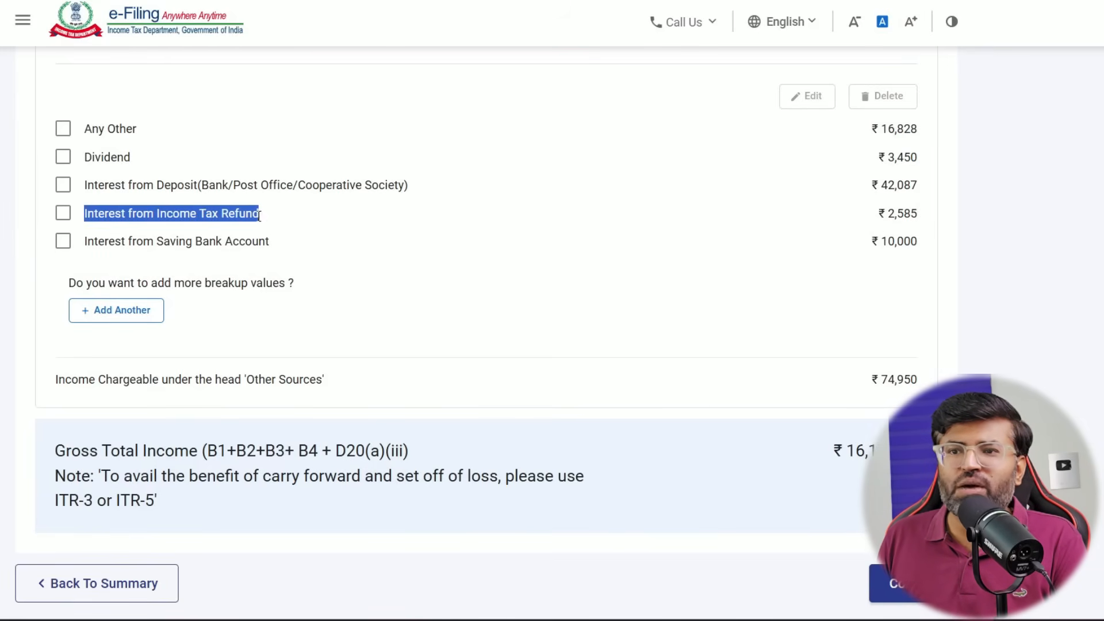
drag(839, 223, 926, 221)
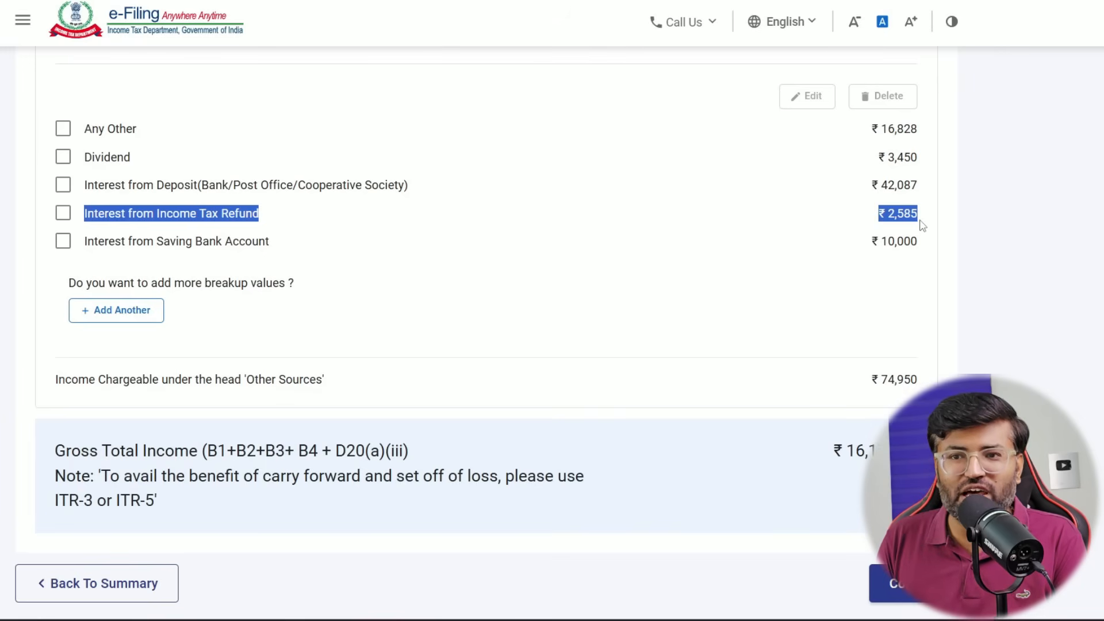
click(899, 195)
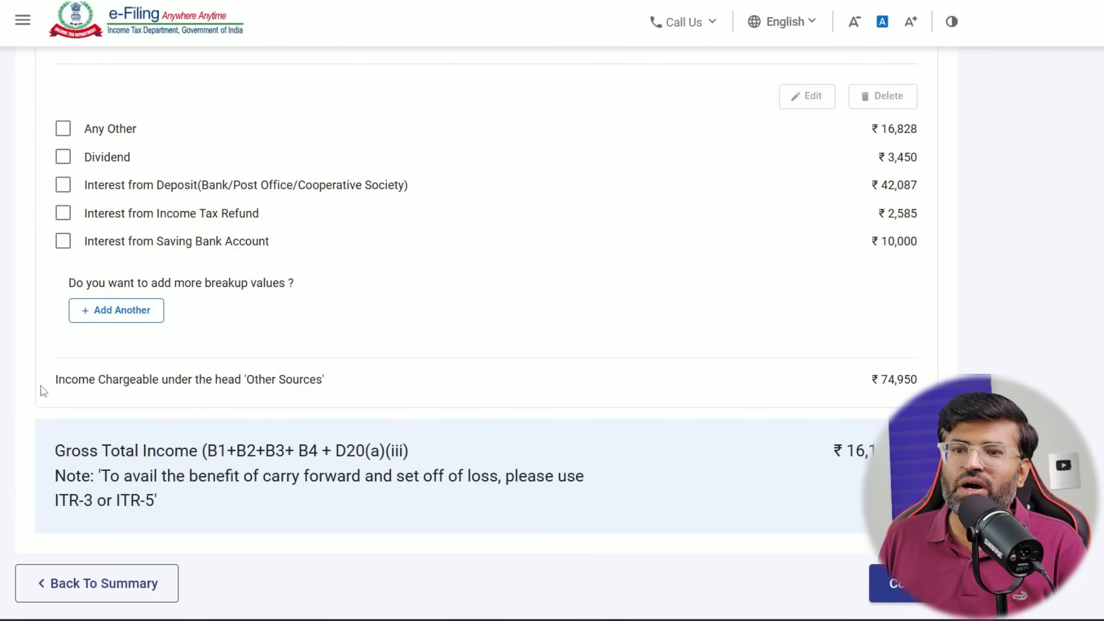
drag(44, 392, 731, 400)
drag(871, 385, 919, 384)
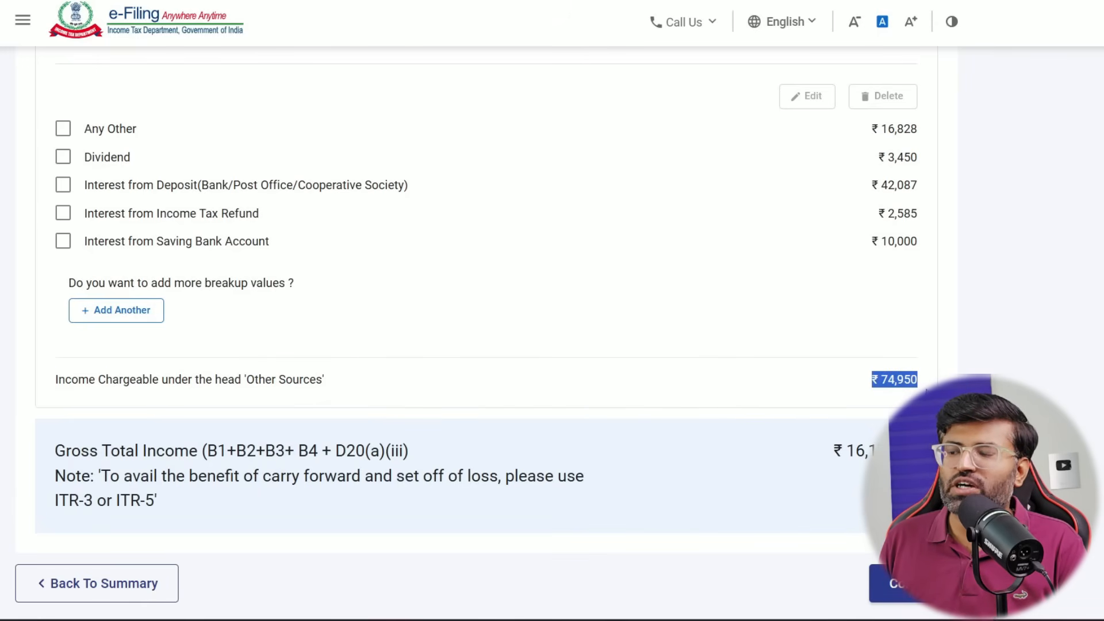
click(927, 390)
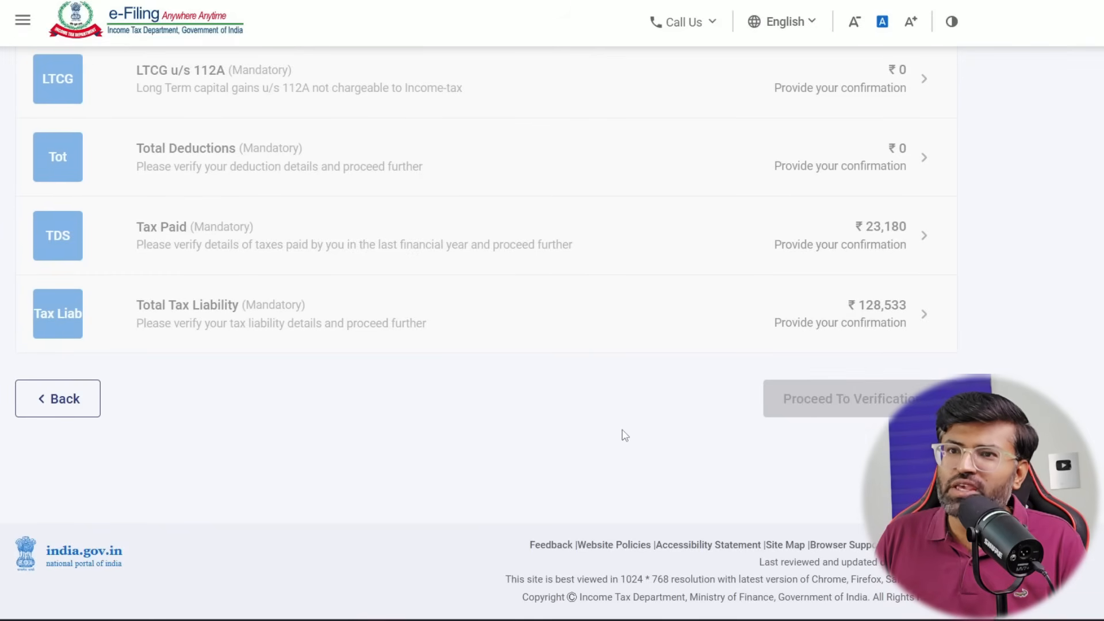
Step: Open the Disclosure Exempt Income section and look through its Financial Particulars of the Business
scroll(624, 436, up, 1)
scroll(748, 230, up, 1)
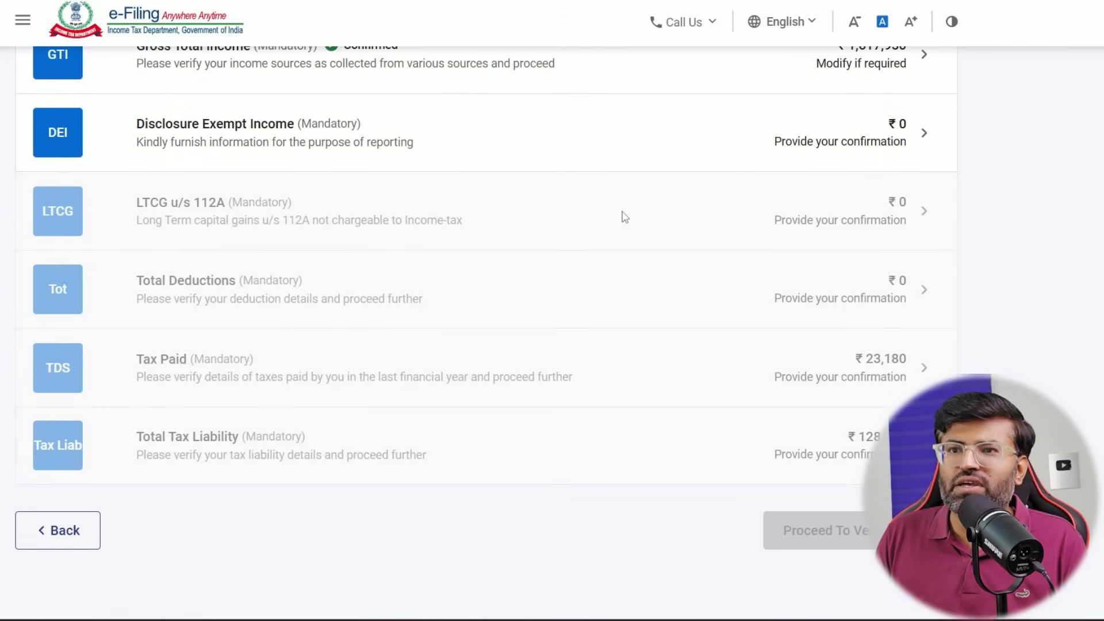
click(259, 139)
scroll(322, 161, down, 3)
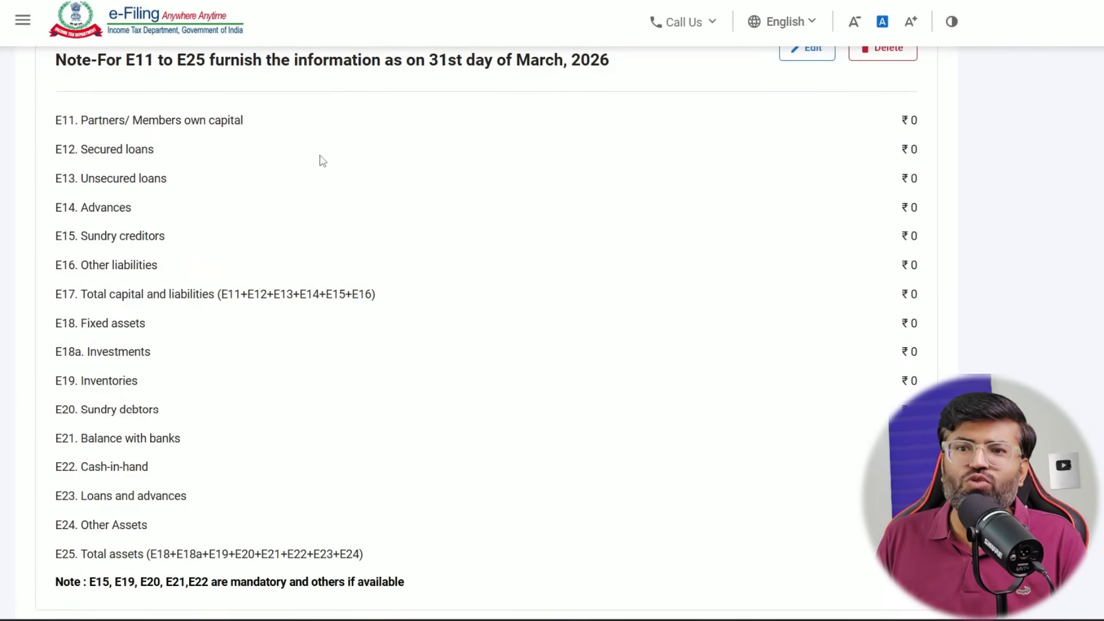
scroll(322, 161, up, 1)
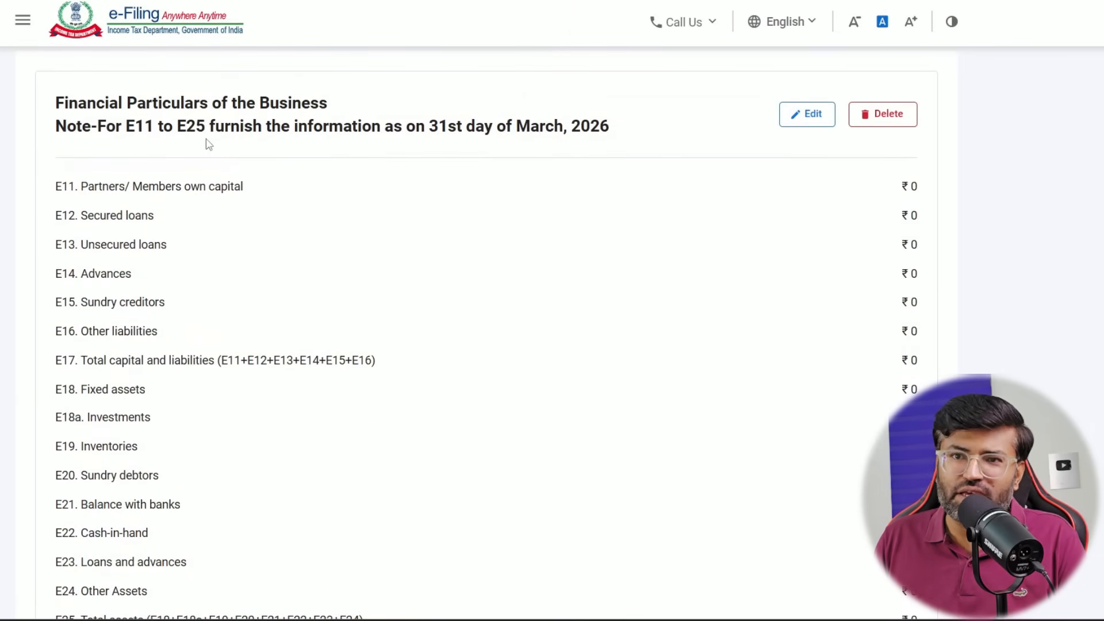
scroll(209, 144, down, 9)
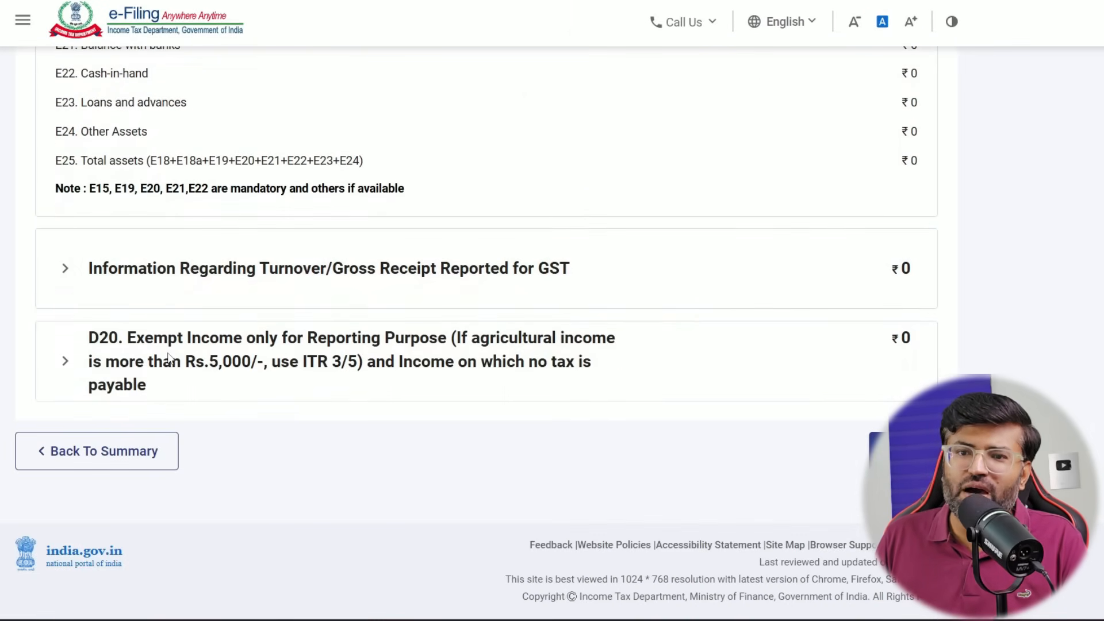
Step: Start an exempt income entry under D20 with the category Sums received from policies/contributions such as LIC/NPS/PF/Sukanya Samriddhi Yojana
click(169, 356)
scroll(123, 329, down, 3)
click(120, 324)
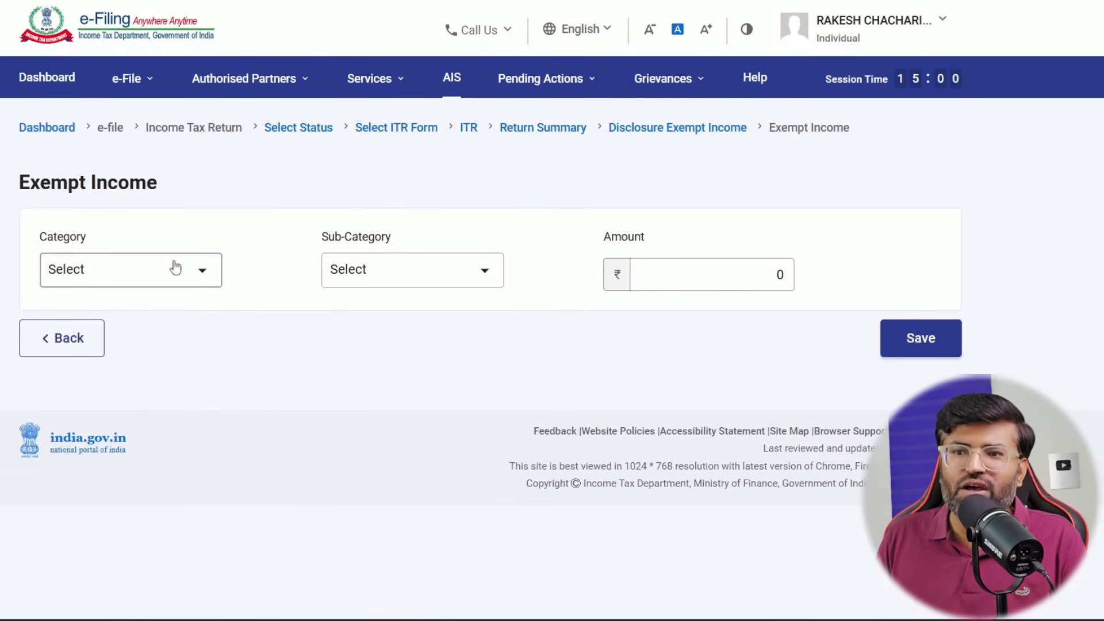
click(175, 267)
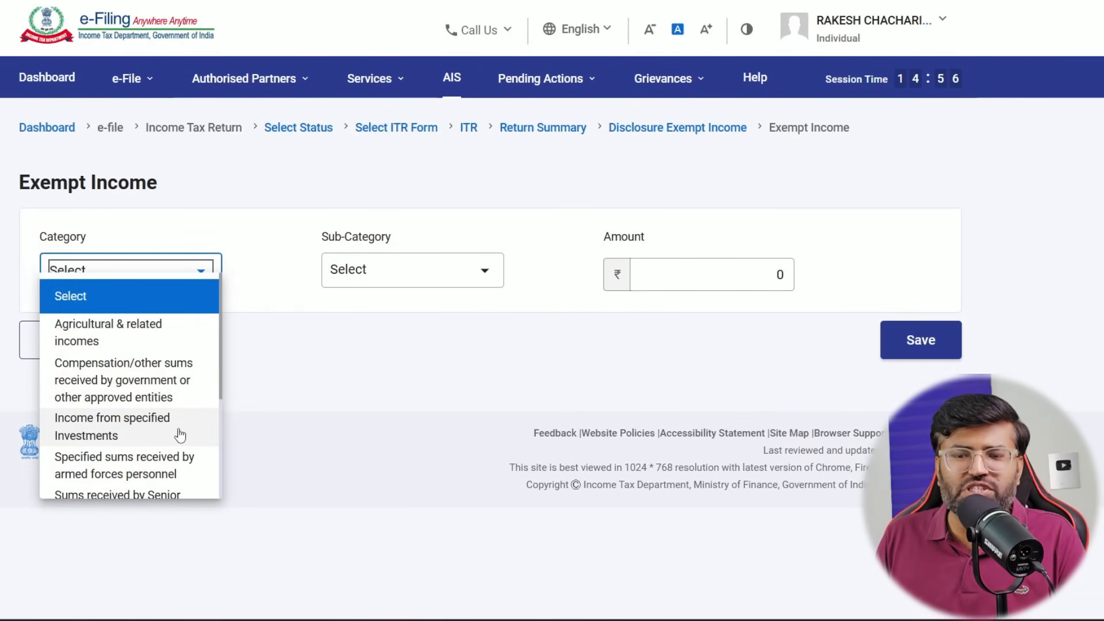
scroll(148, 433, down, 3)
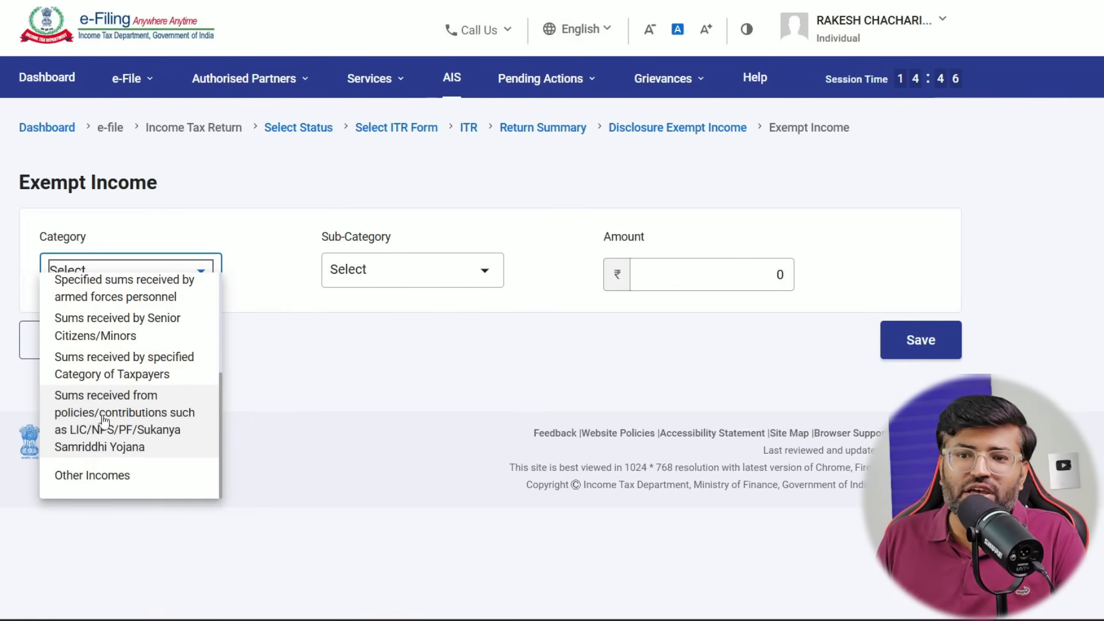
click(154, 428)
Step: Look through the exempt income sub-categories for policy, provident fund and pension receipts, and leave the entry without saving
click(451, 283)
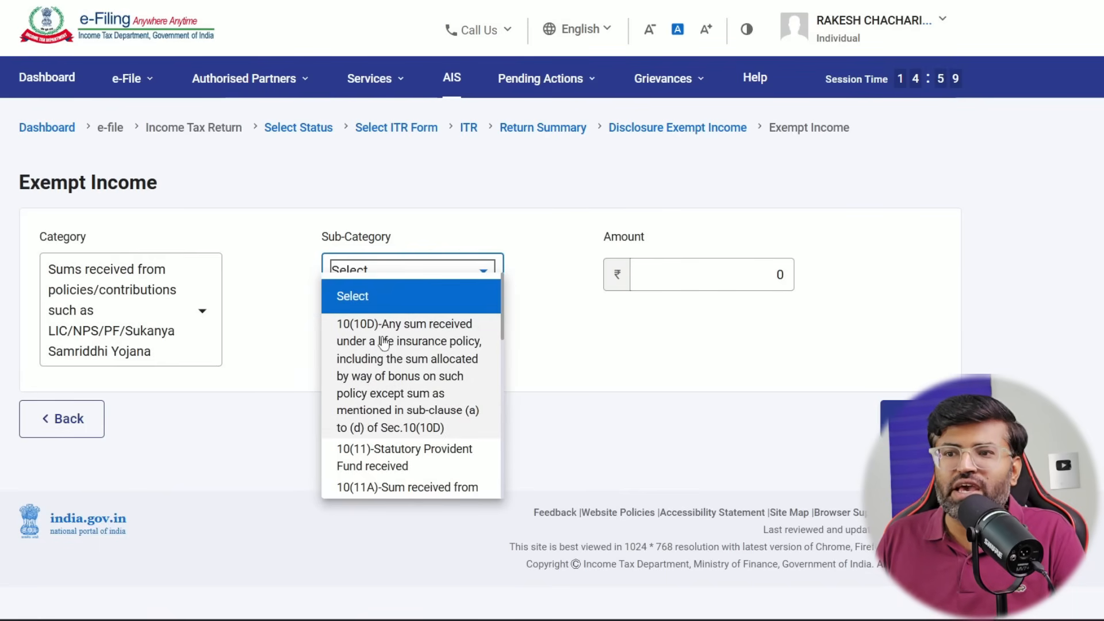
scroll(429, 359, down, 3)
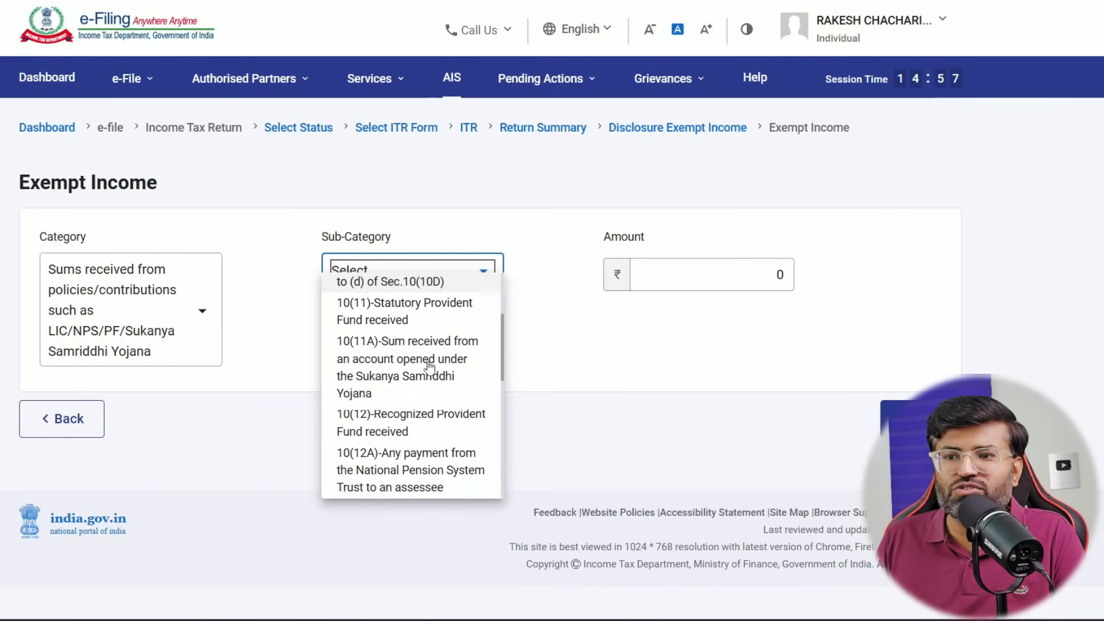
scroll(429, 364, down, 3)
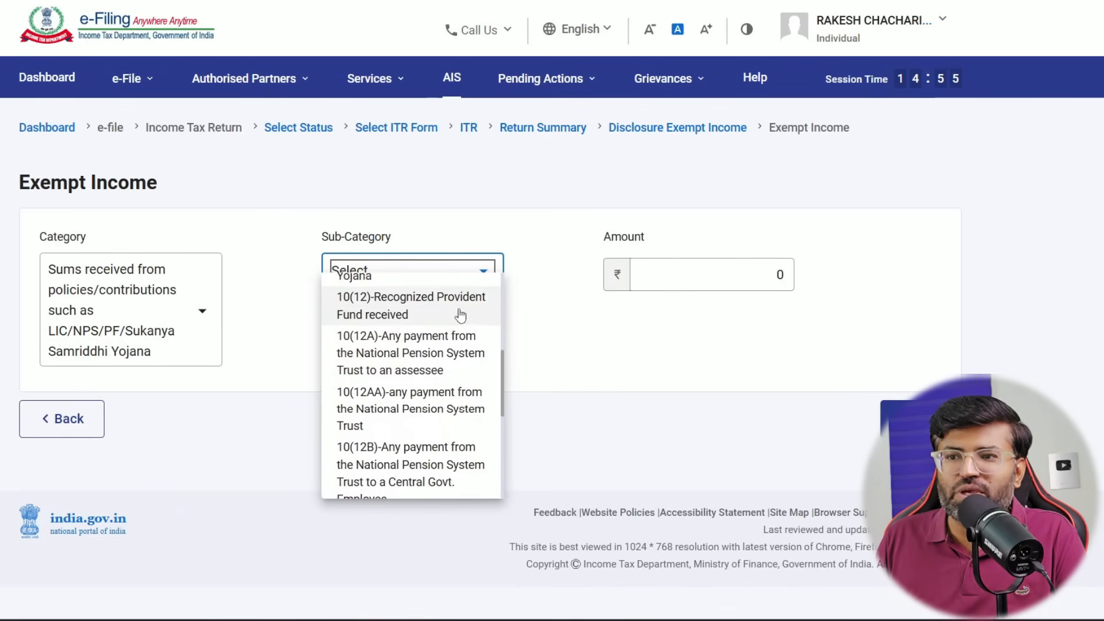
scroll(440, 371, down, 3)
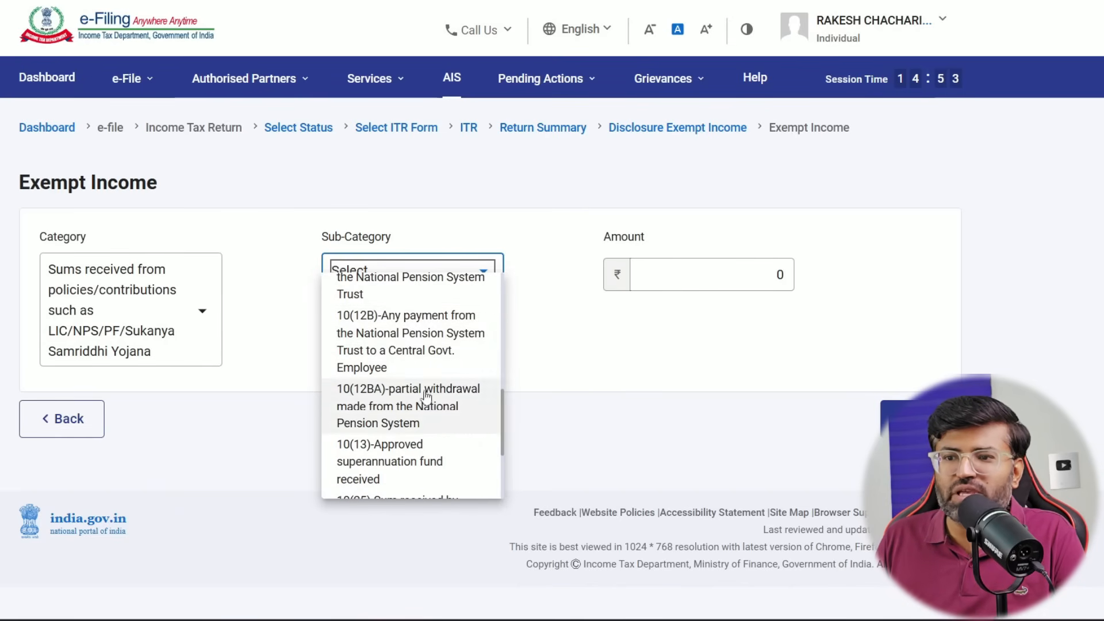
scroll(426, 397, down, 3)
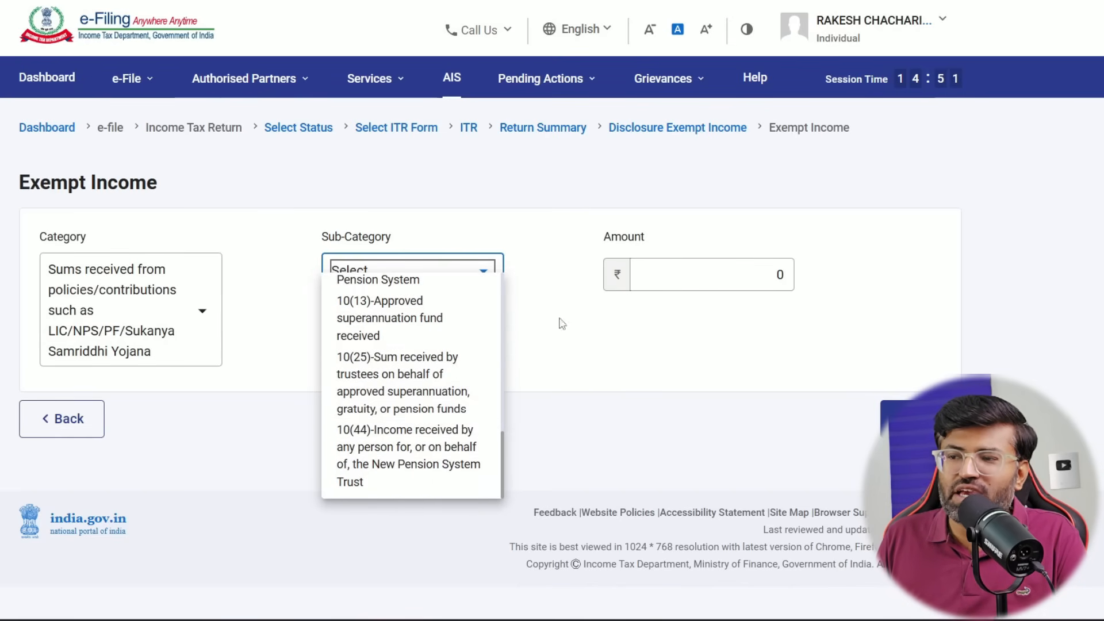
click(715, 276)
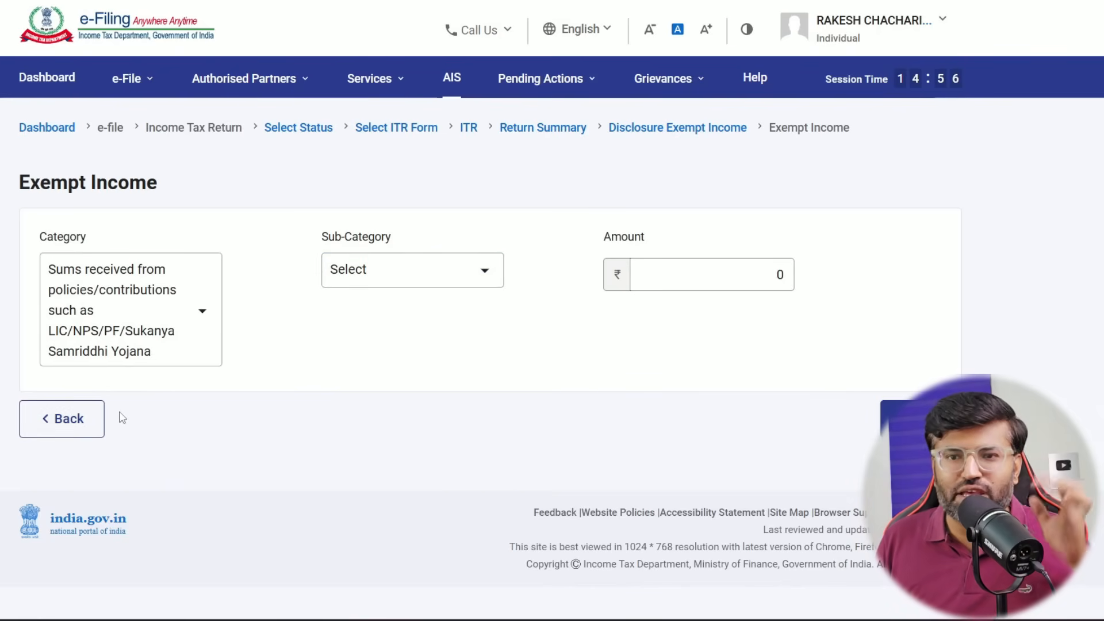
click(42, 426)
Step: Examine the GSTIN and annual outward supplies fields of the GST turnover section, and leave them without entering anything
scroll(406, 350, down, 10)
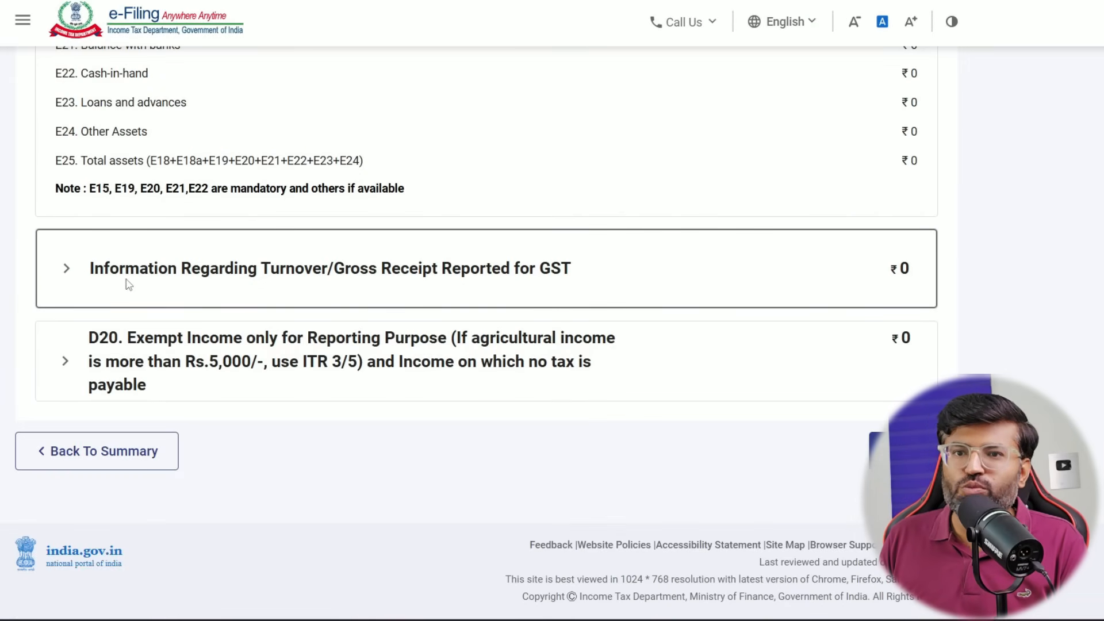
click(76, 276)
click(92, 276)
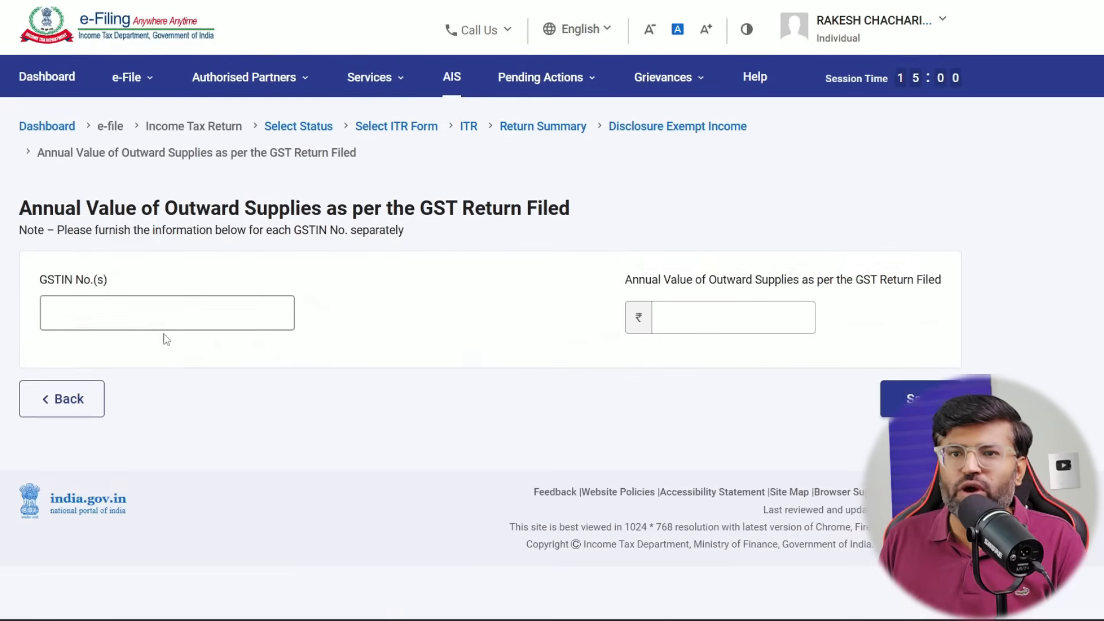
drag(631, 283, 943, 280)
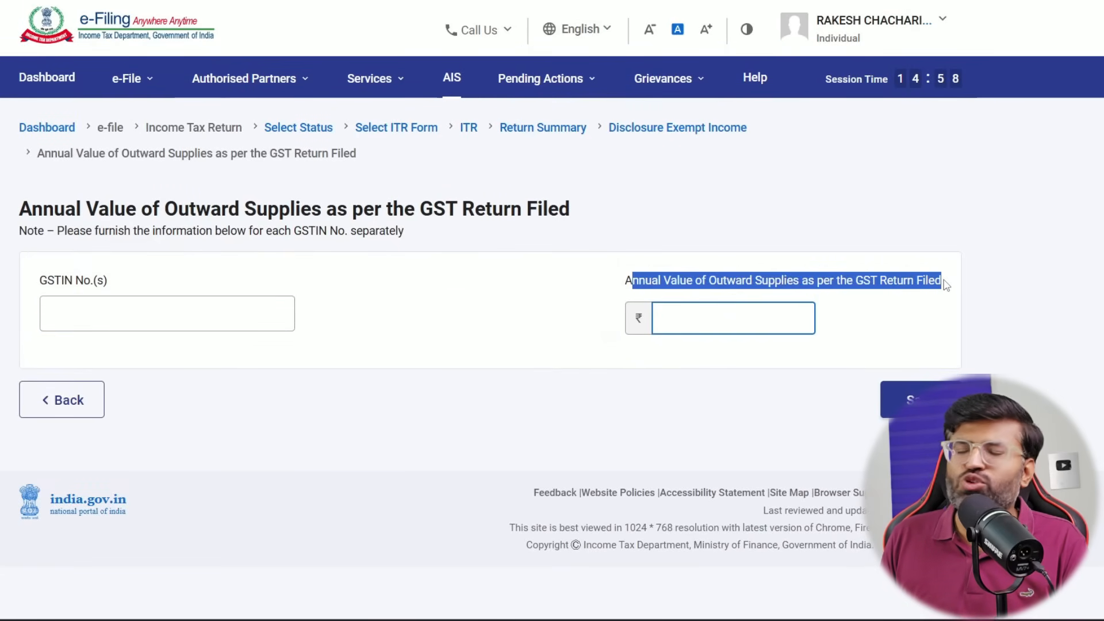
click(698, 320)
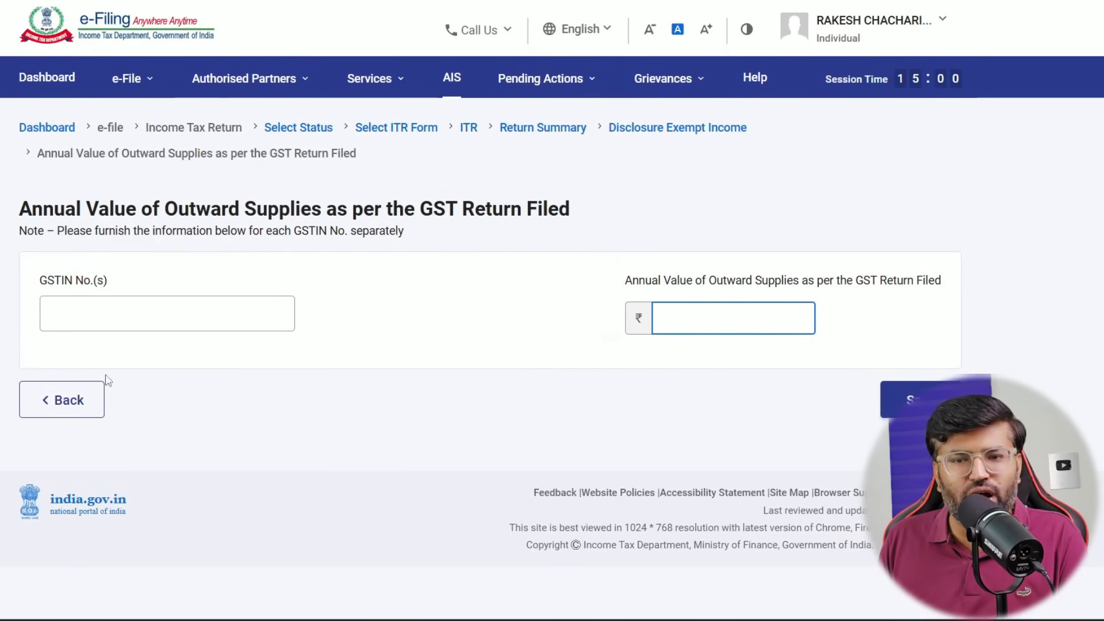
click(87, 400)
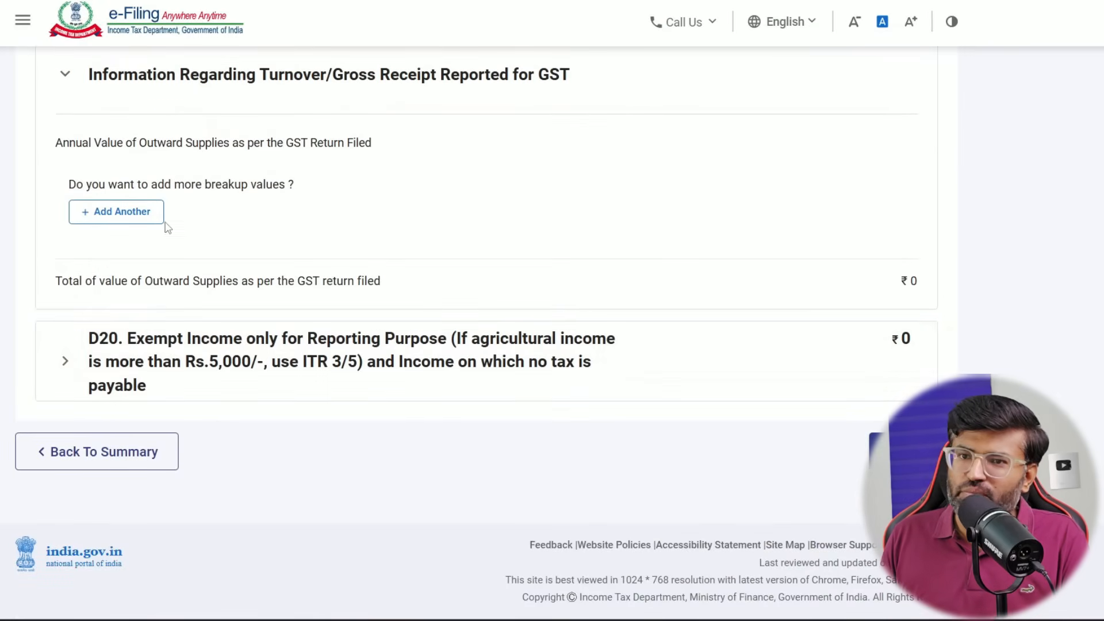
click(68, 74)
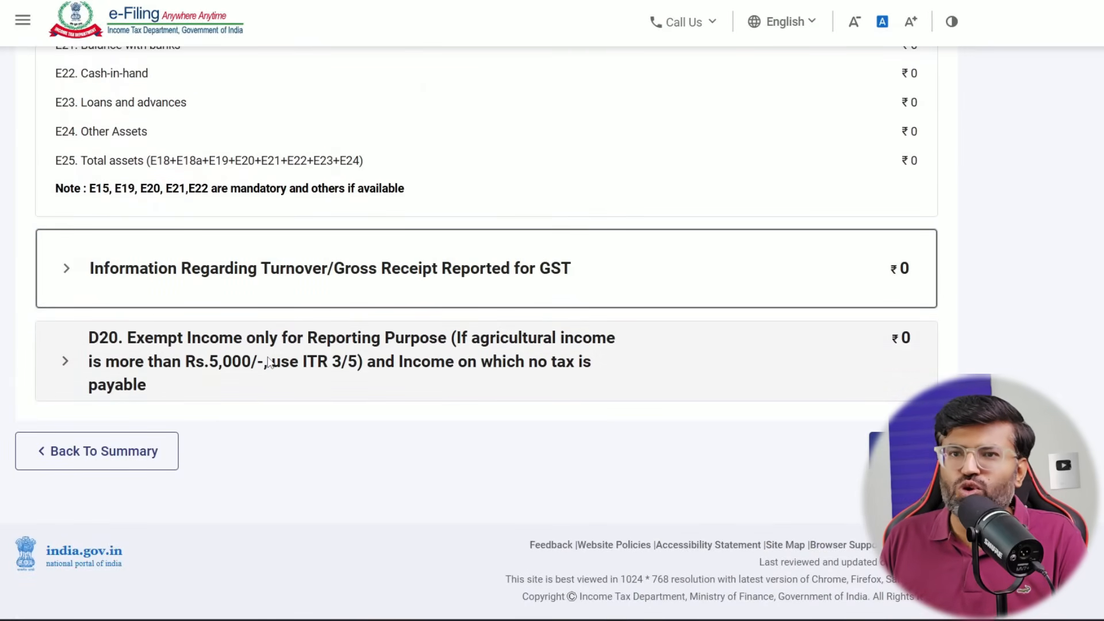
Step: Check the reporting date and the note on mandatory items in the Financial Particulars of the Business
scroll(266, 362, up, 7)
scroll(216, 353, down, 1)
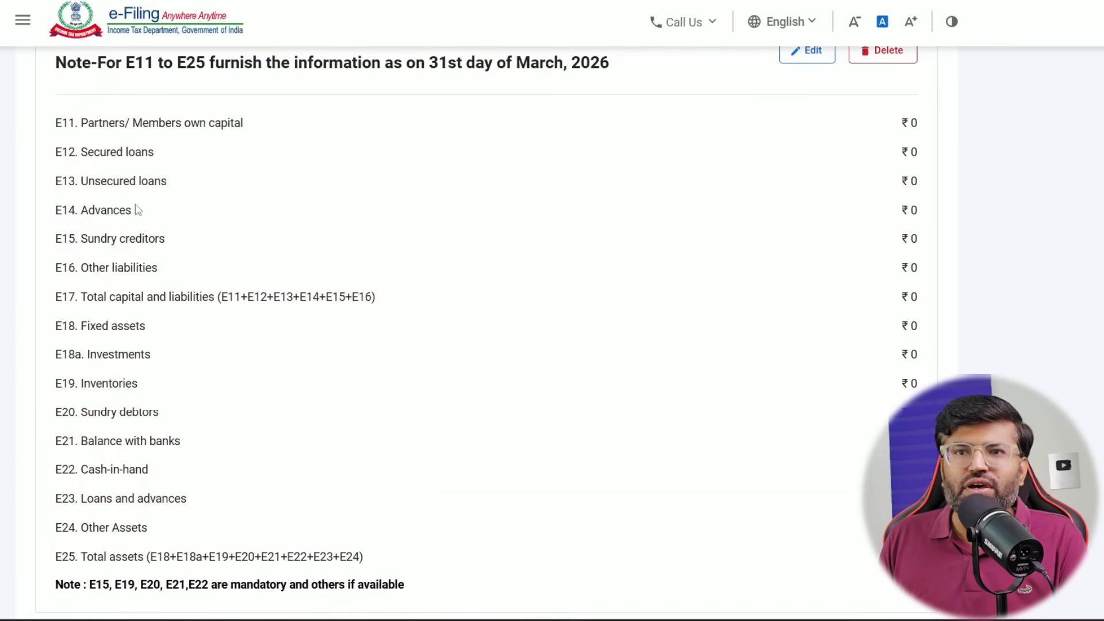
drag(78, 69, 600, 64)
click(431, 72)
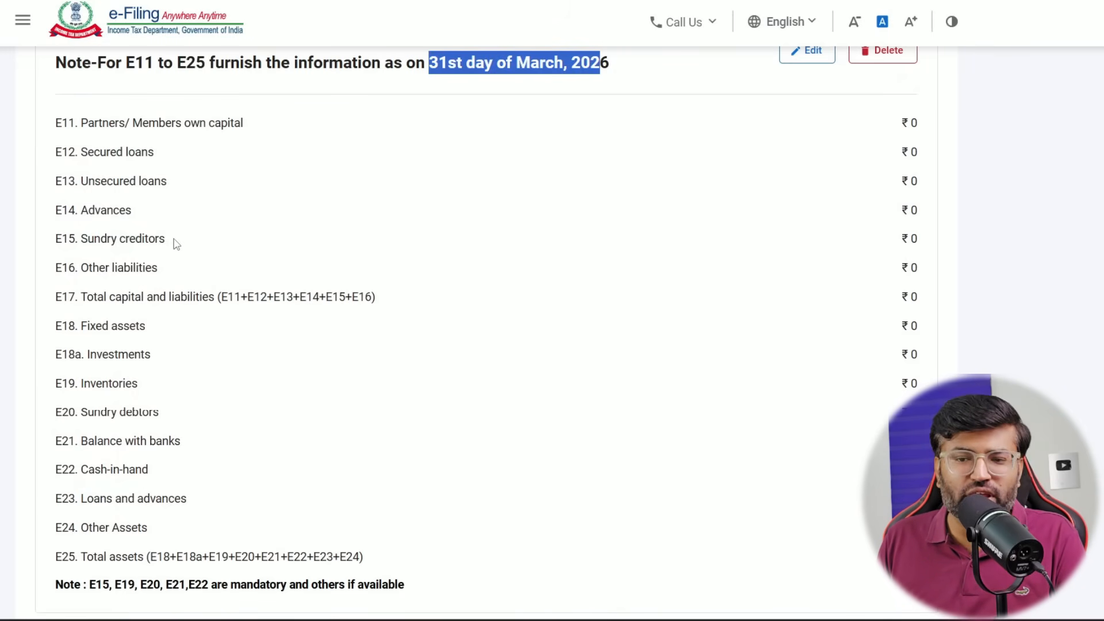
scroll(172, 443, down, 1)
drag(89, 524, 414, 535)
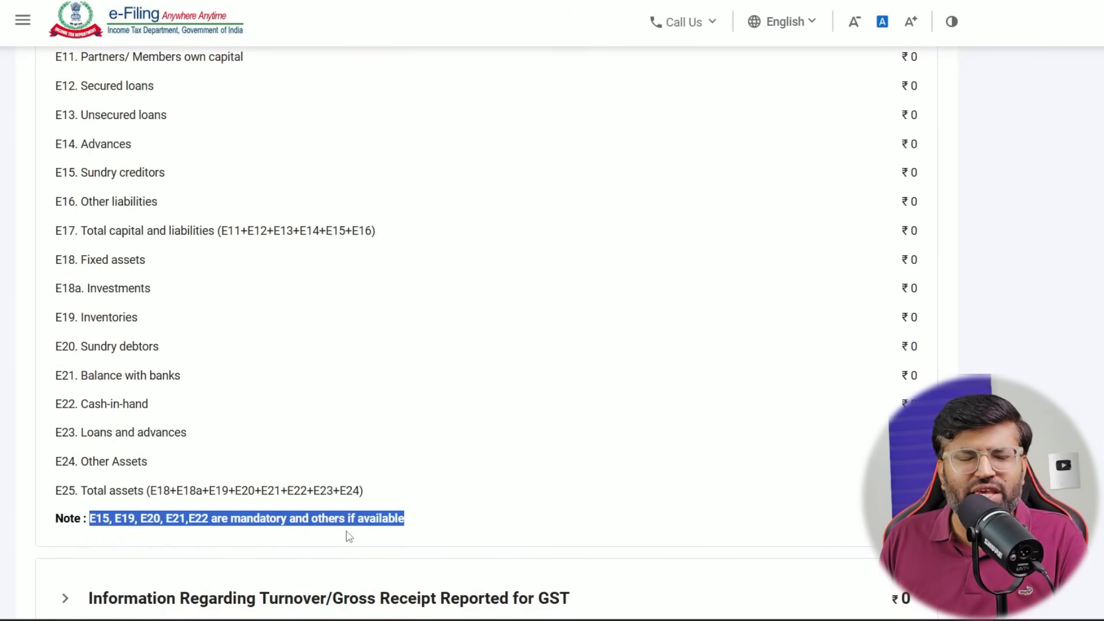
click(118, 524)
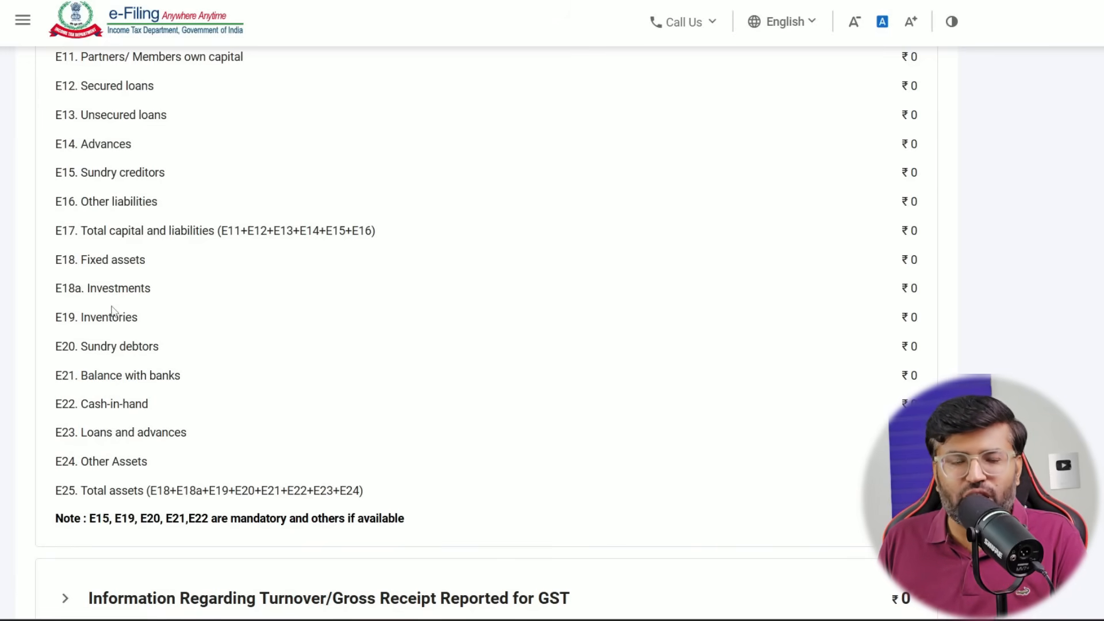
scroll(673, 207, up, 3)
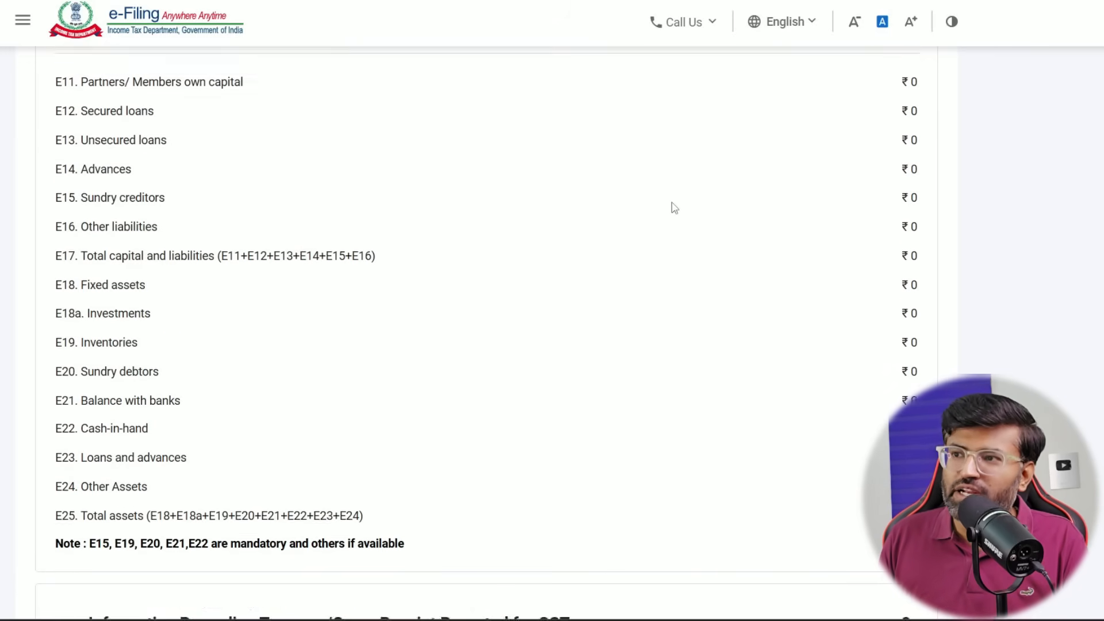
Step: Edit the Financial Particulars of the Business, fill the blank items from E11 to E24 with 0, and save them
click(794, 117)
scroll(853, 168, down, 2)
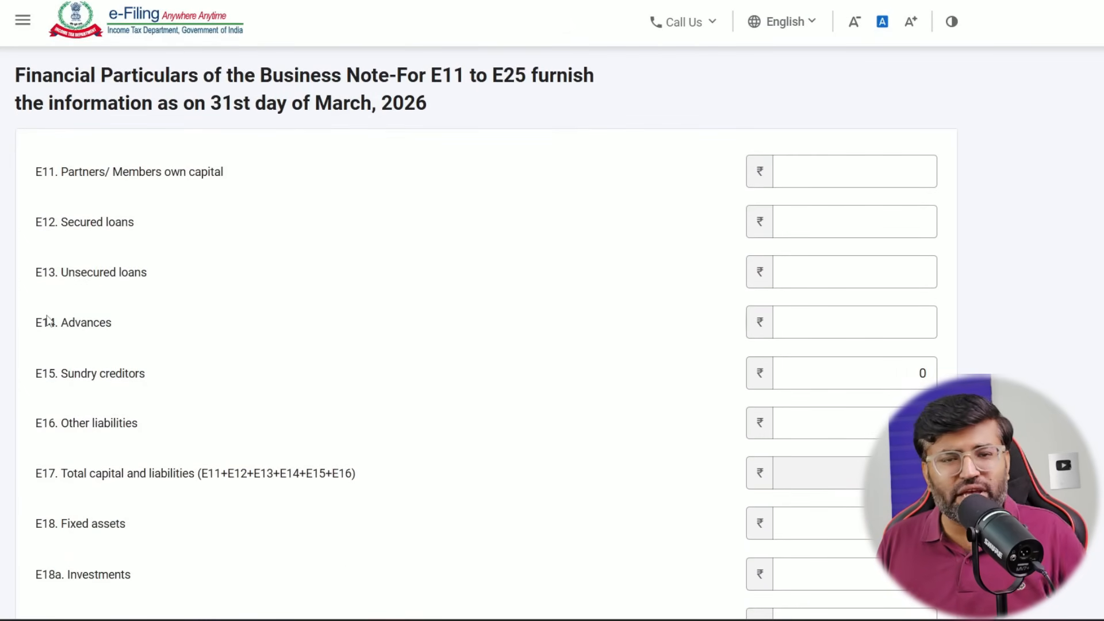
click(909, 172)
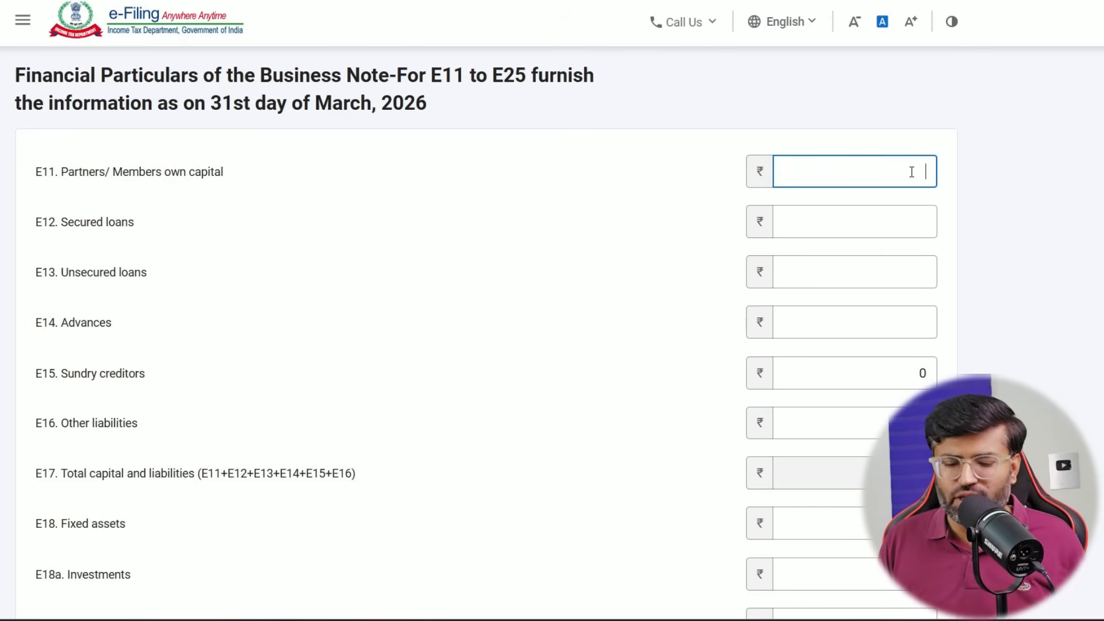
key(Tab)
key(Tab)
key(Tab)
key(Tab)
key(Tab)
key(Tab)
key(Tab)
key(Tab)
key(Tab)
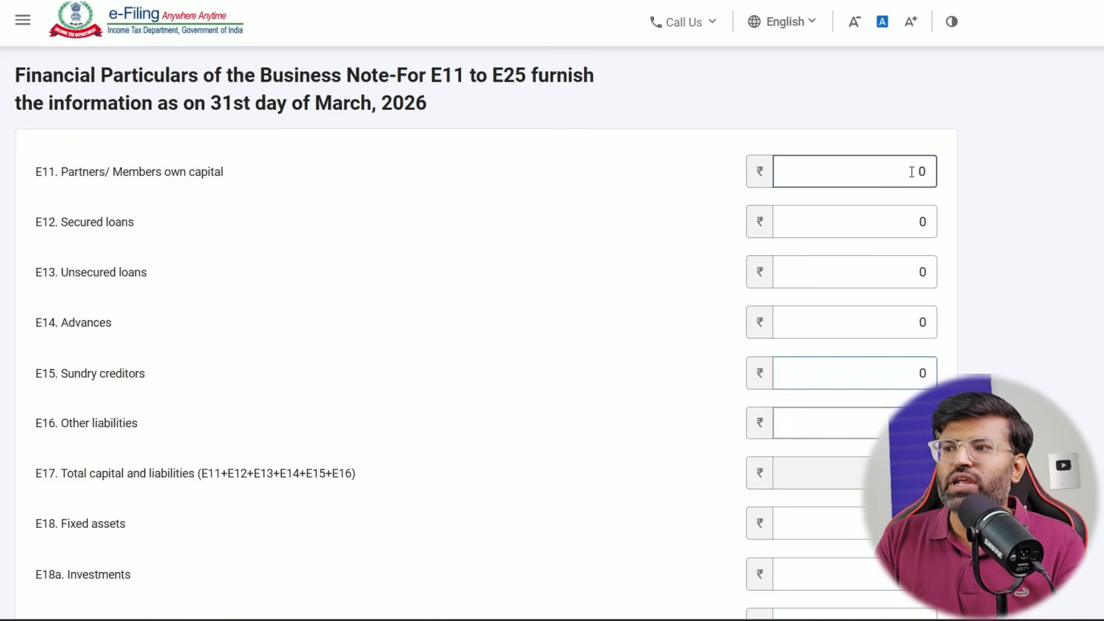
key(Tab)
key(Tab)
key(Tab)
key(Tab)
key(Tab)
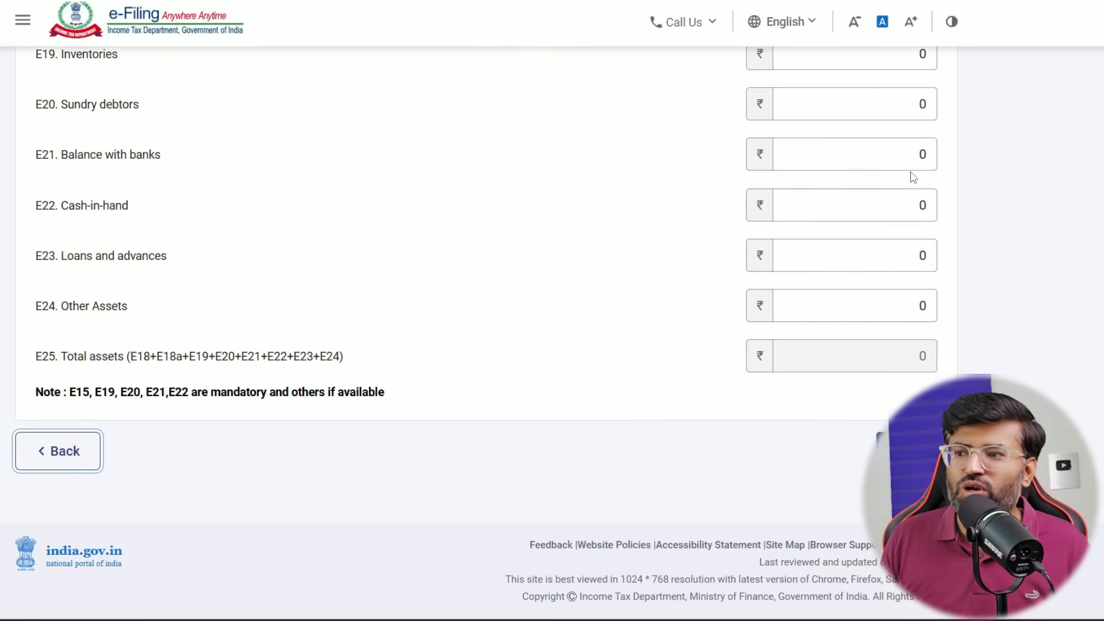
key(Tab)
key(Return)
scroll(281, 460, up, 5)
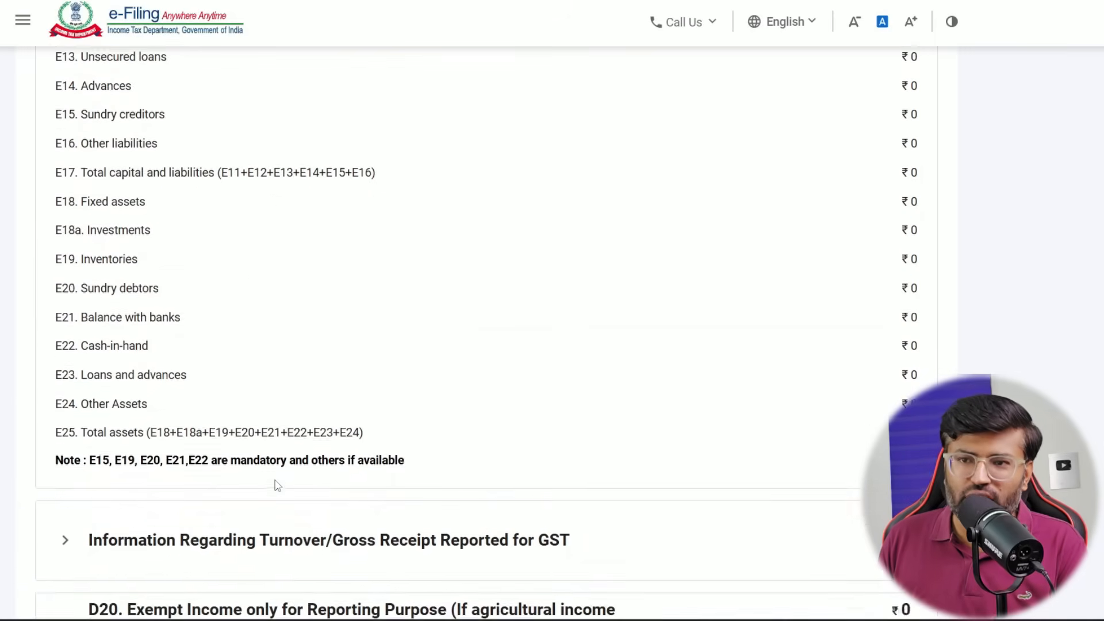
Step: Recheck the note on mandatory items in the Financial Particulars of the Business and confirm the Disclosure Exempt Income section
scroll(199, 379, up, 1)
scroll(173, 420, down, 1)
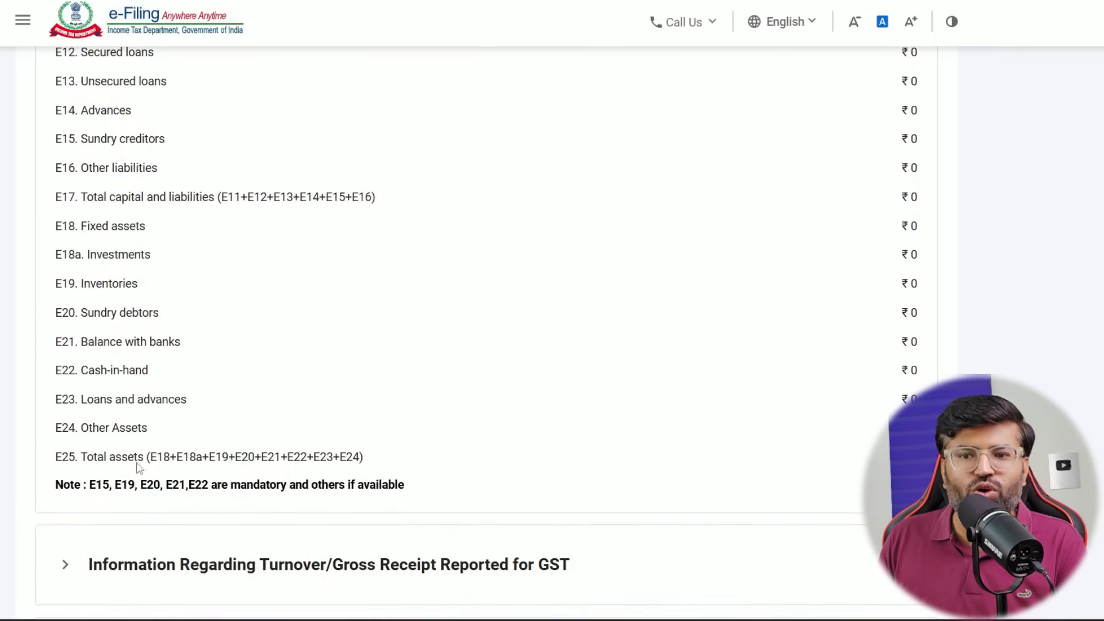
drag(91, 485, 213, 489)
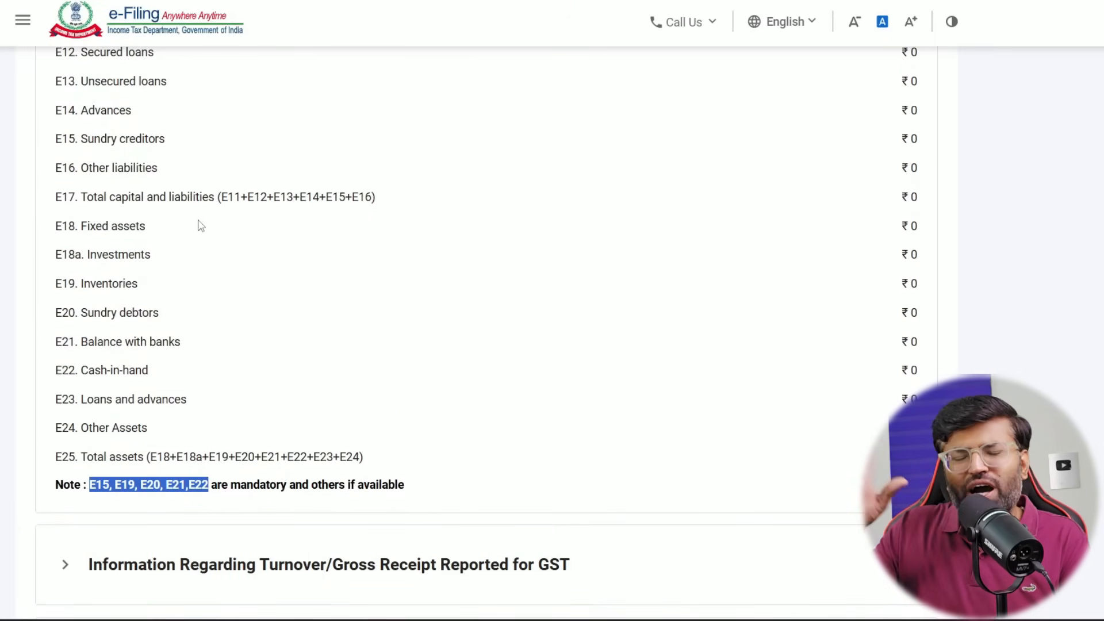
scroll(266, 219, down, 5)
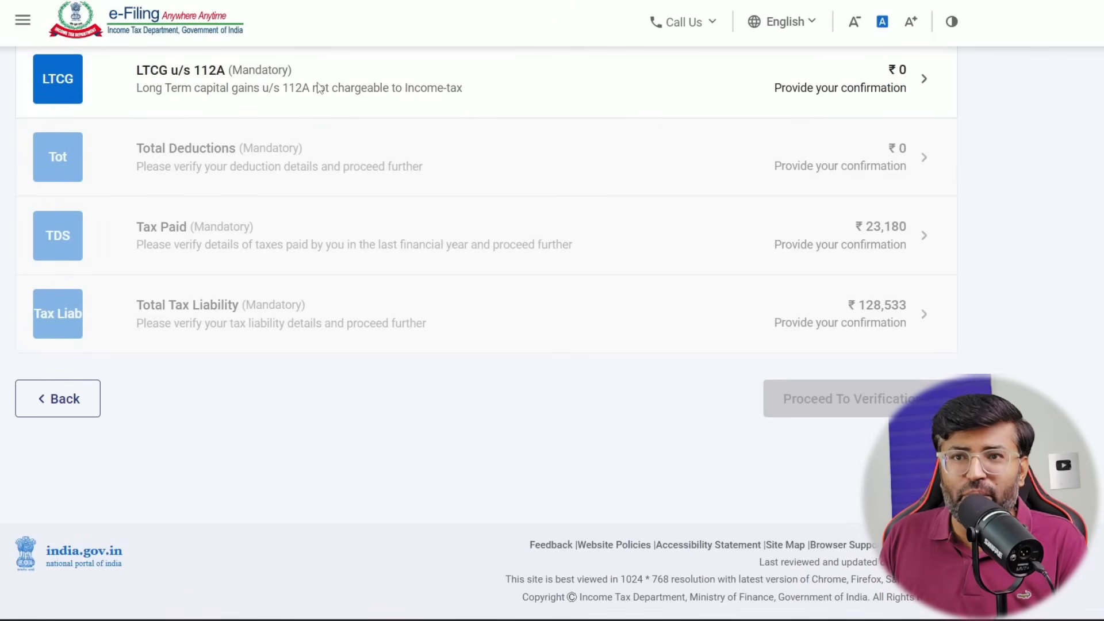
Step: Open the LTCG u/s 112A section of the return and examine the total sale consideration field
click(163, 91)
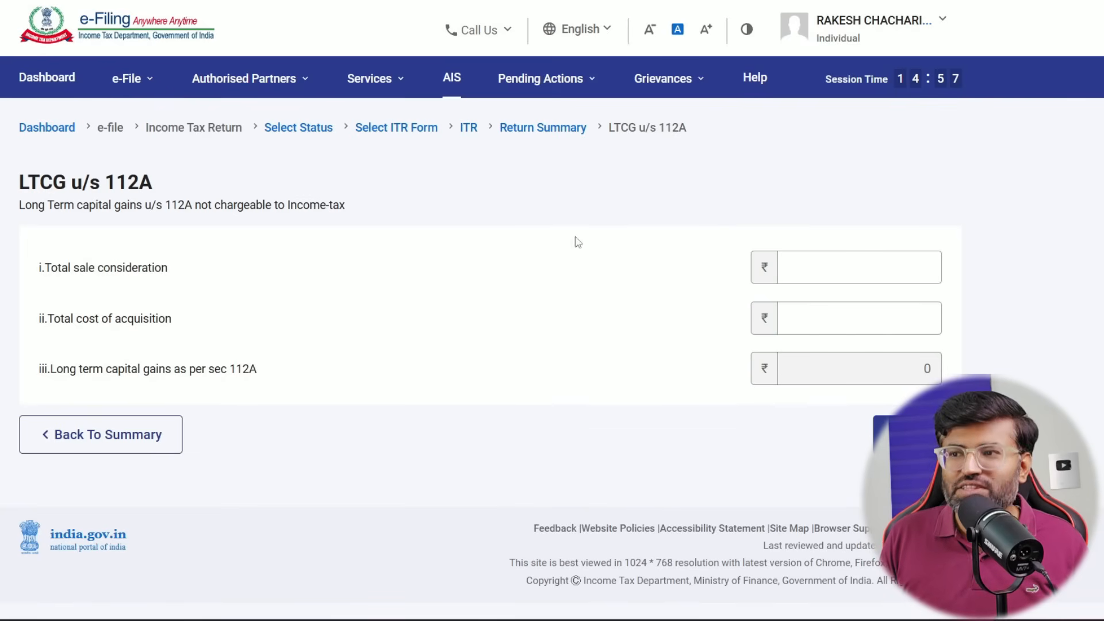
click(887, 262)
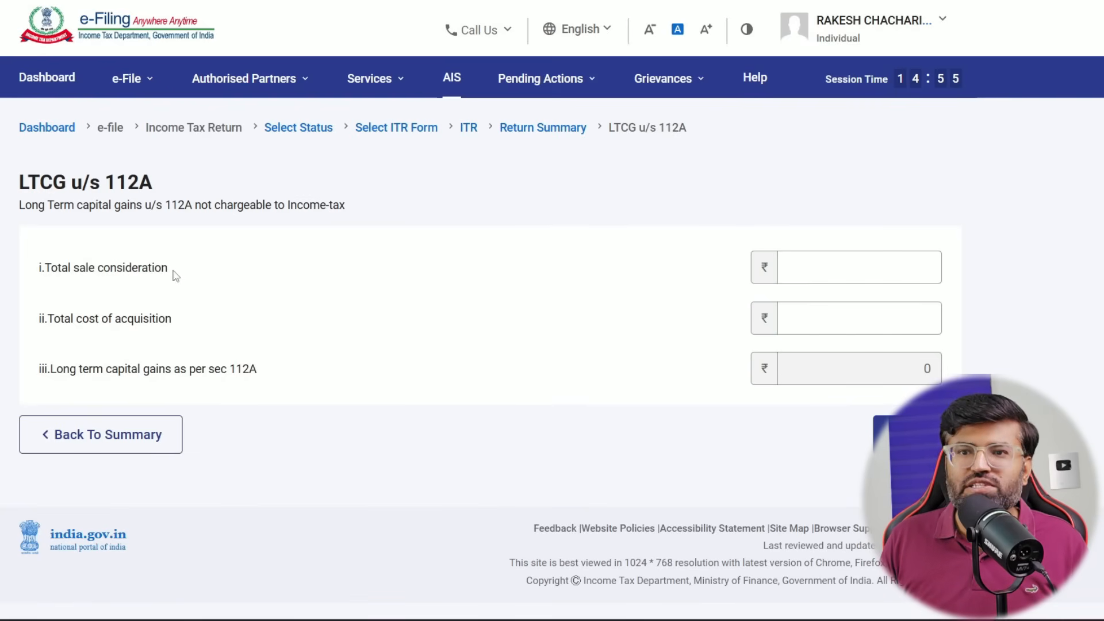
drag(169, 268, 51, 268)
click(878, 259)
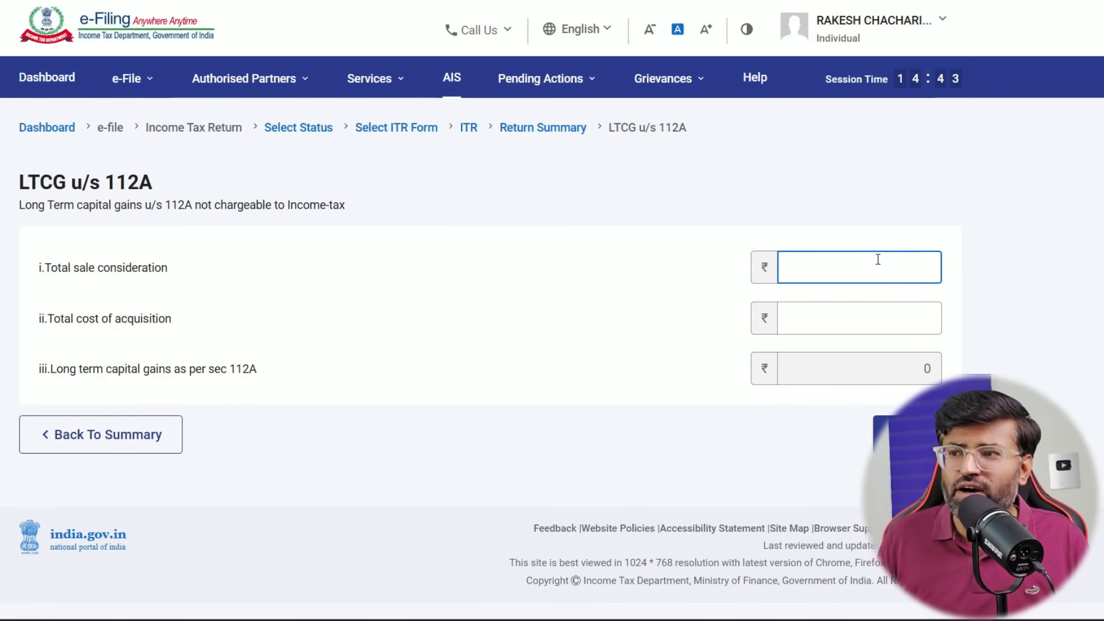
Step: Check the breakdown of the sale of securities and units of mutual fund in the Taxpayer Information Summary
click(369, 78)
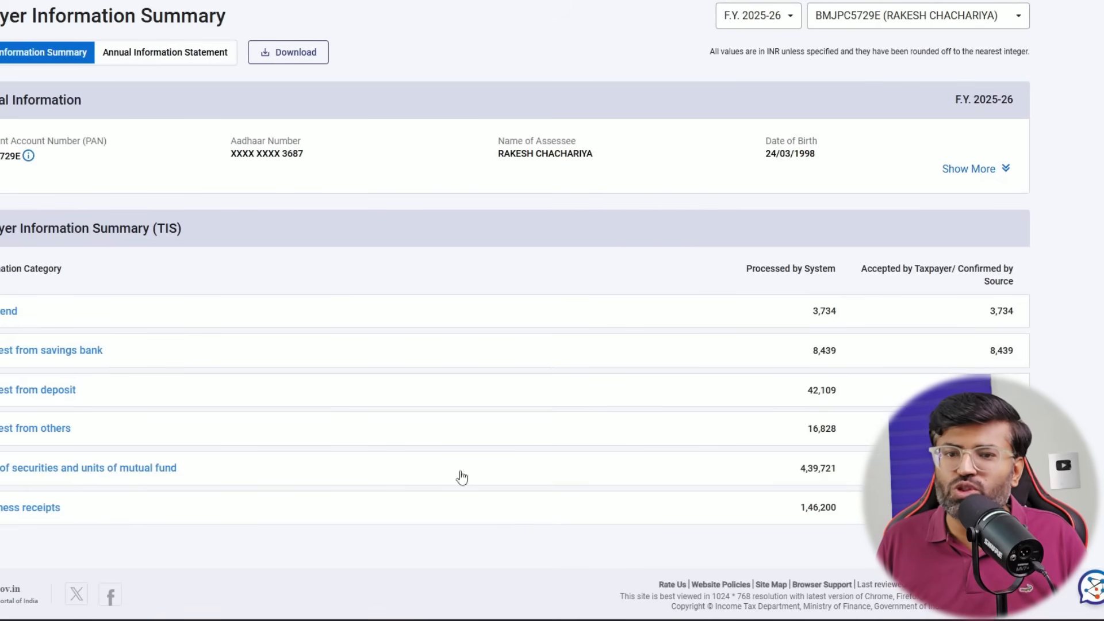
click(113, 468)
scroll(114, 461, down, 2)
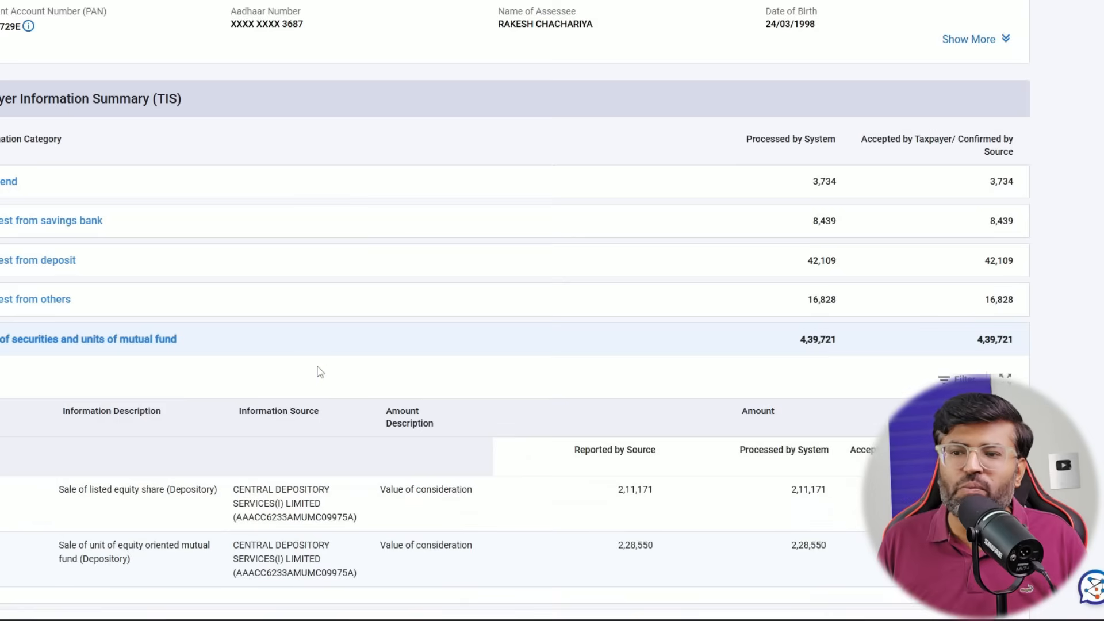
scroll(414, 437, down, 1)
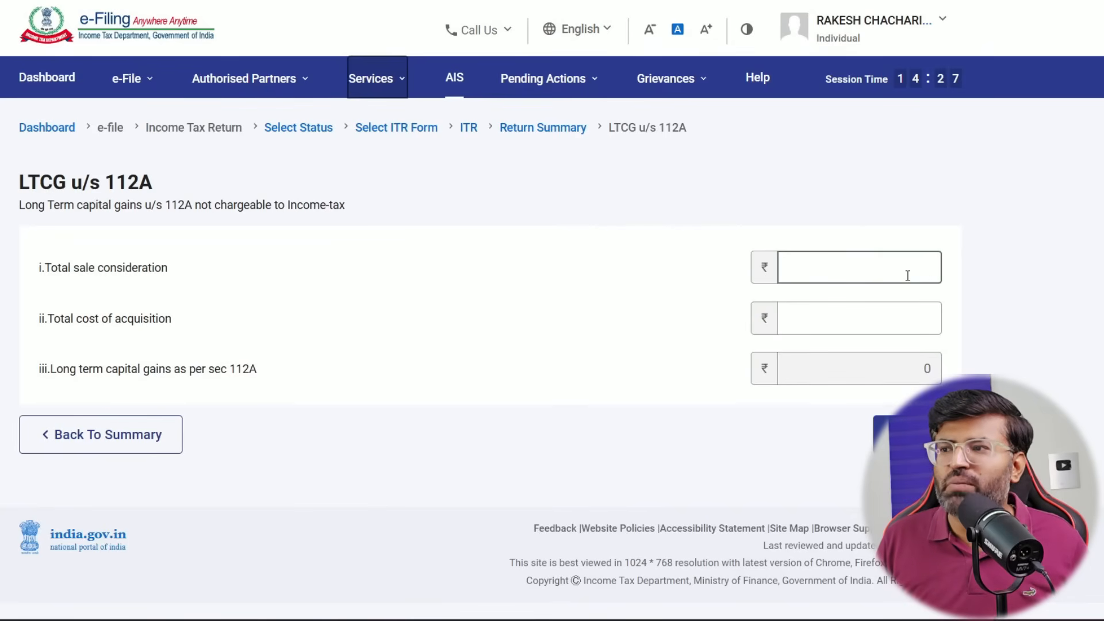
Step: Enter a total sale consideration of 500000 and a total cost of acquisition of 400000 for LTCG u/s 112A, and confirm the section
click(906, 275)
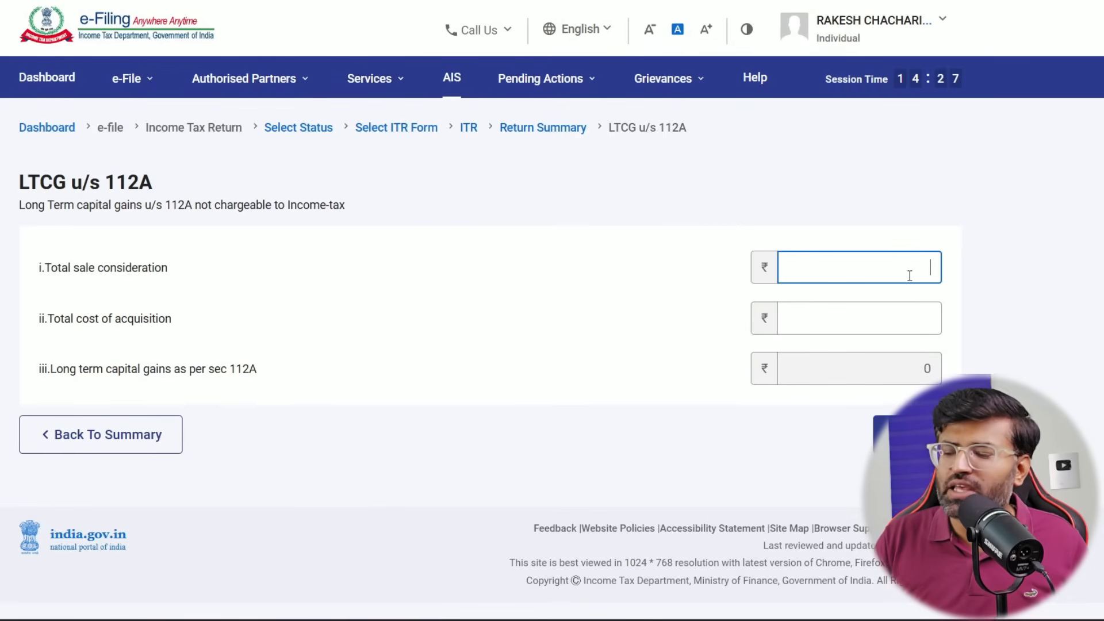
text(50000)
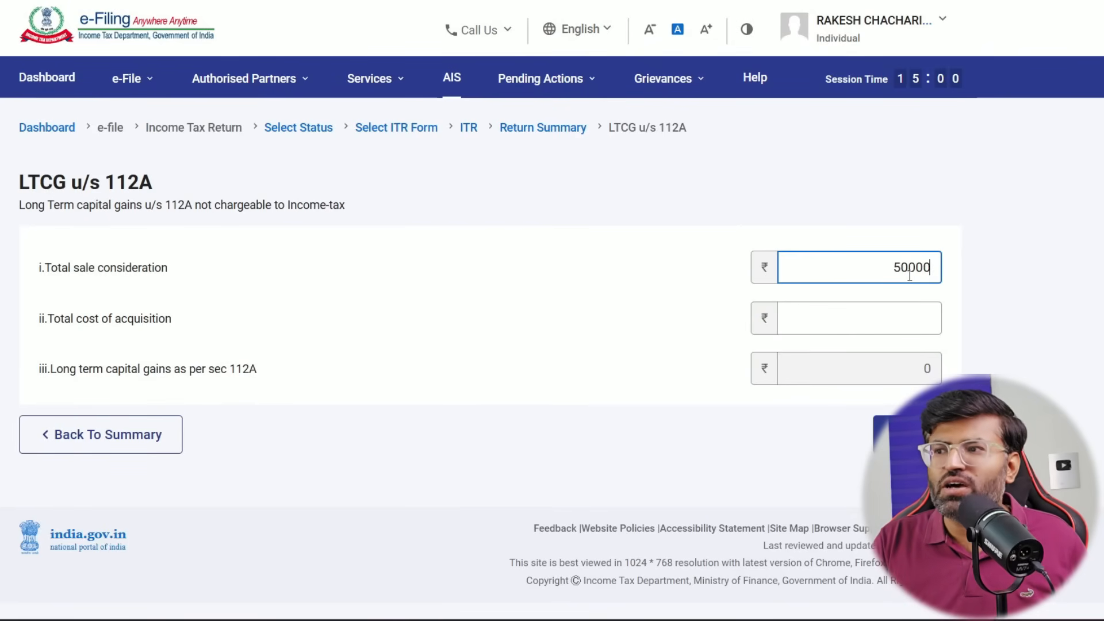
text(0)
click(900, 319)
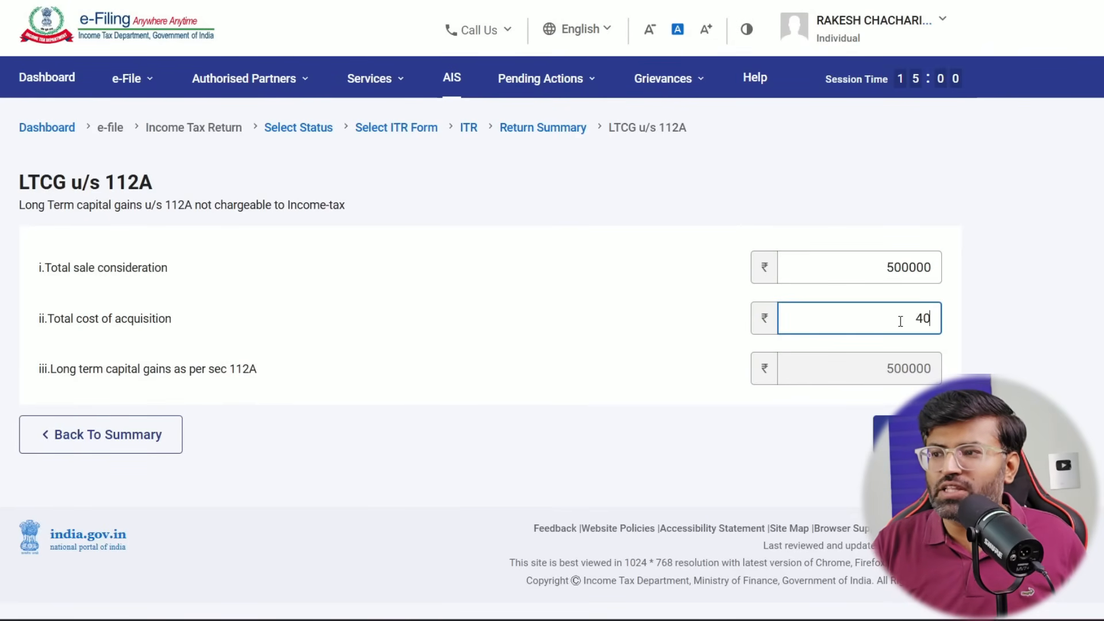
text(40000)
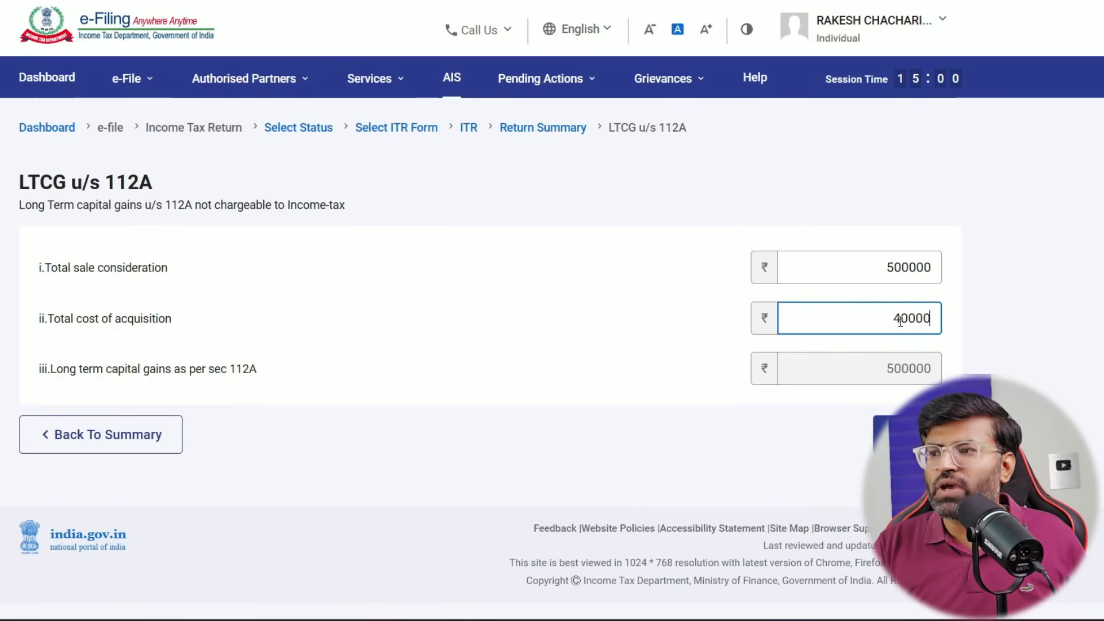
text(0)
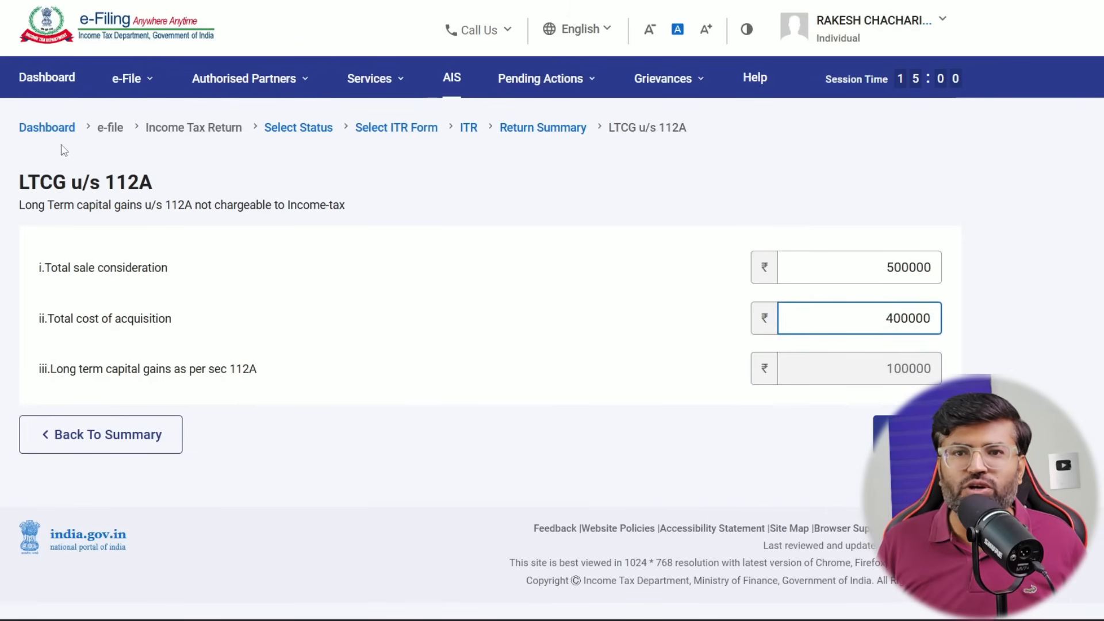
drag(17, 183, 153, 195)
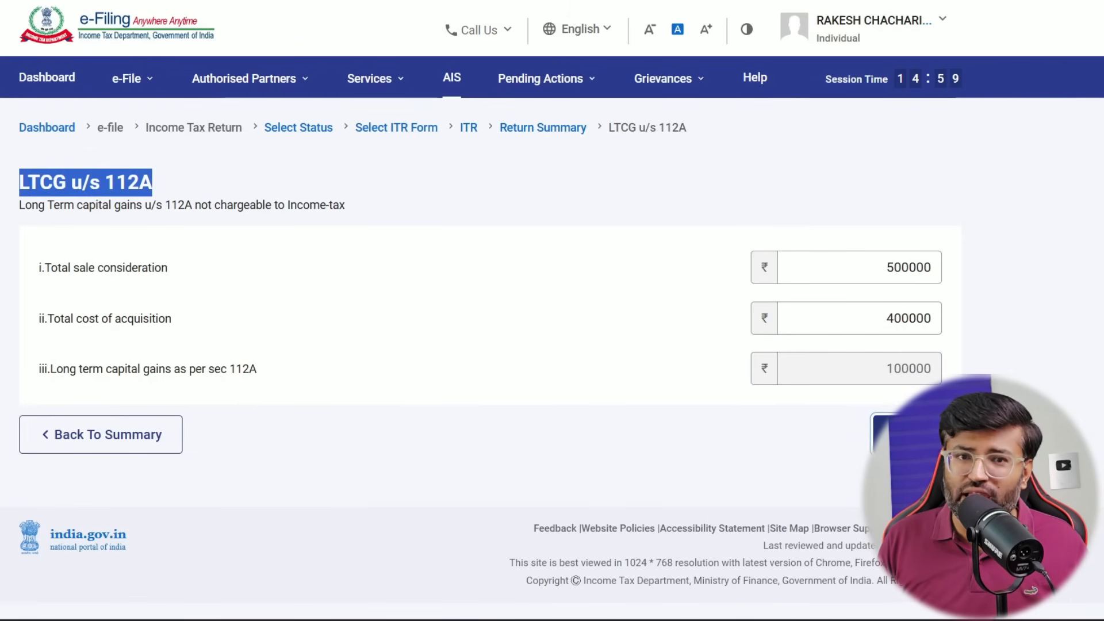
click(917, 435)
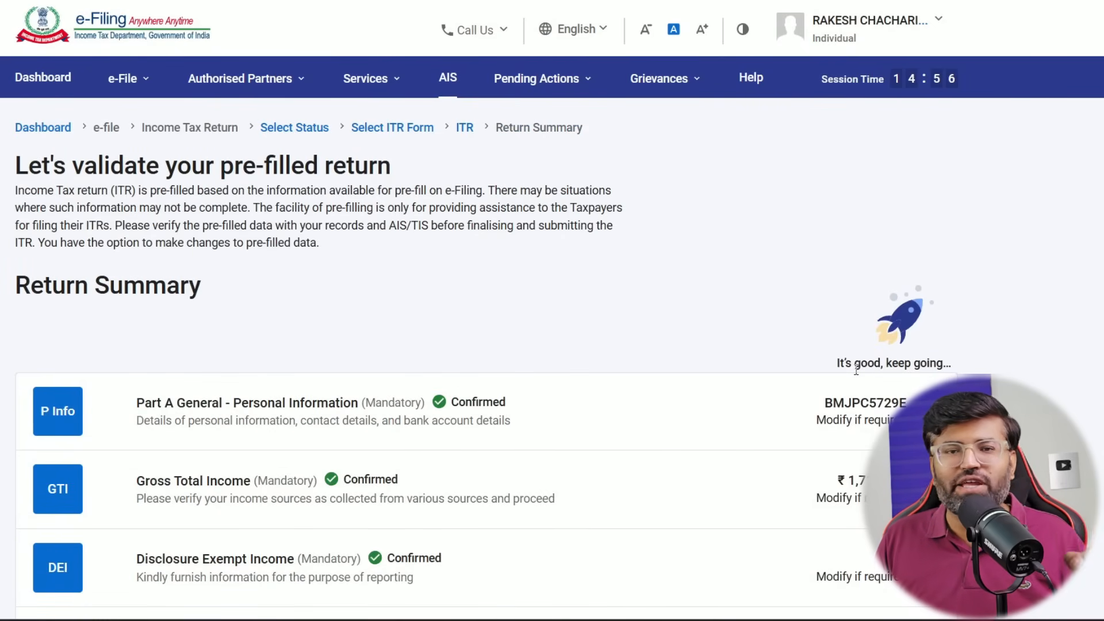
Step: In Total Deductions, set the 80CCD(2) employer pension contribution's amount of investment to 50000 and save it
scroll(456, 313, down, 6)
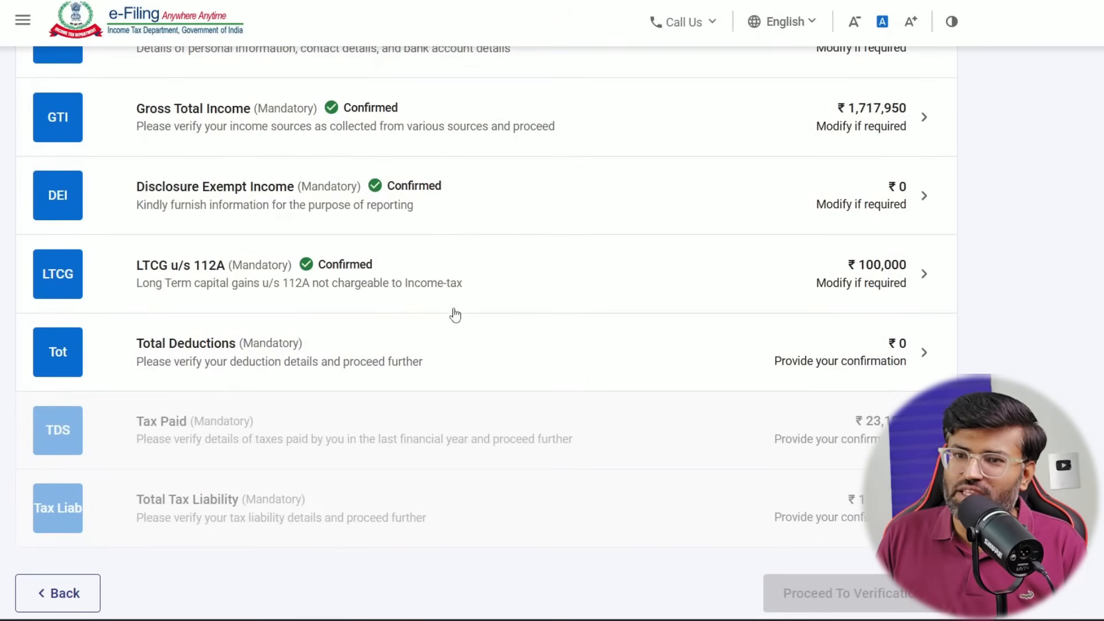
click(228, 346)
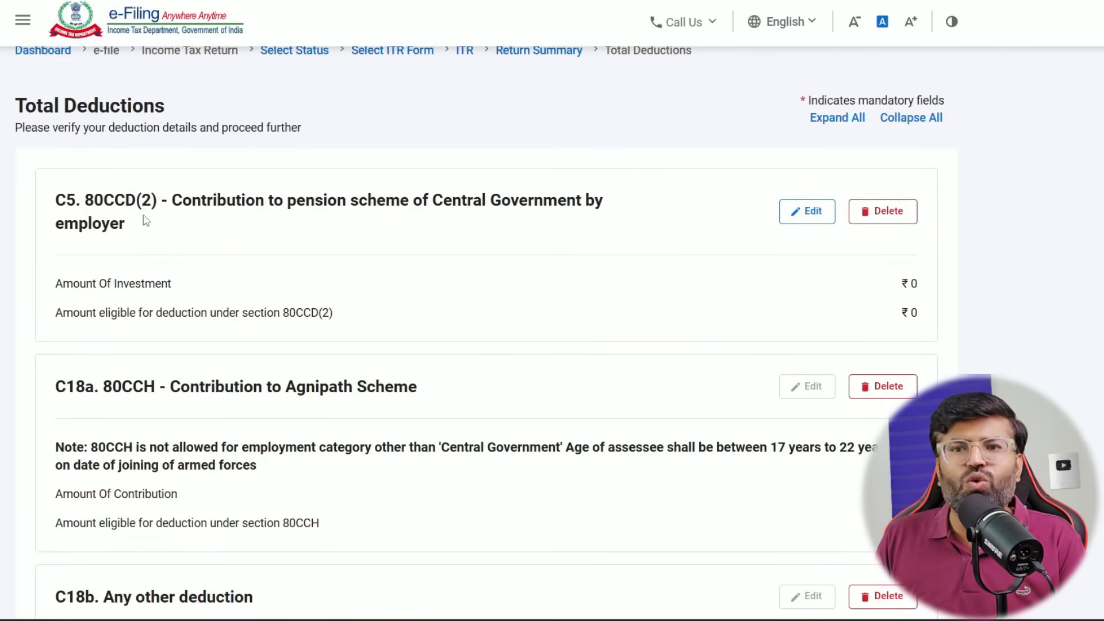
drag(87, 210, 161, 213)
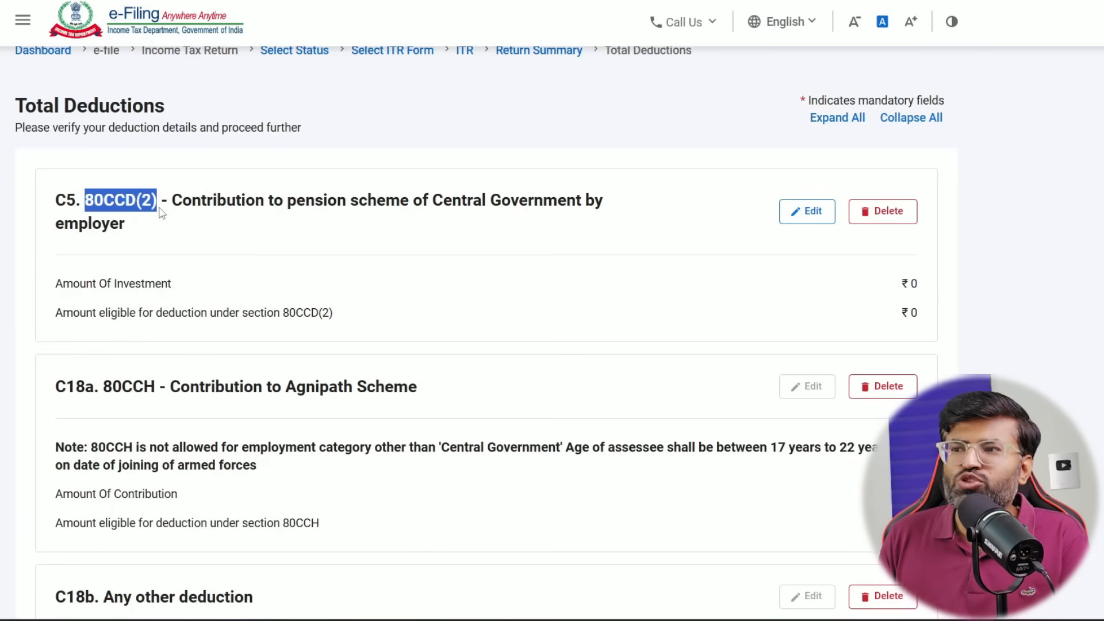
click(805, 211)
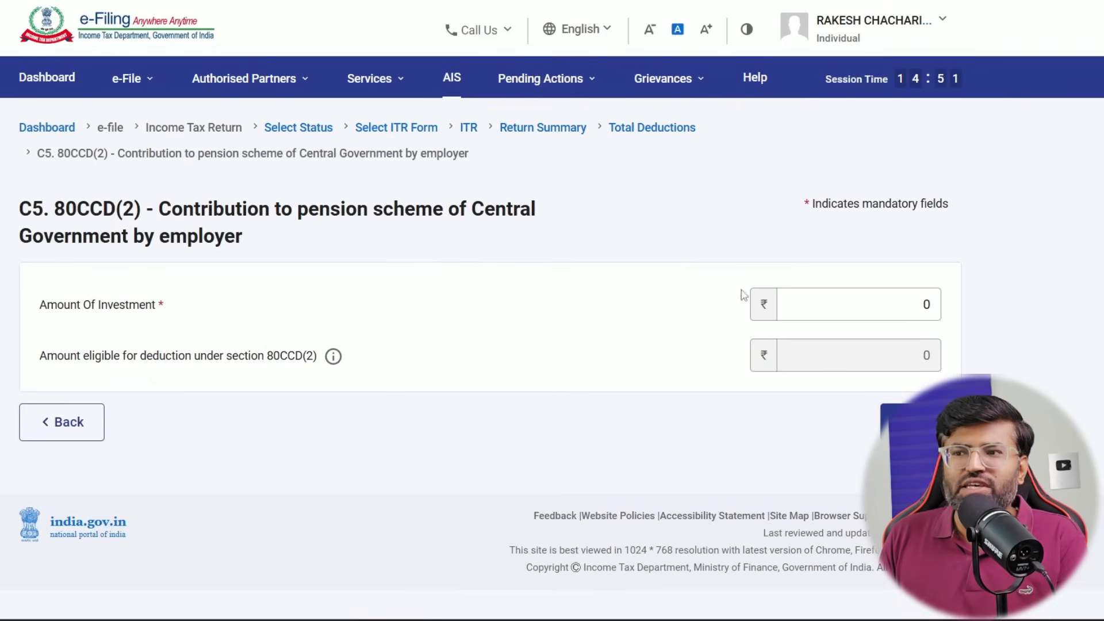
click(920, 304)
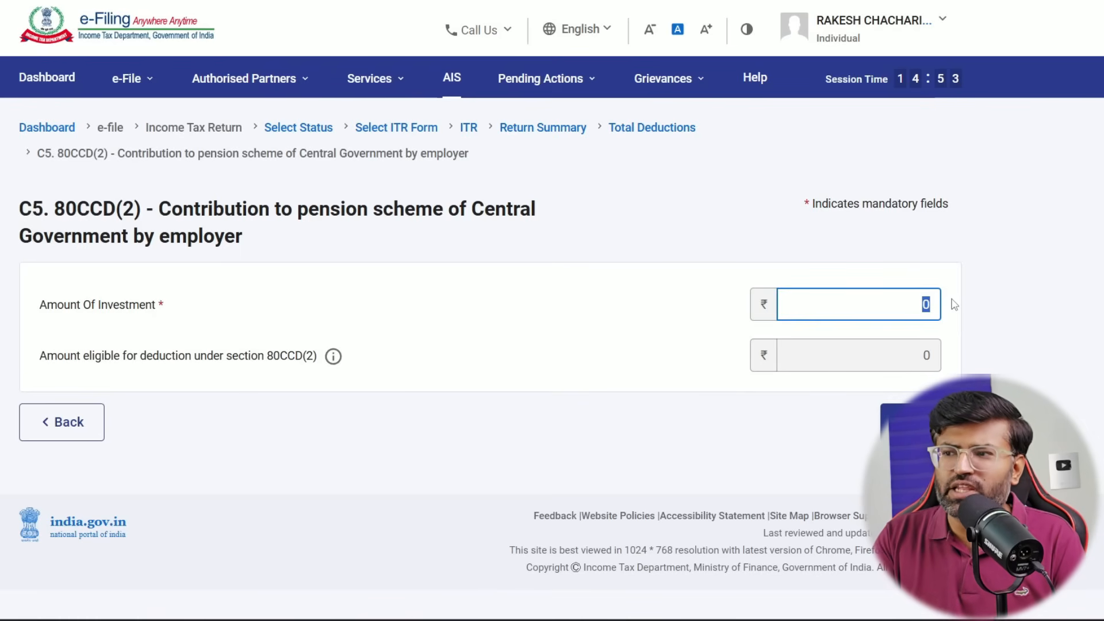
key(BackSpace)
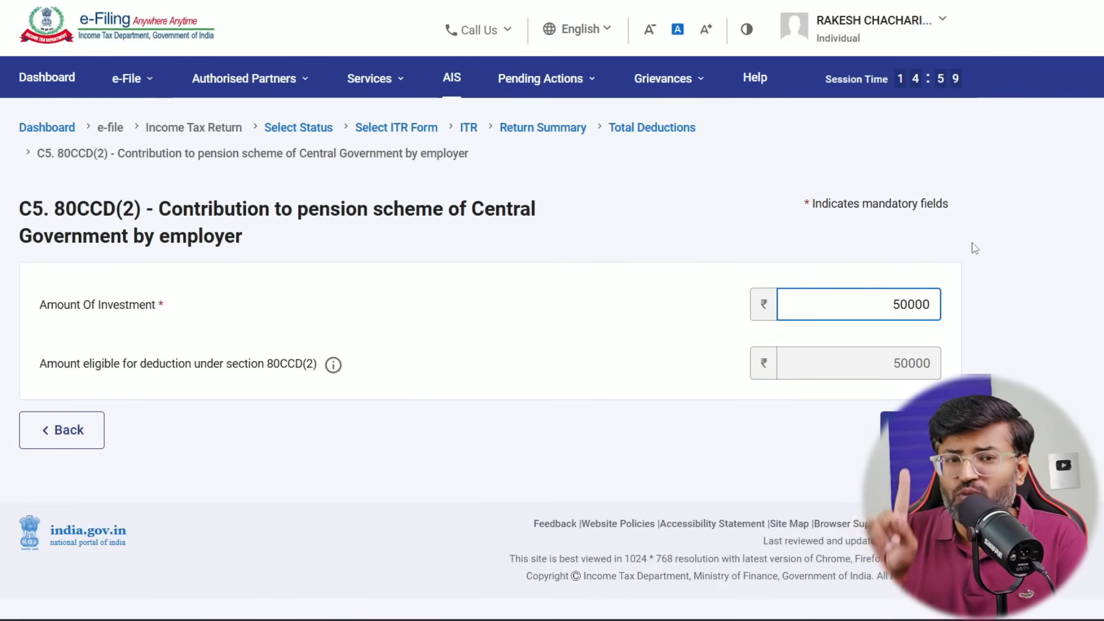
click(920, 430)
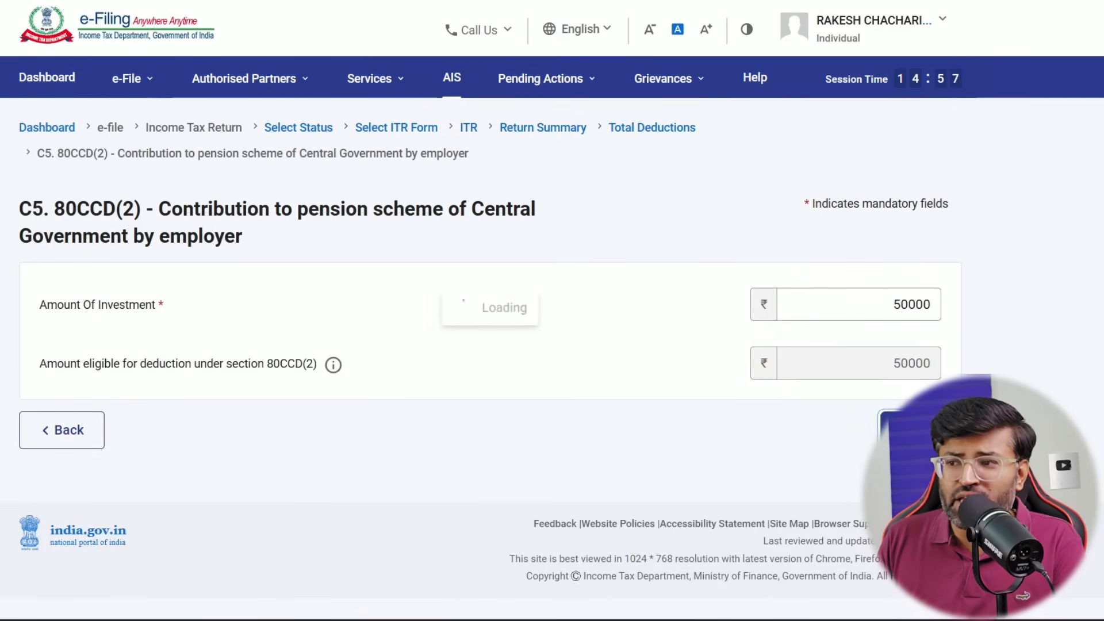
Step: Review the remaining deductions down to the C19 total and confirm the Total Deductions section
scroll(469, 392, down, 7)
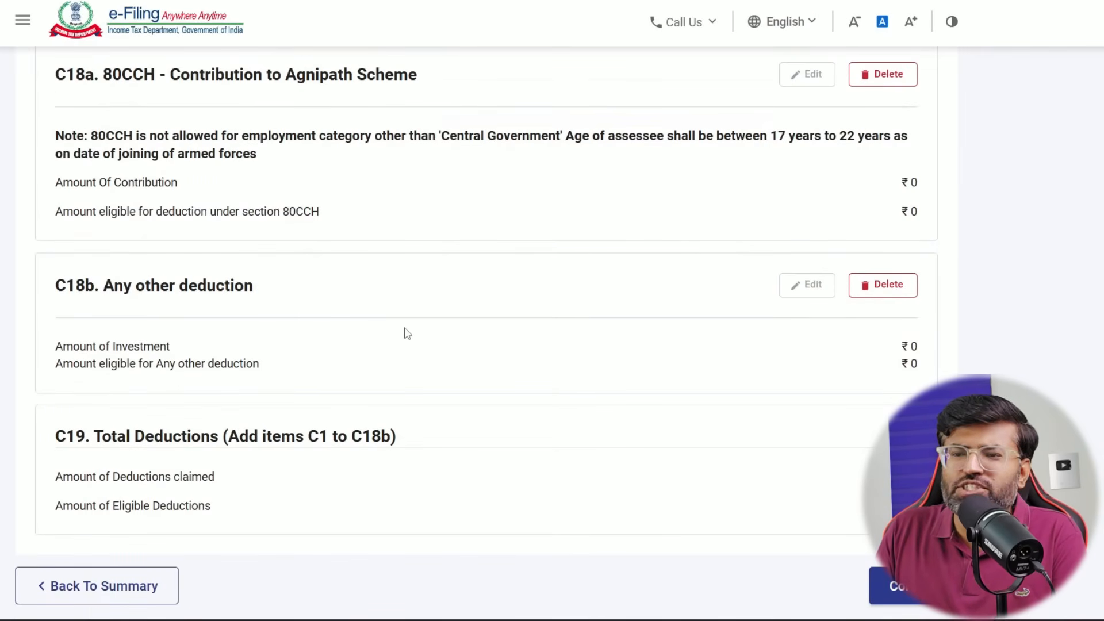
scroll(469, 311, down, 2)
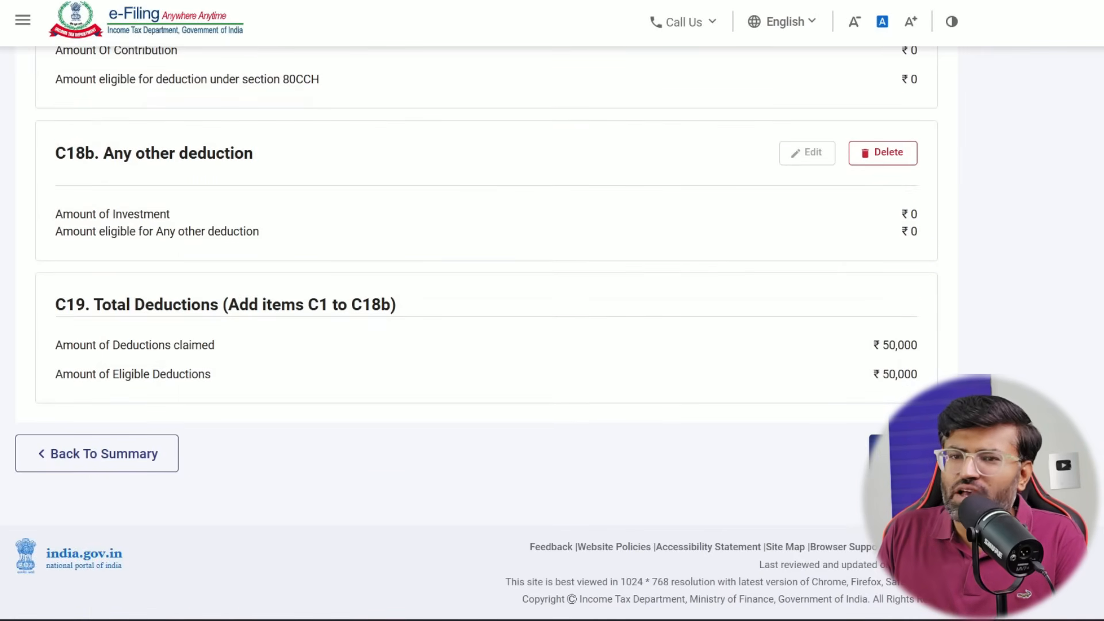
click(914, 454)
Step: Open the Tax Paid section and examine the Sch TDS1 salary entries and the other TDS and TCS schedules
scroll(456, 397, down, 5)
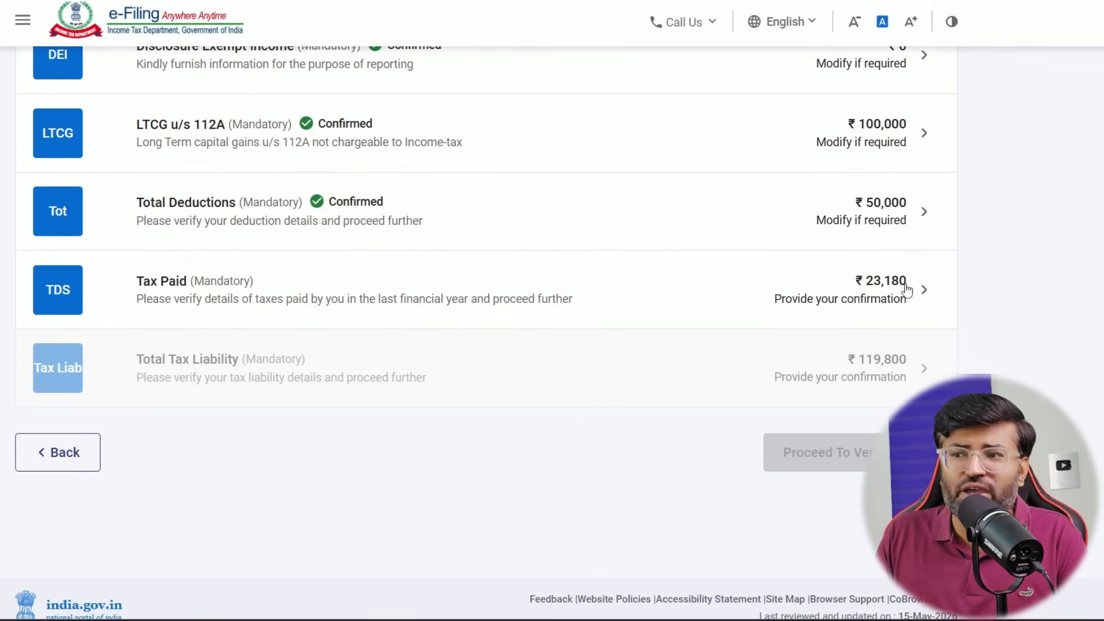
click(616, 300)
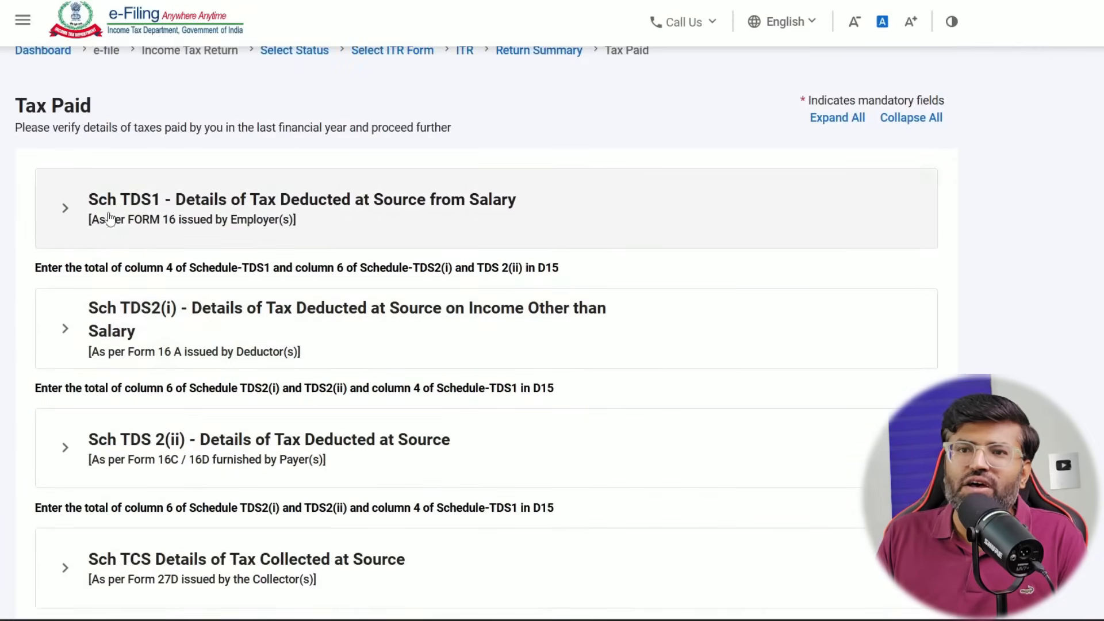
scroll(255, 231, down, 1)
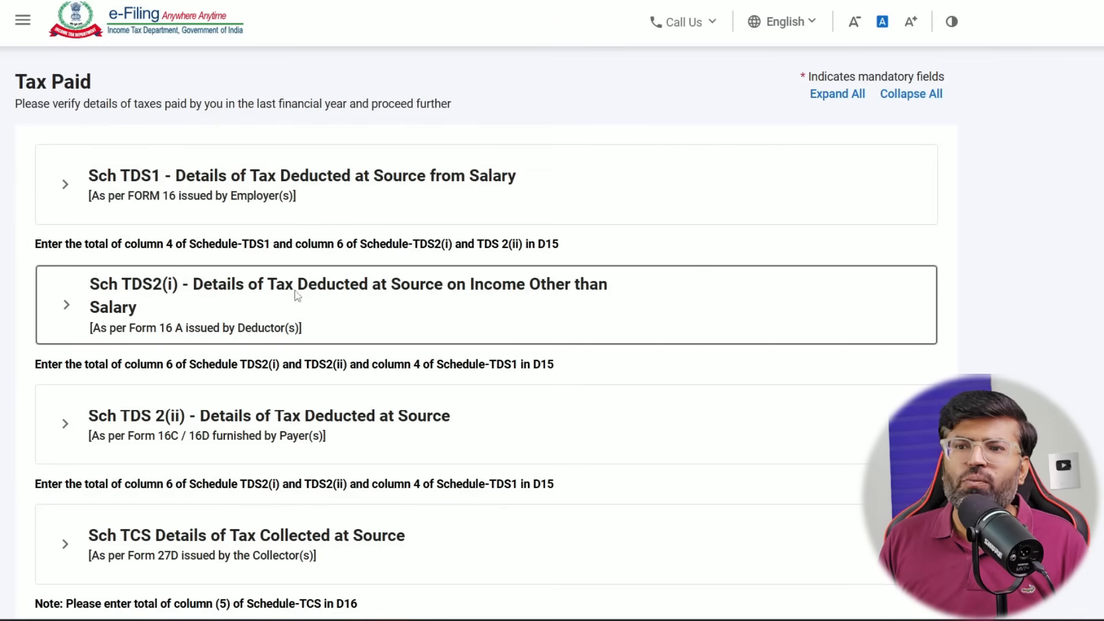
click(123, 194)
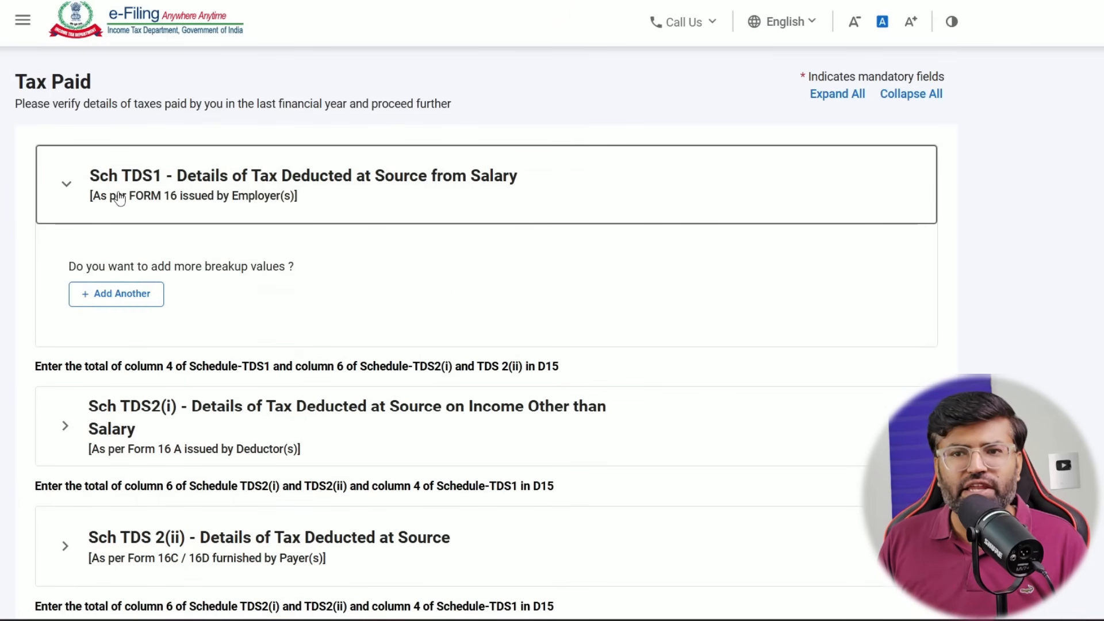
click(89, 183)
scroll(86, 187, down, 1)
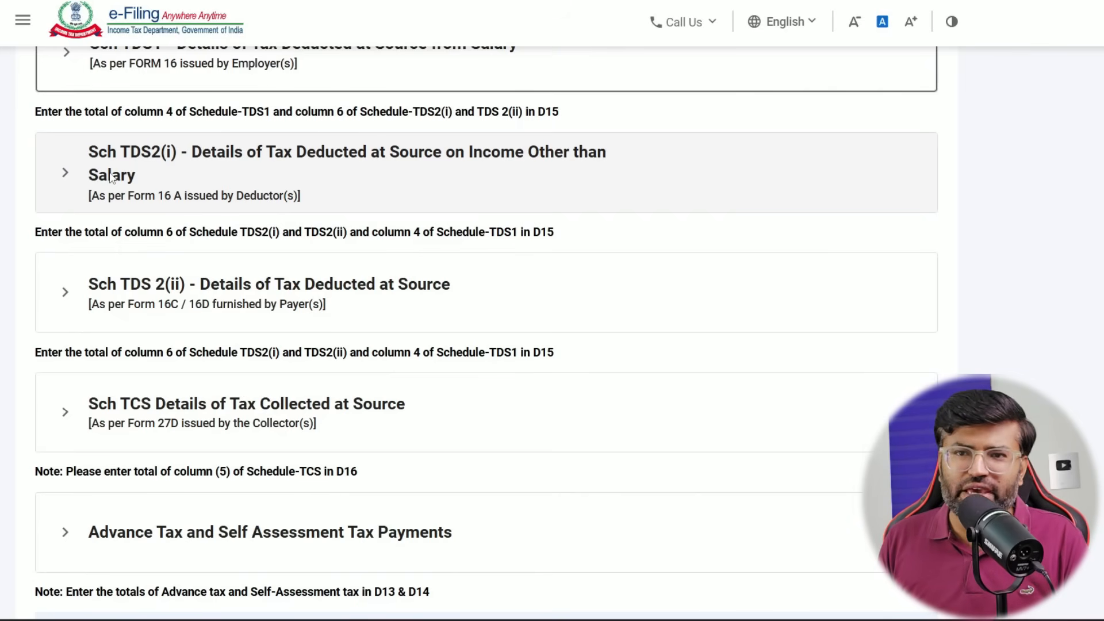
Step: Open Form 26AS on the TRACES site, accept the Form 16/16A usage terms and proceed to View Tax Credit
scroll(141, 187, up, 5)
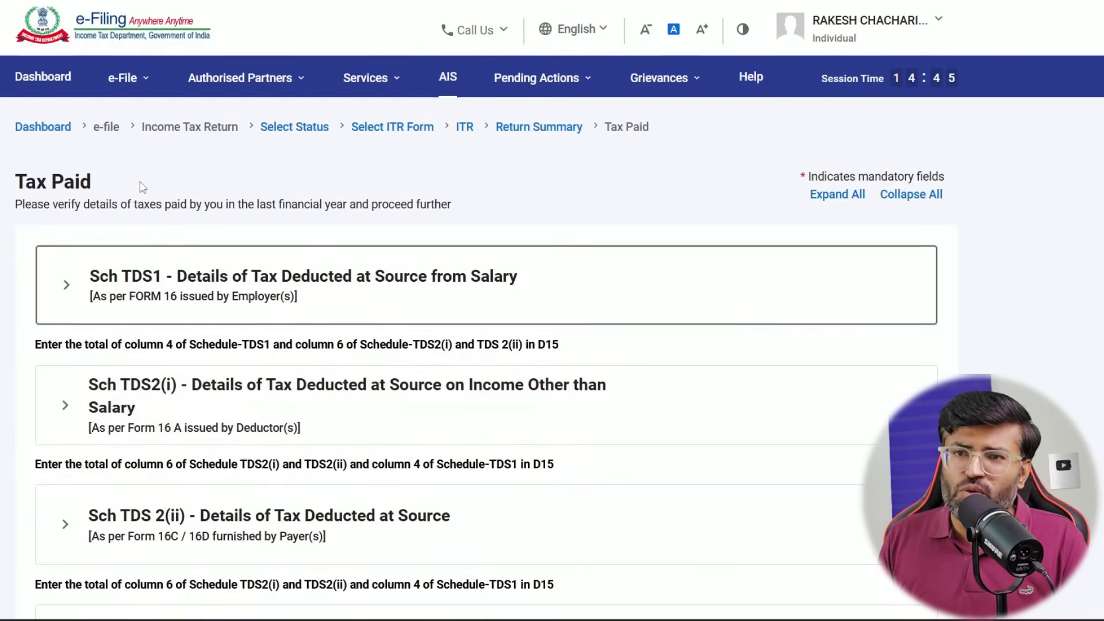
click(122, 78)
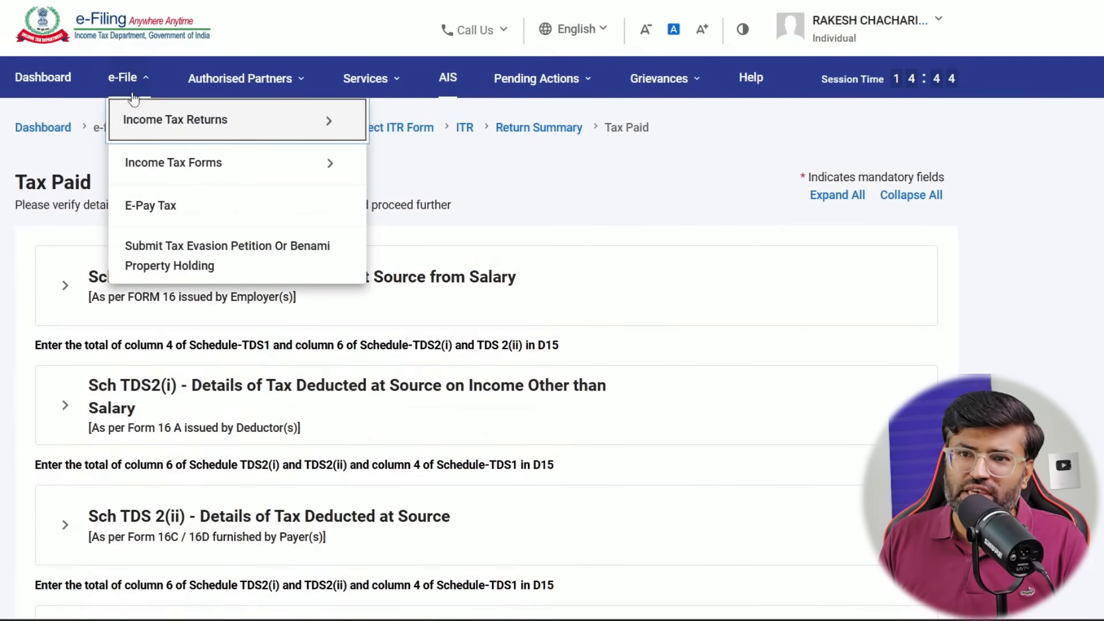
mouse_move(320, 118)
click(470, 247)
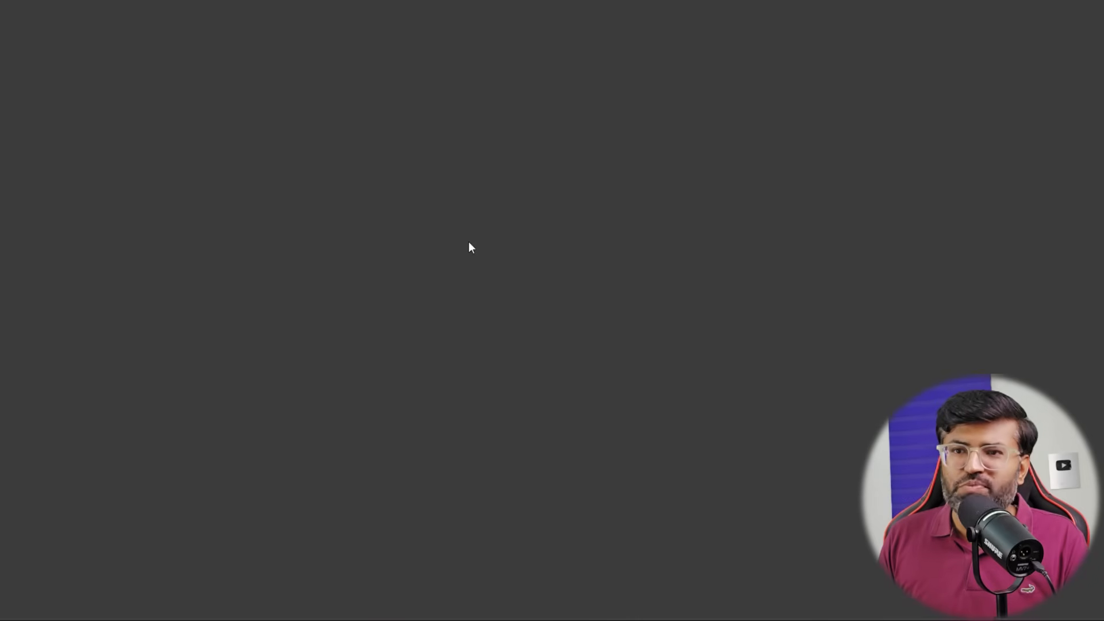
click(269, 318)
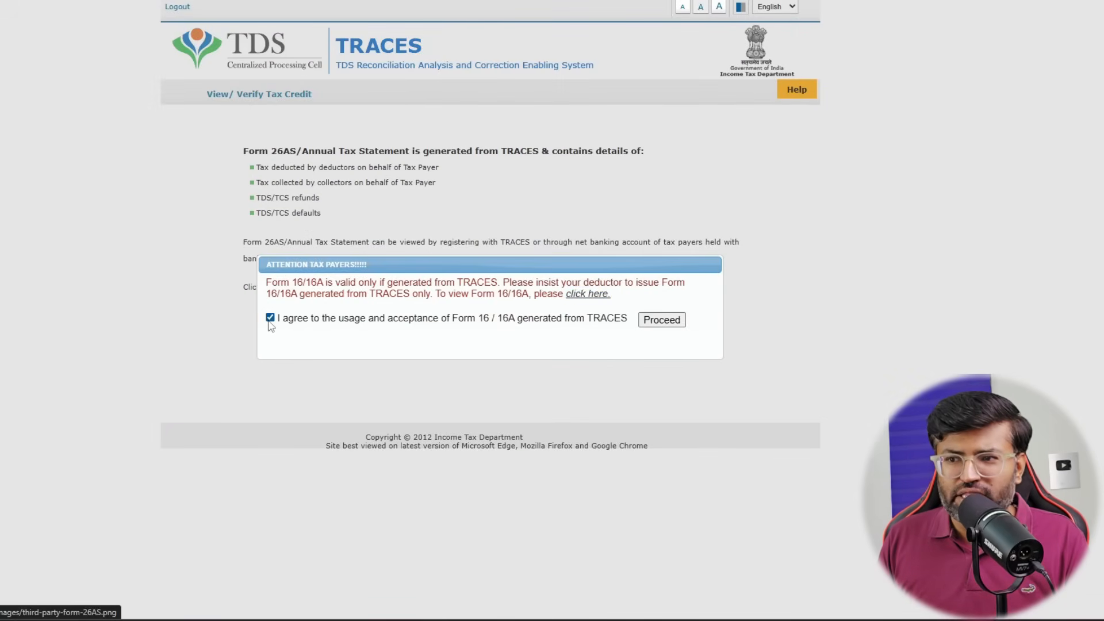
click(662, 320)
click(360, 289)
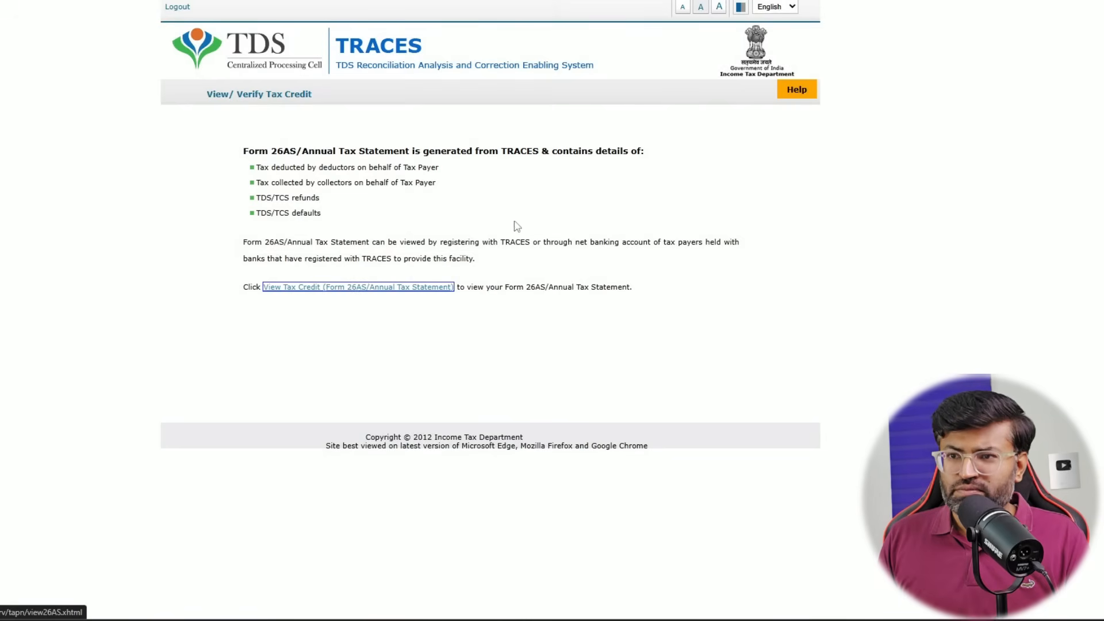
Step: View the Form 26AS annual tax statement for assessment year 2026-27 in HTML format
click(561, 161)
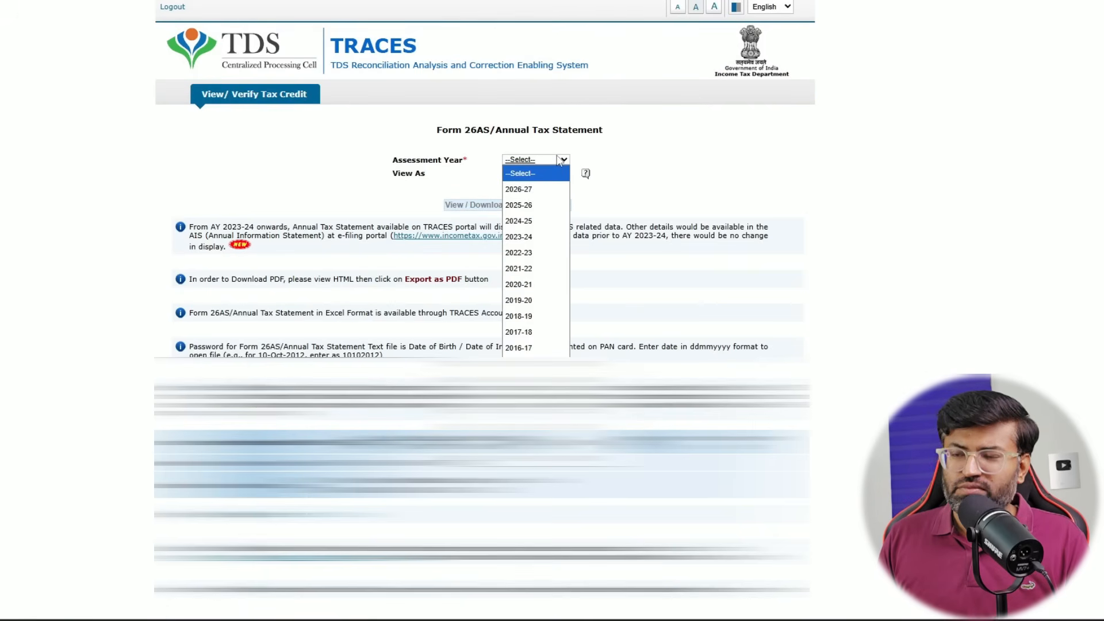
click(541, 190)
click(533, 172)
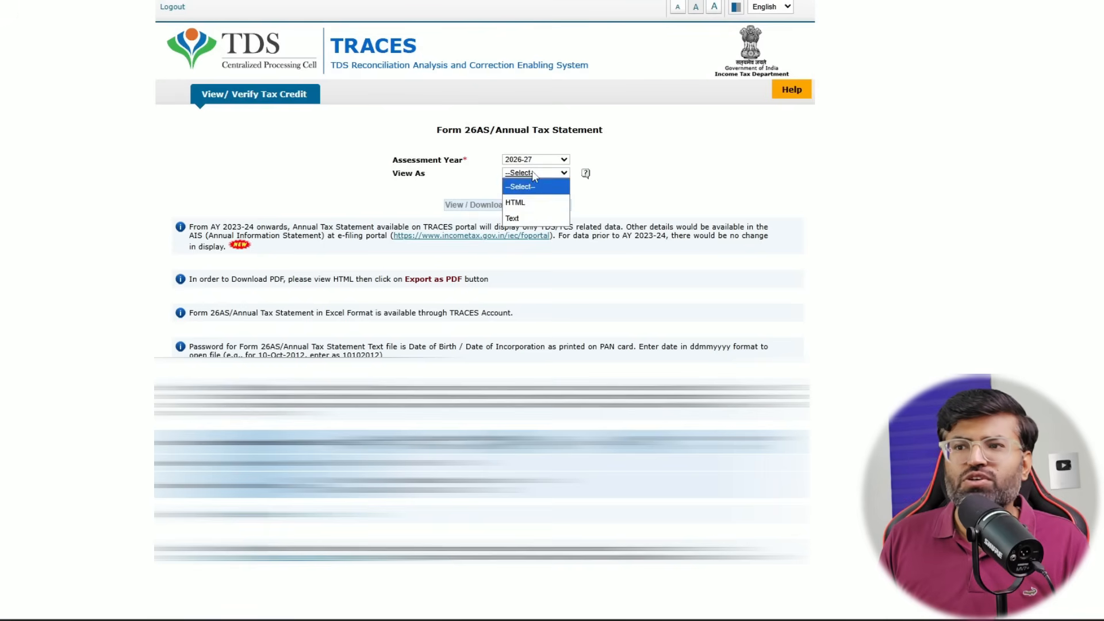
click(541, 201)
click(477, 206)
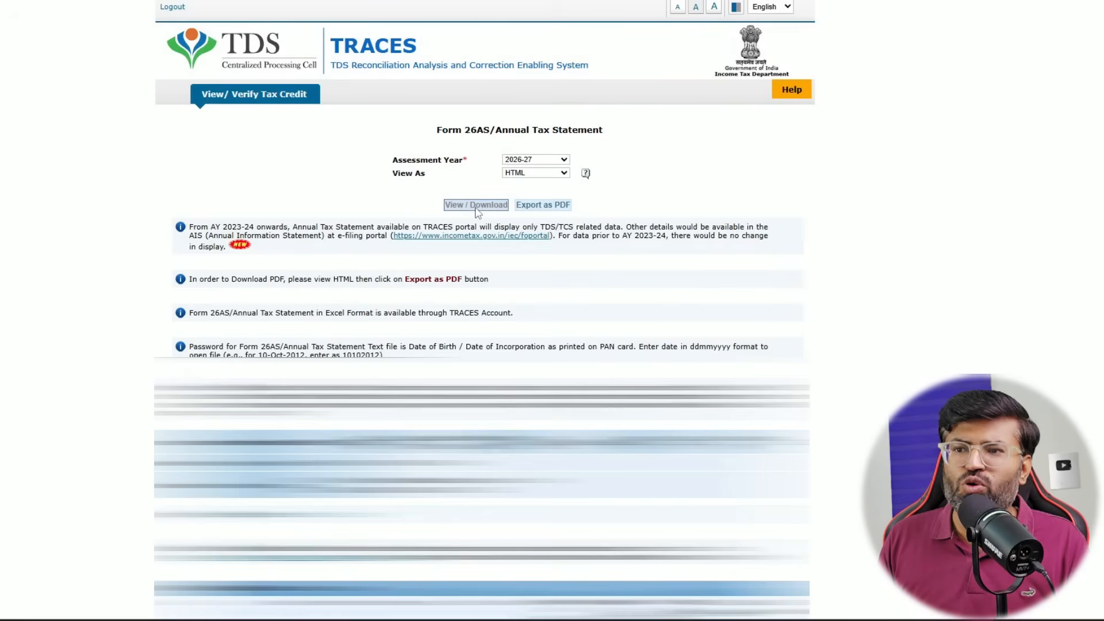
scroll(476, 212, down, 10)
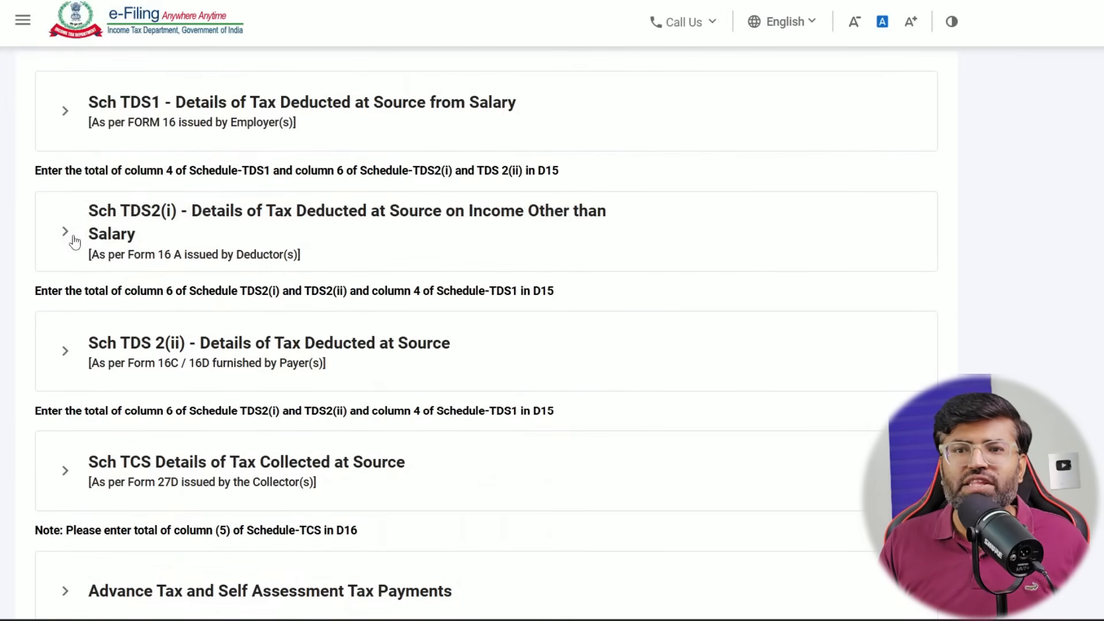
Step: Back on the e-Filing portal, open the first Sch TDS2(i) entry for editing and examine its TDS details
click(75, 241)
click(75, 242)
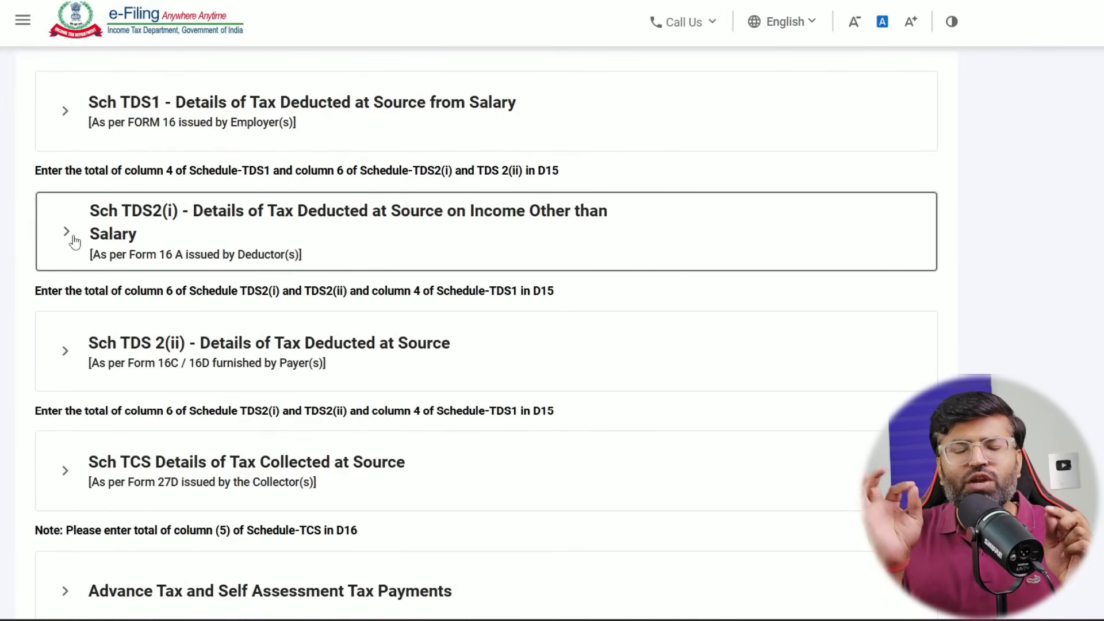
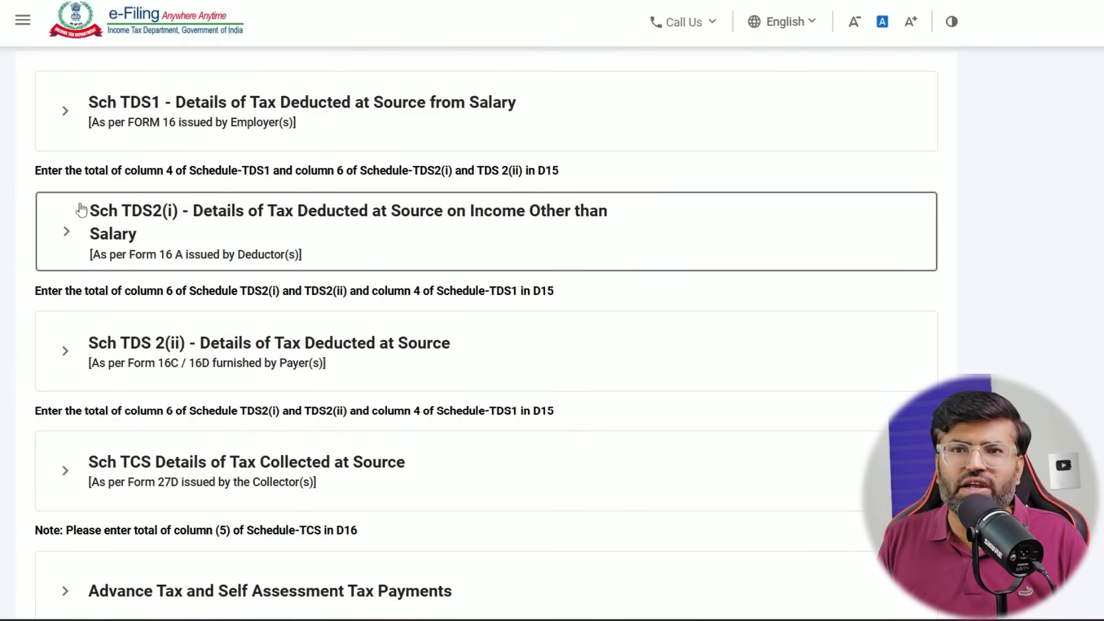
click(79, 239)
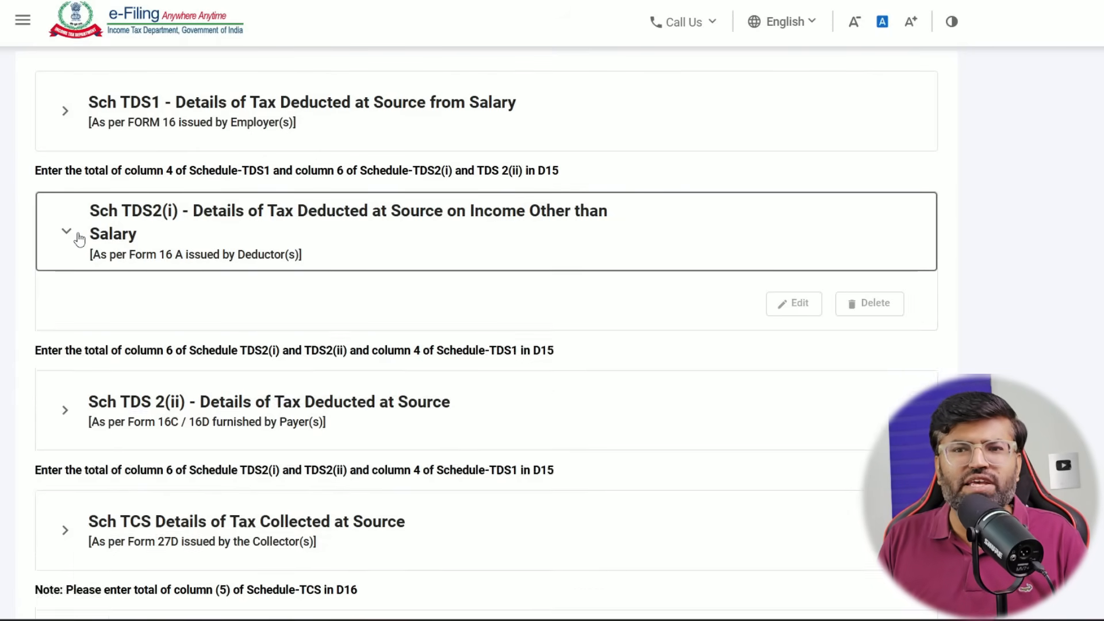
scroll(79, 239, down, 2)
click(80, 399)
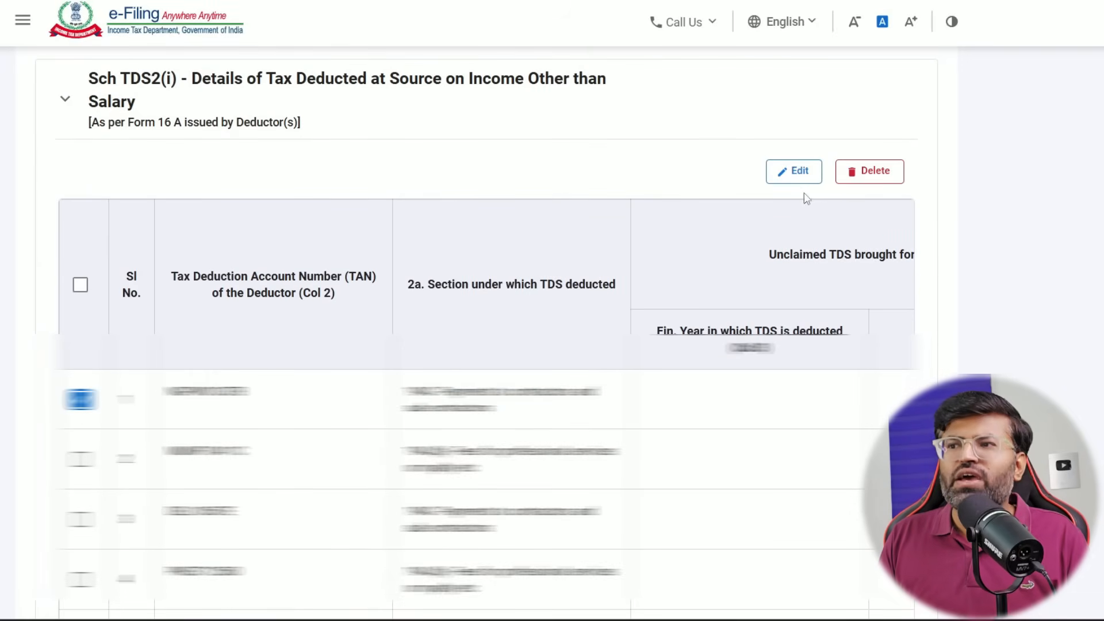
click(793, 171)
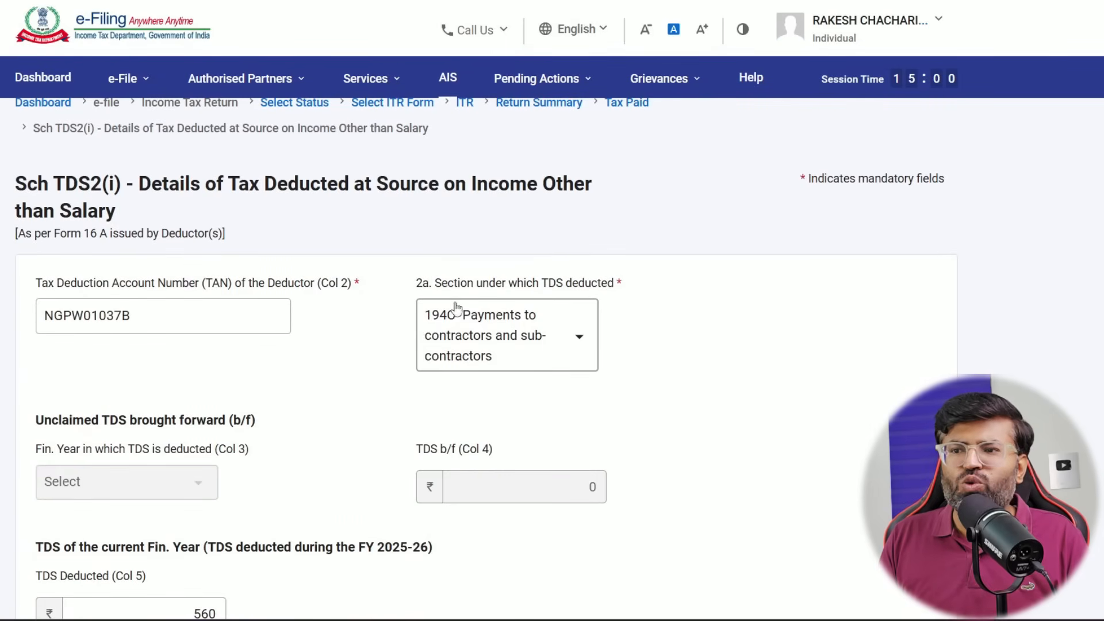
scroll(190, 389, down, 3)
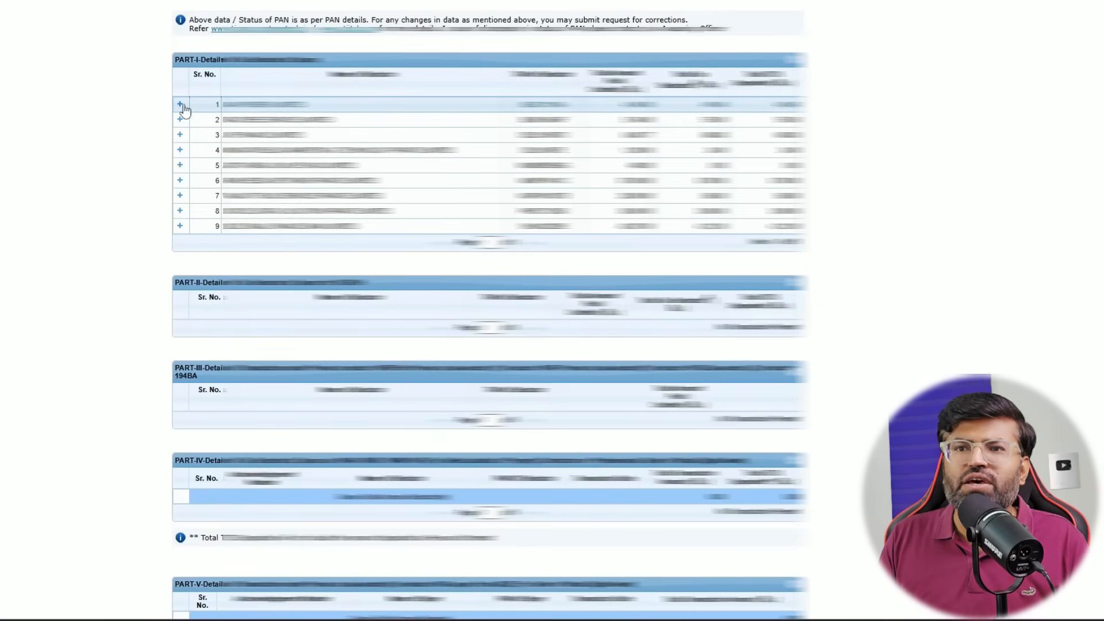
Step: Compare the open TDS2(i) entry with the first deductor's transactions in Part I of Form 26AS and return to Tax Paid without editing it
click(181, 106)
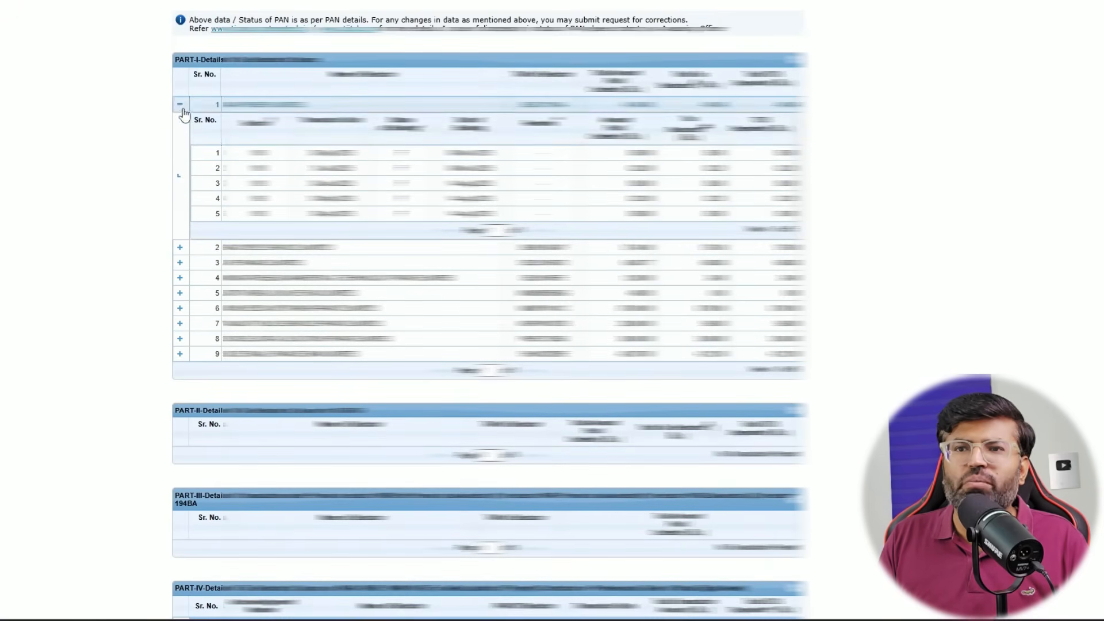
click(181, 105)
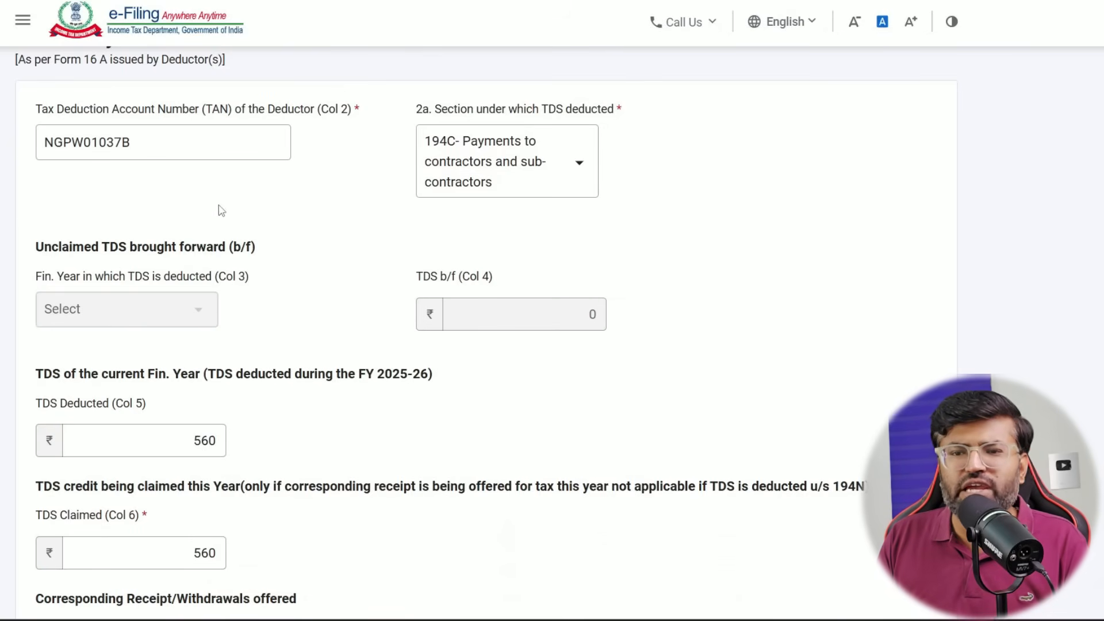
scroll(221, 211, down, 1)
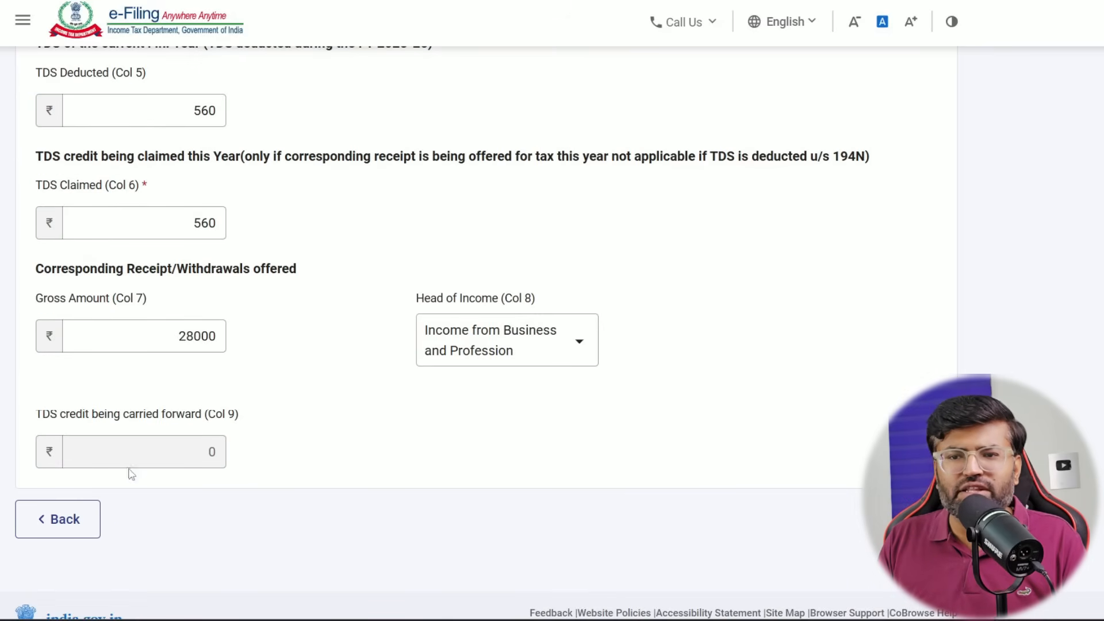
click(49, 510)
click(283, 370)
Step: Review the full list of Sch TDS2(i) entries and the option to add another, and collapse the schedule
scroll(283, 368, down, 7)
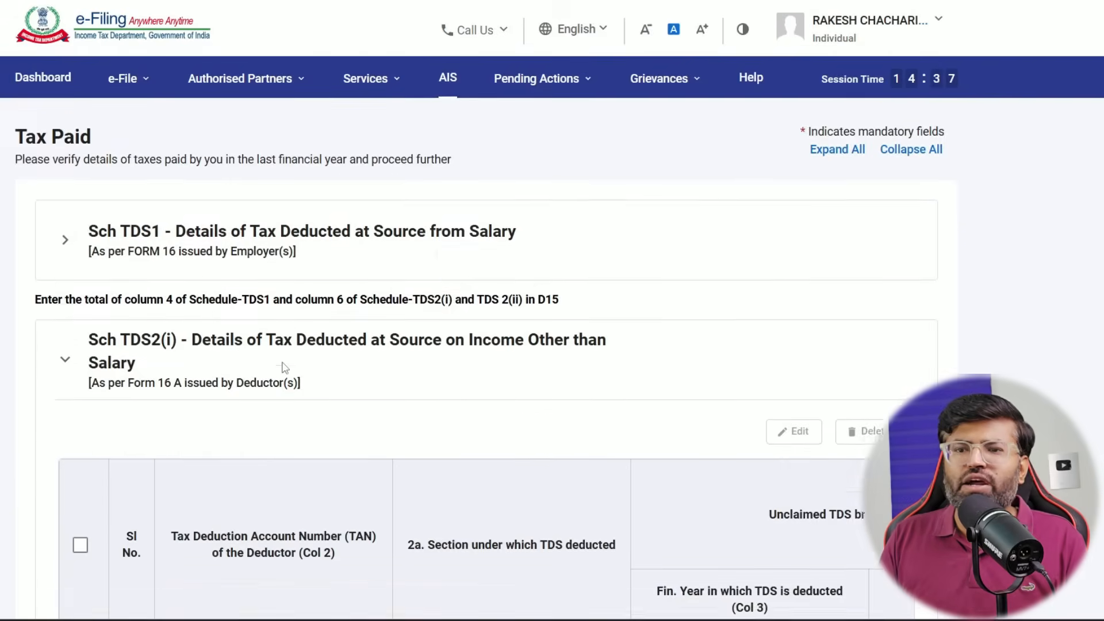
scroll(110, 207, up, 2)
scroll(117, 207, down, 5)
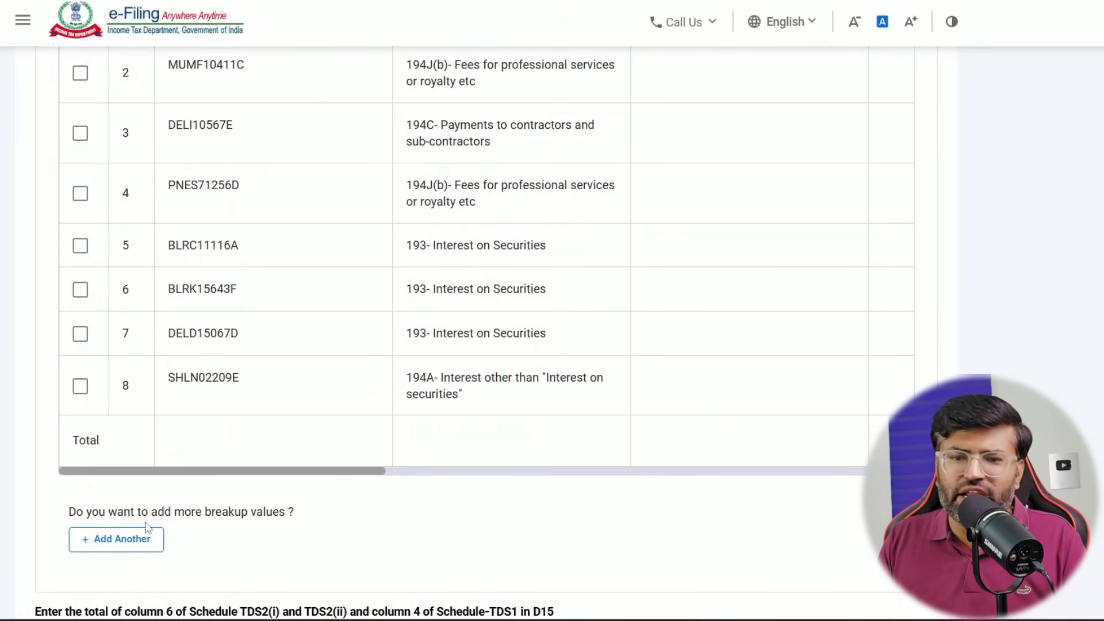
scroll(121, 478, up, 7)
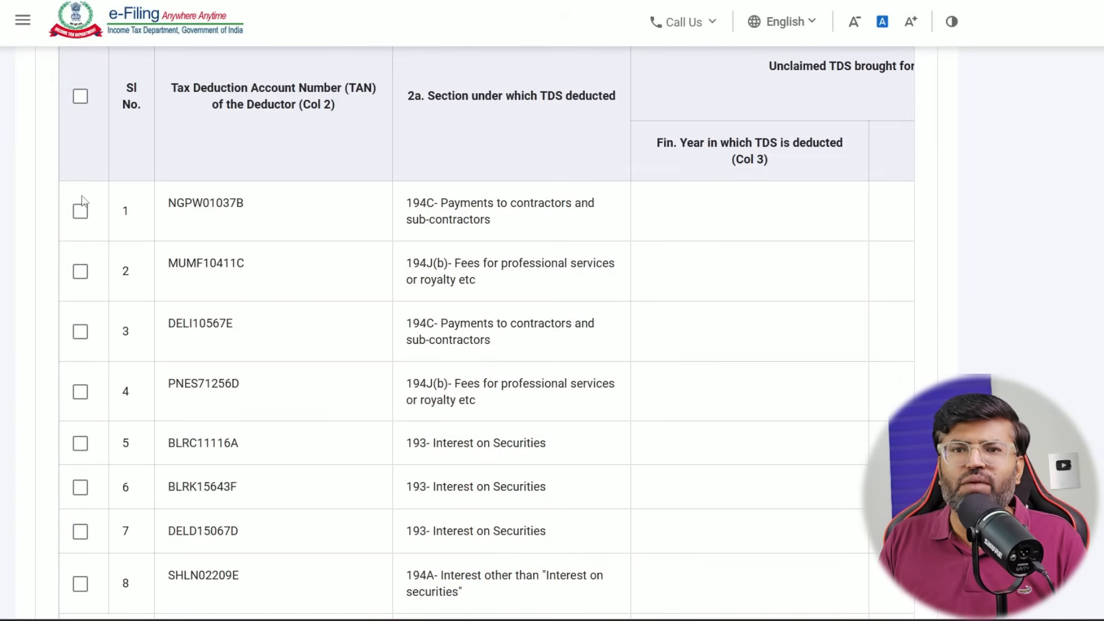
click(64, 115)
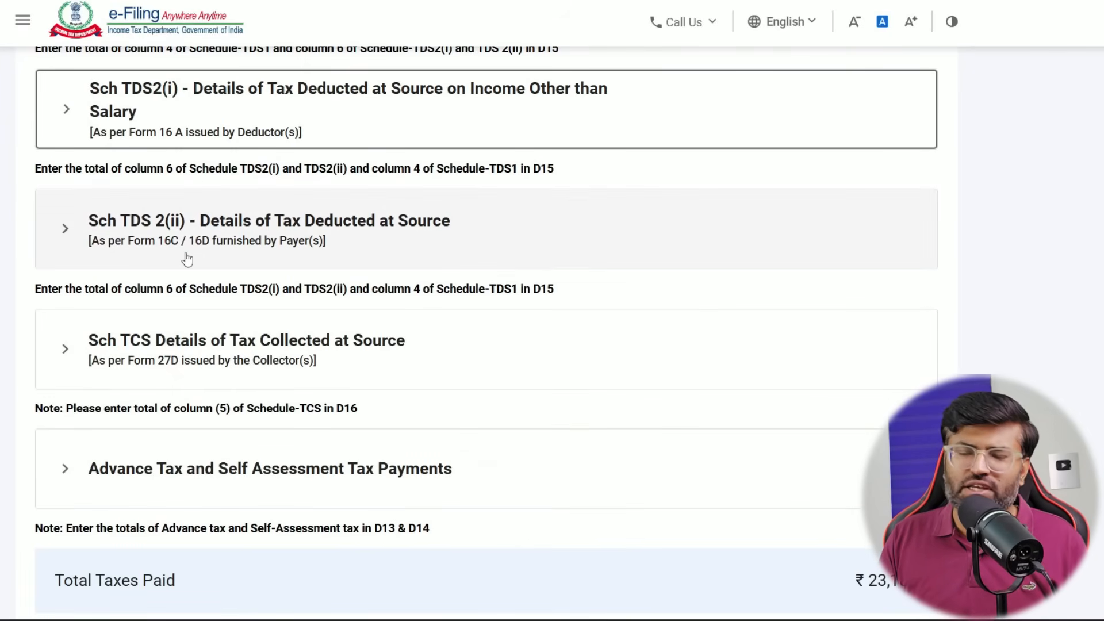
scroll(408, 397, down, 3)
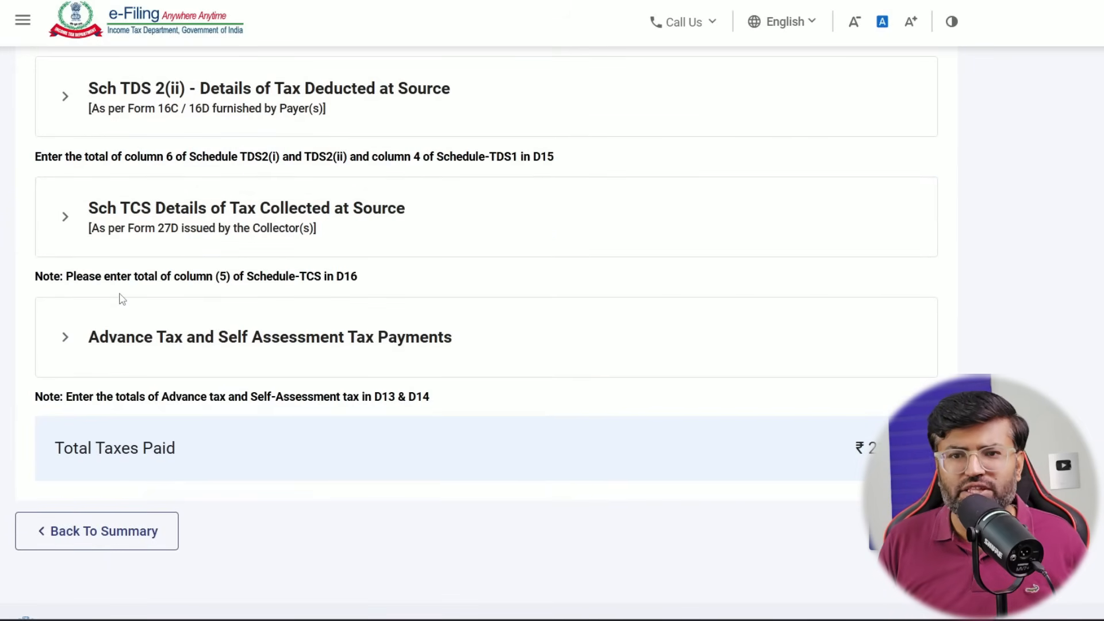
Step: Examine the Advance Tax and Self Assessment Tax Payments entry, the E-Pay Tax option and the blank form for adding a payment
click(78, 339)
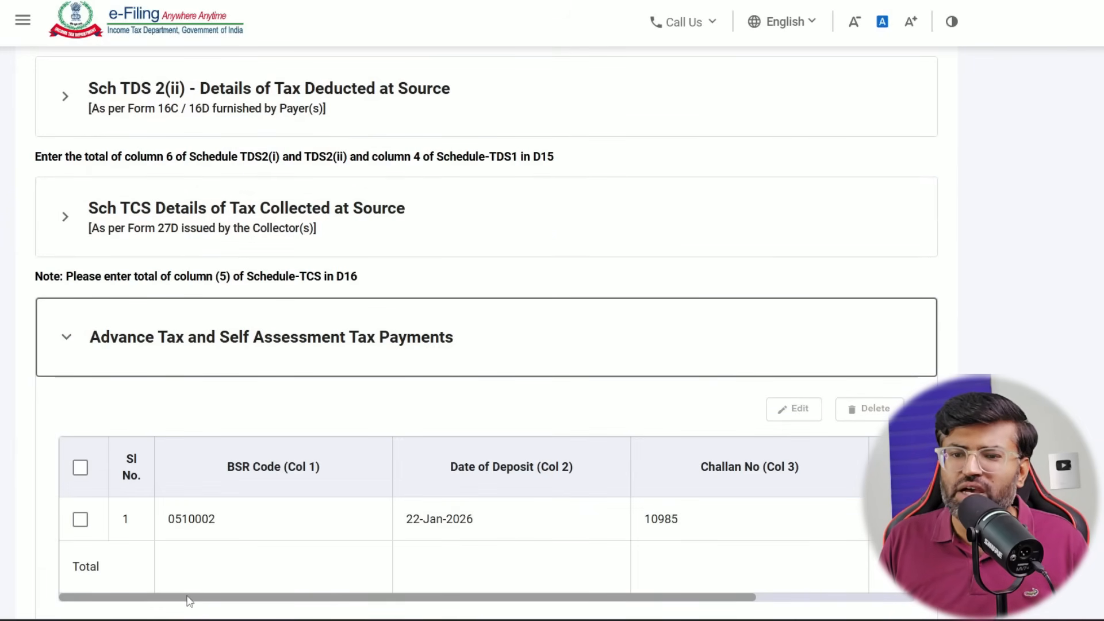
drag(188, 602, 202, 601)
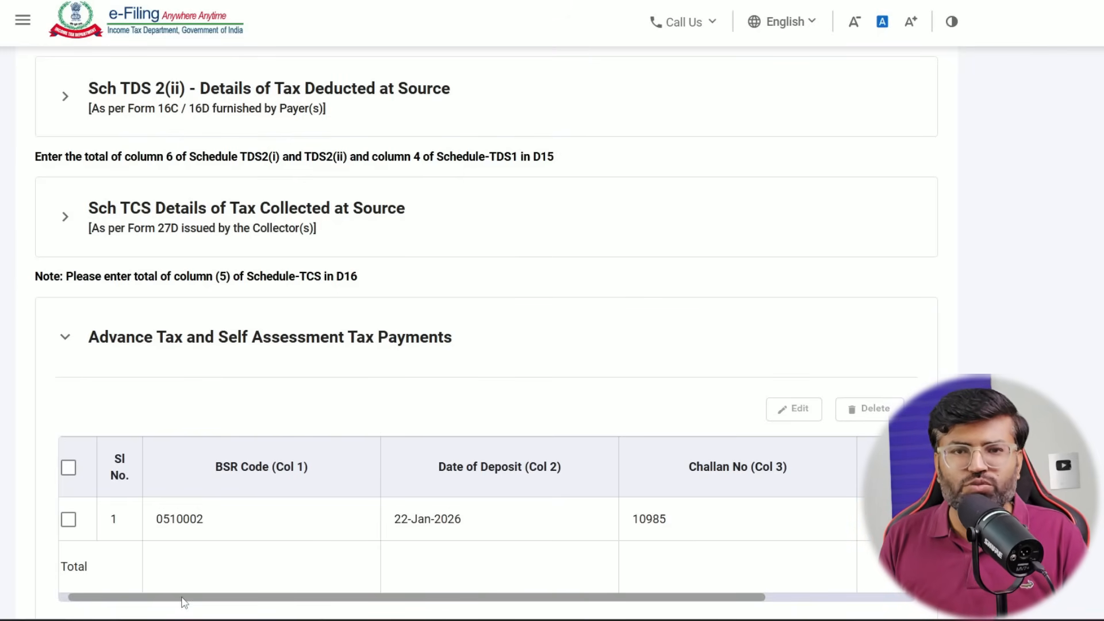
scroll(168, 278, up, 10)
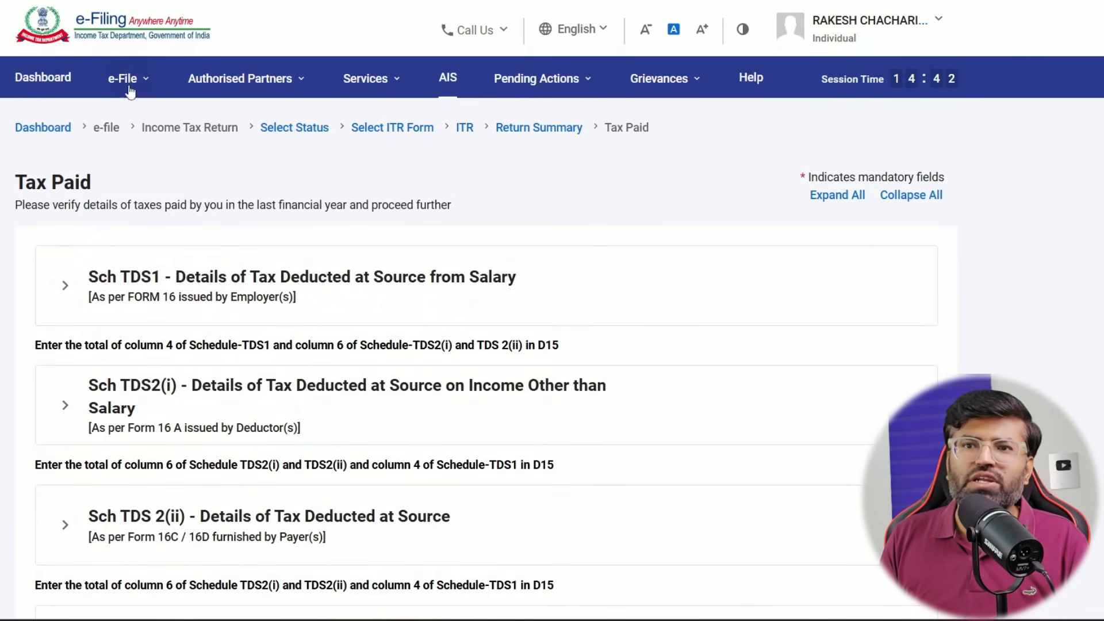
click(129, 84)
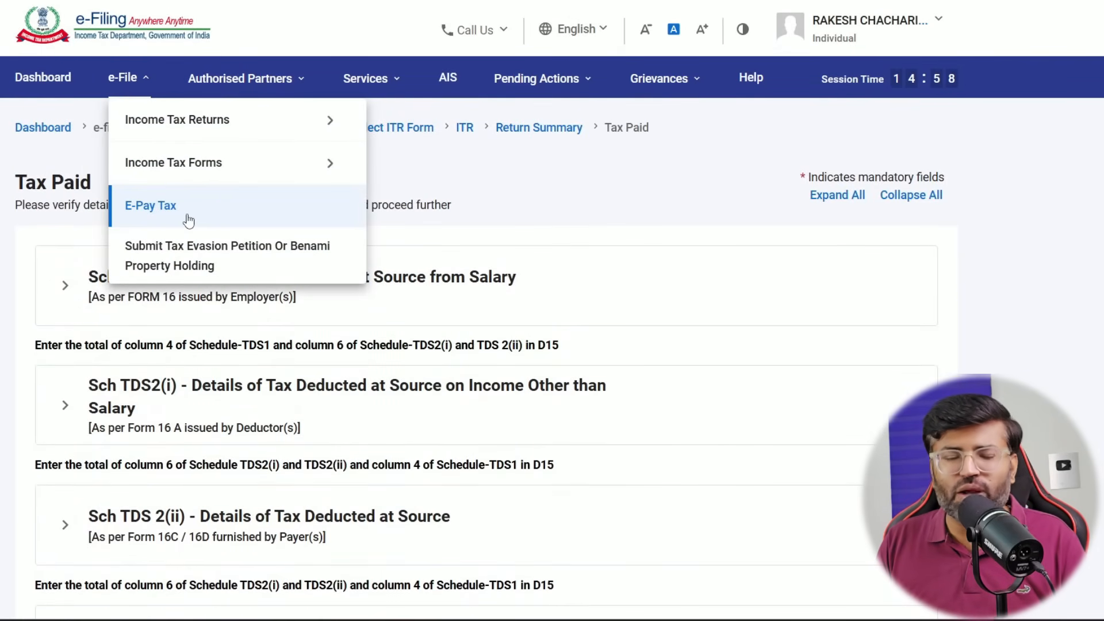
scroll(188, 220, down, 10)
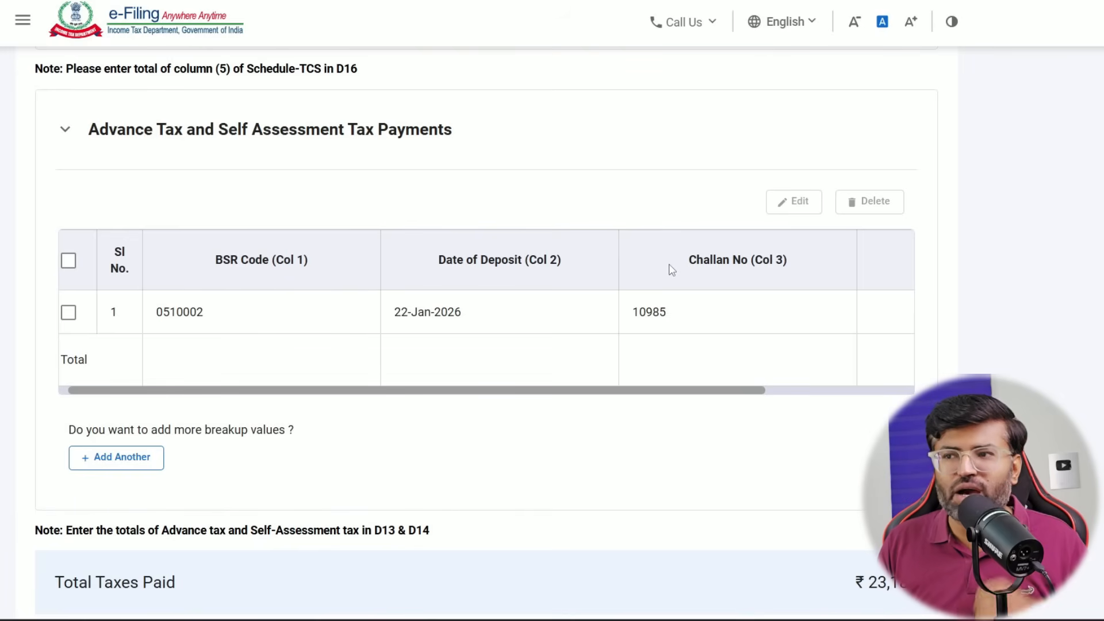
click(143, 458)
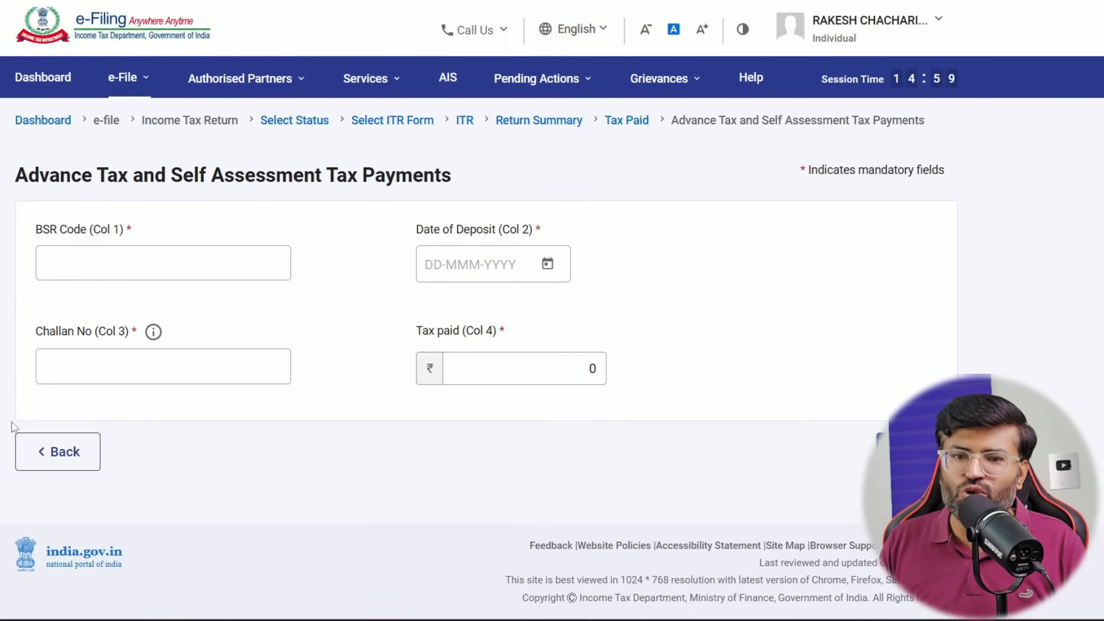
click(25, 446)
Step: Check the Total Taxes Paid amount and confirm the Tax Paid section
scroll(397, 479, down, 13)
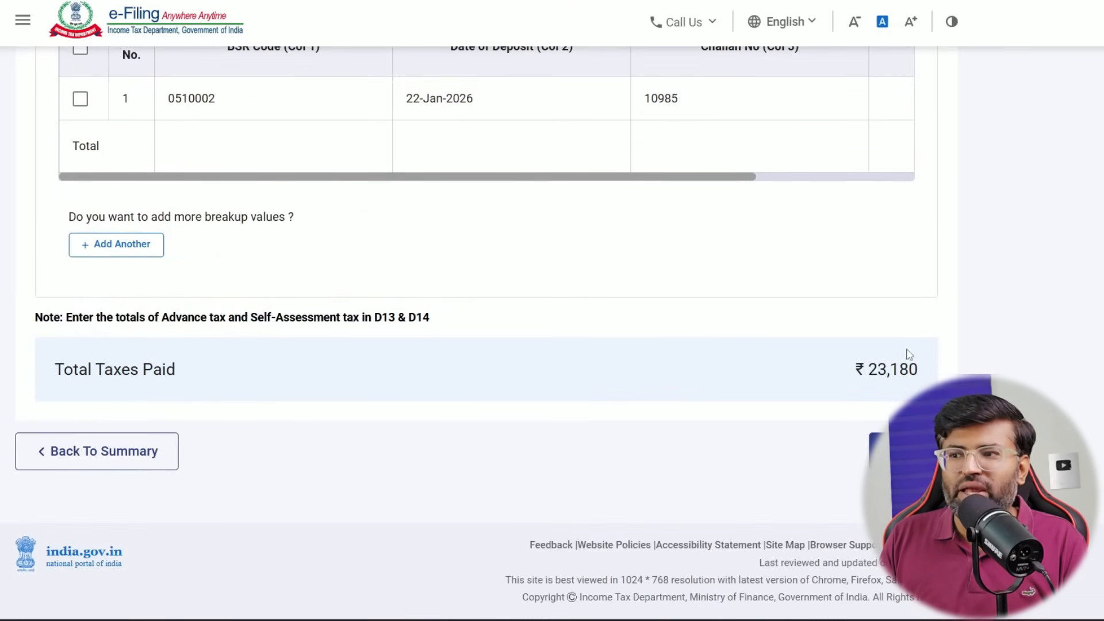
drag(868, 369, 919, 369)
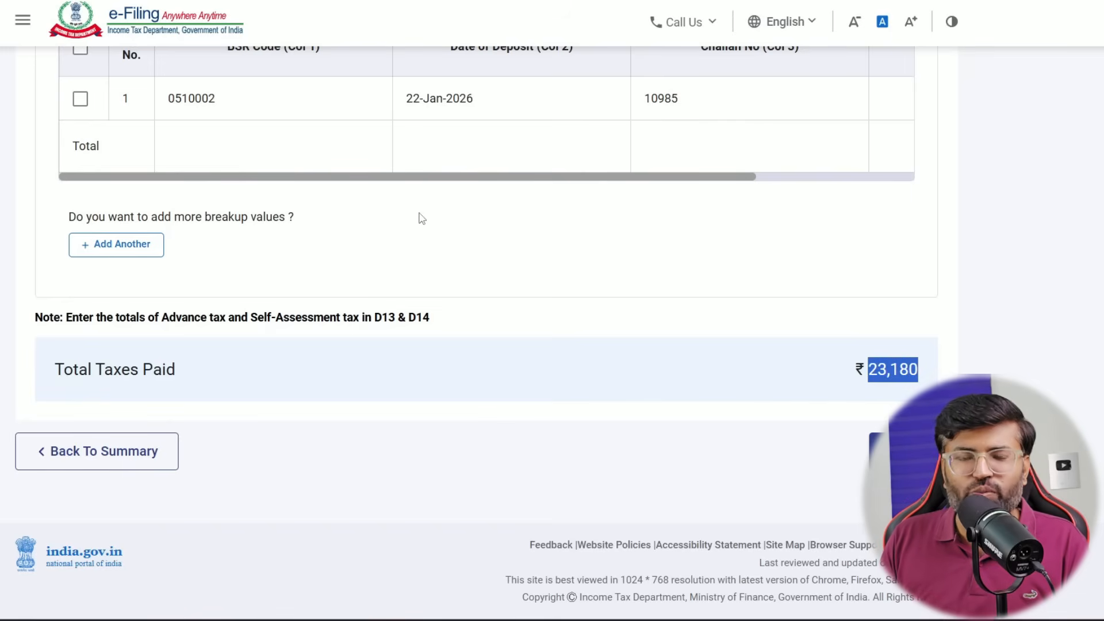
click(897, 451)
Step: Open the Total Tax Liability section and check the gross total income, total deductions, taxable total income and tax payable on it
scroll(820, 419, down, 8)
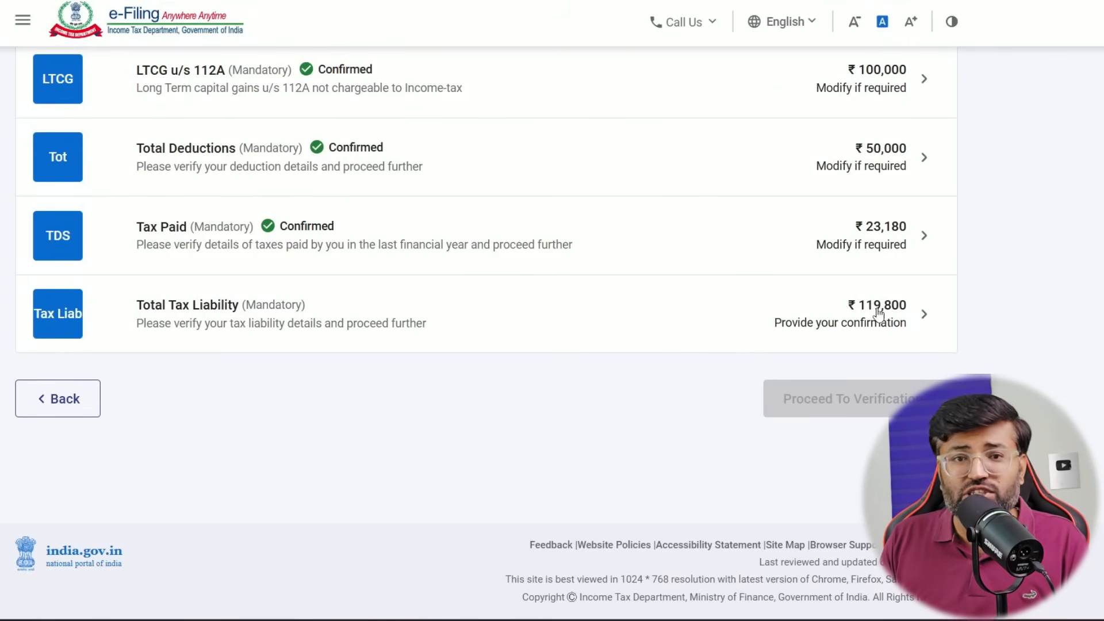
click(345, 318)
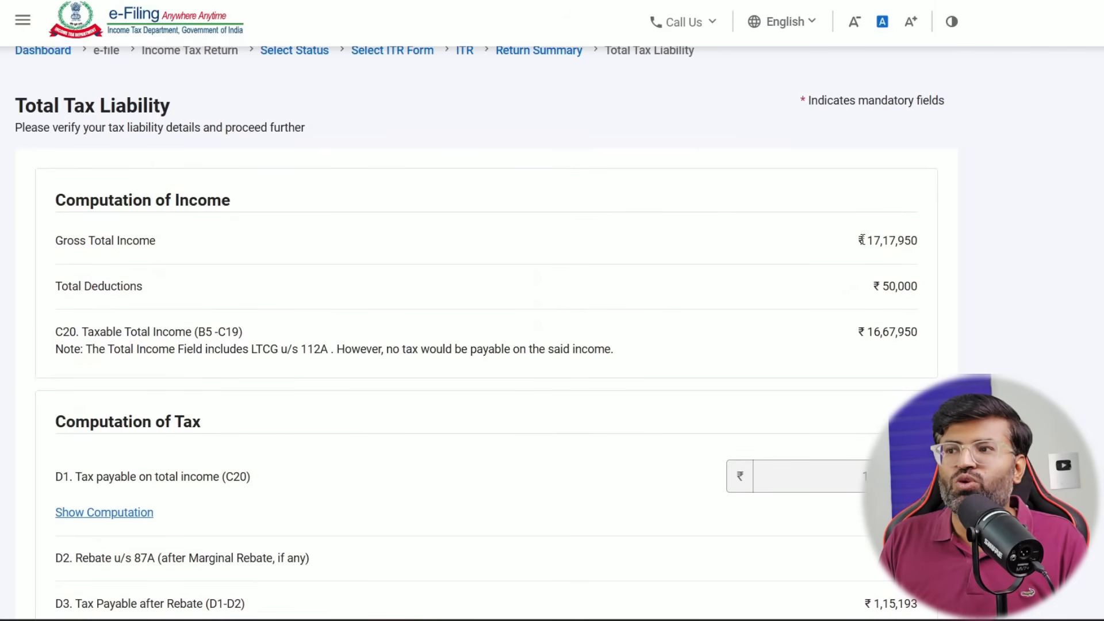
drag(867, 241, 918, 243)
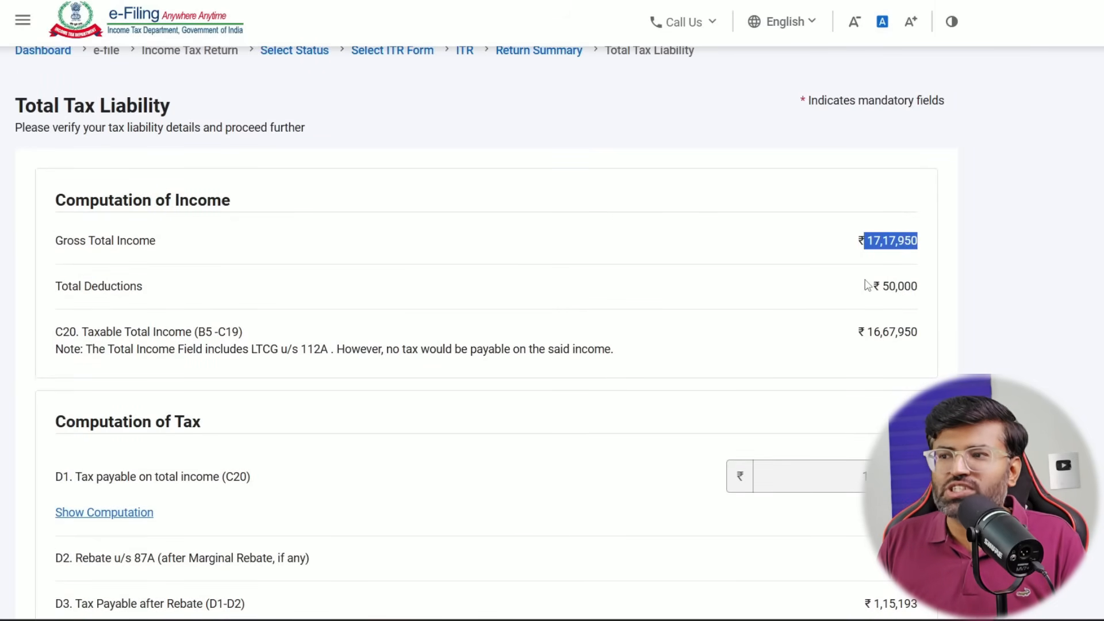
drag(867, 285, 920, 292)
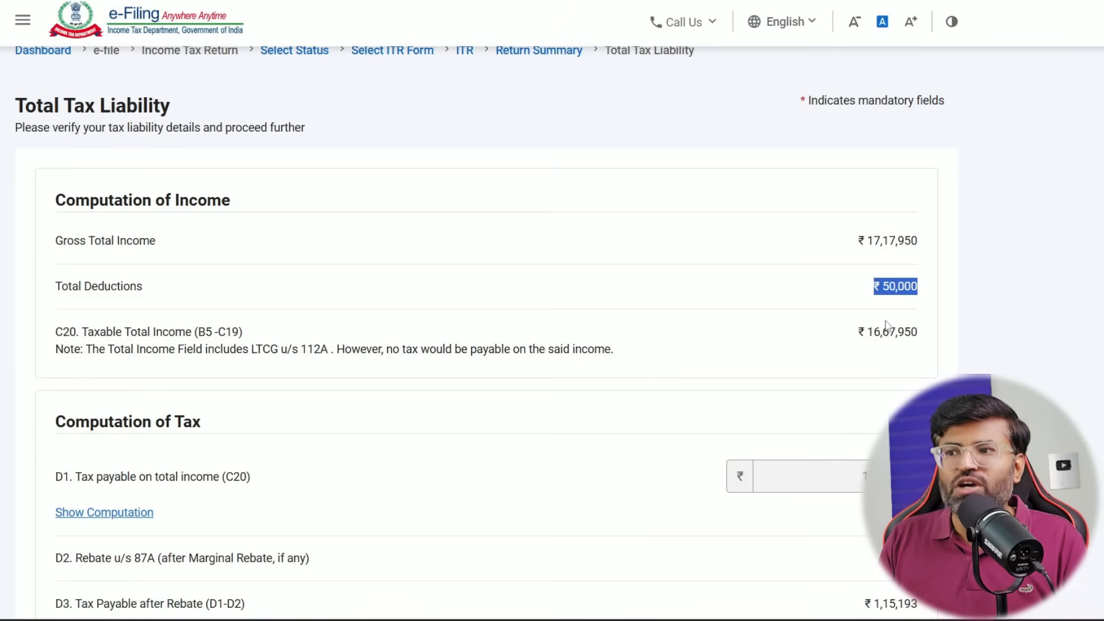
drag(863, 338, 913, 350)
scroll(897, 357, down, 3)
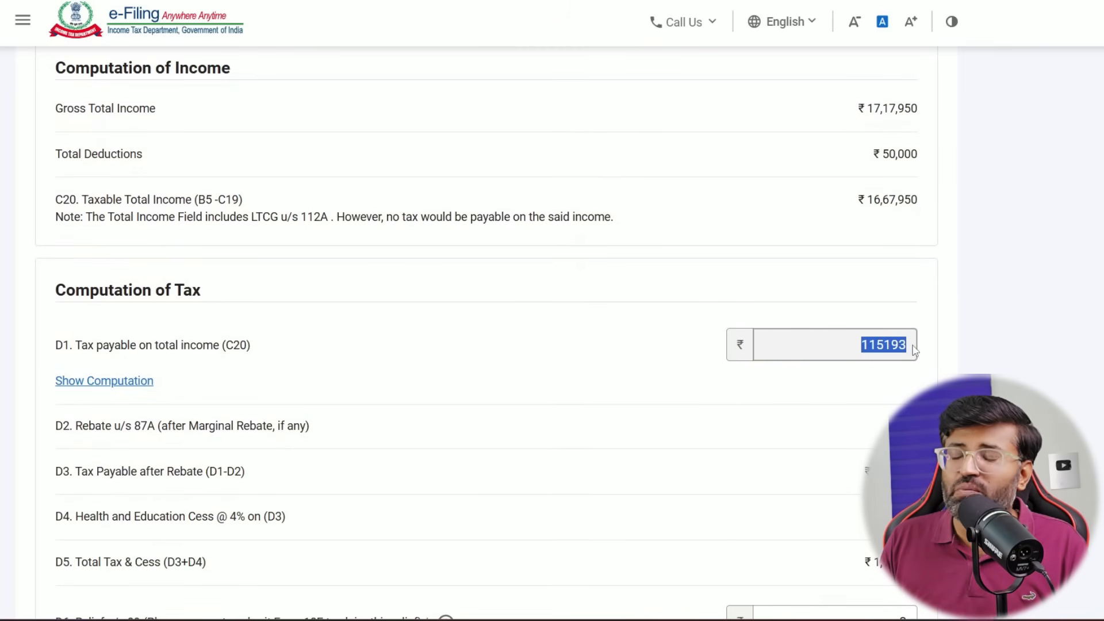
Step: Review the health and education cess, relief u/s 89, interest u/s 234A to 234C and fees, and confirm the Total Tax Liability section
scroll(902, 354, down, 1)
scroll(903, 355, down, 3)
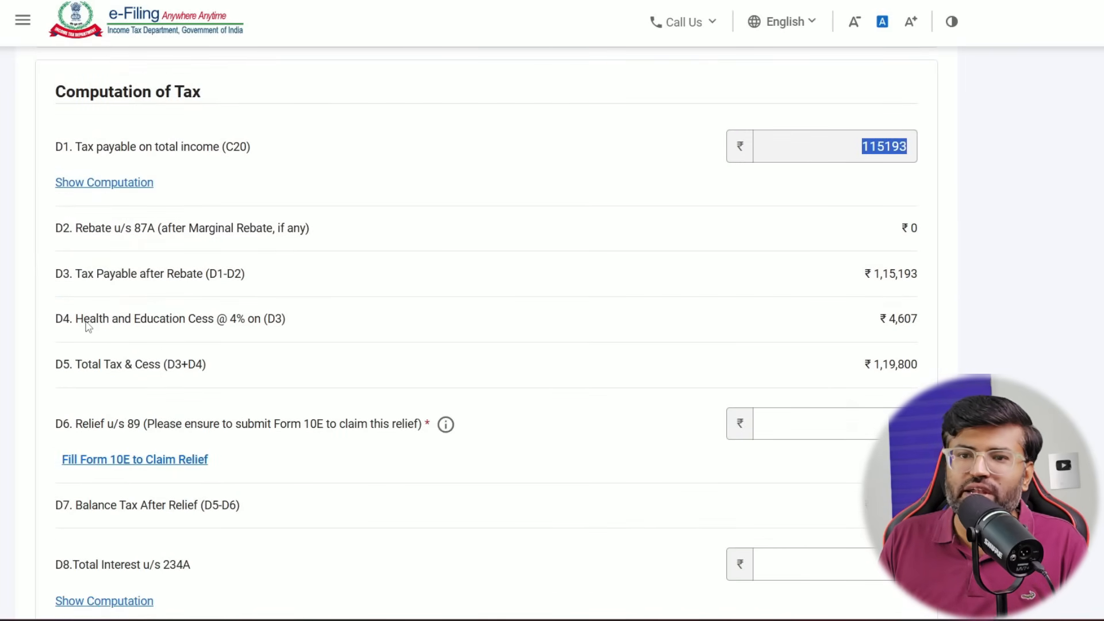
drag(77, 322, 290, 330)
scroll(244, 327, down, 3)
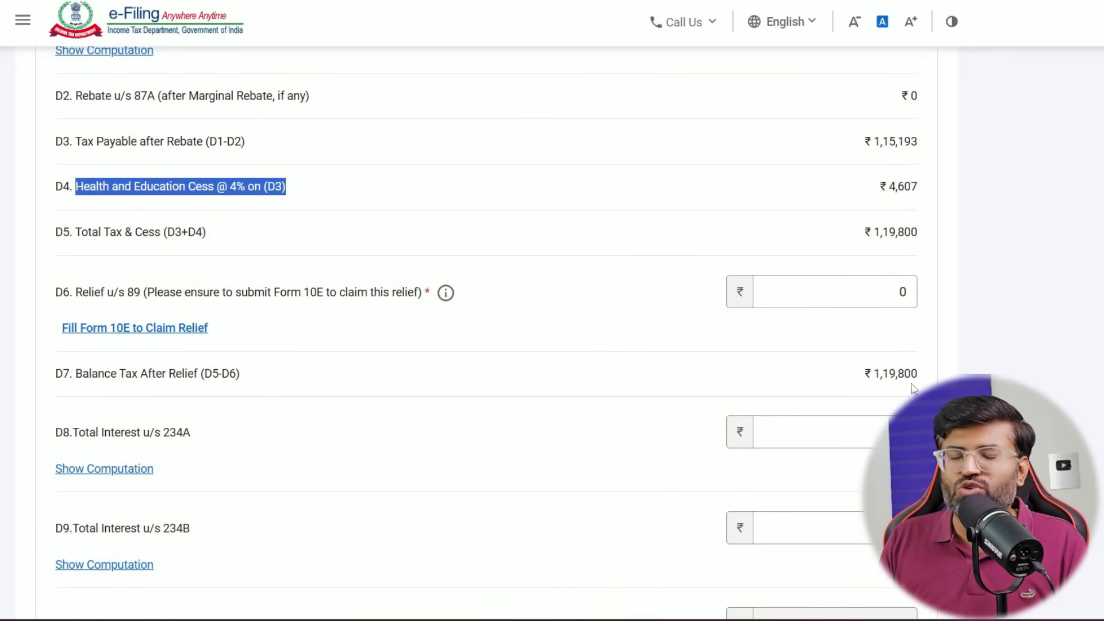
scroll(695, 395, down, 3)
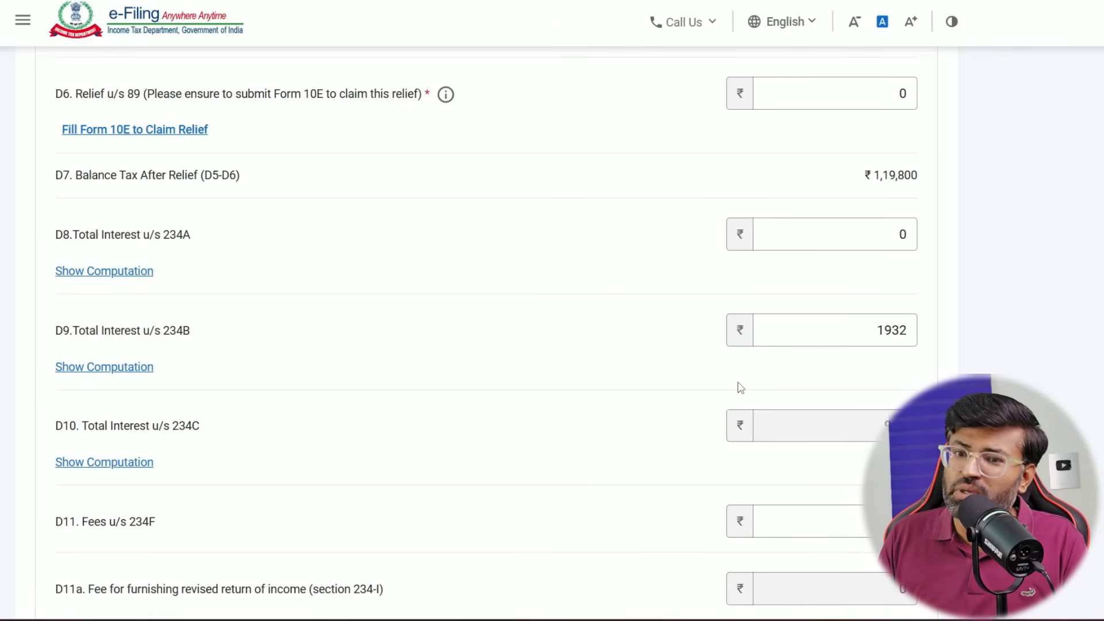
scroll(736, 387, down, 2)
scroll(707, 387, down, 1)
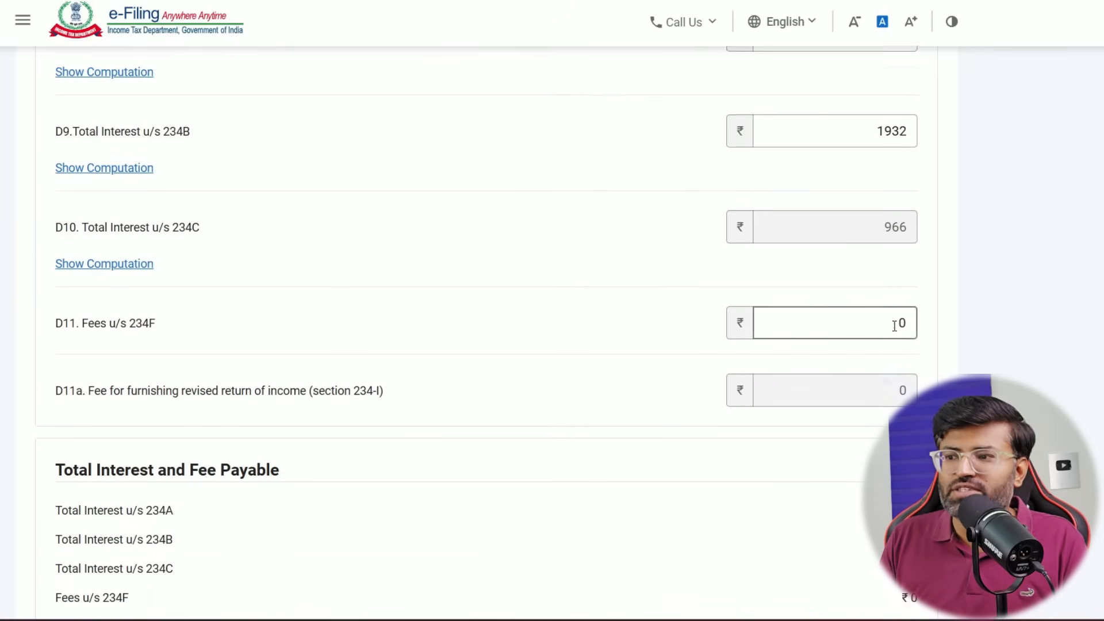
scroll(777, 394, down, 5)
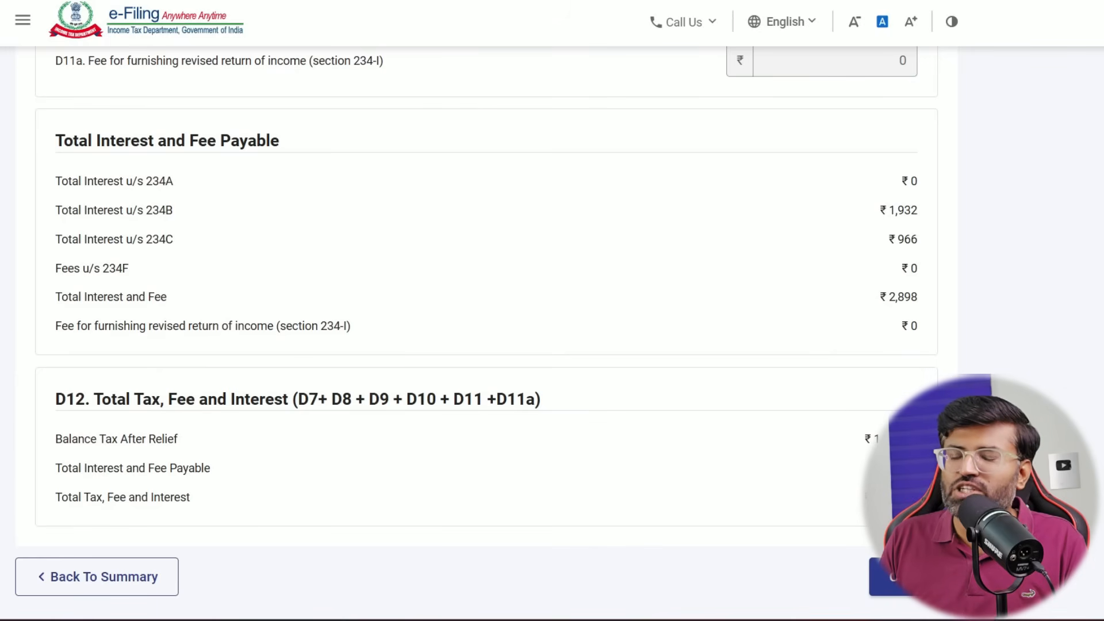
click(912, 577)
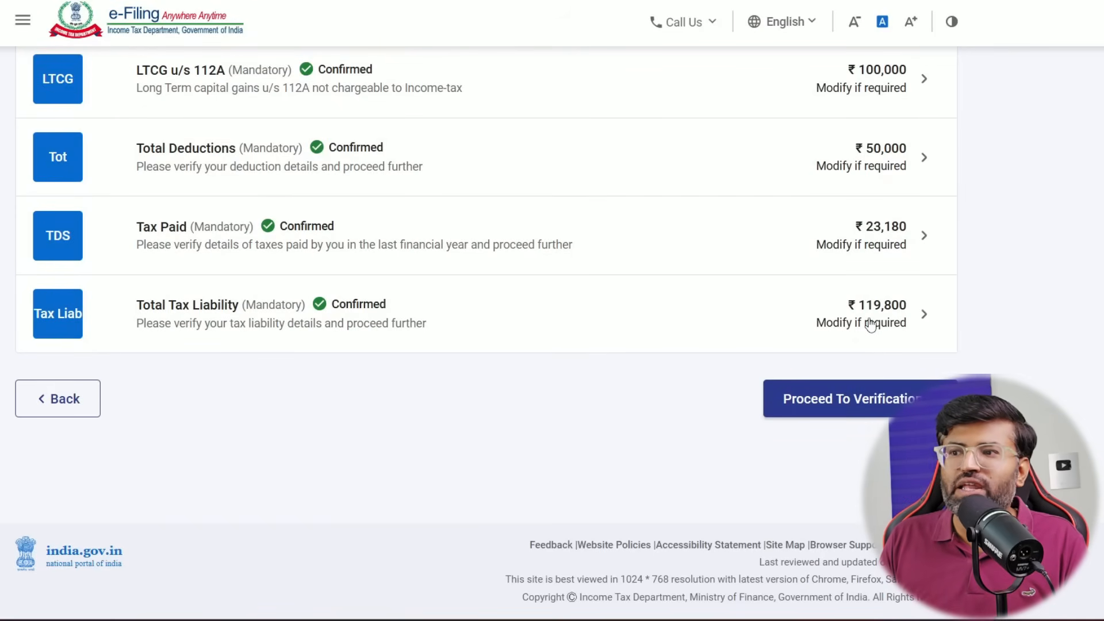
Step: Proceed to verification and review the tax summary, from the payment due and taxable income calculation to the Amount Payable/Refund block
click(851, 398)
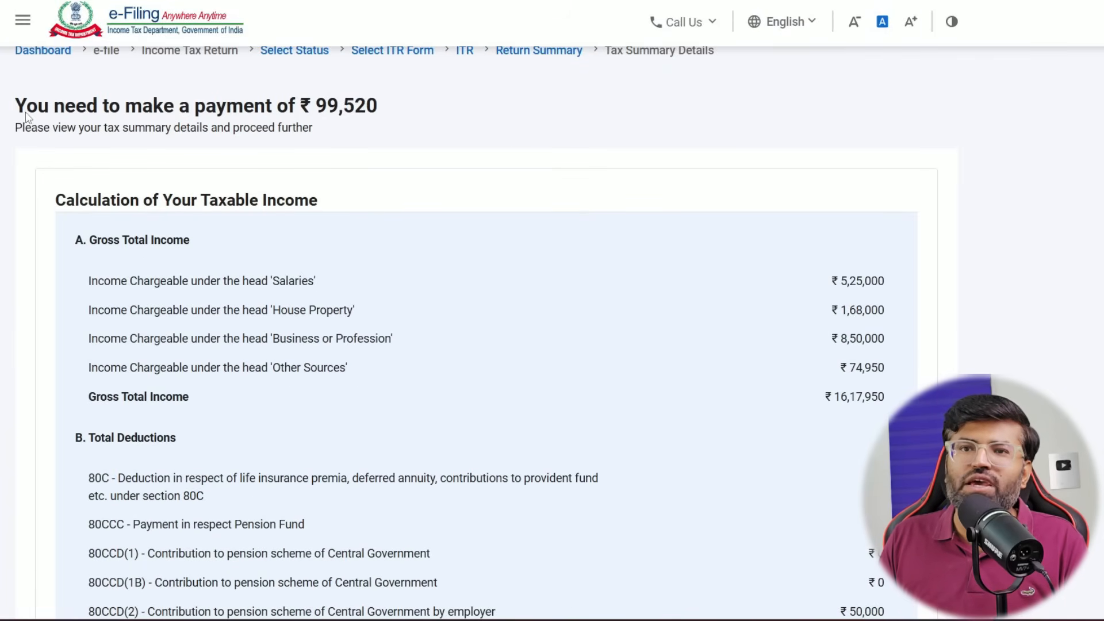
drag(16, 106, 375, 123)
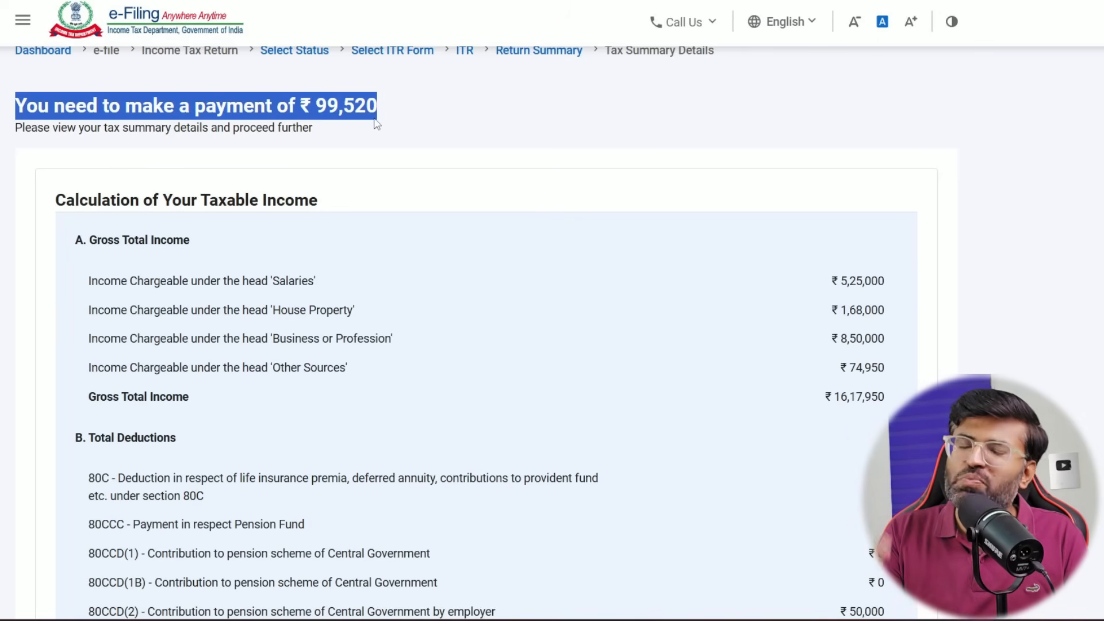
click(374, 122)
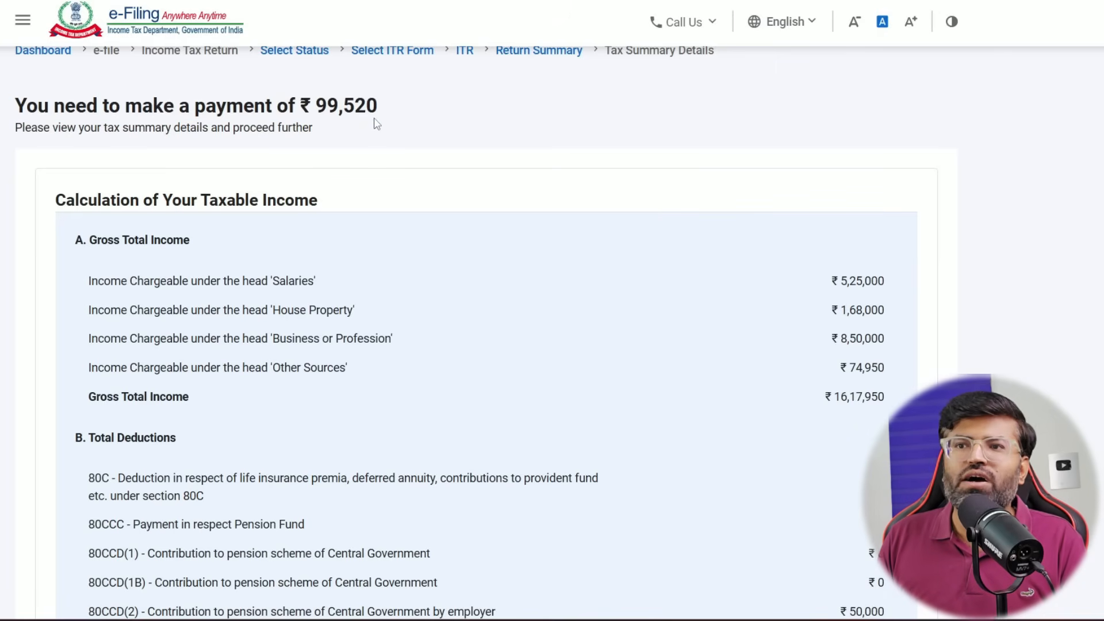
drag(377, 110, 316, 121)
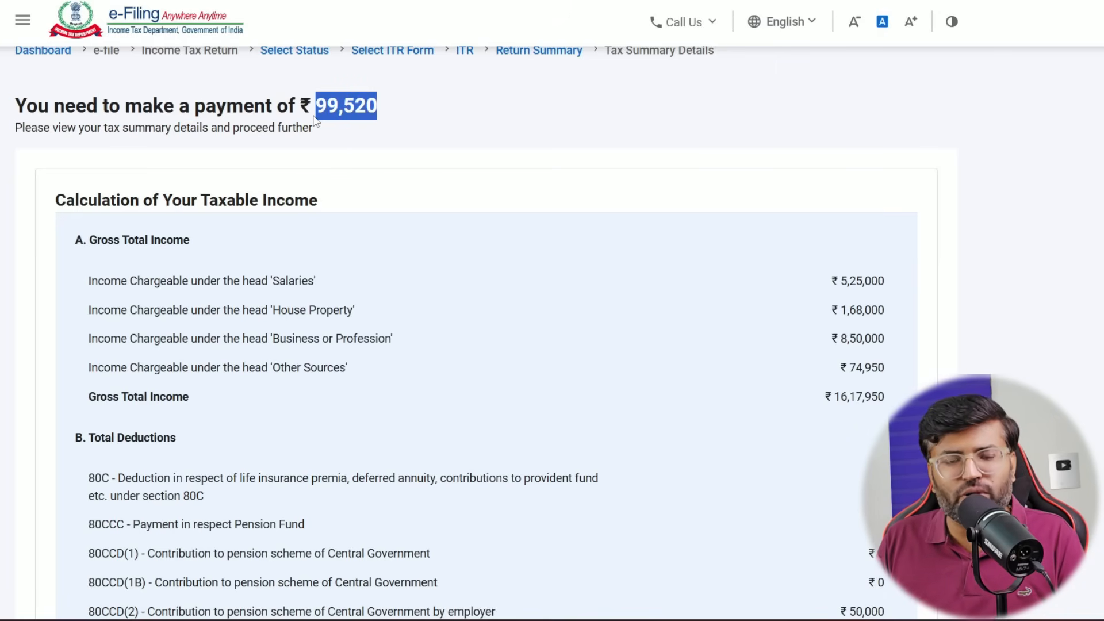
scroll(573, 251, down, 20)
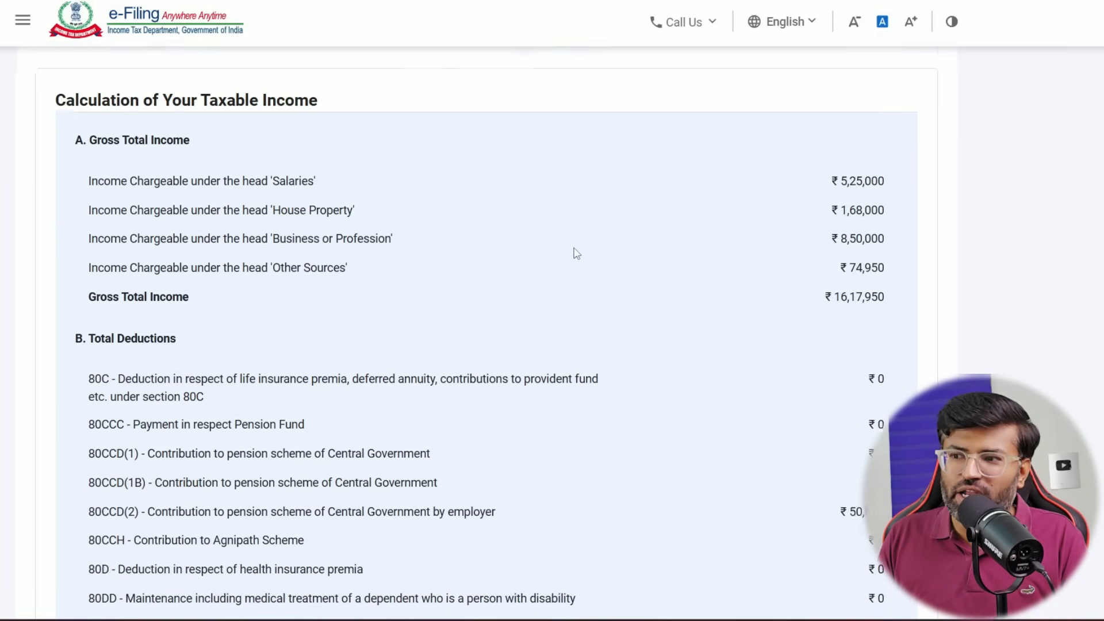
scroll(579, 274, down, 6)
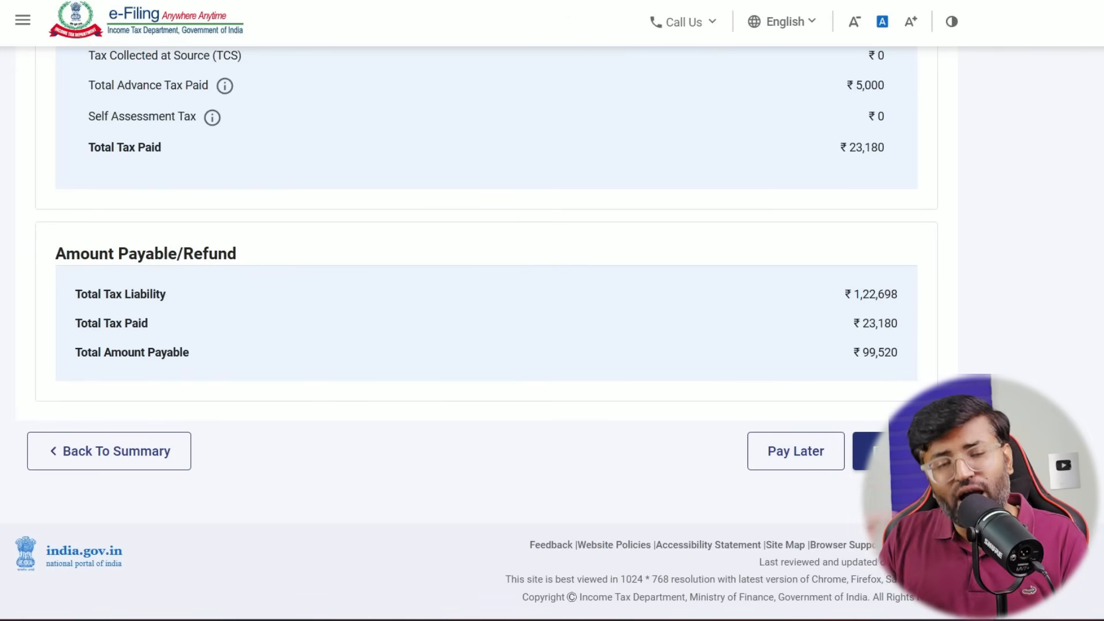
Step: Look at the e-Pay Tax redirect notice and close it, and proceed to the verification declaration with the Pay Later option
click(872, 451)
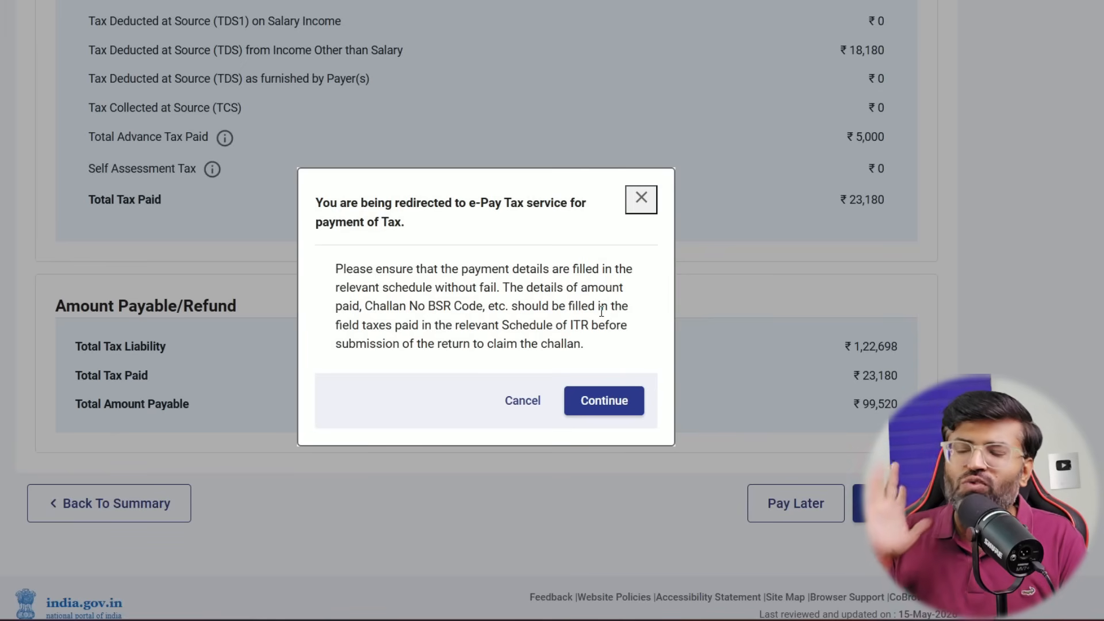
click(640, 201)
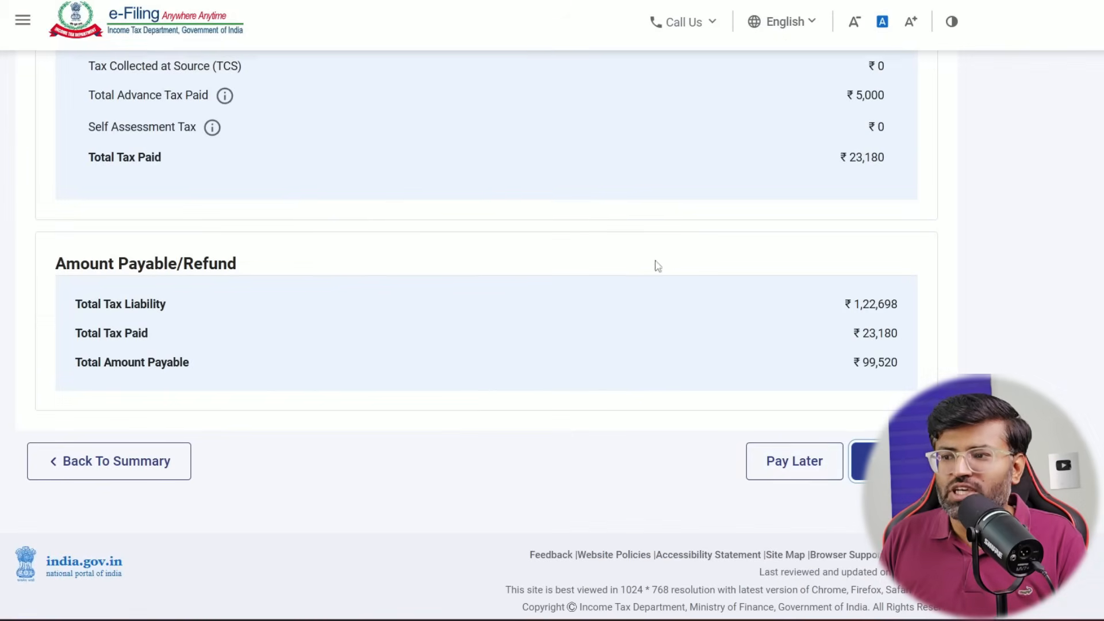
click(806, 461)
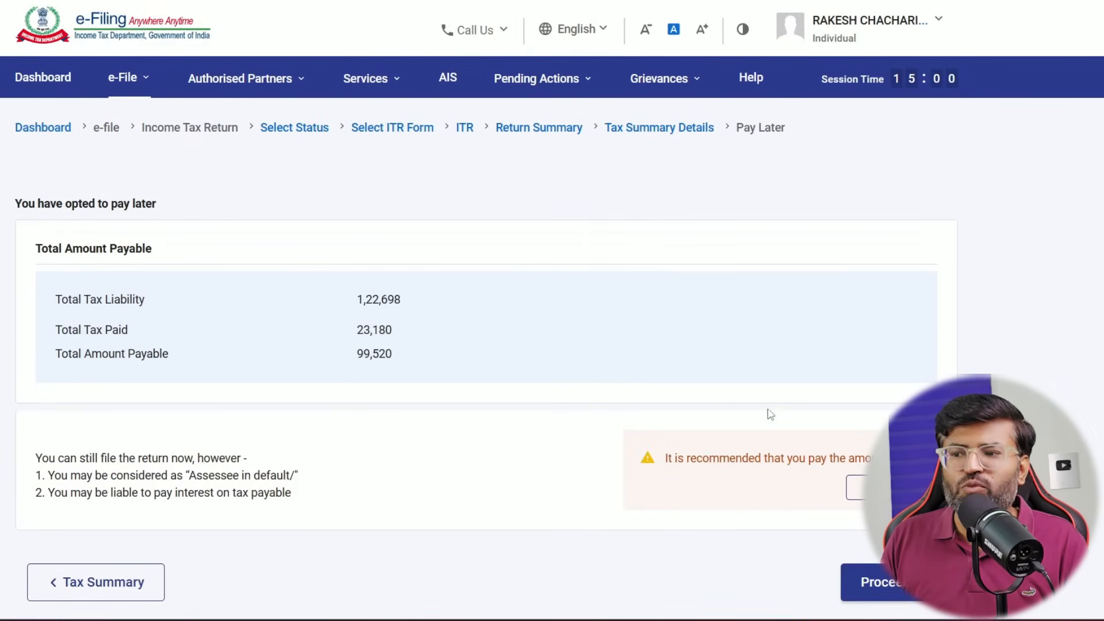
scroll(446, 311, down, 3)
click(863, 424)
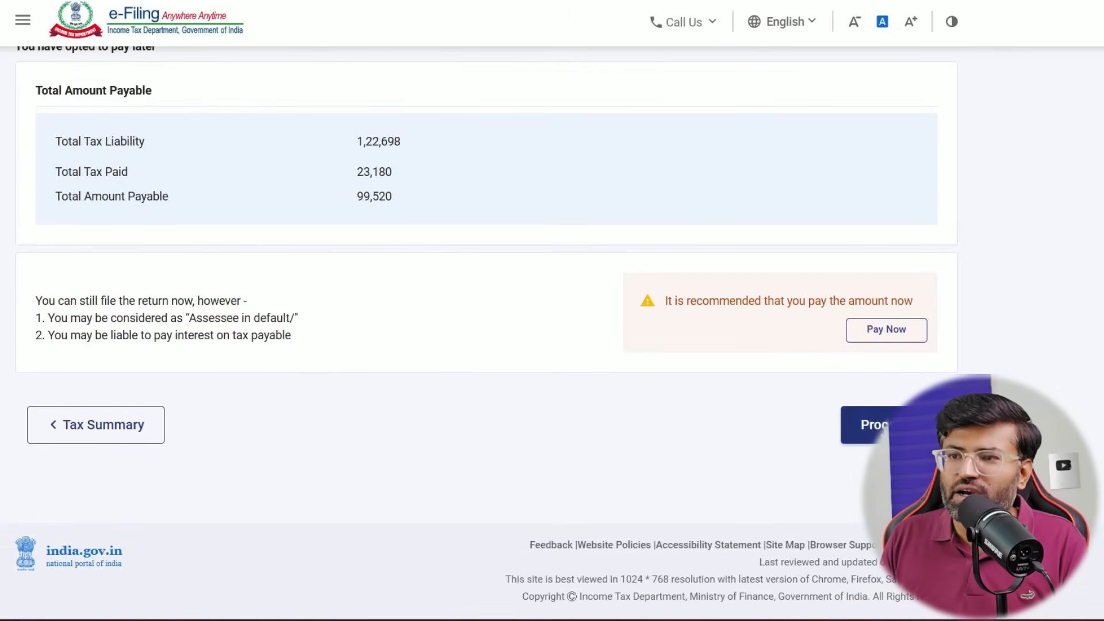
Step: Accept the verification declaration, set the place to DELHI and proceed to validation of the return
scroll(424, 286, down, 3)
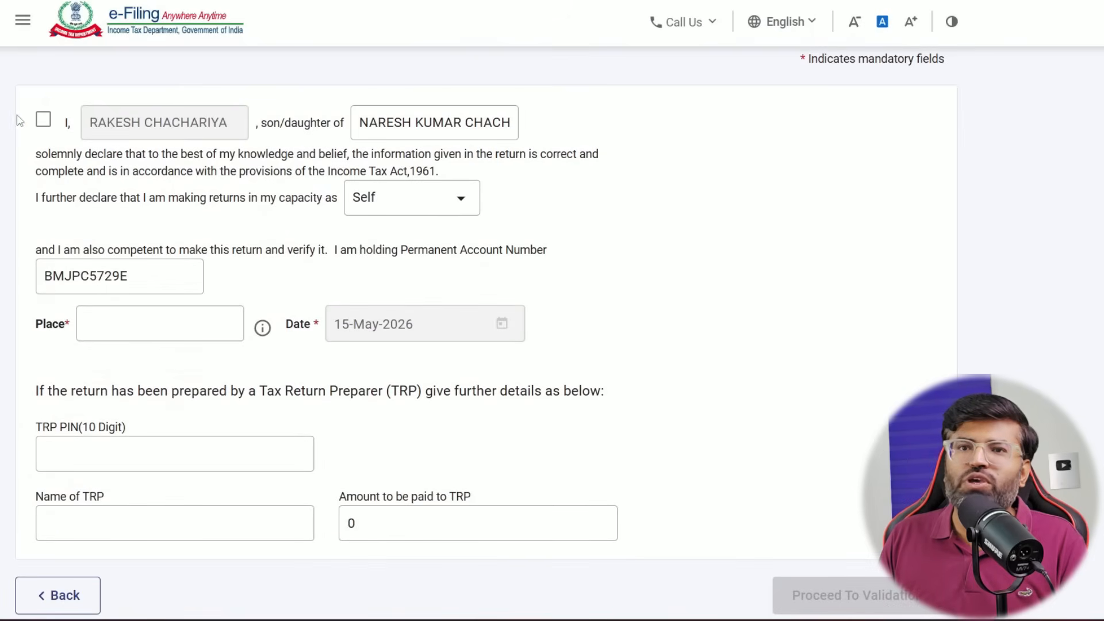
click(43, 120)
click(133, 321)
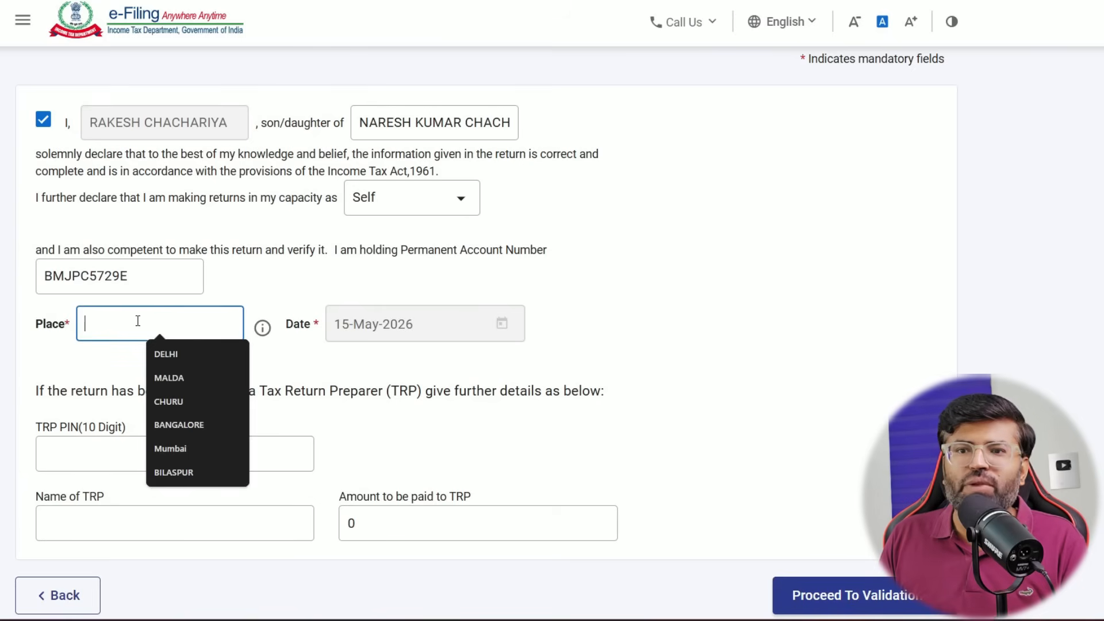
click(175, 352)
scroll(175, 345, down, 3)
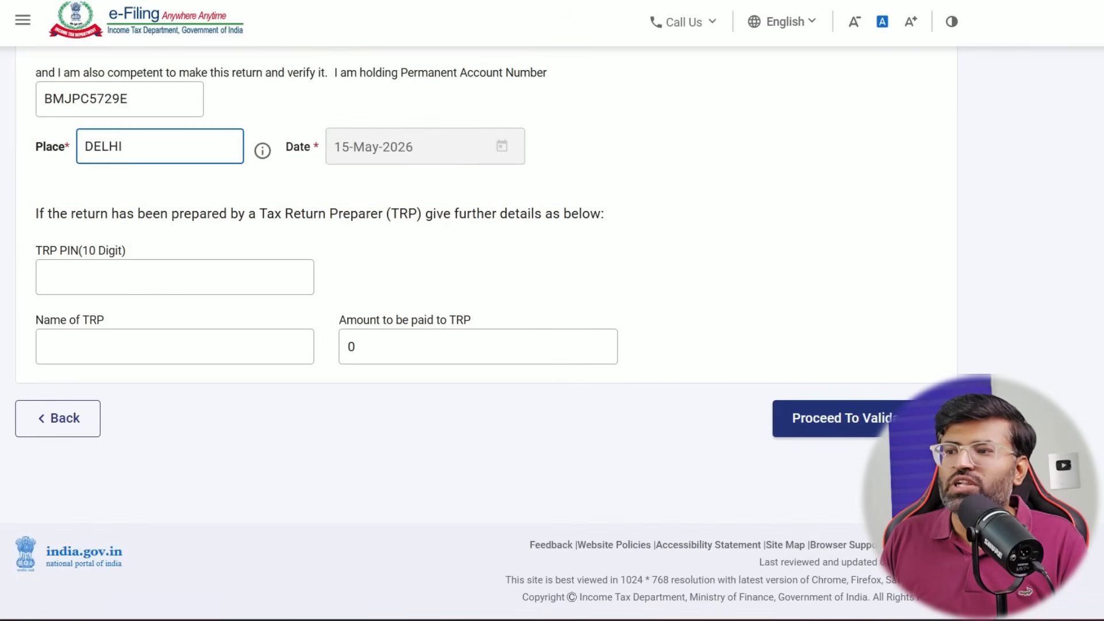
click(884, 421)
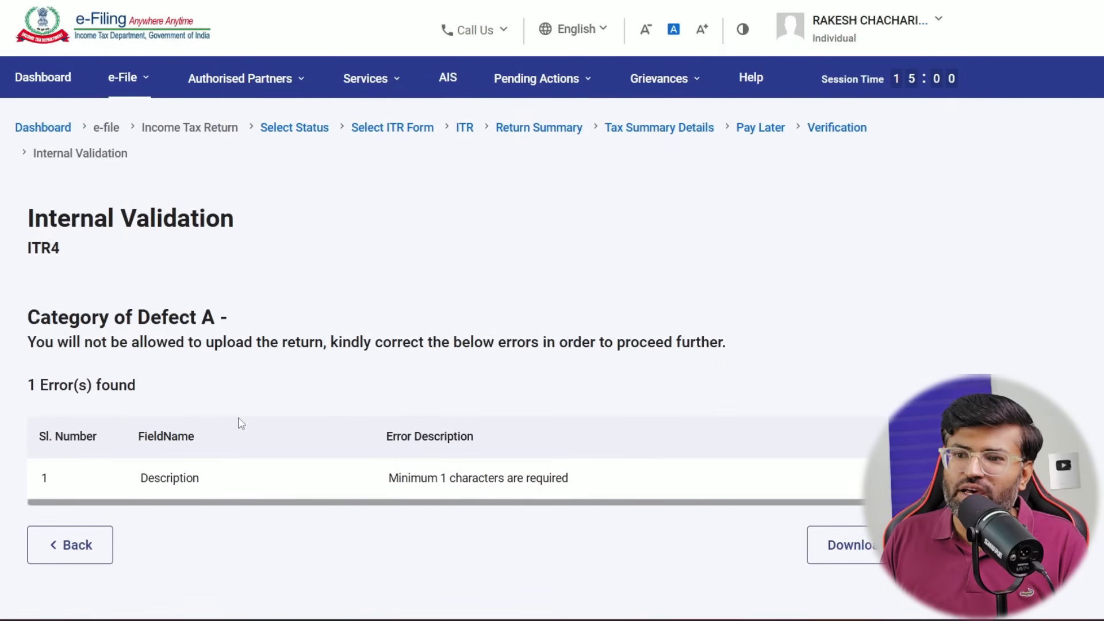
Step: Open the Description validation error and enter "BONDS INTEREST" as the description of the Any Other income from other sources, and save it
click(173, 478)
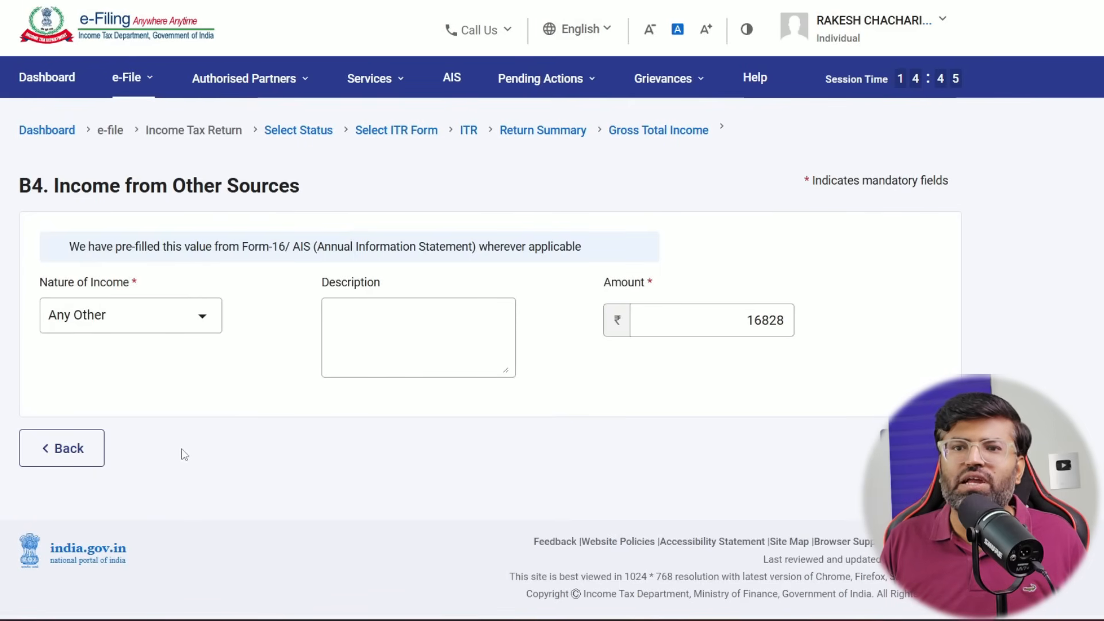
drag(54, 190, 286, 195)
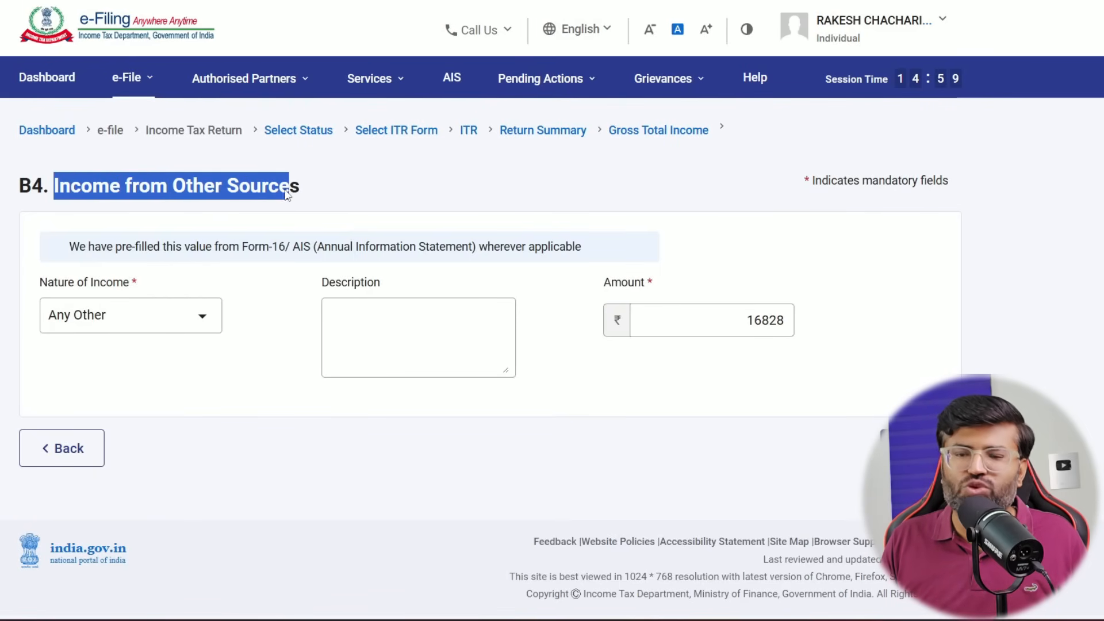
click(419, 320)
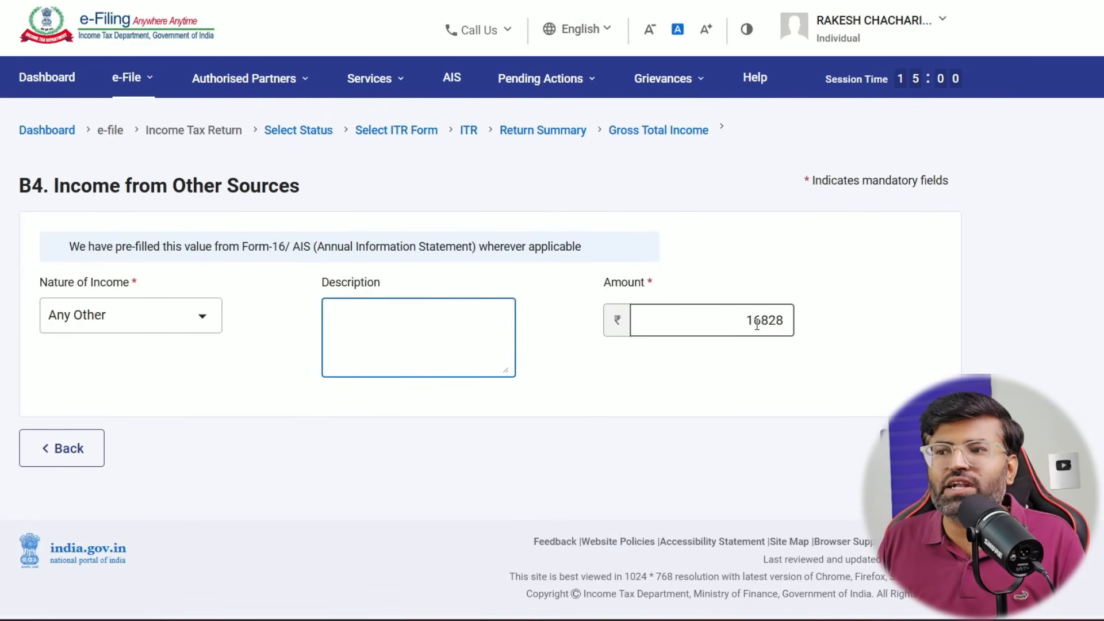
text(B)
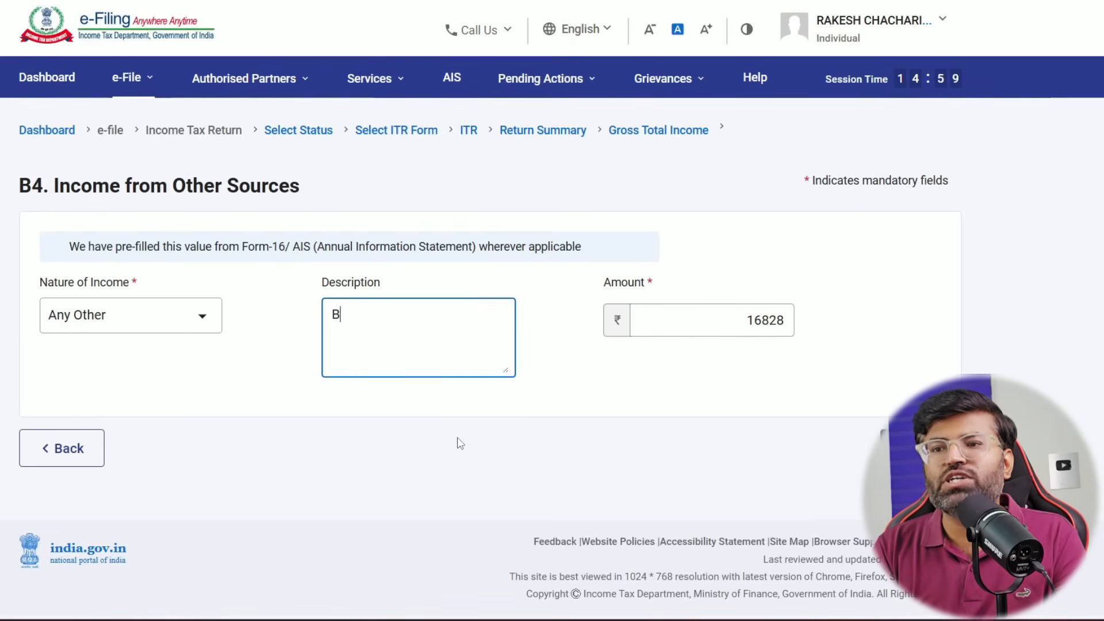
text(ONDS O)
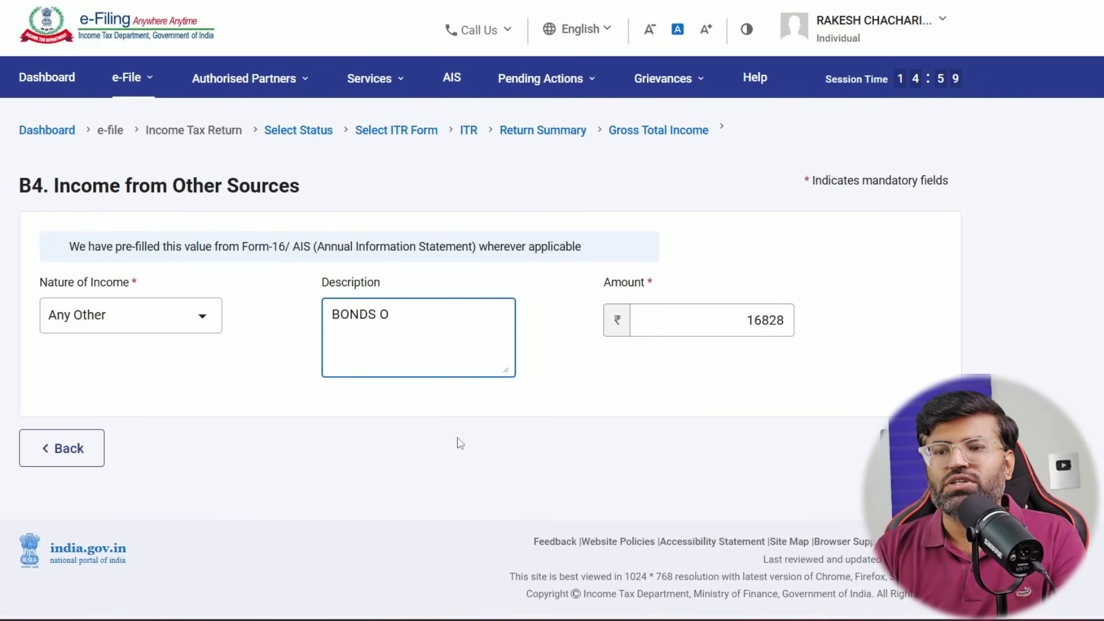
text(IINTEREST)
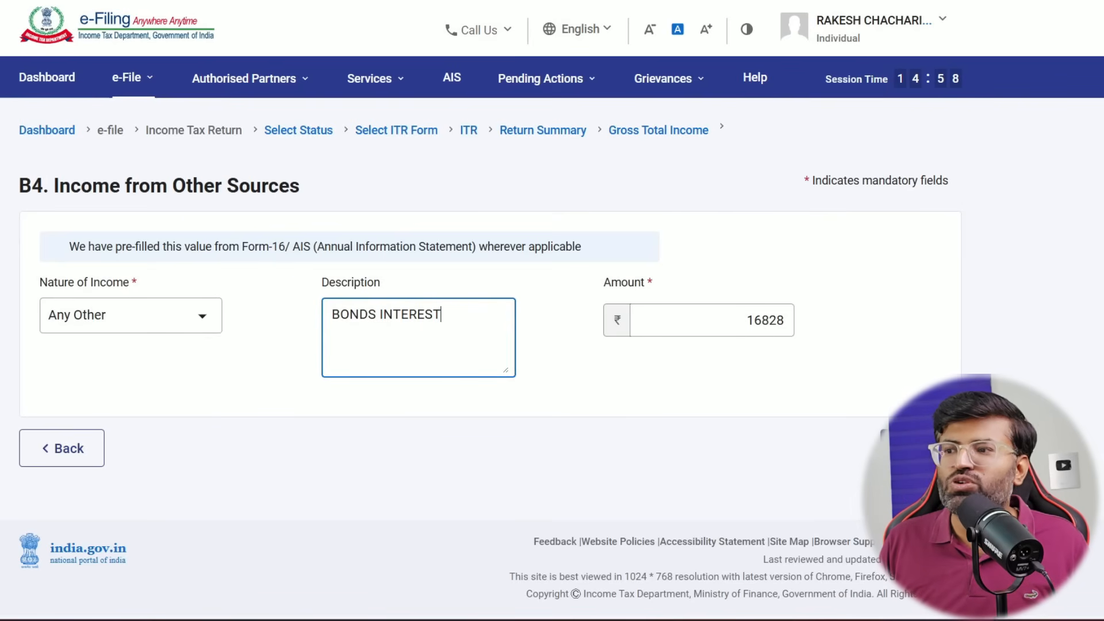
click(921, 448)
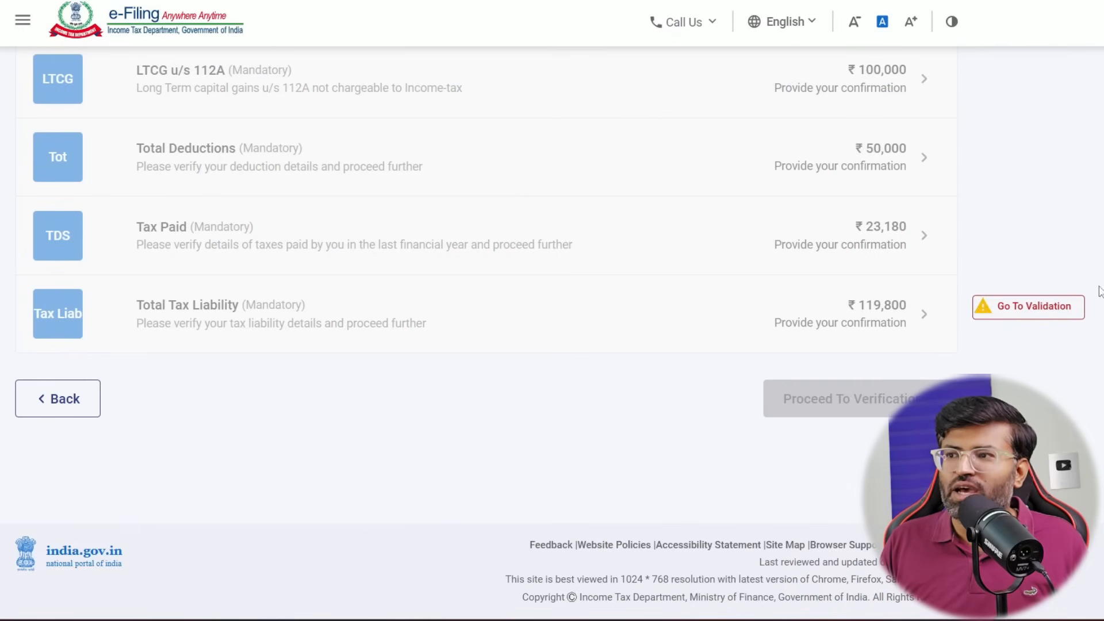
Step: Rerun the internal validation of the ITR-4 return and continue through its preview to the upload level validation
click(1020, 310)
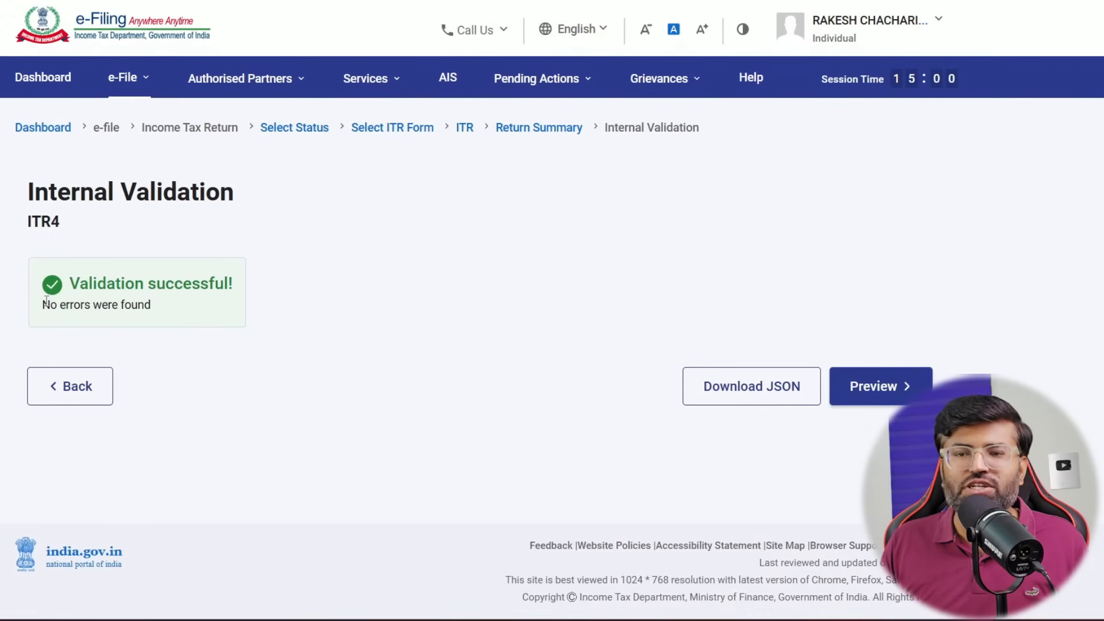
triple_click(107, 283)
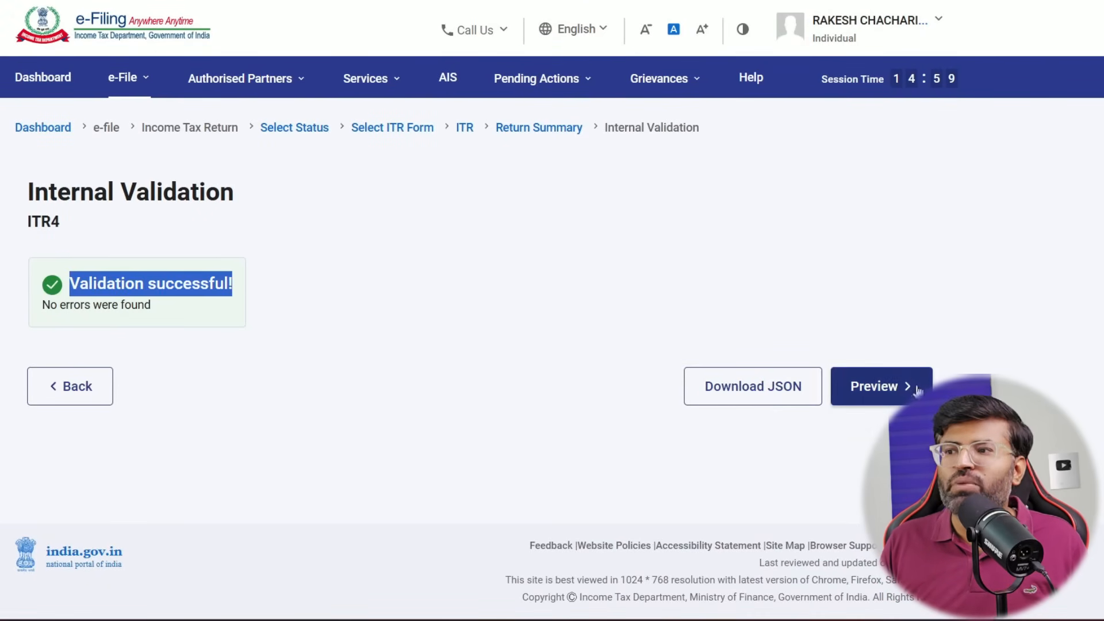
click(874, 386)
scroll(575, 345, down, 10)
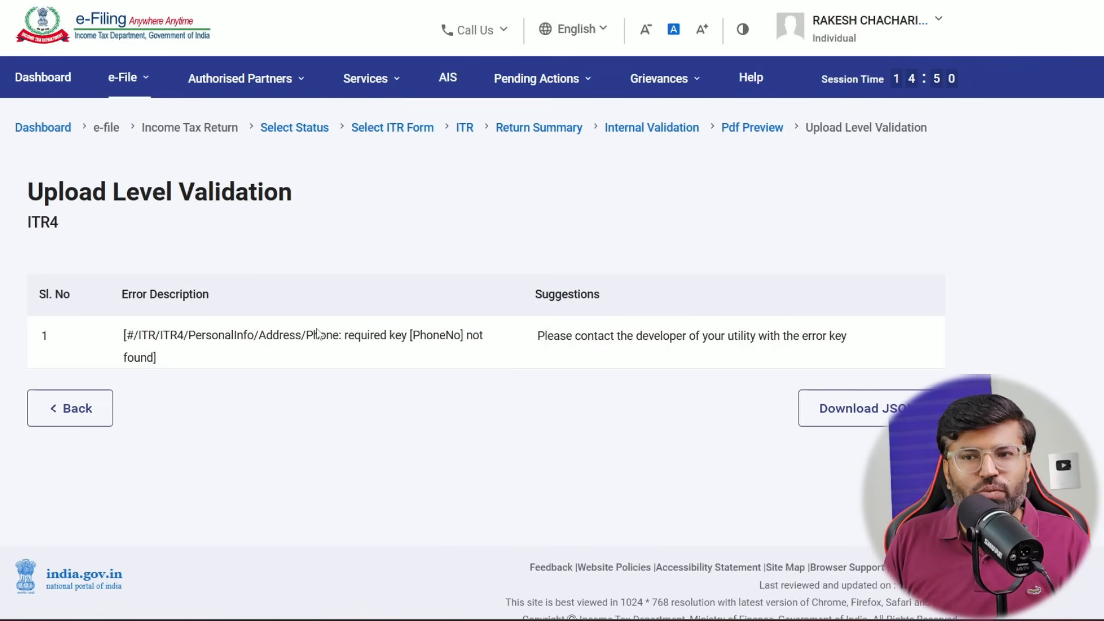
Step: Go back from the upload level validation through the preview, verification and tax summary pages to the return summary
click(63, 408)
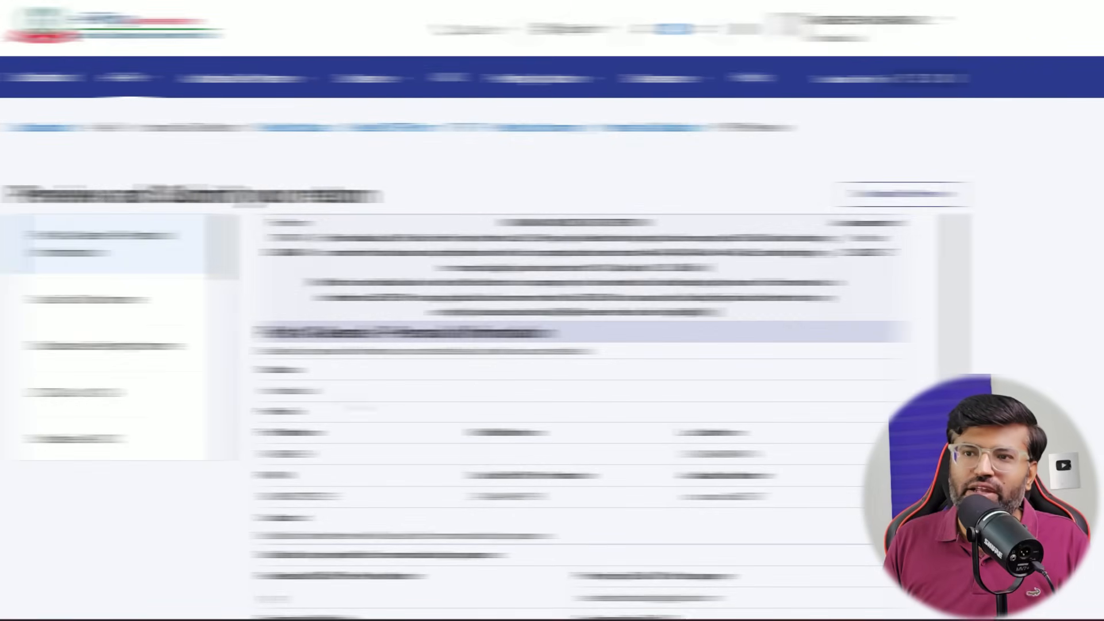
scroll(486, 332, down, 10)
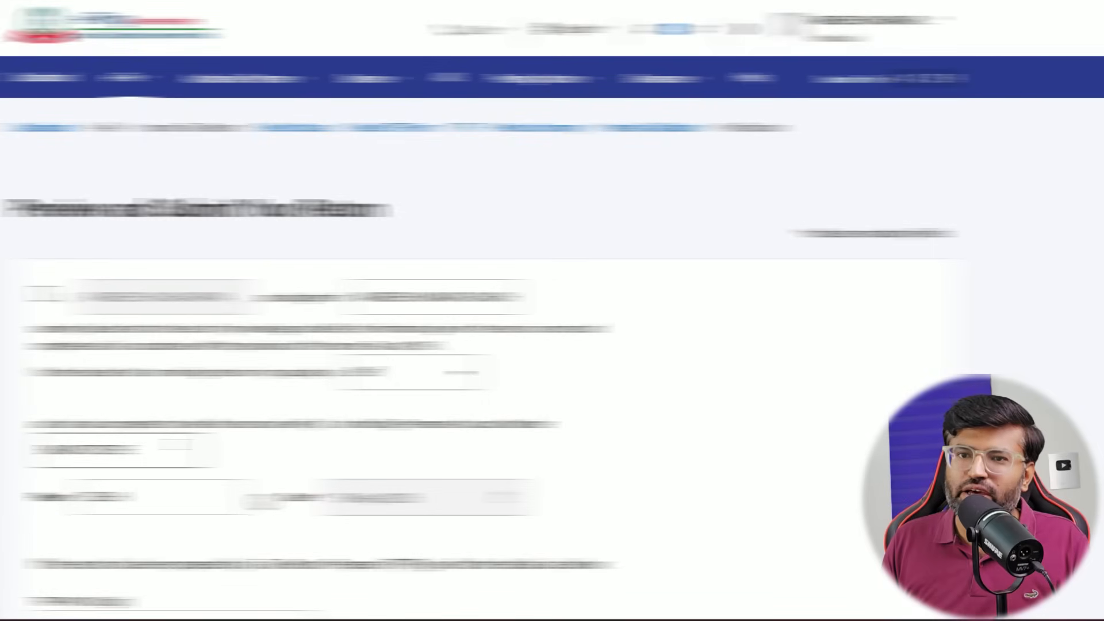
scroll(486, 259, down, 5)
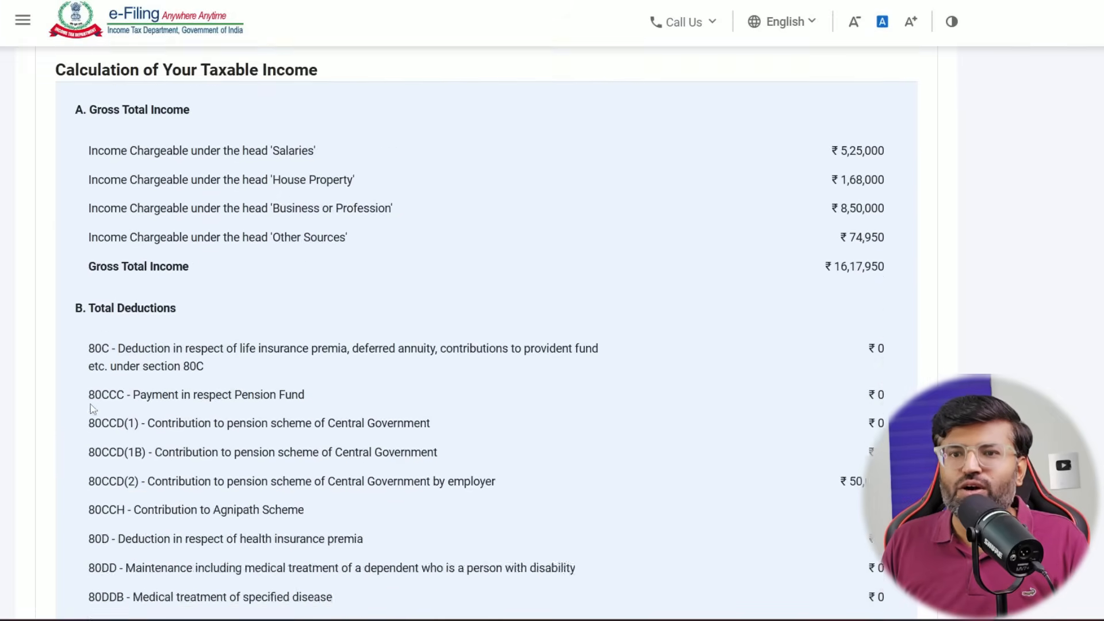
scroll(86, 414, down, 15)
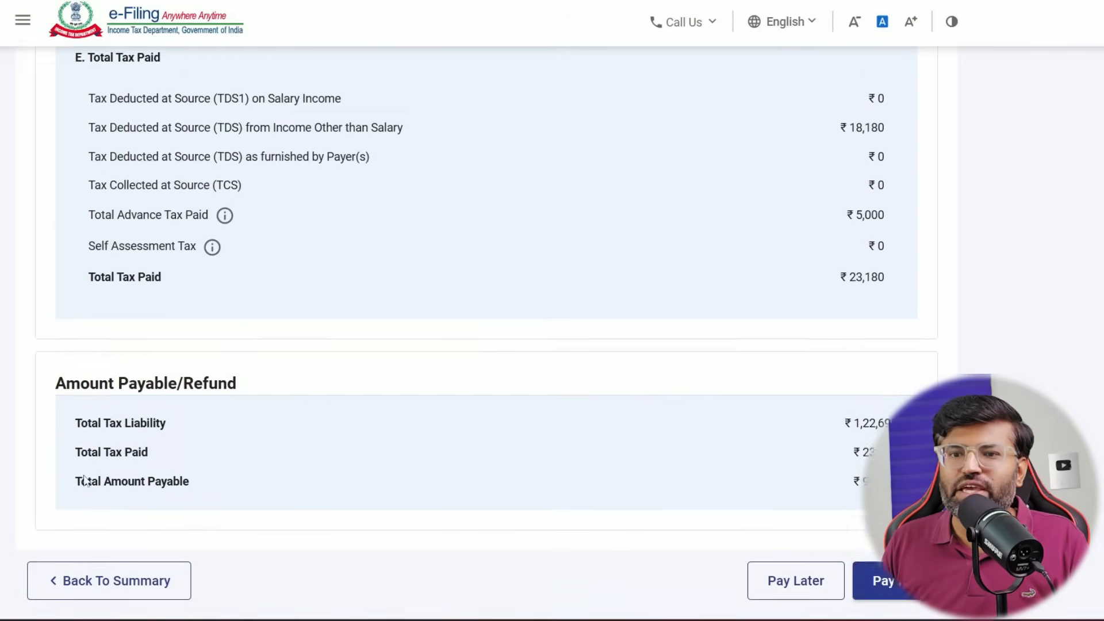
scroll(85, 481, down, 2)
click(113, 458)
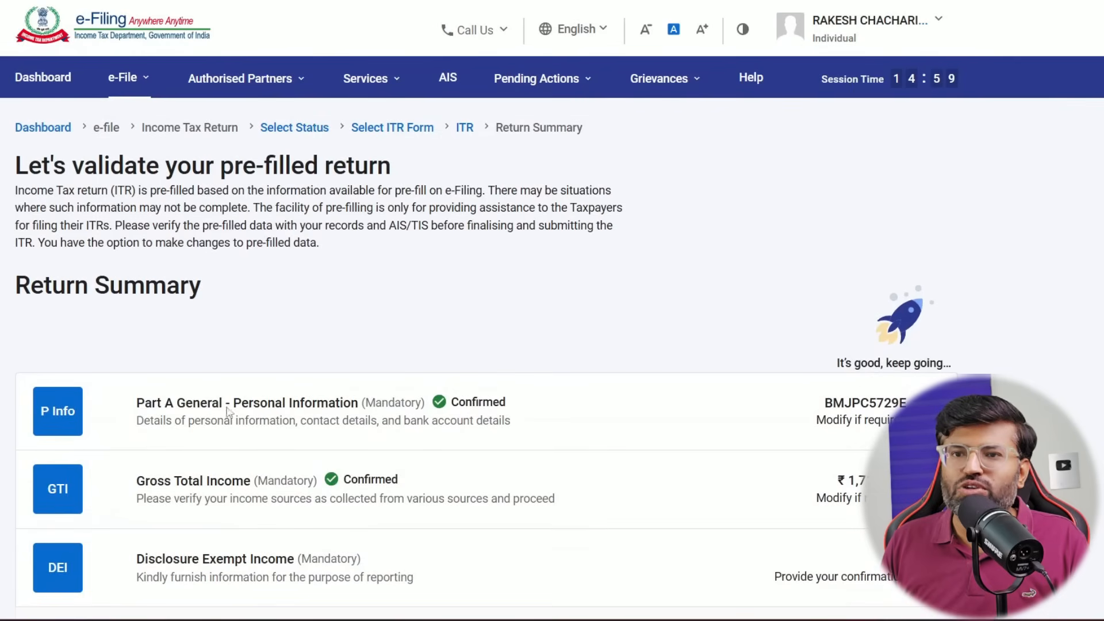
Step: In the contact details of Part A General - Personal Information, clear the code before the Residential/Office Phone Number and save the details
click(261, 418)
scroll(486, 311, down, 3)
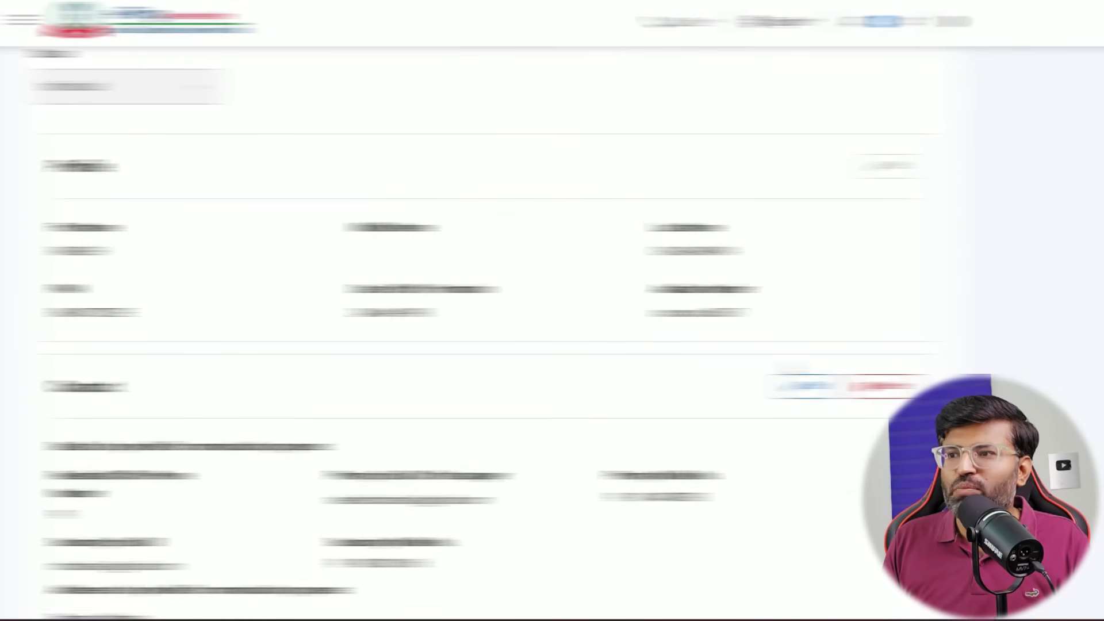
click(809, 387)
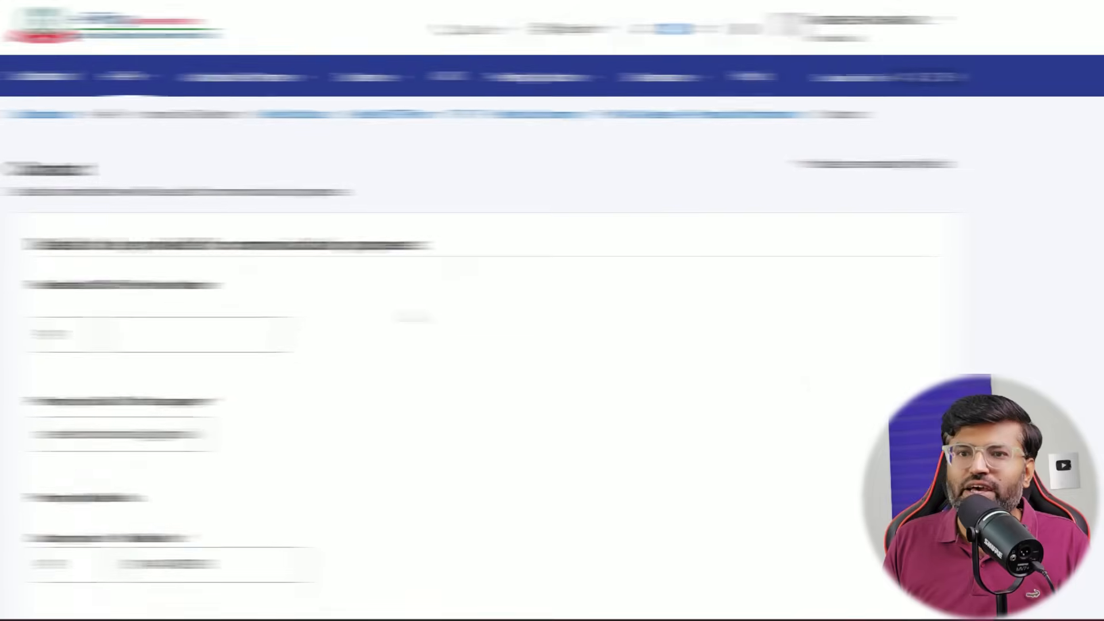
scroll(407, 322, down, 2)
scroll(407, 323, down, 2)
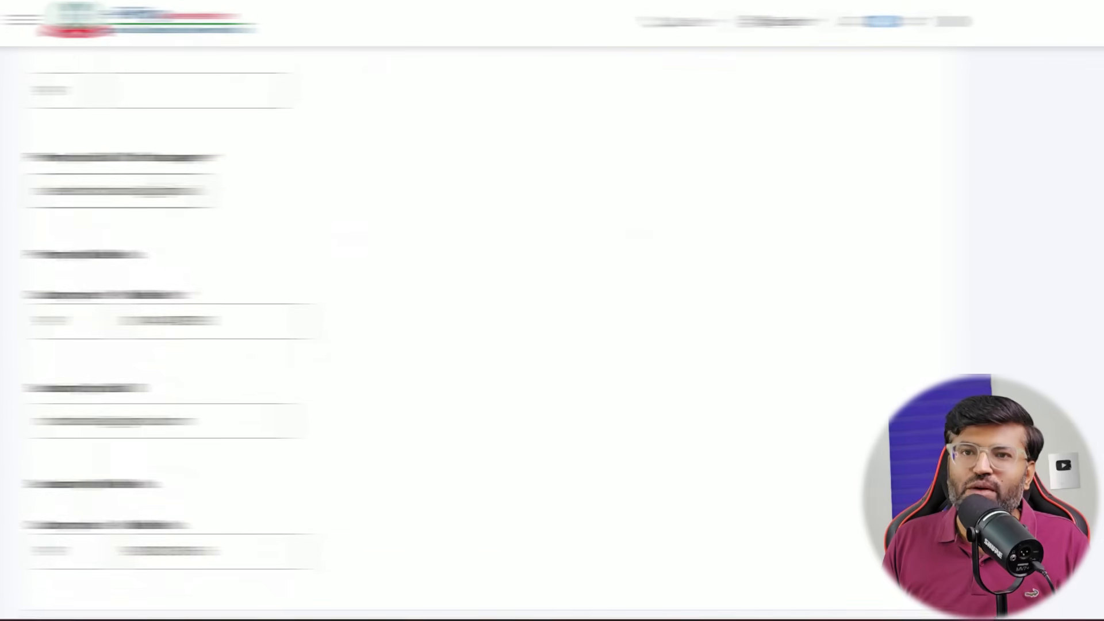
scroll(406, 311, up, 2)
click(60, 213)
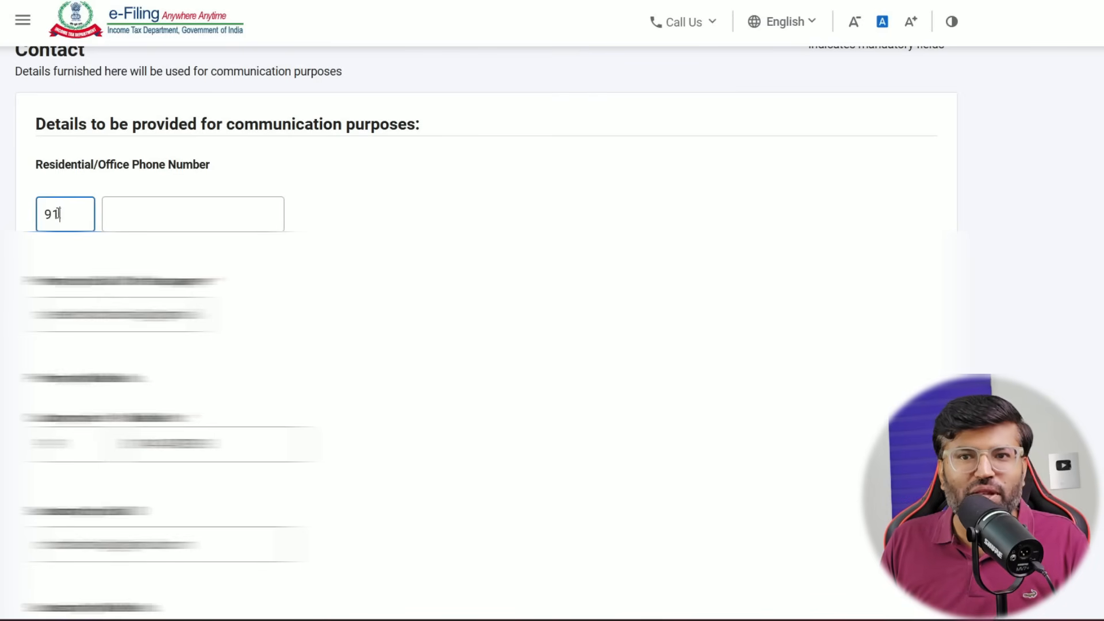
click(142, 220)
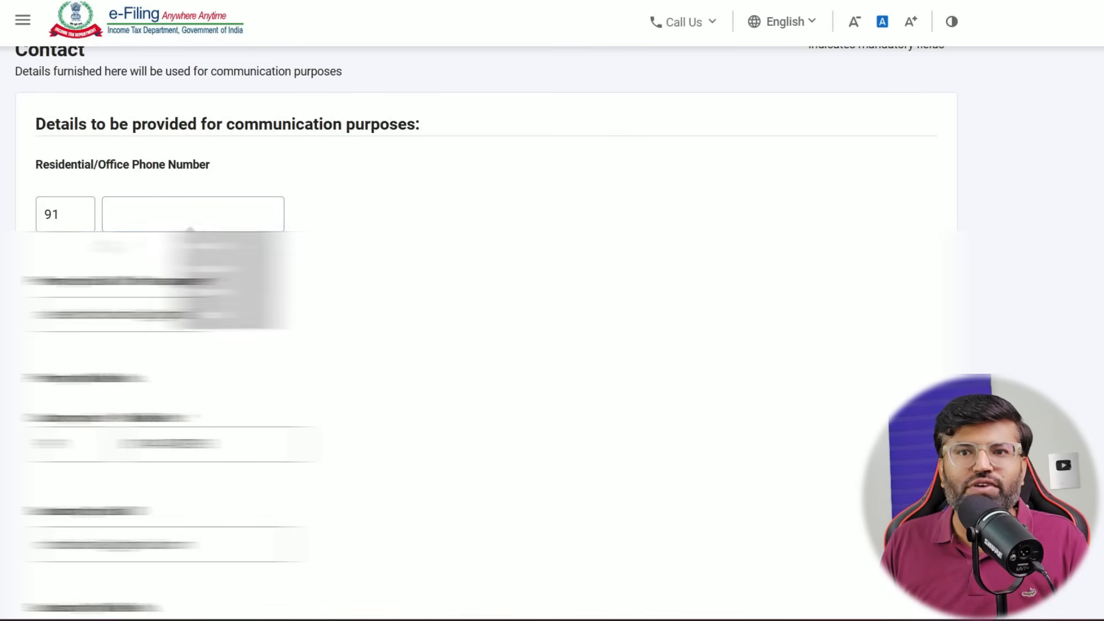
double_click(38, 222)
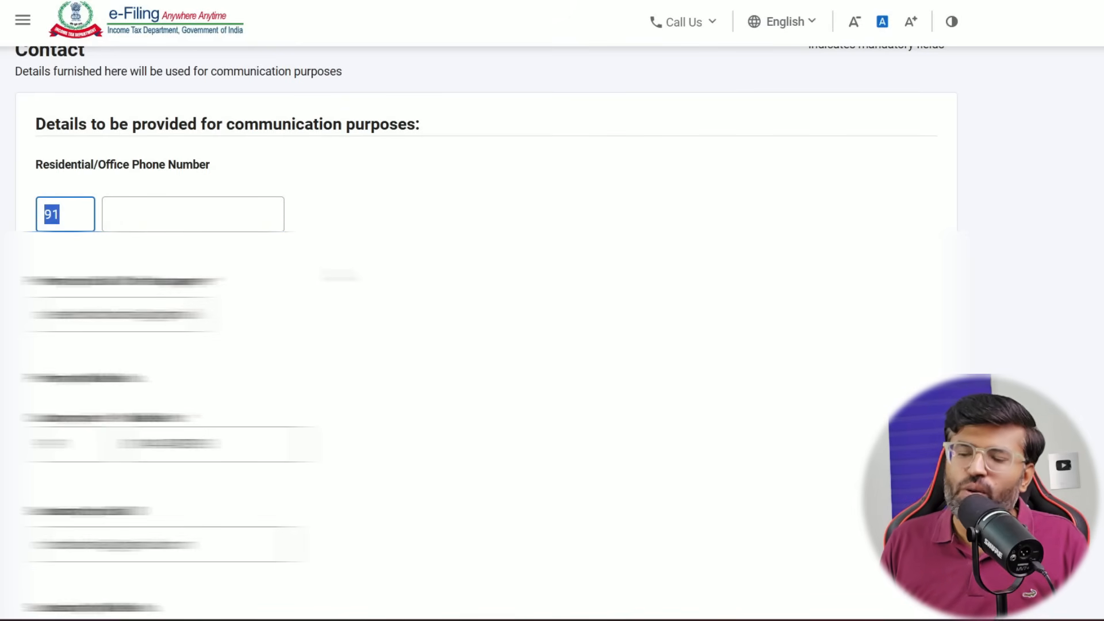
key(BackSpace)
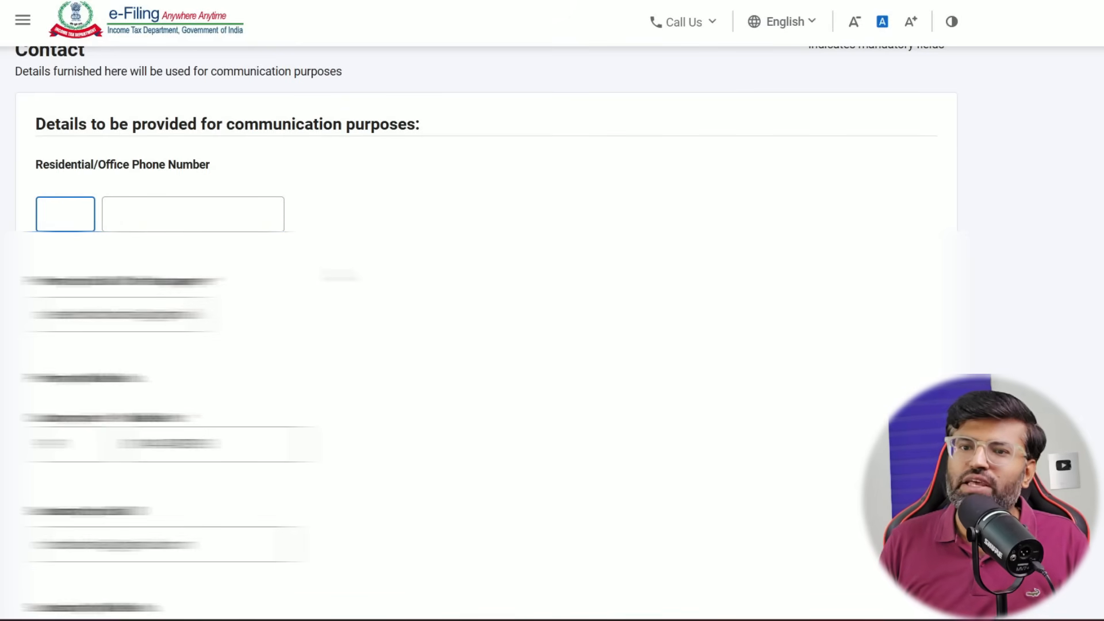
scroll(477, 334, down, 5)
scroll(477, 333, down, 5)
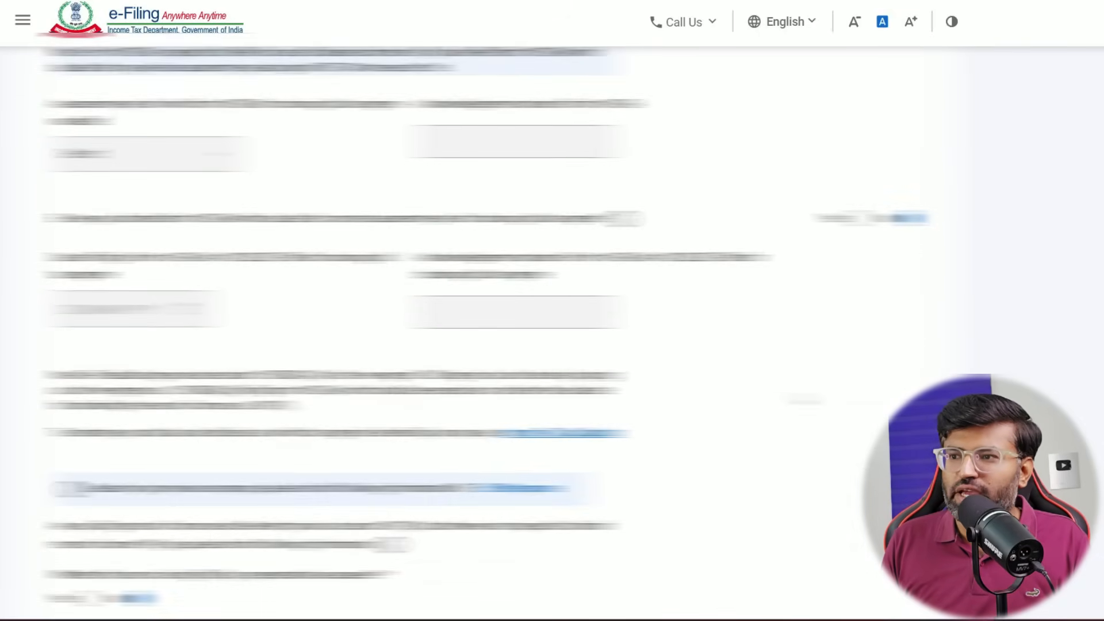
Step: Reconfirm the personal information and take the ITR-4 return through internal validation and its preview to the upload level validation
scroll(477, 334, down, 10)
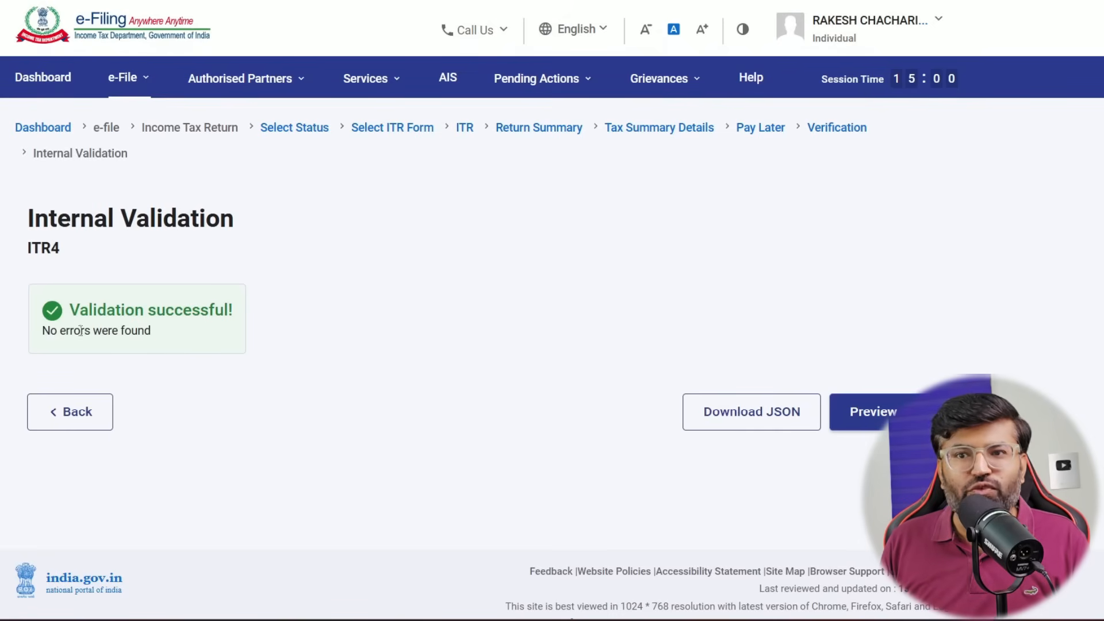
click(865, 412)
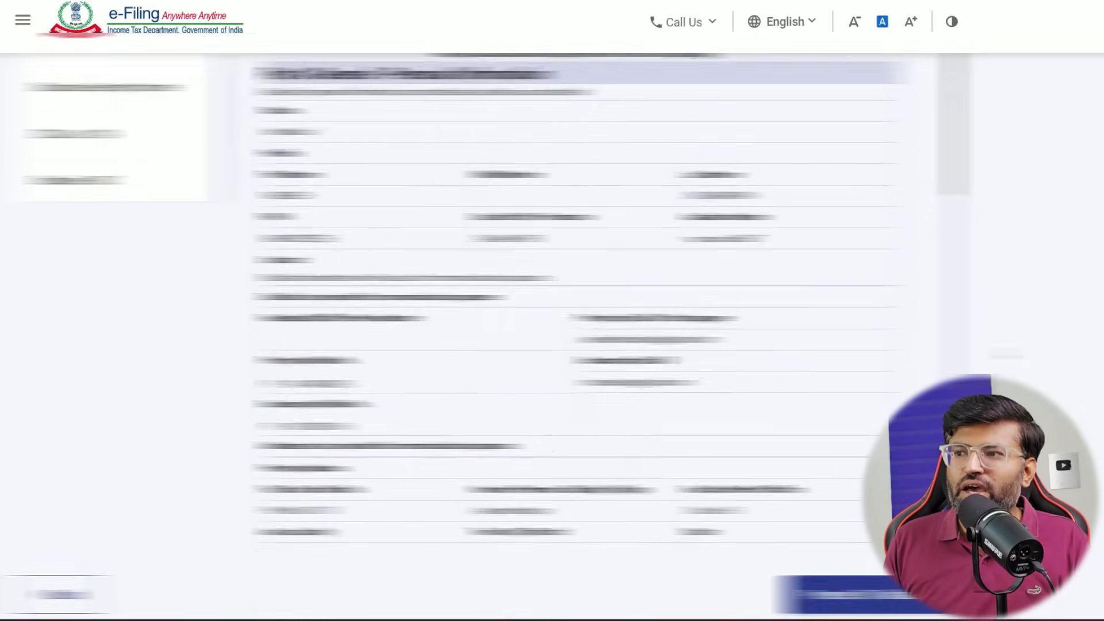
scroll(1004, 349, down, 3)
click(839, 424)
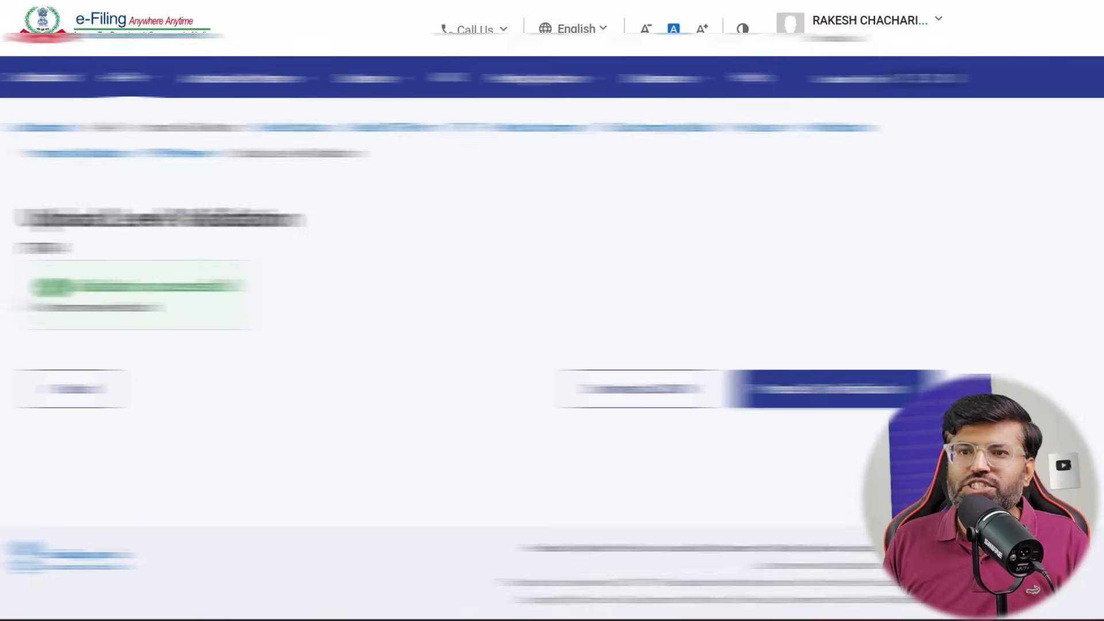